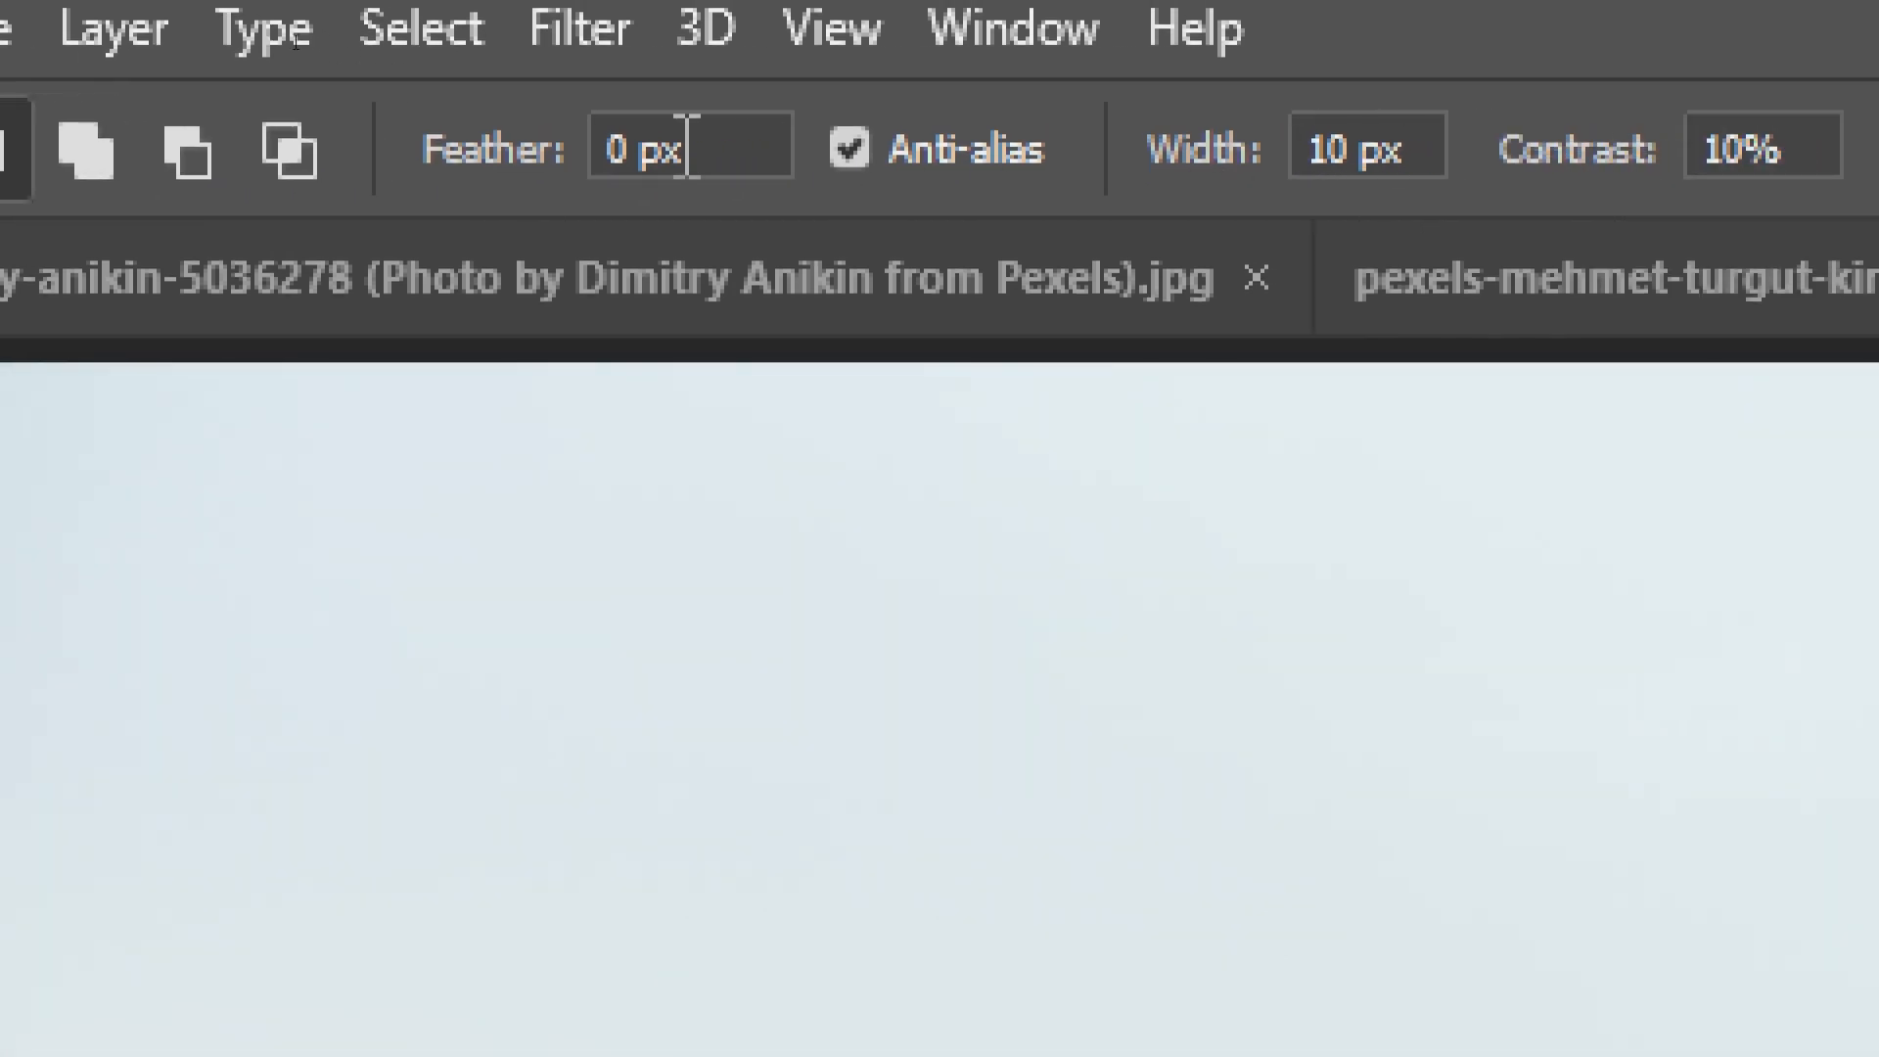
click(203, 386)
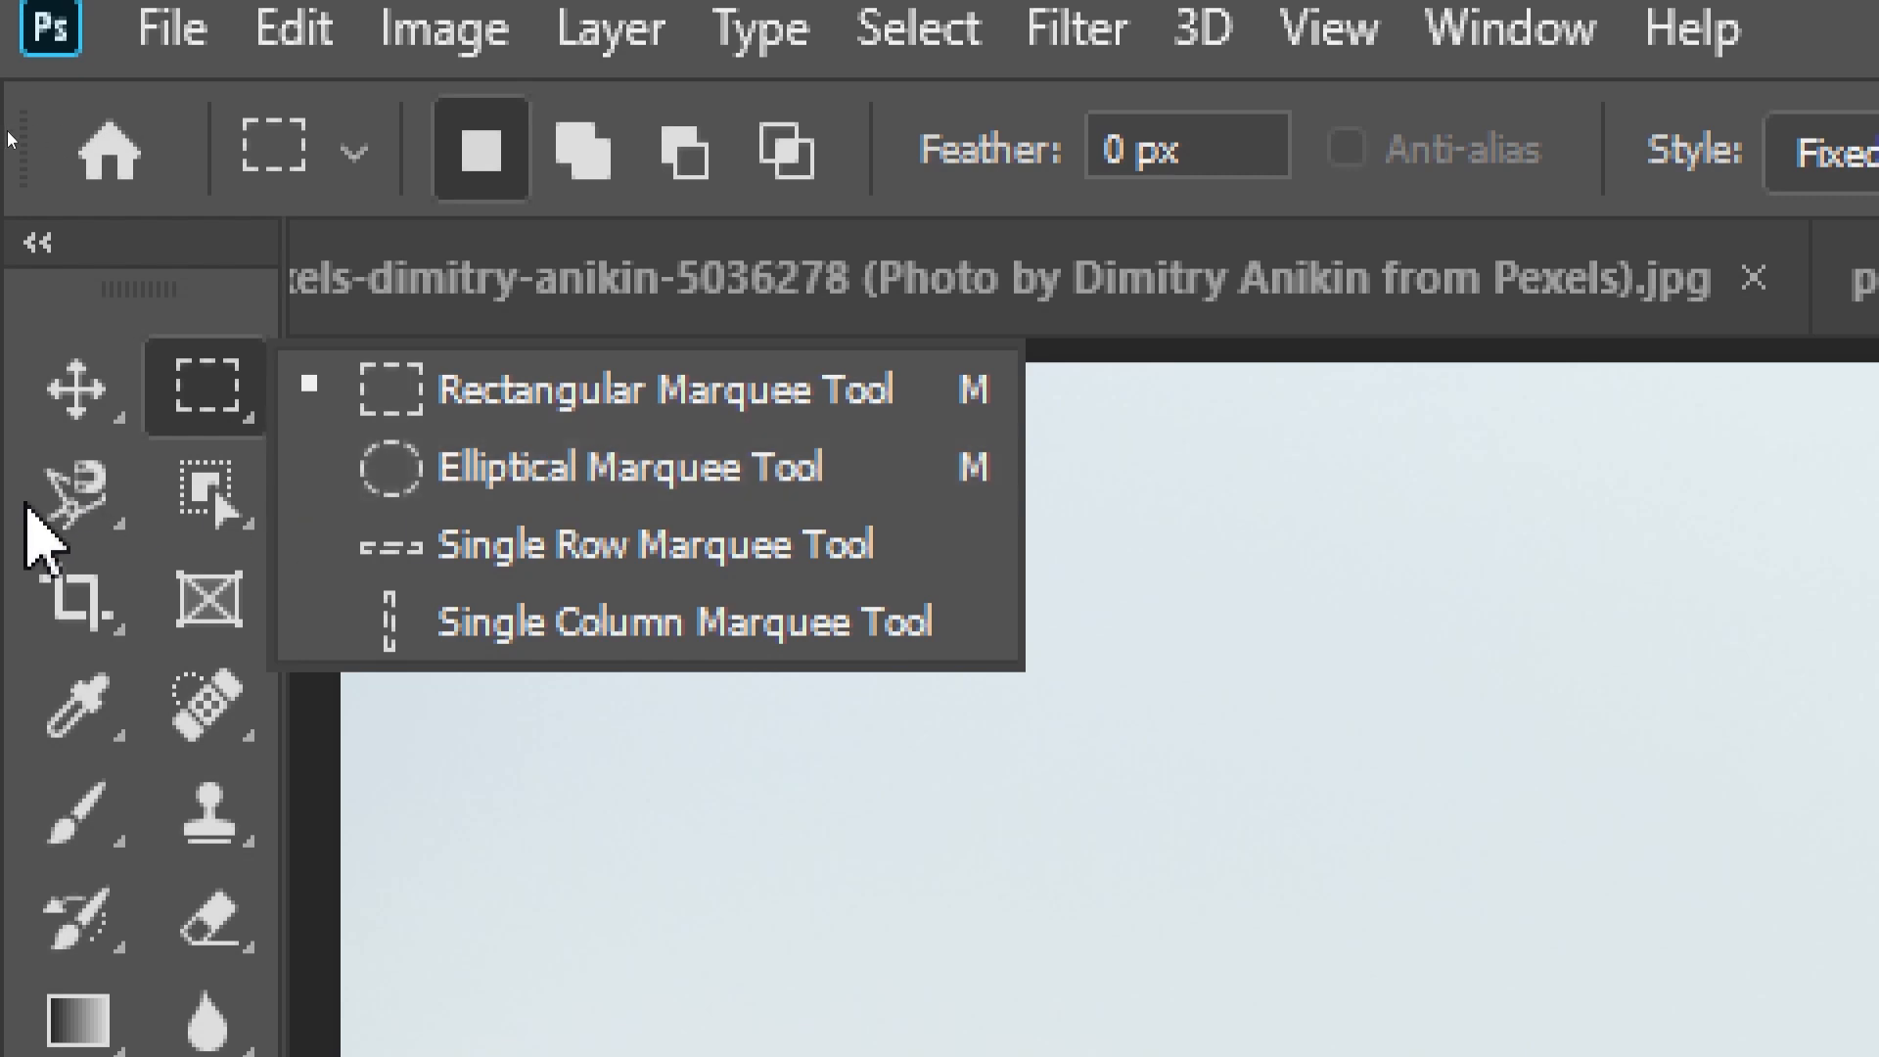
click(74, 495)
right_click(75, 491)
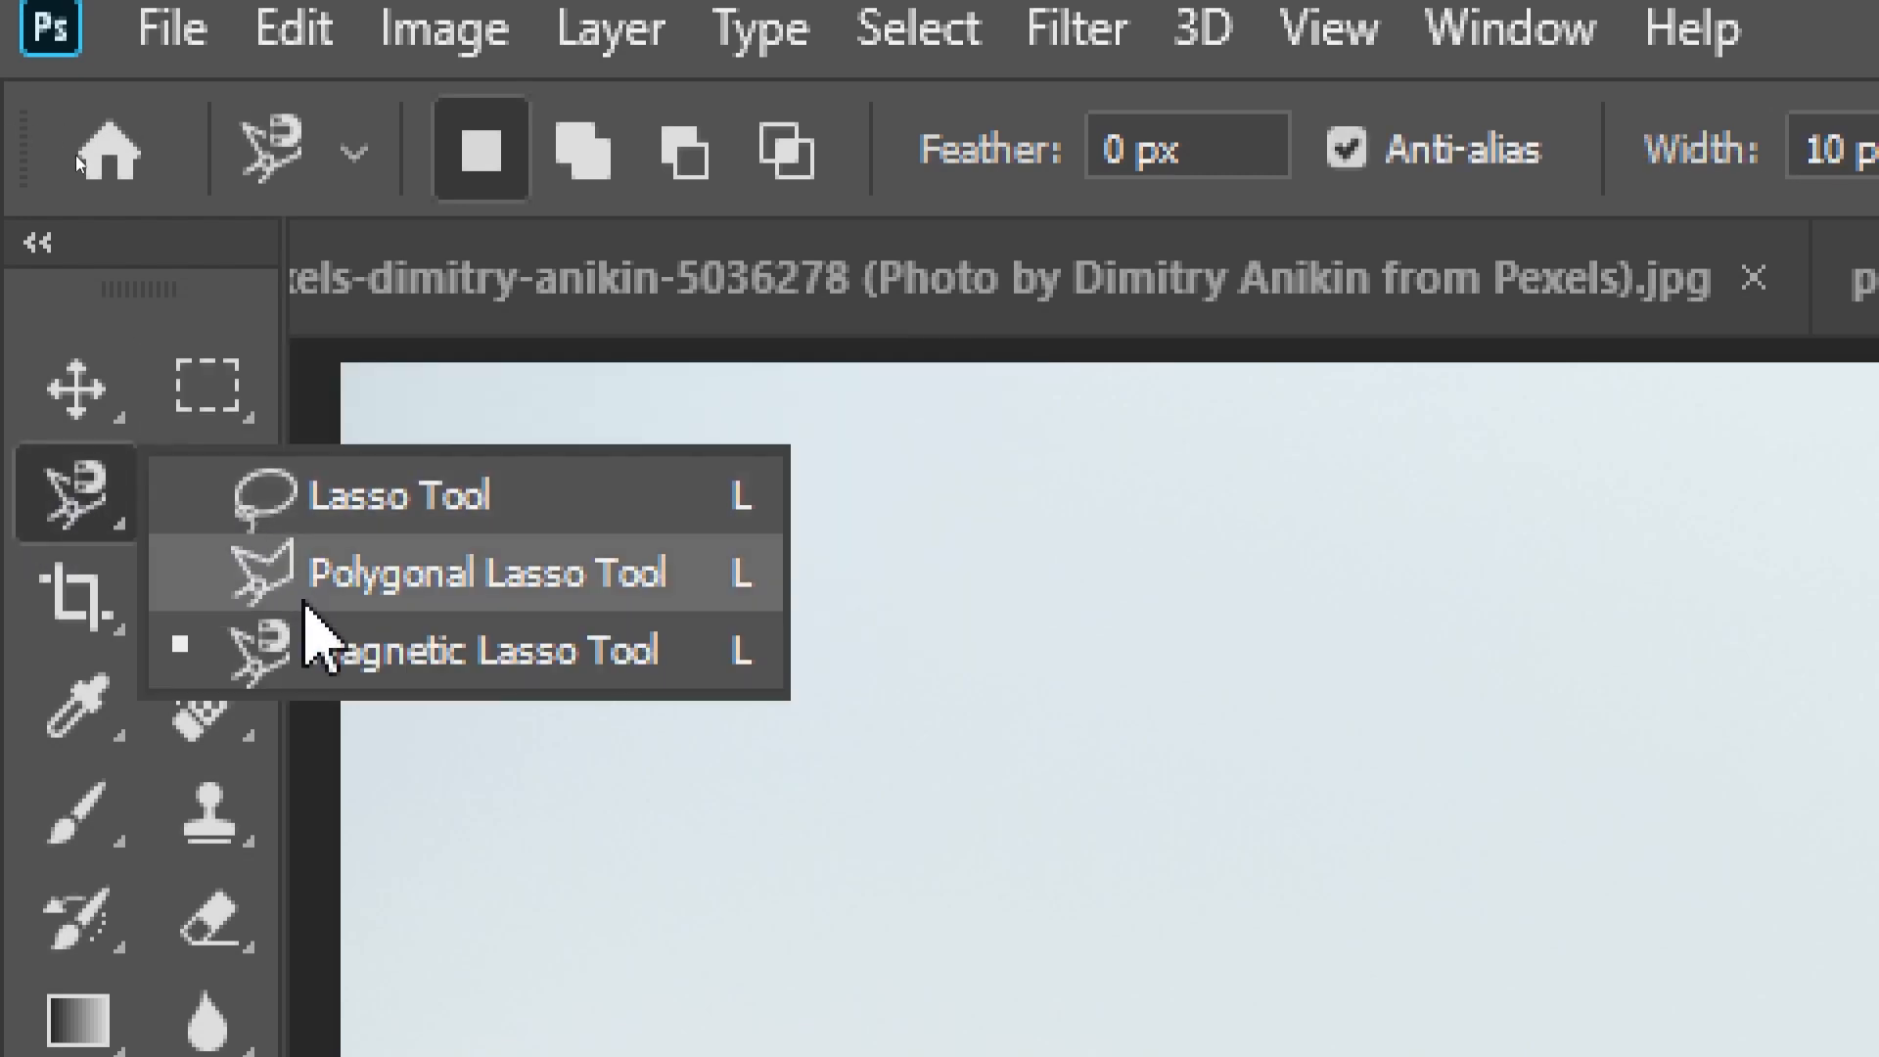
- Select a one-pixel row across the sand just below the palm mounds with the Single Row Marquee tool
click(204, 387)
right_click(204, 387)
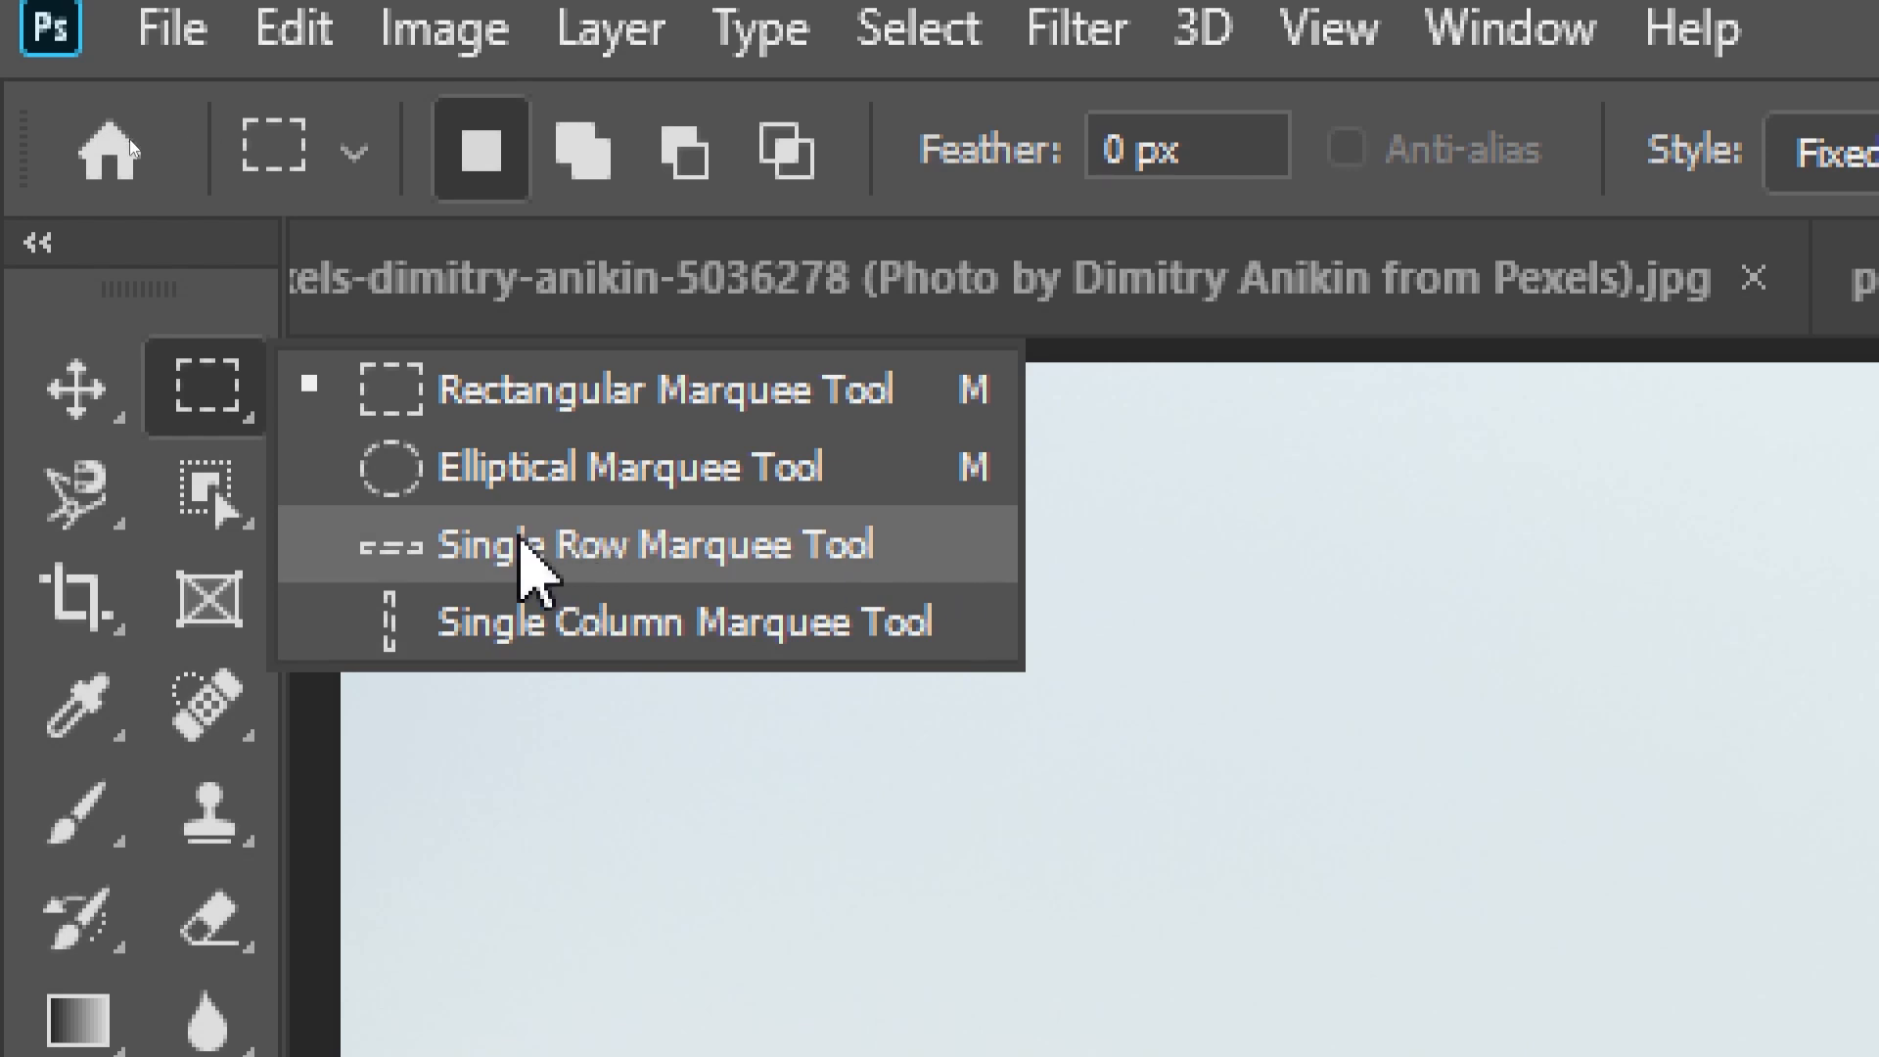
click(520, 544)
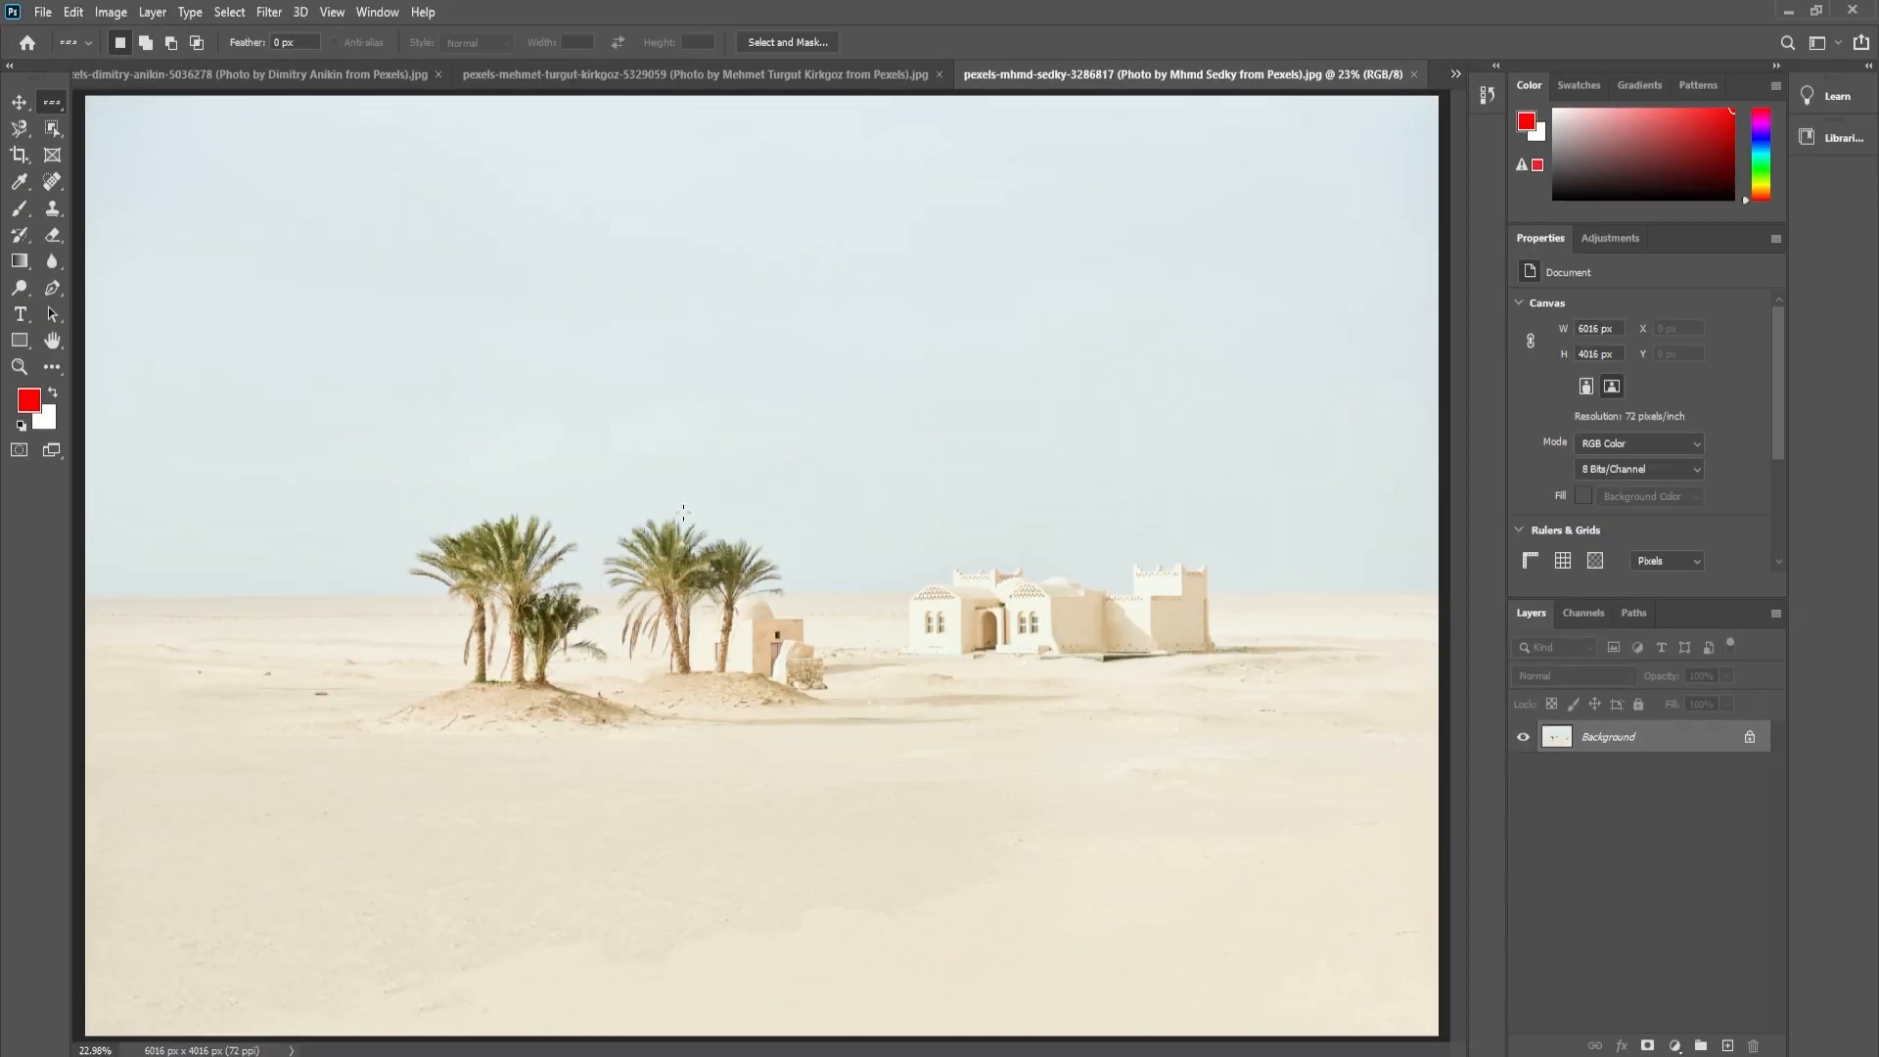
click(761, 743)
key(ctrl+space)
drag(692, 734, 869, 537)
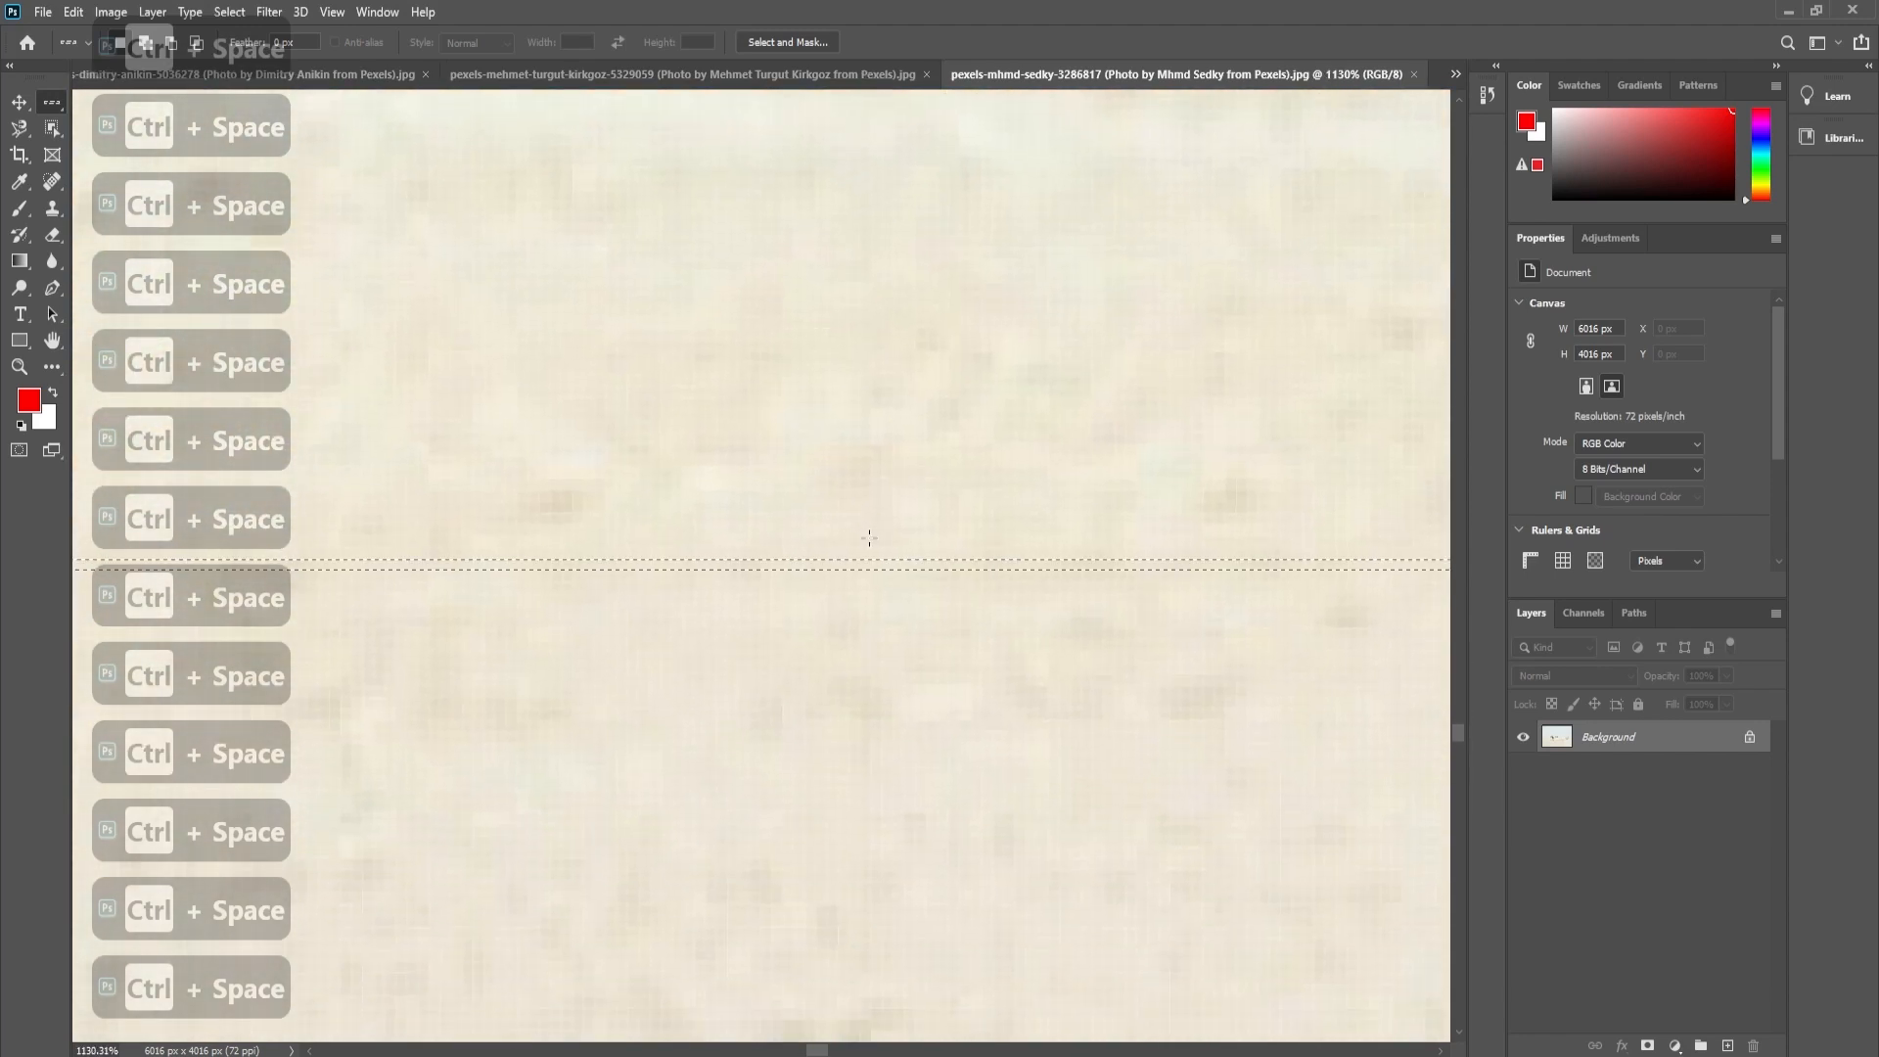
key(ctrl+minus)
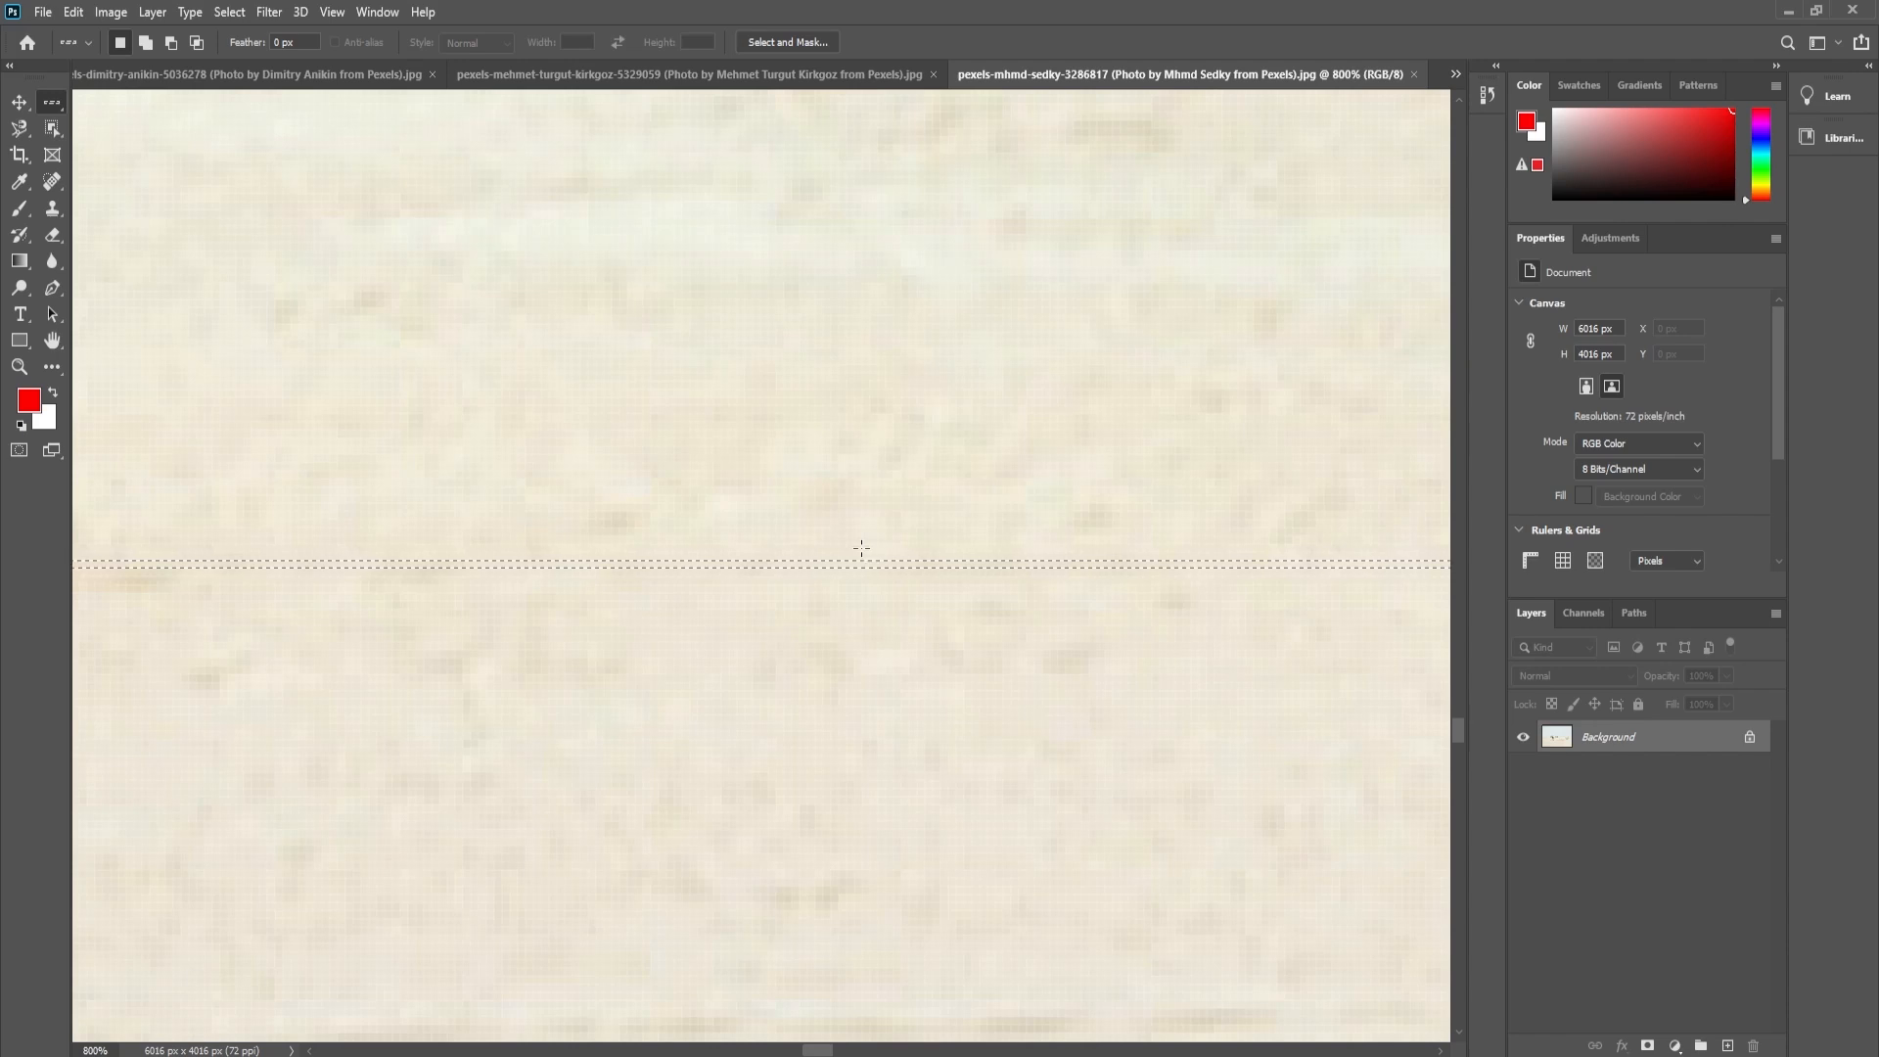
drag(852, 558, 889, 585)
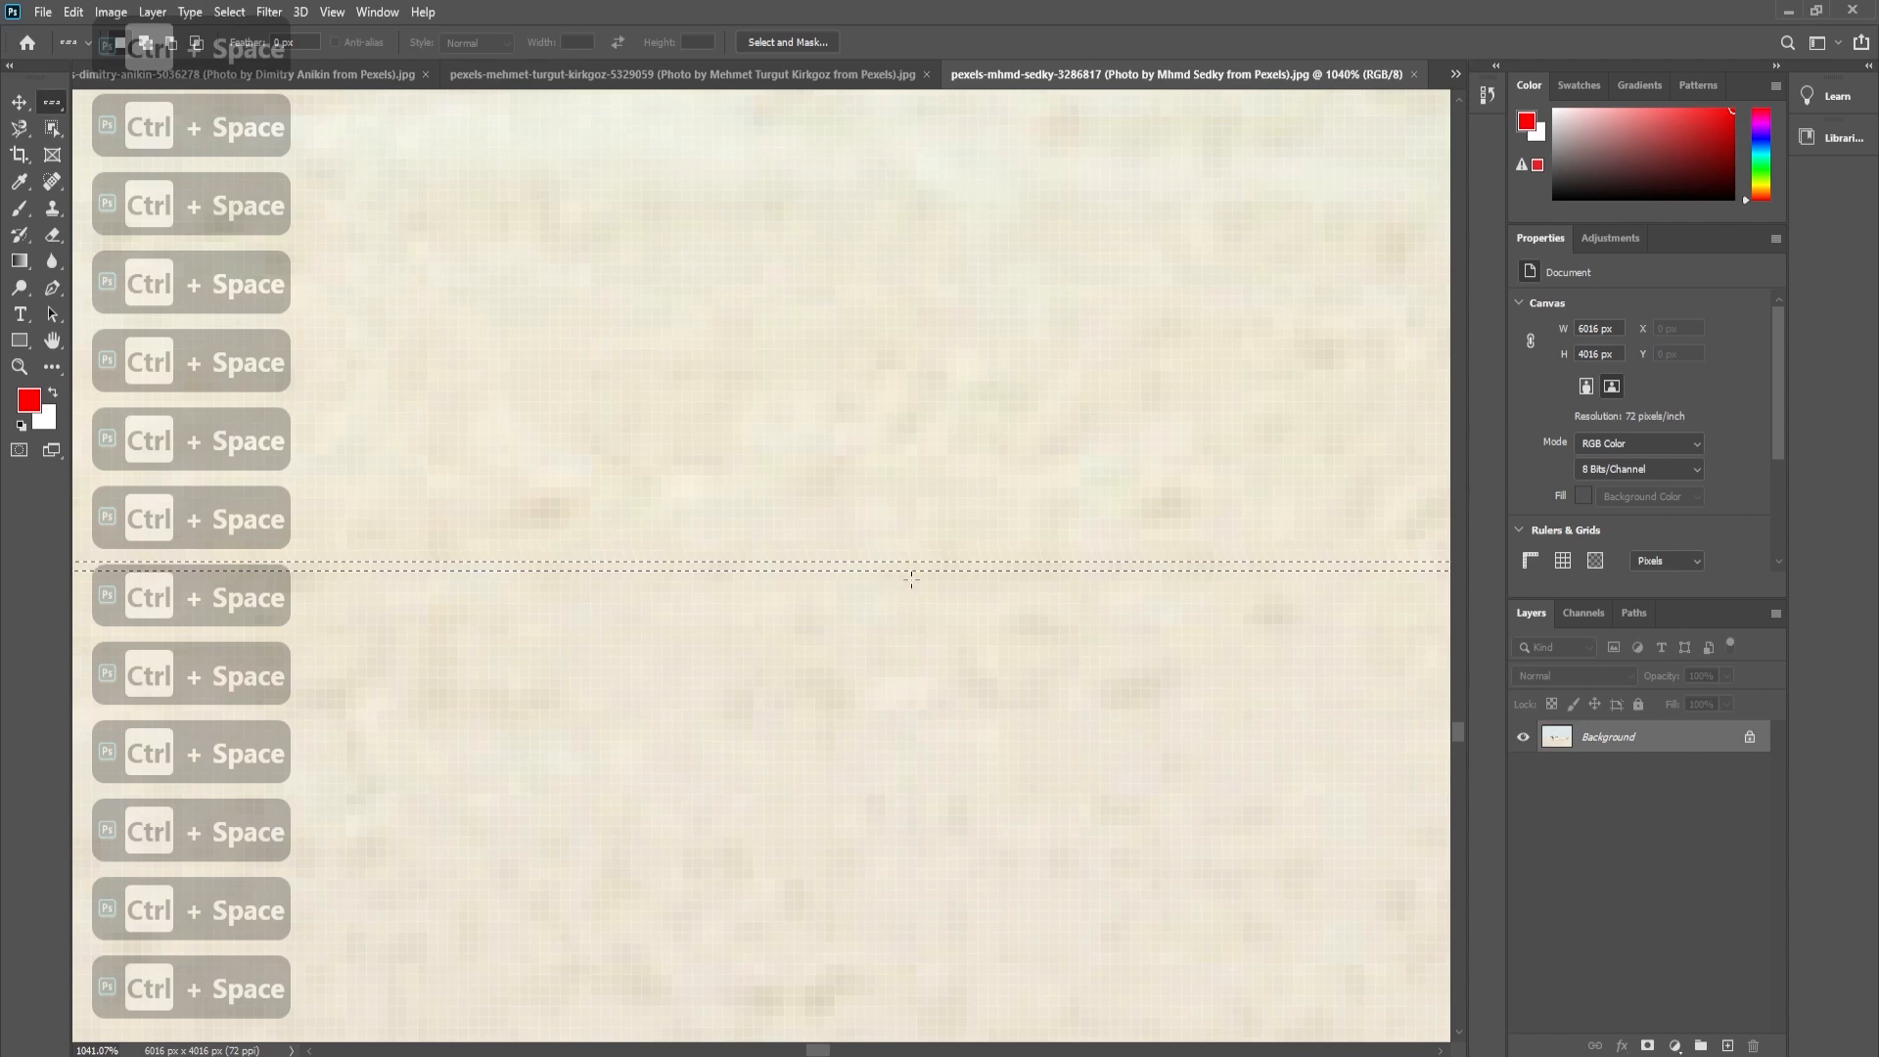
key(ctrl+minus)
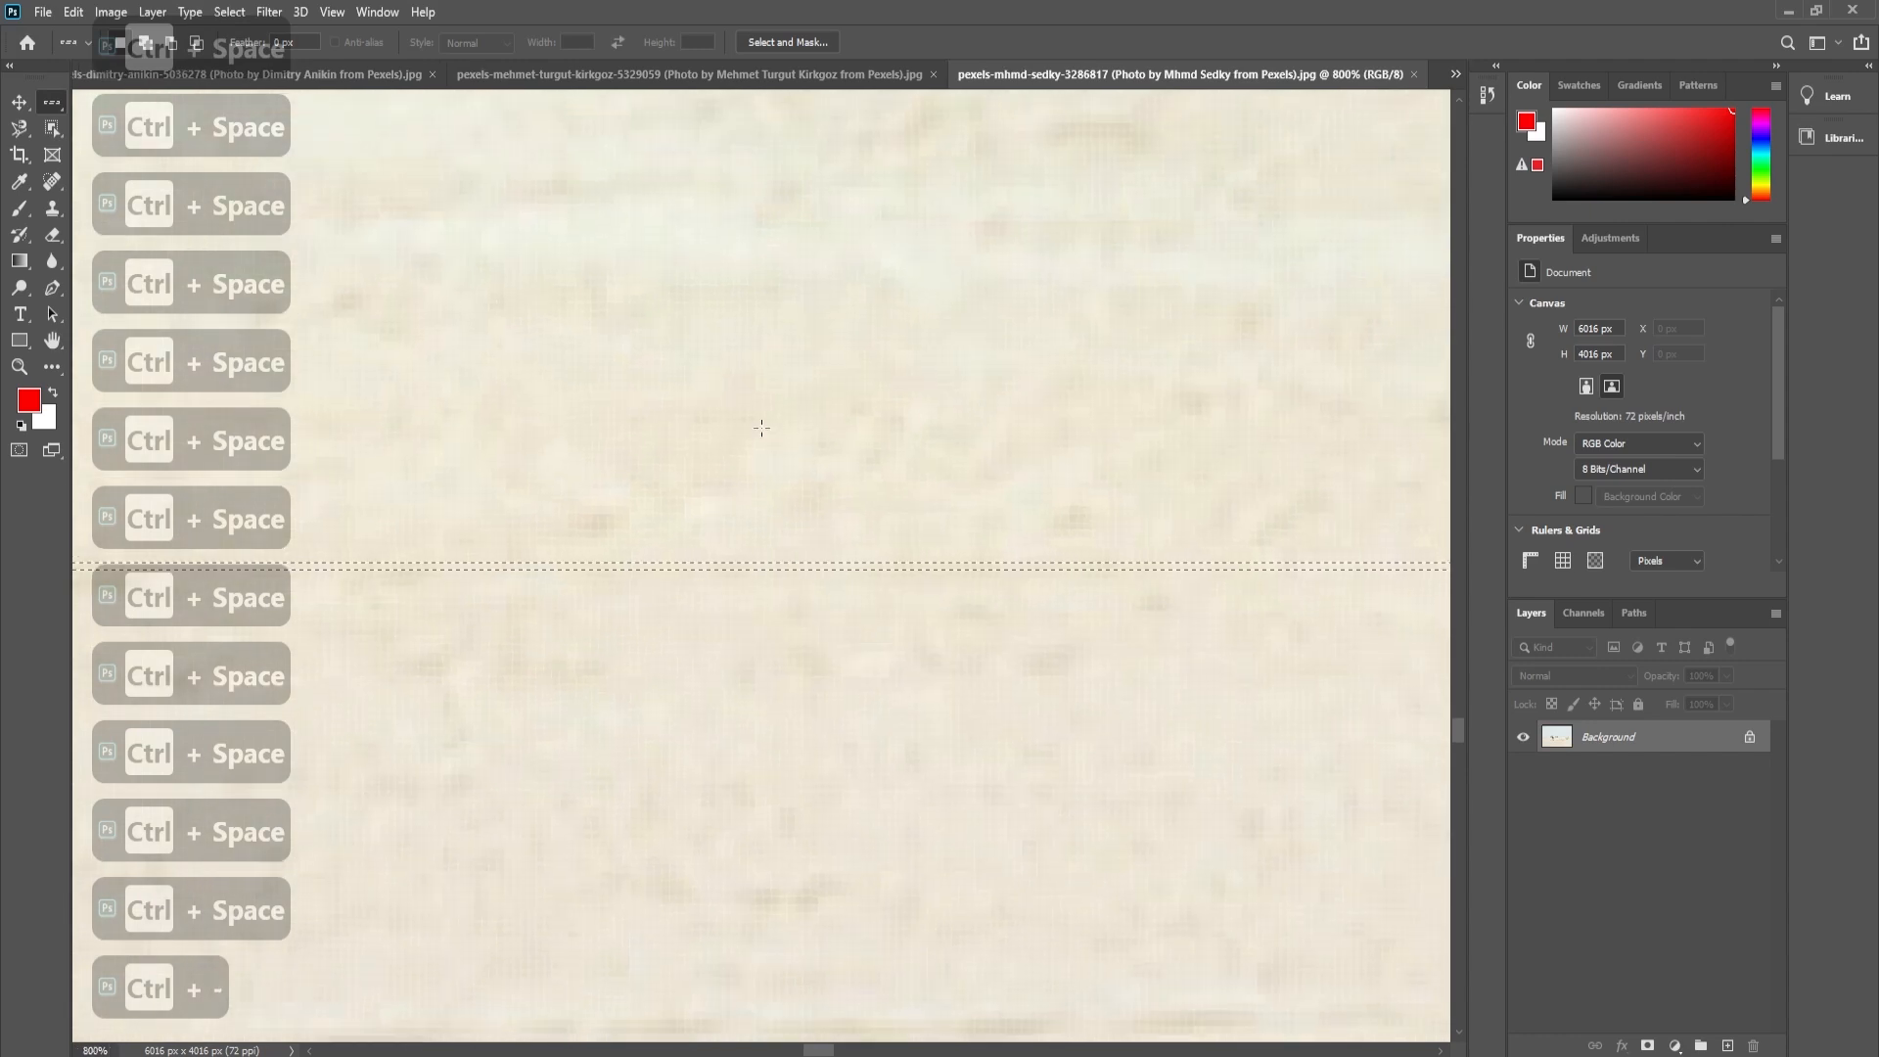
- Expand the single-row selection by 10 pixels
click(232, 13)
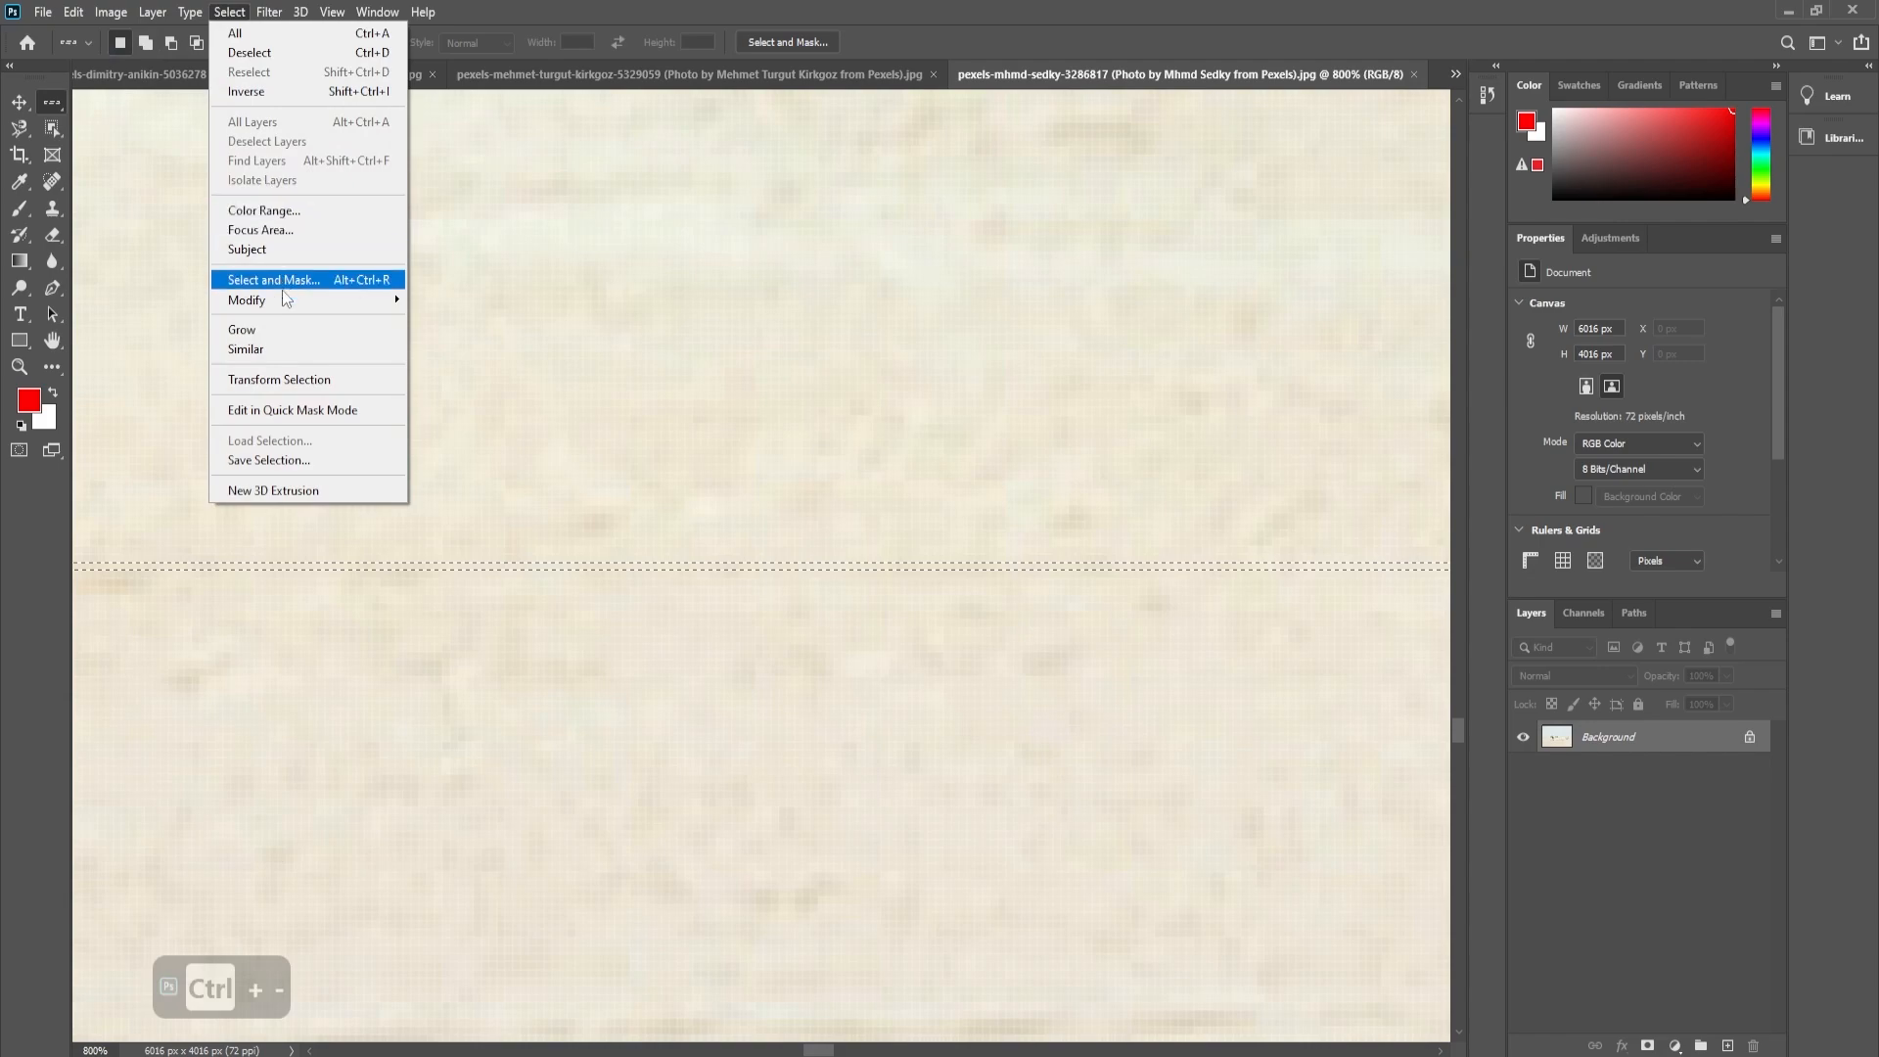
mouse_move(294, 300)
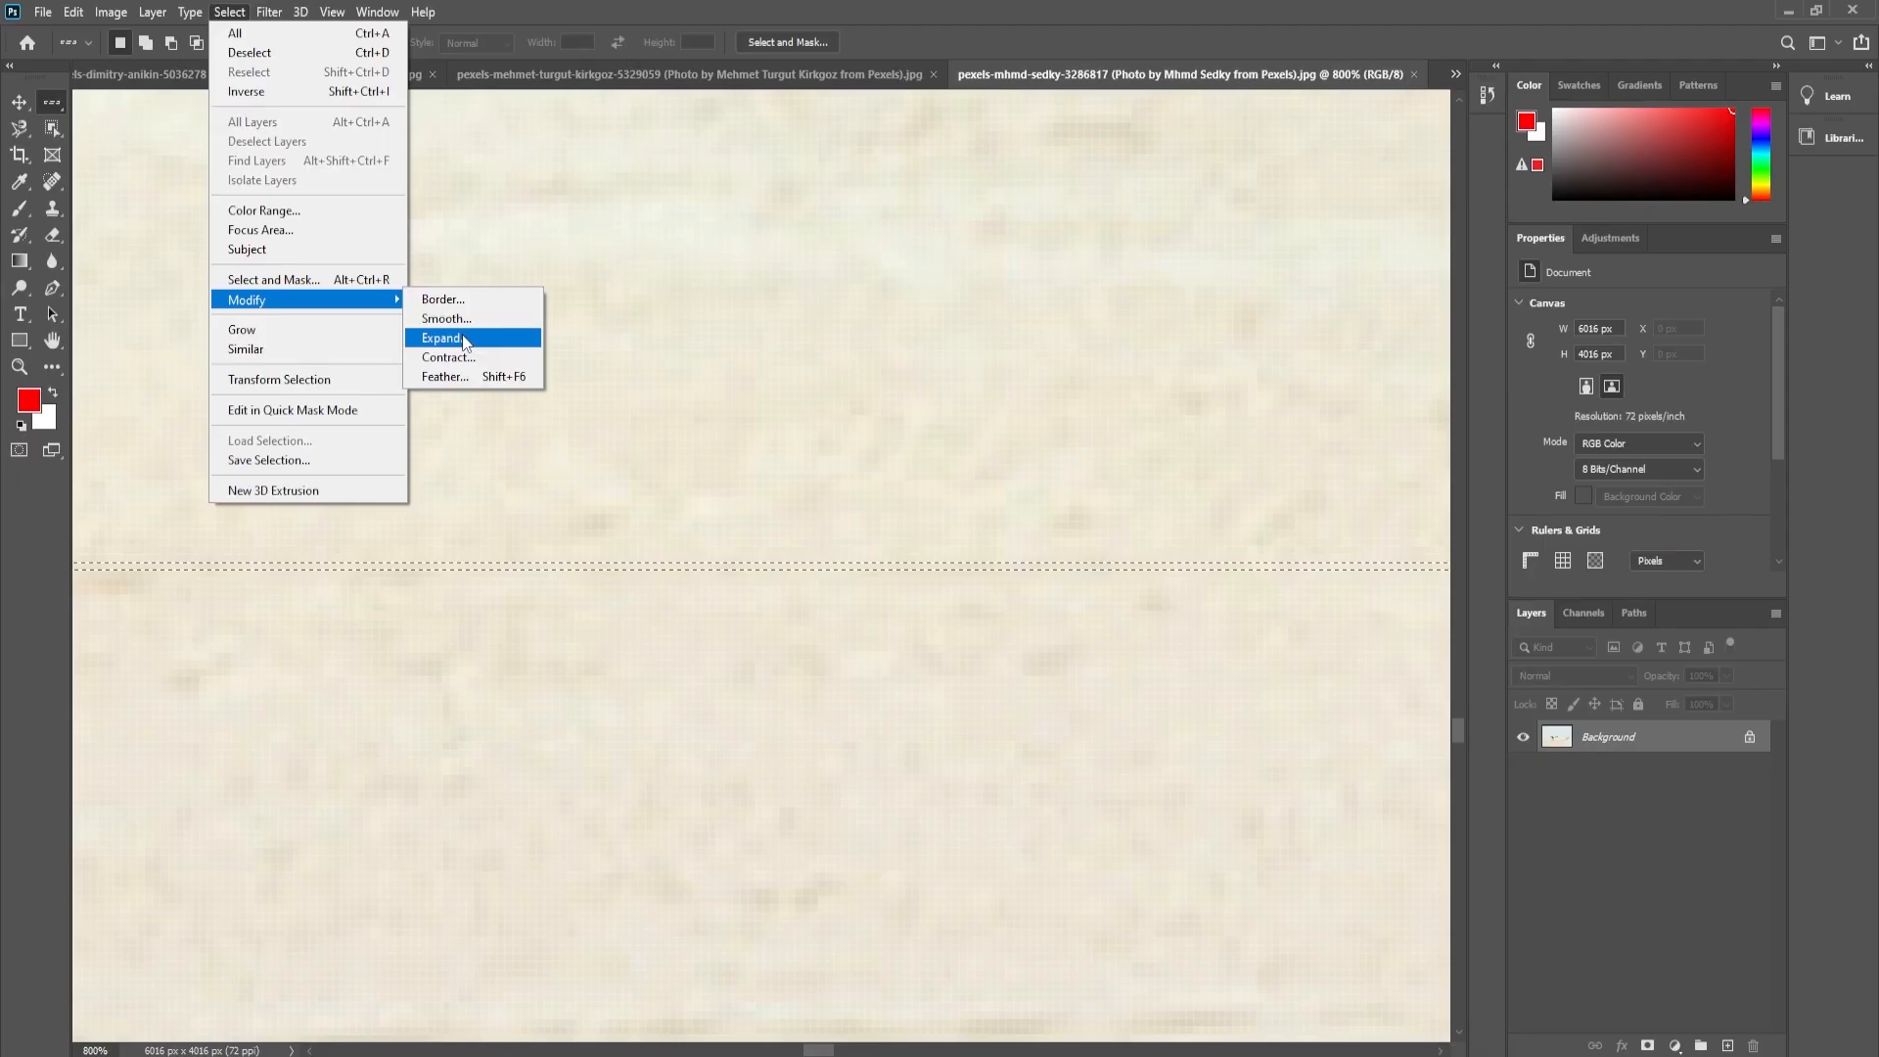
click(460, 299)
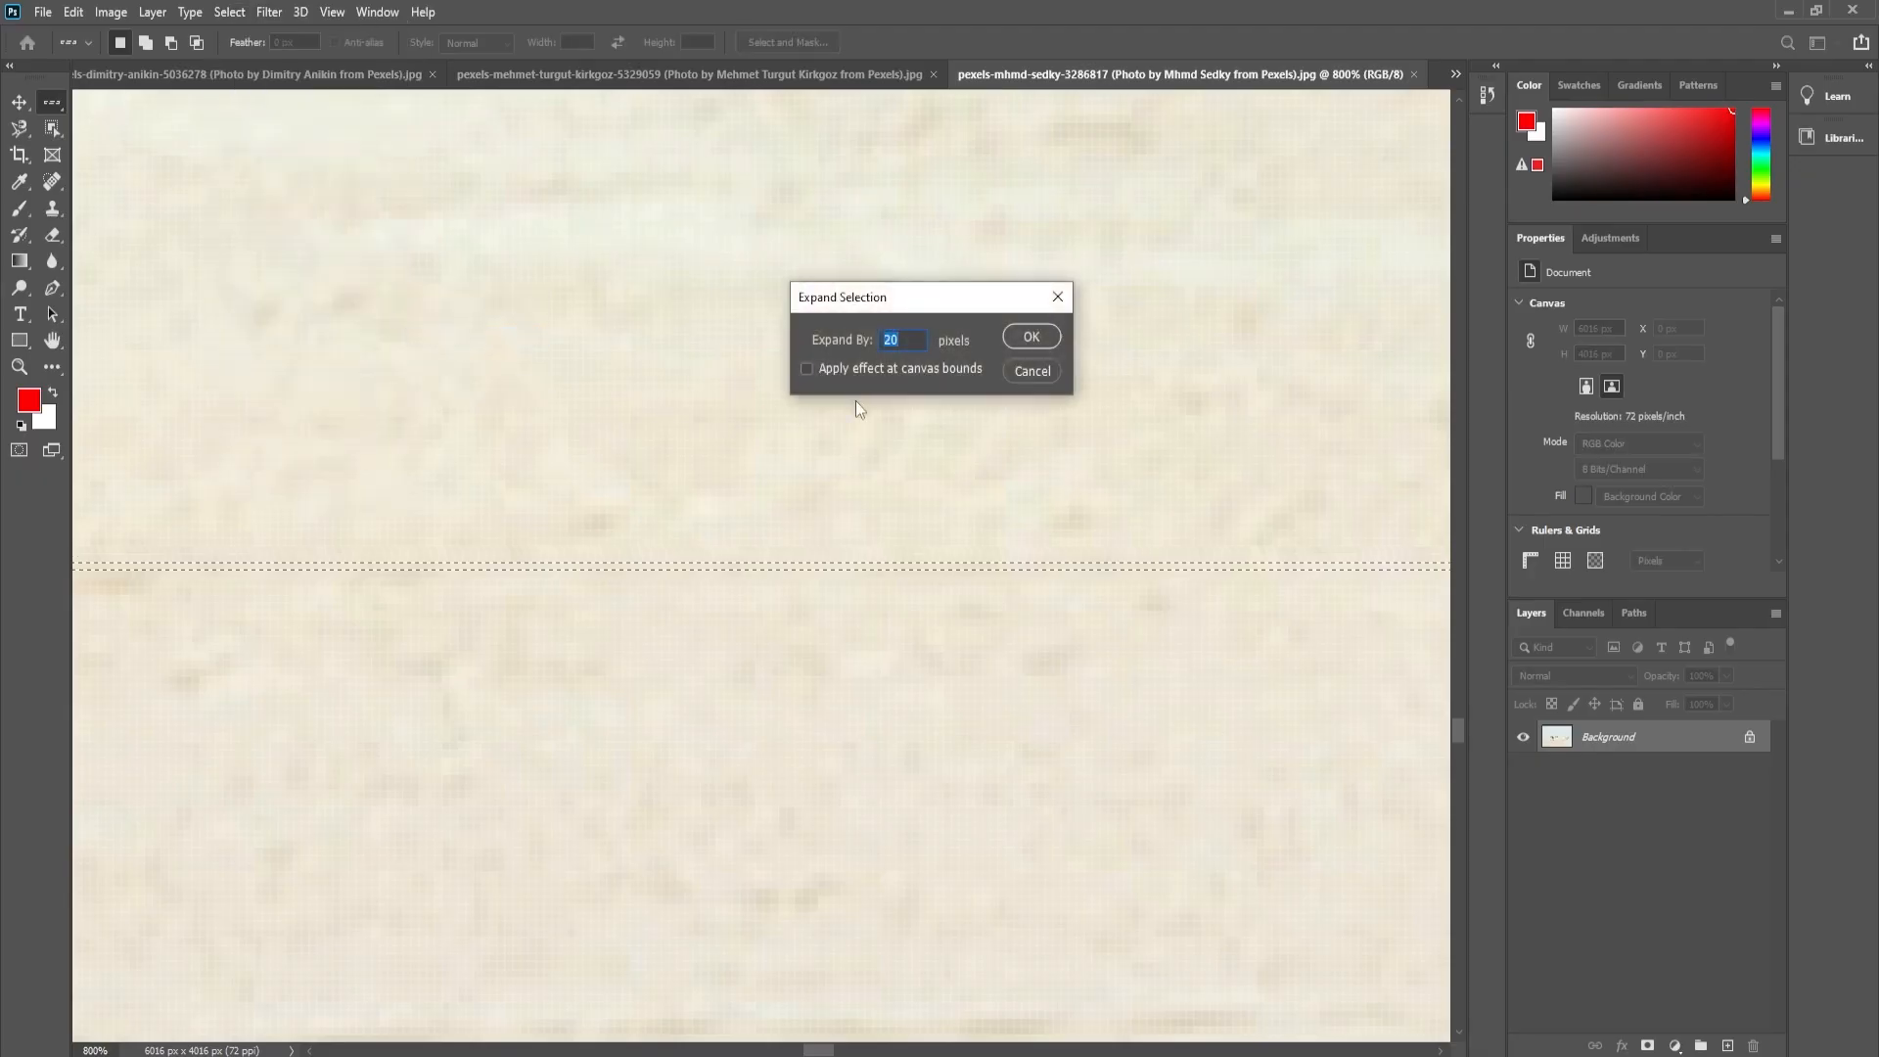
text(10)
click(1023, 336)
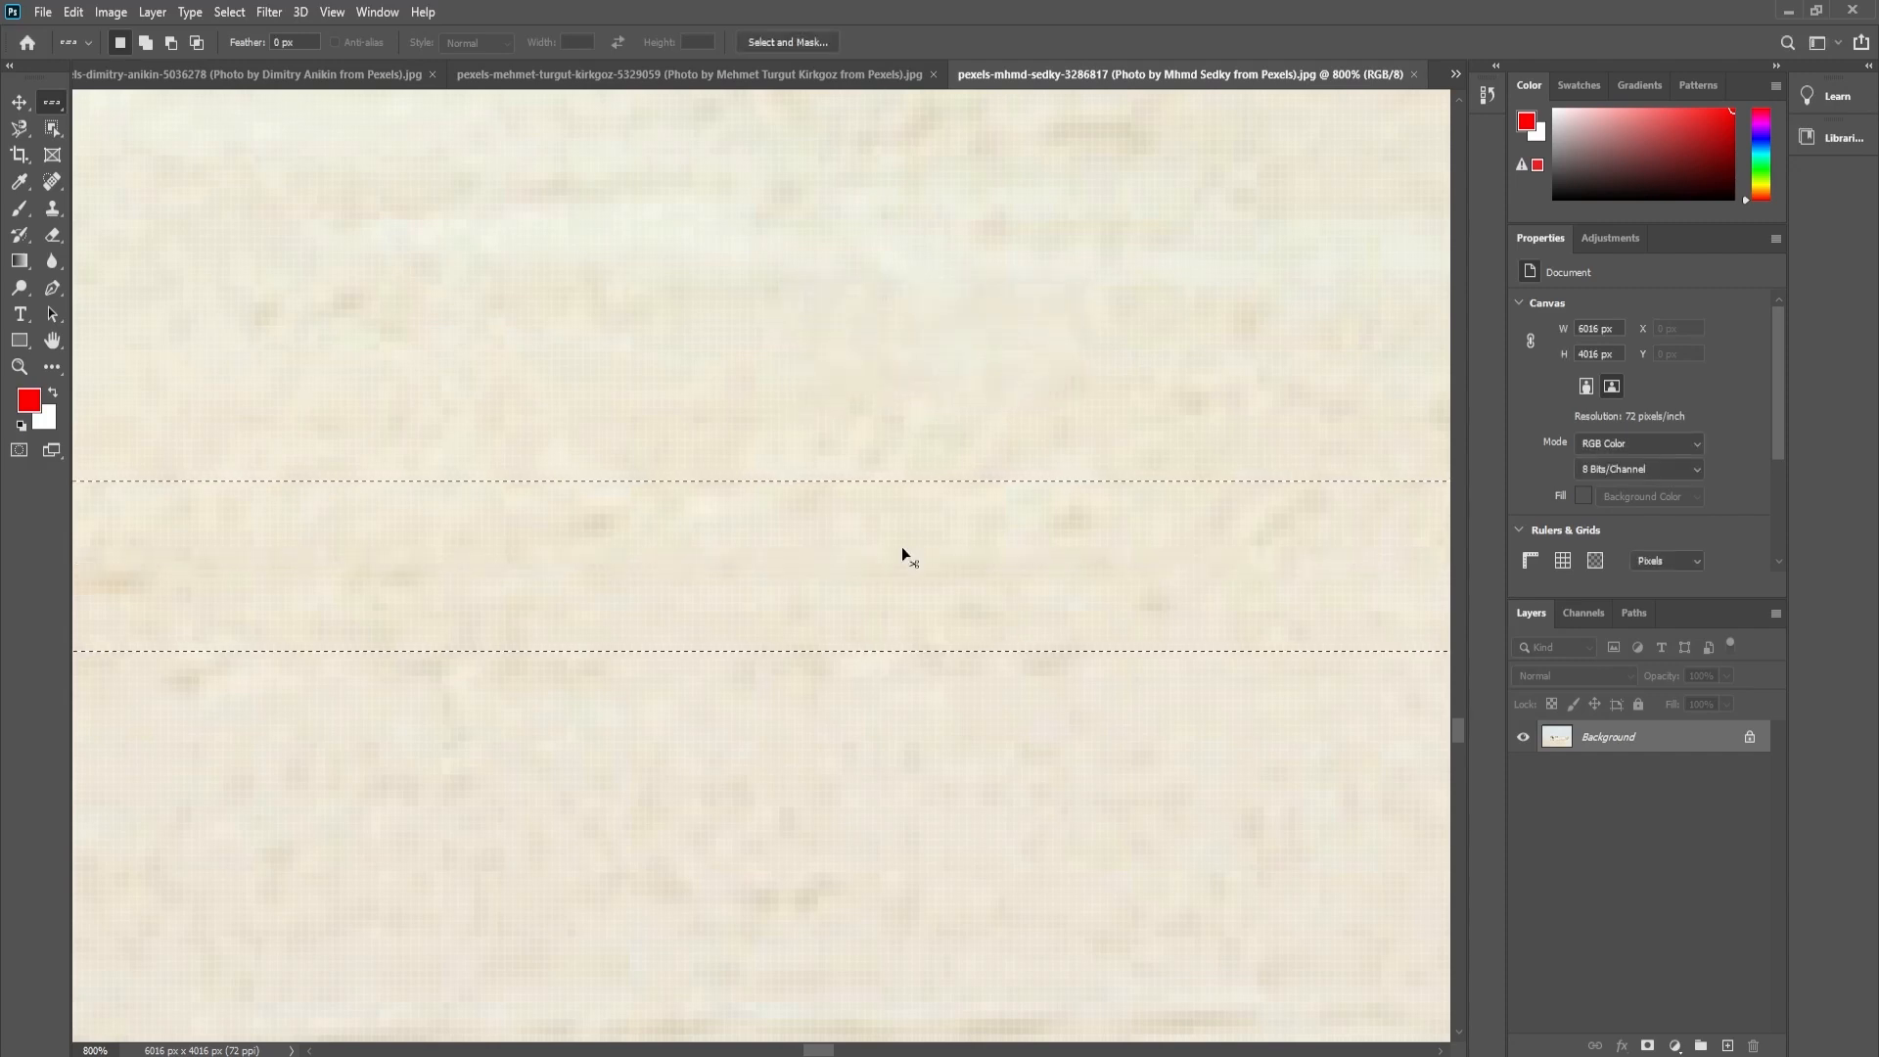
- Fill the expanded row selection with the red foreground color and deselect it
key(ctrl+0)
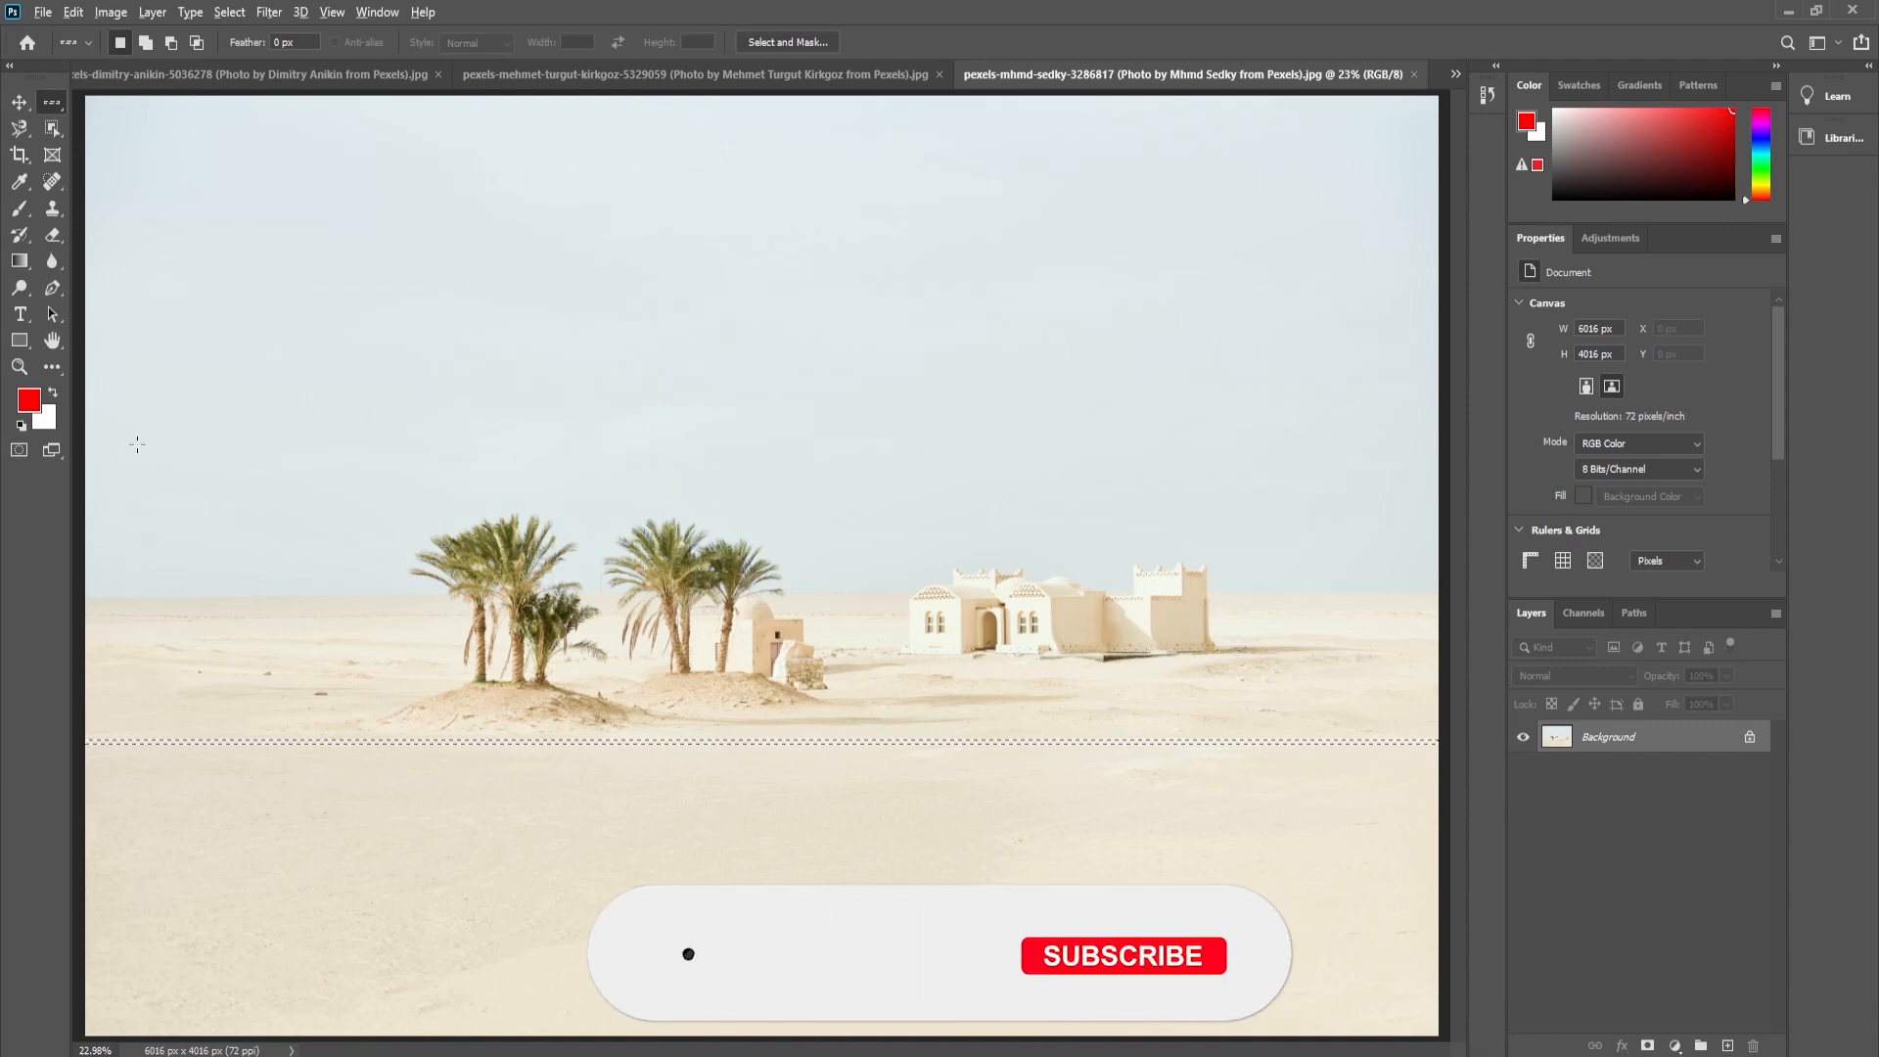
key(alt+Delete)
key(ctrl+d)
drag(705, 747, 898, 676)
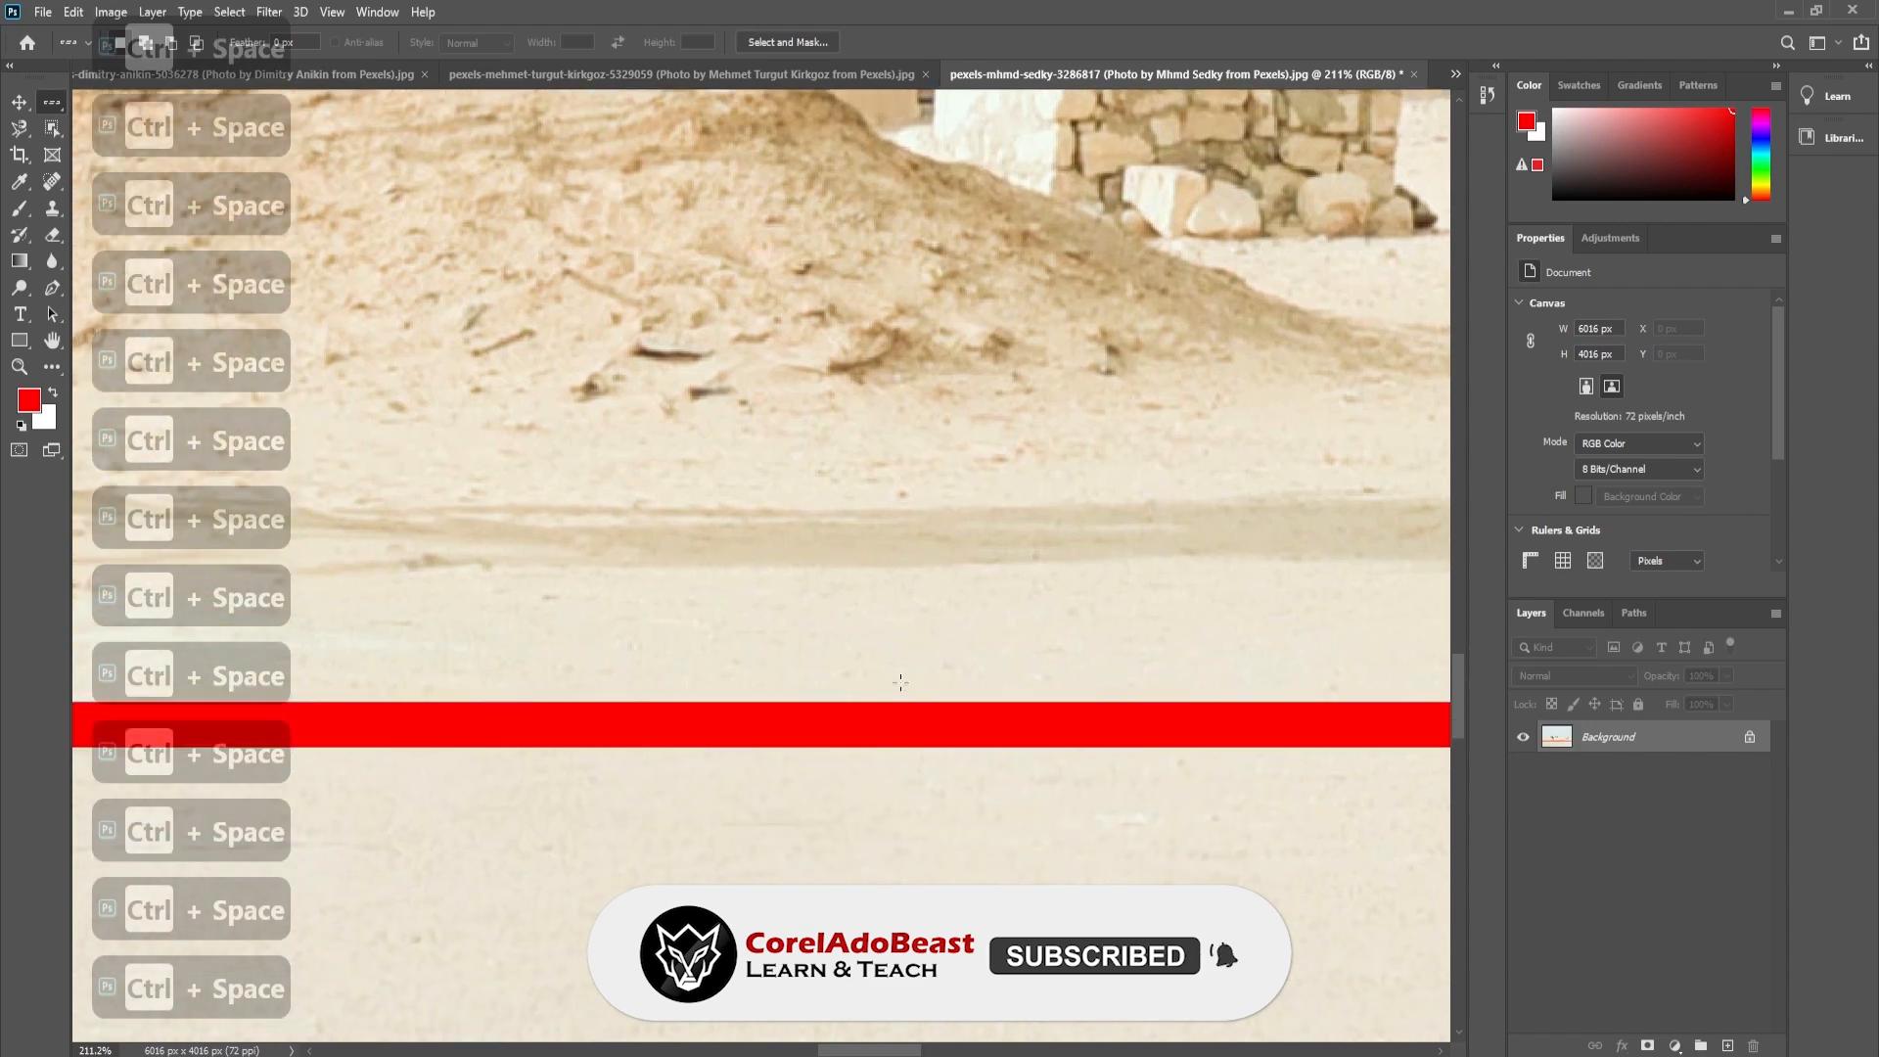
key(ctrl+0)
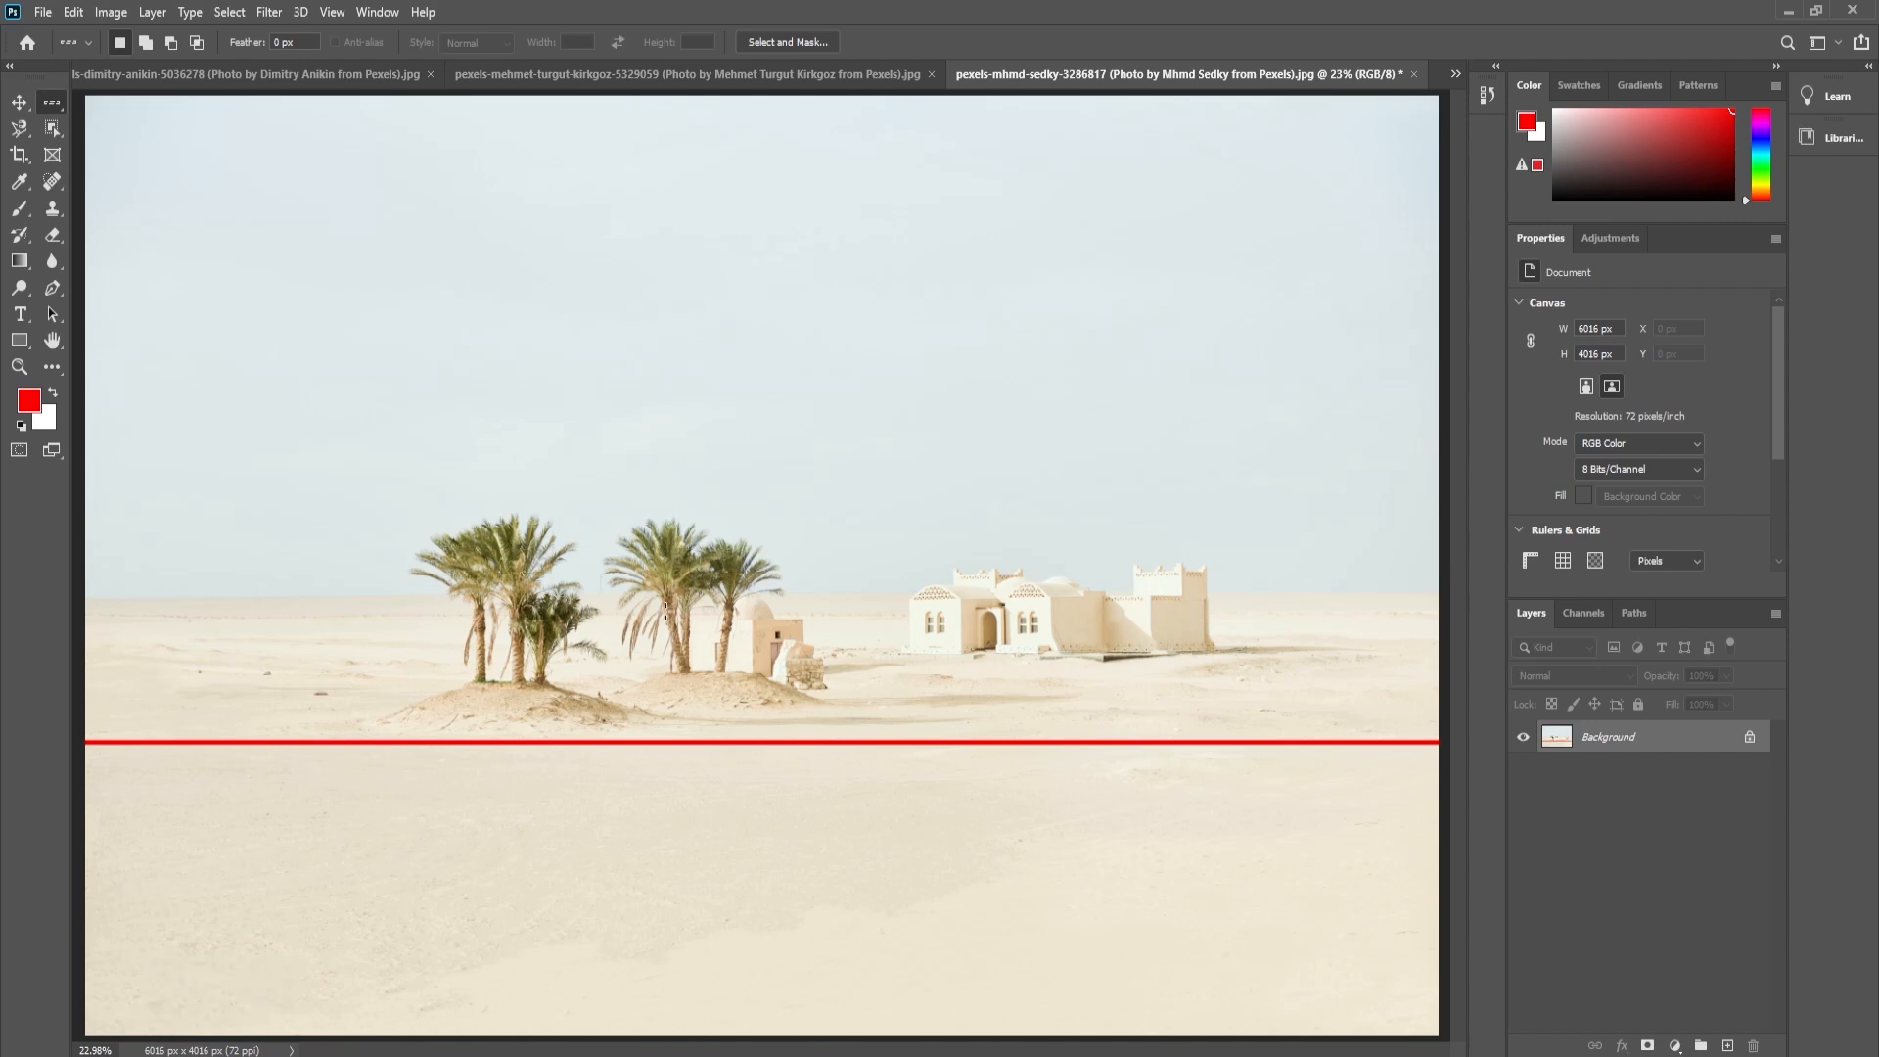
- Select a one-pixel column just left of the left palm group with the Single Column Marquee tool
right_click(44, 103)
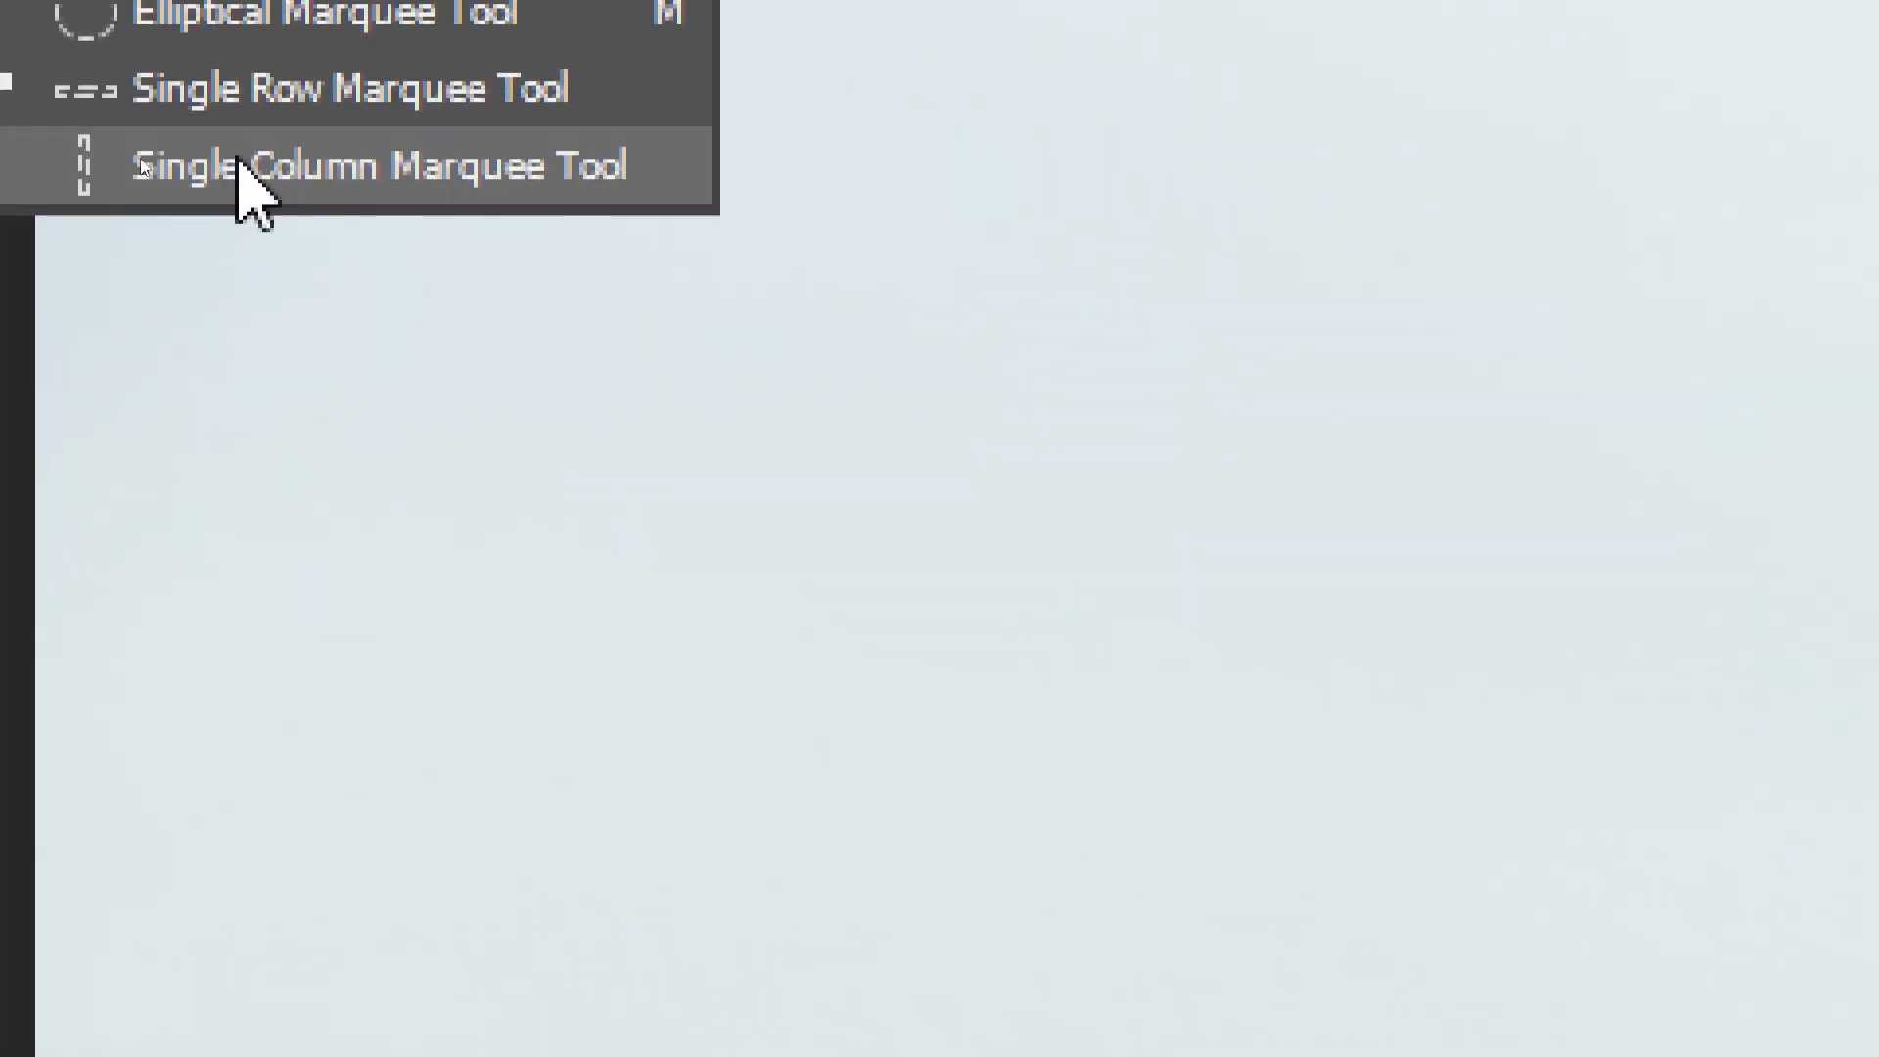
click(318, 169)
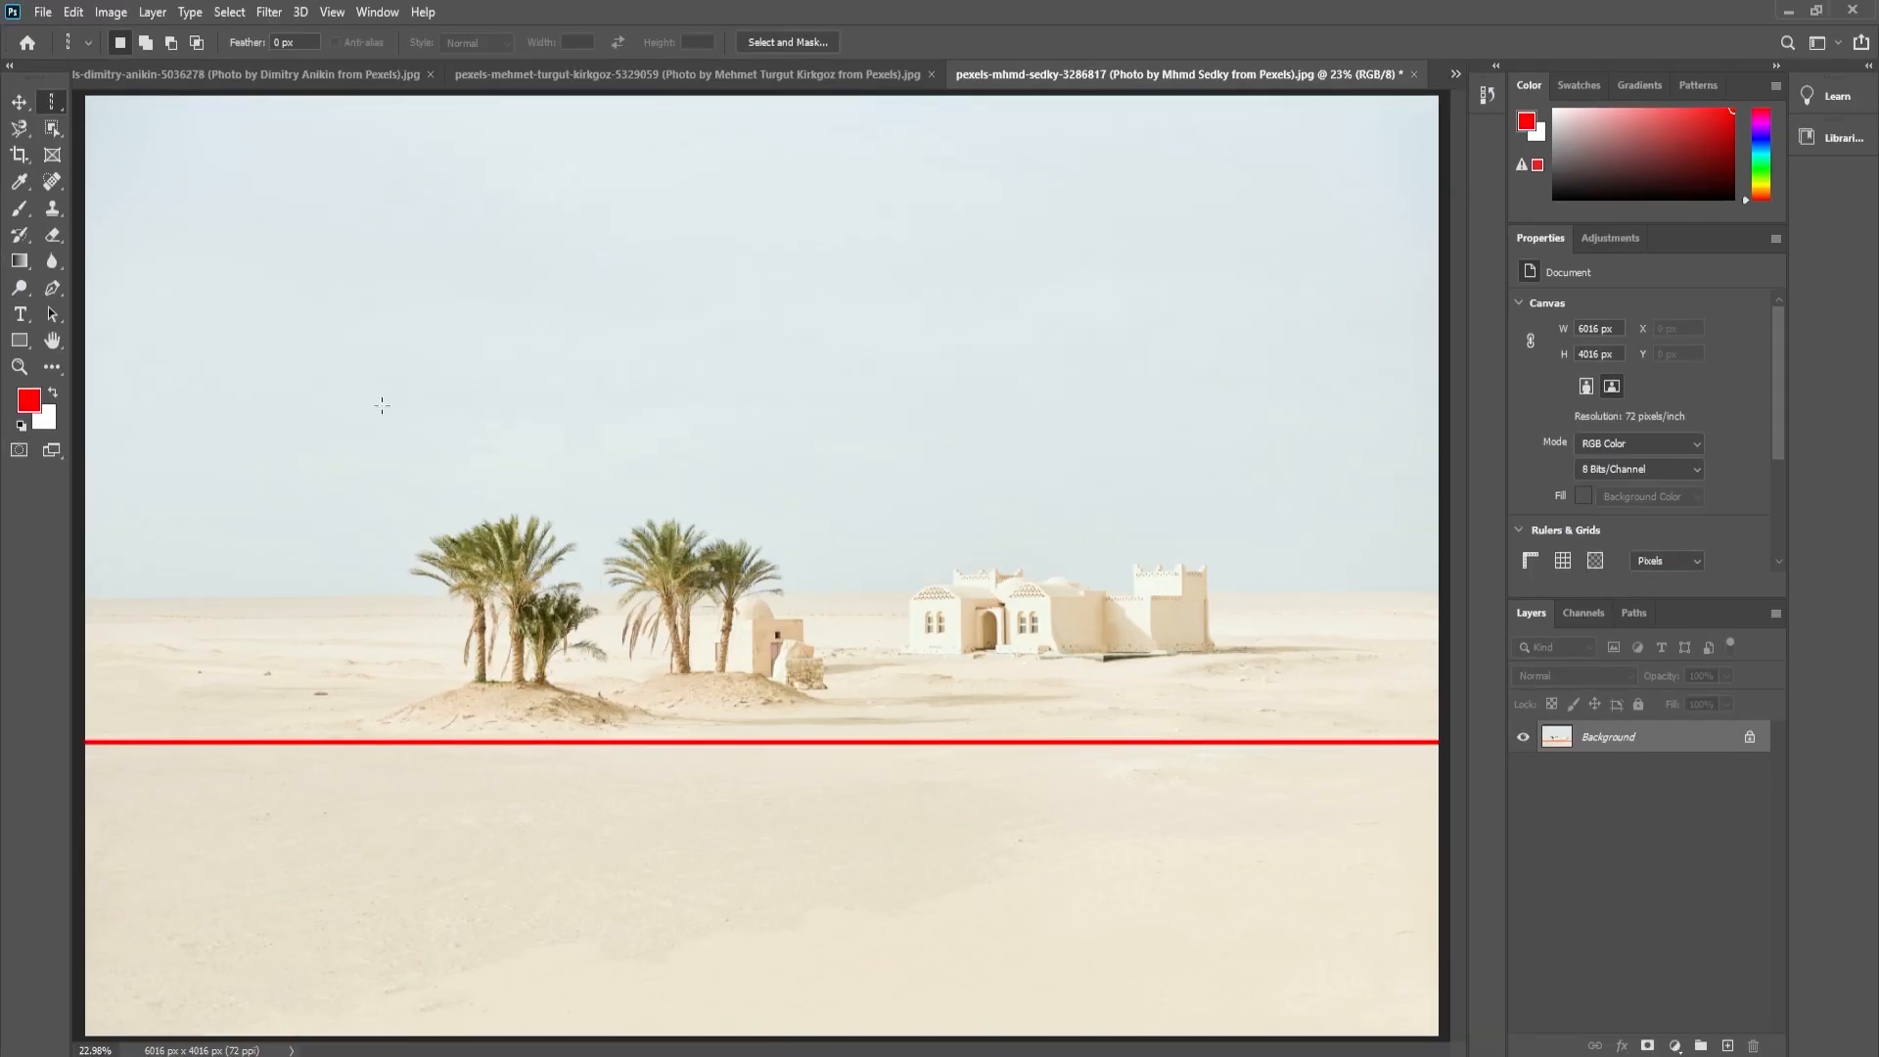
key(ctrl+space)
drag(403, 587, 535, 623)
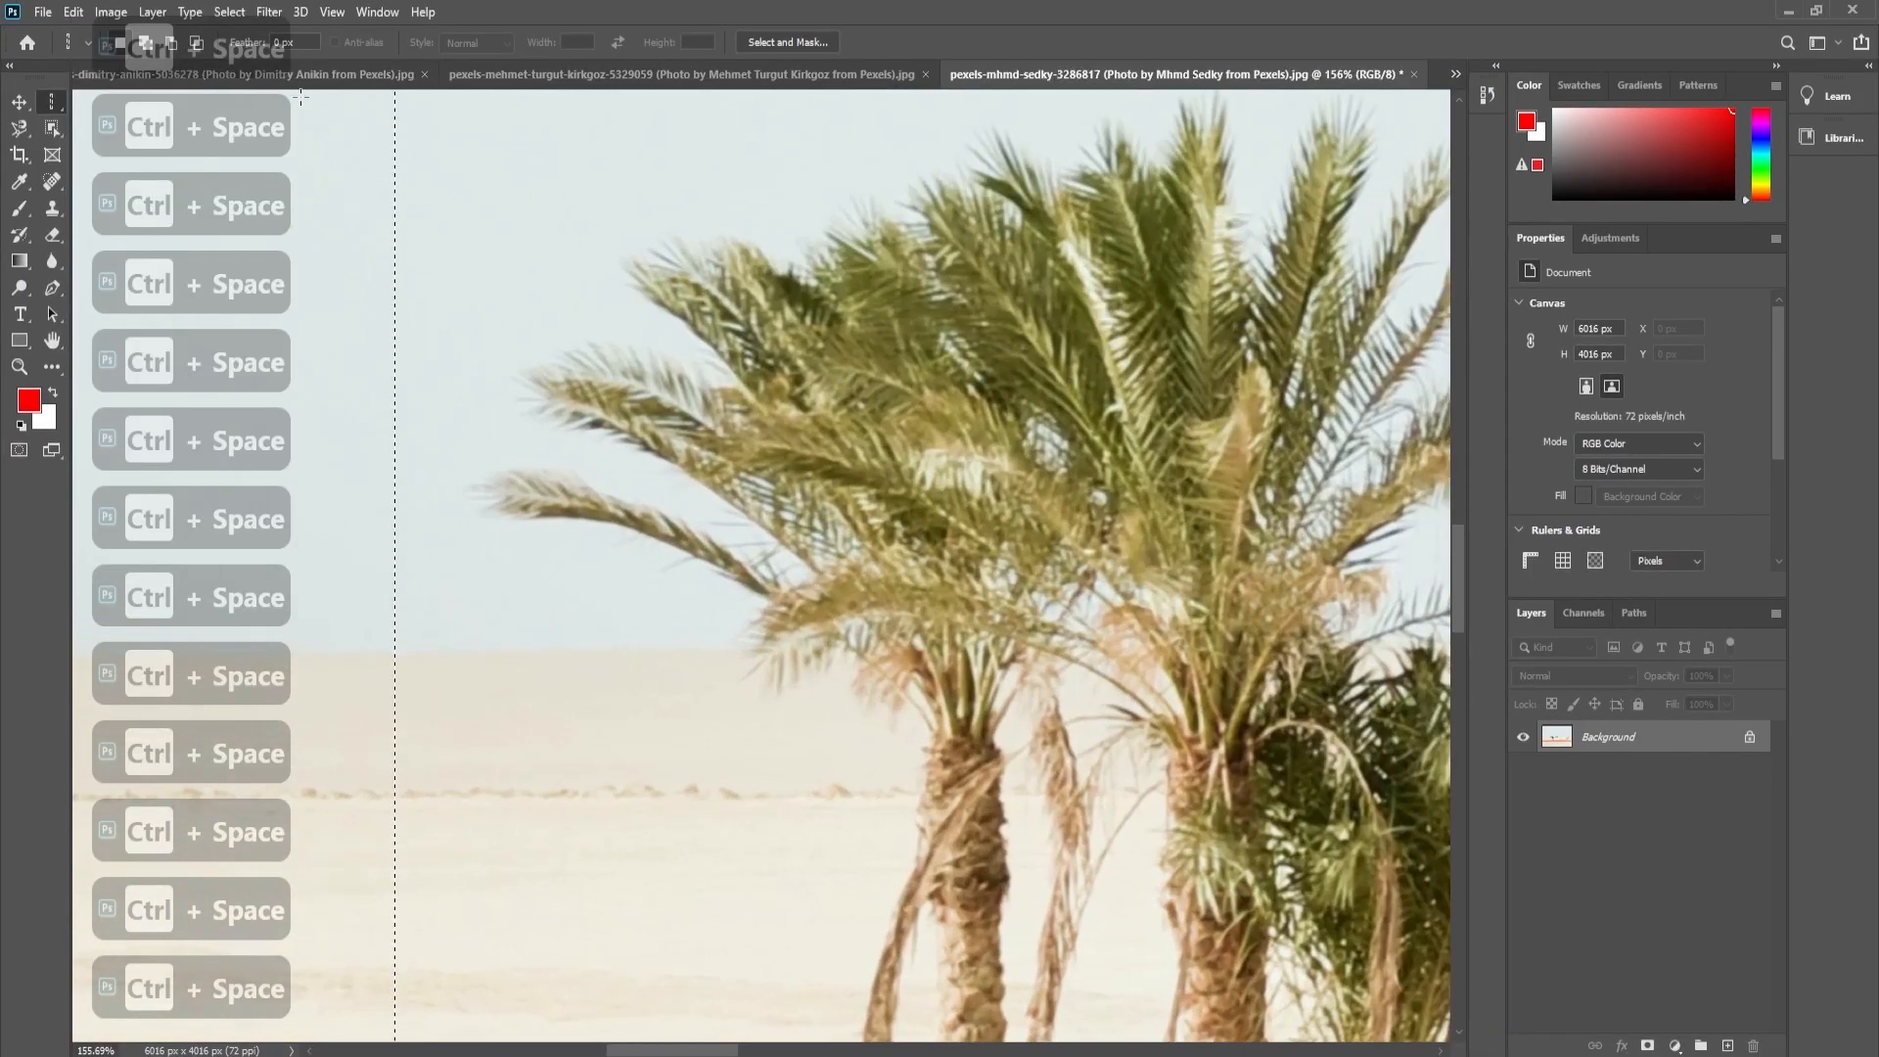
- Expand the single-column selection by 10 pixels
click(230, 12)
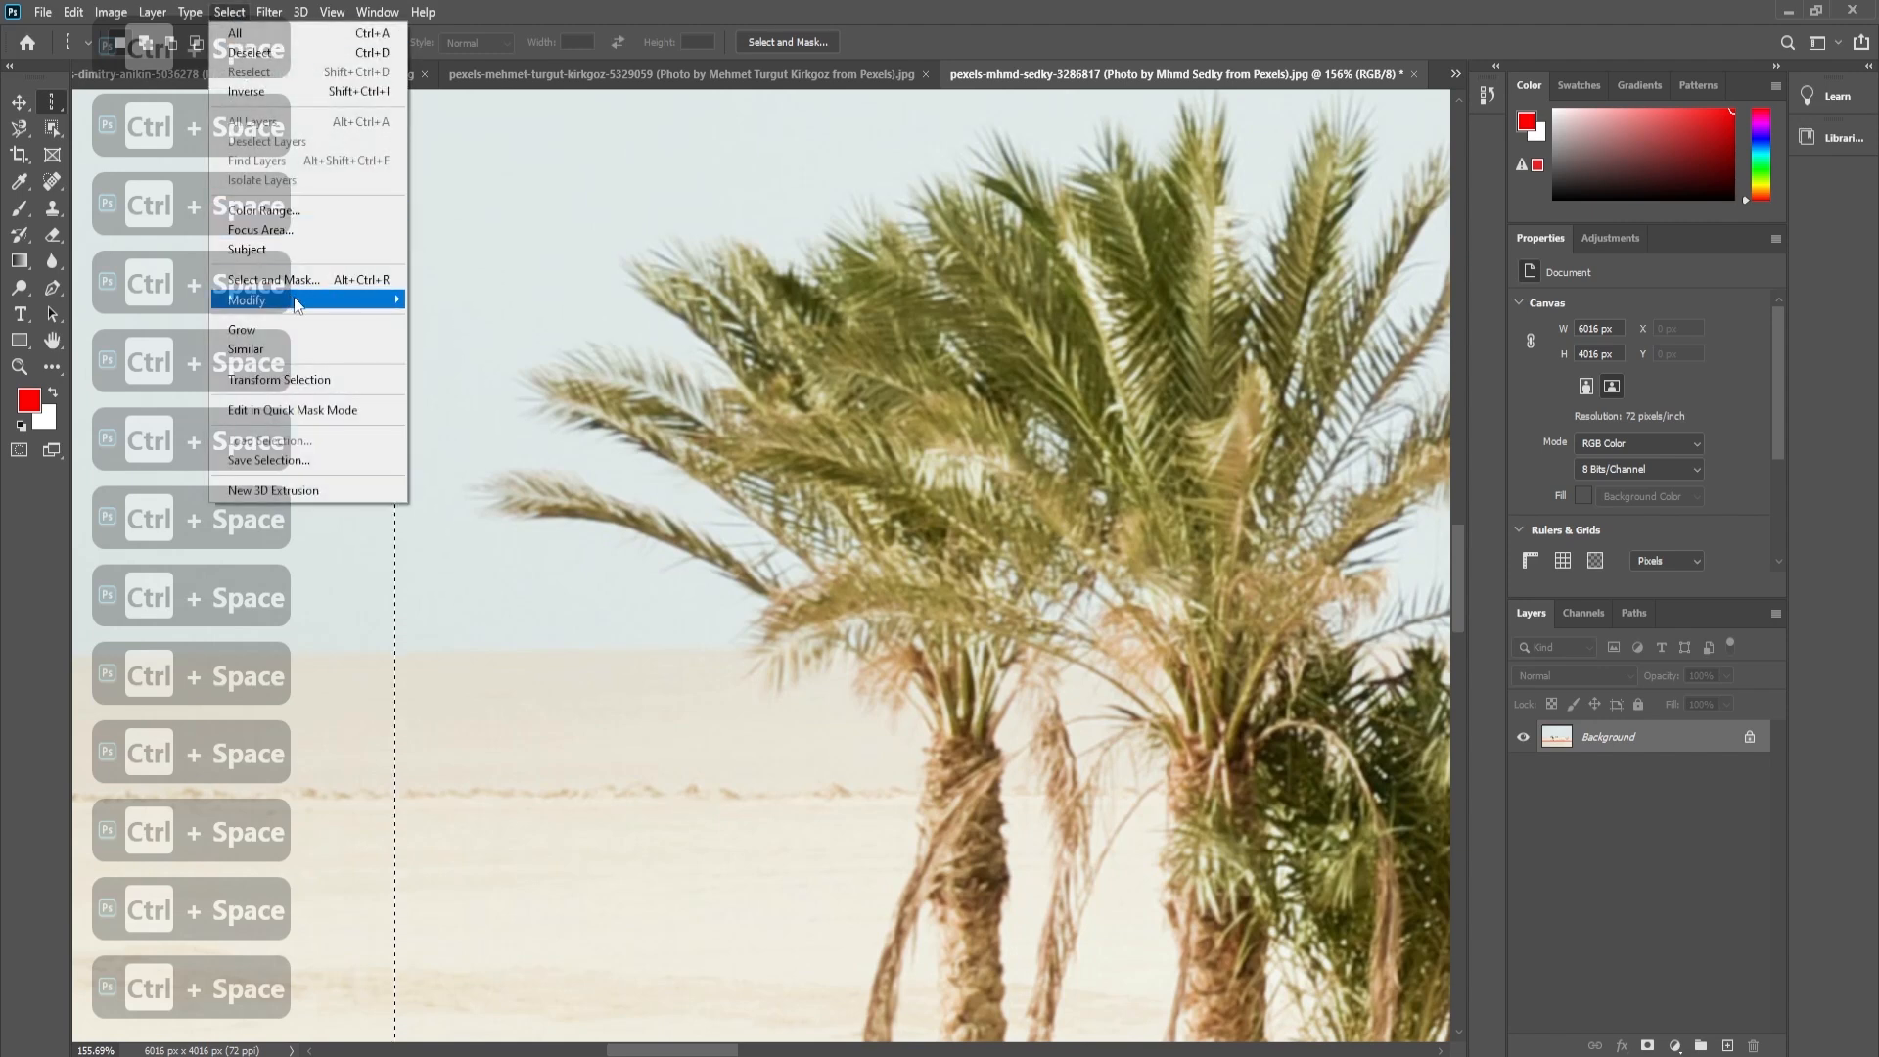
mouse_move(291, 296)
click(462, 337)
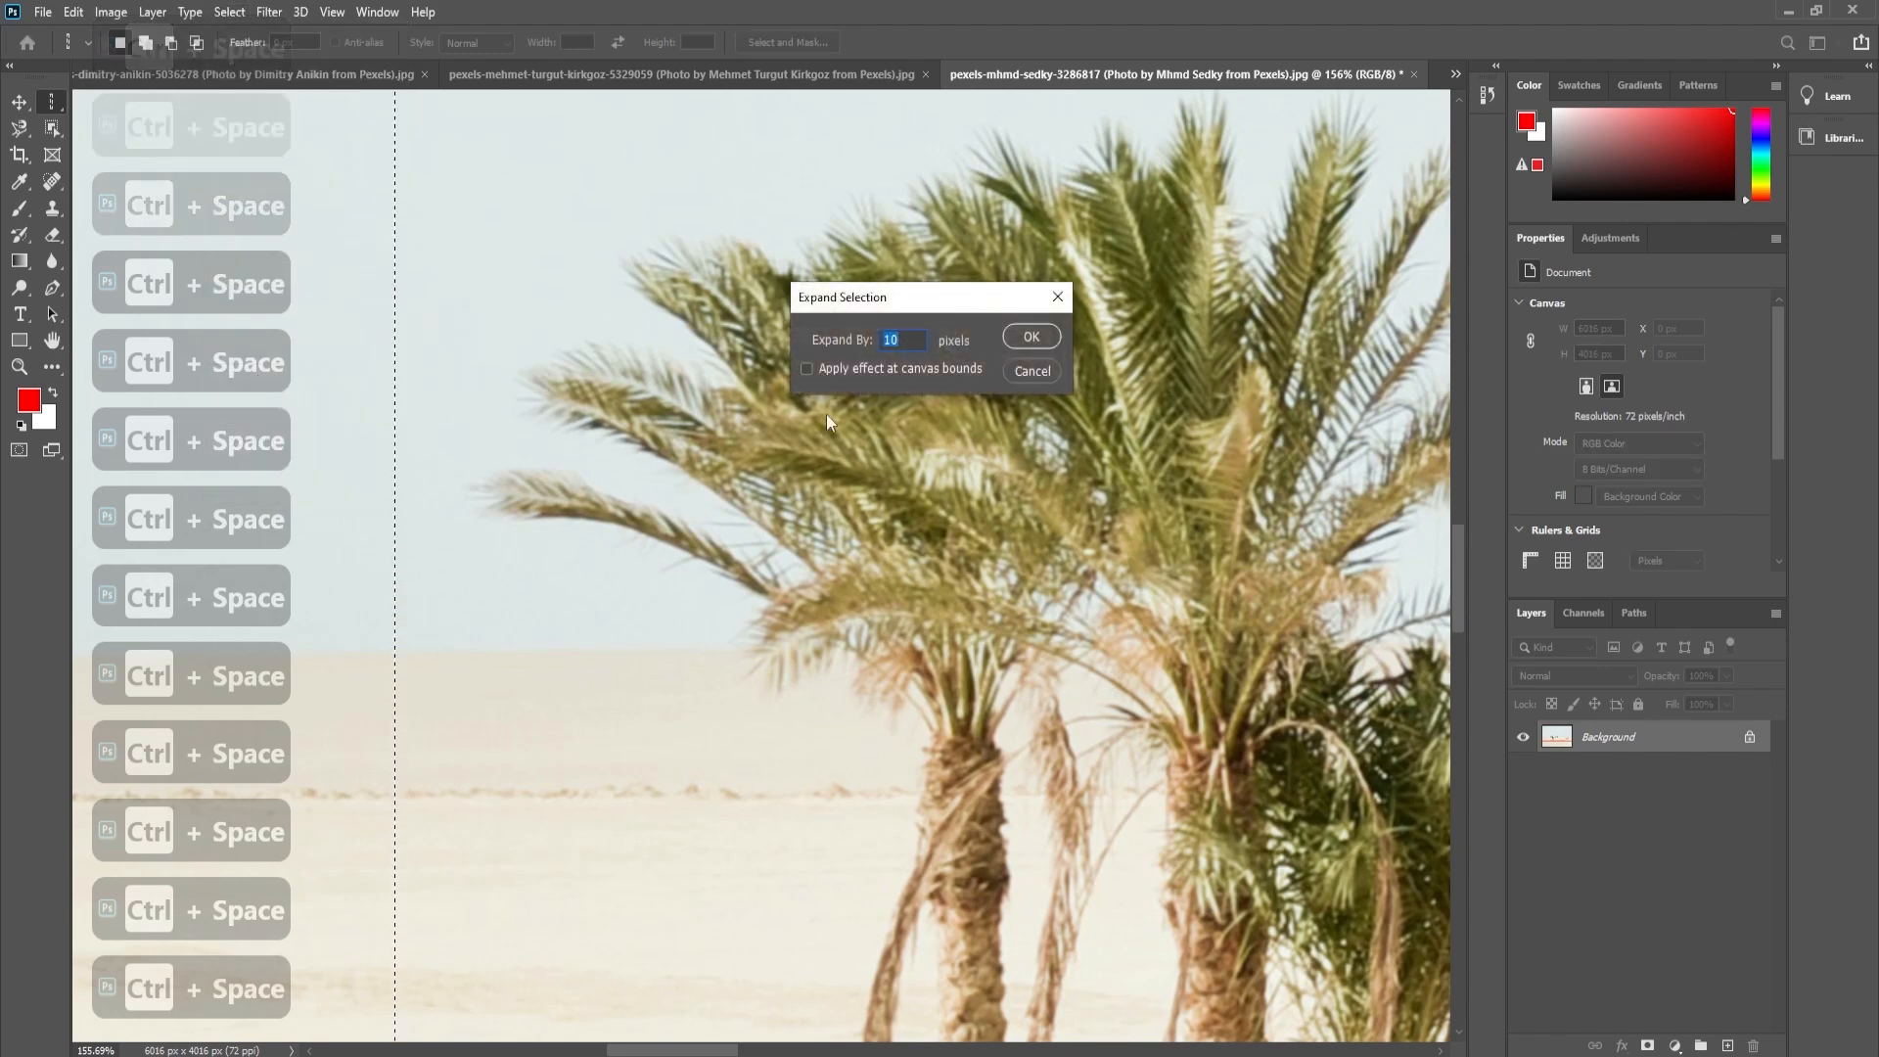
key(Return)
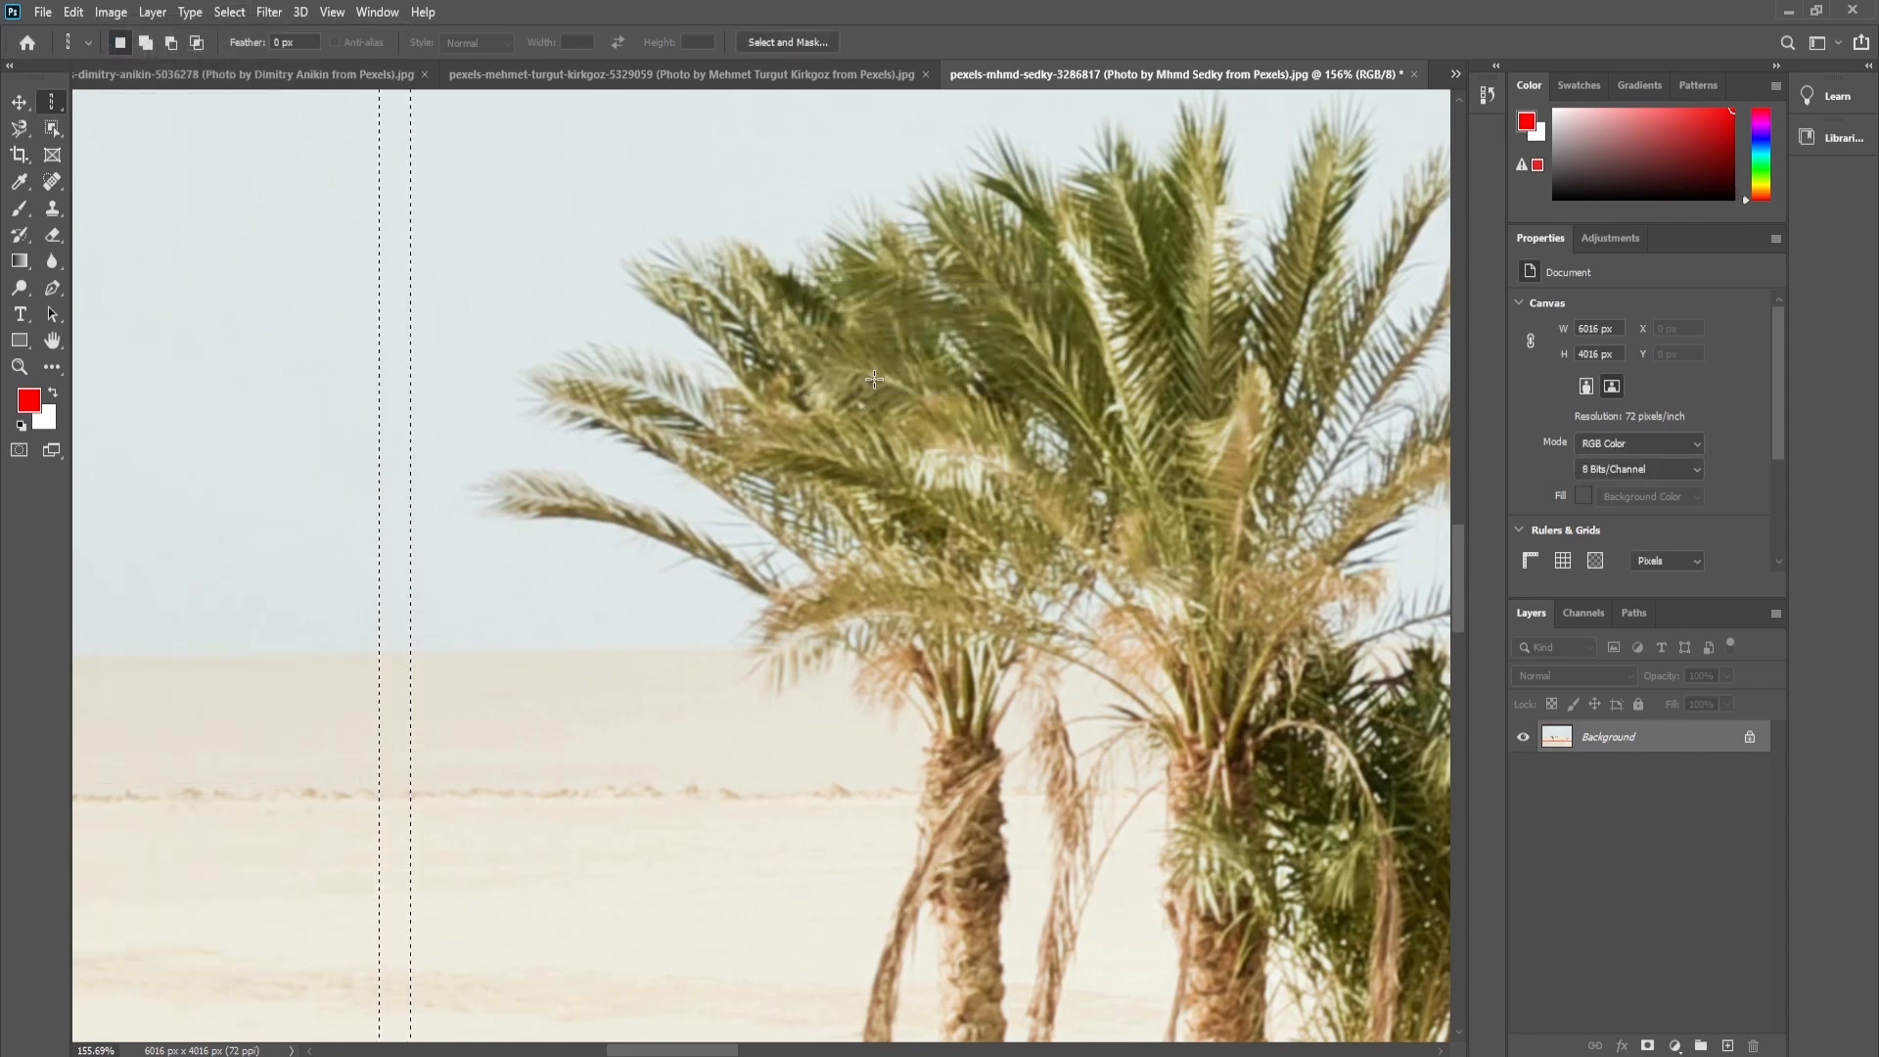
- Fill the expanded column selection with the red foreground color and deselect it
key(alt+Delete)
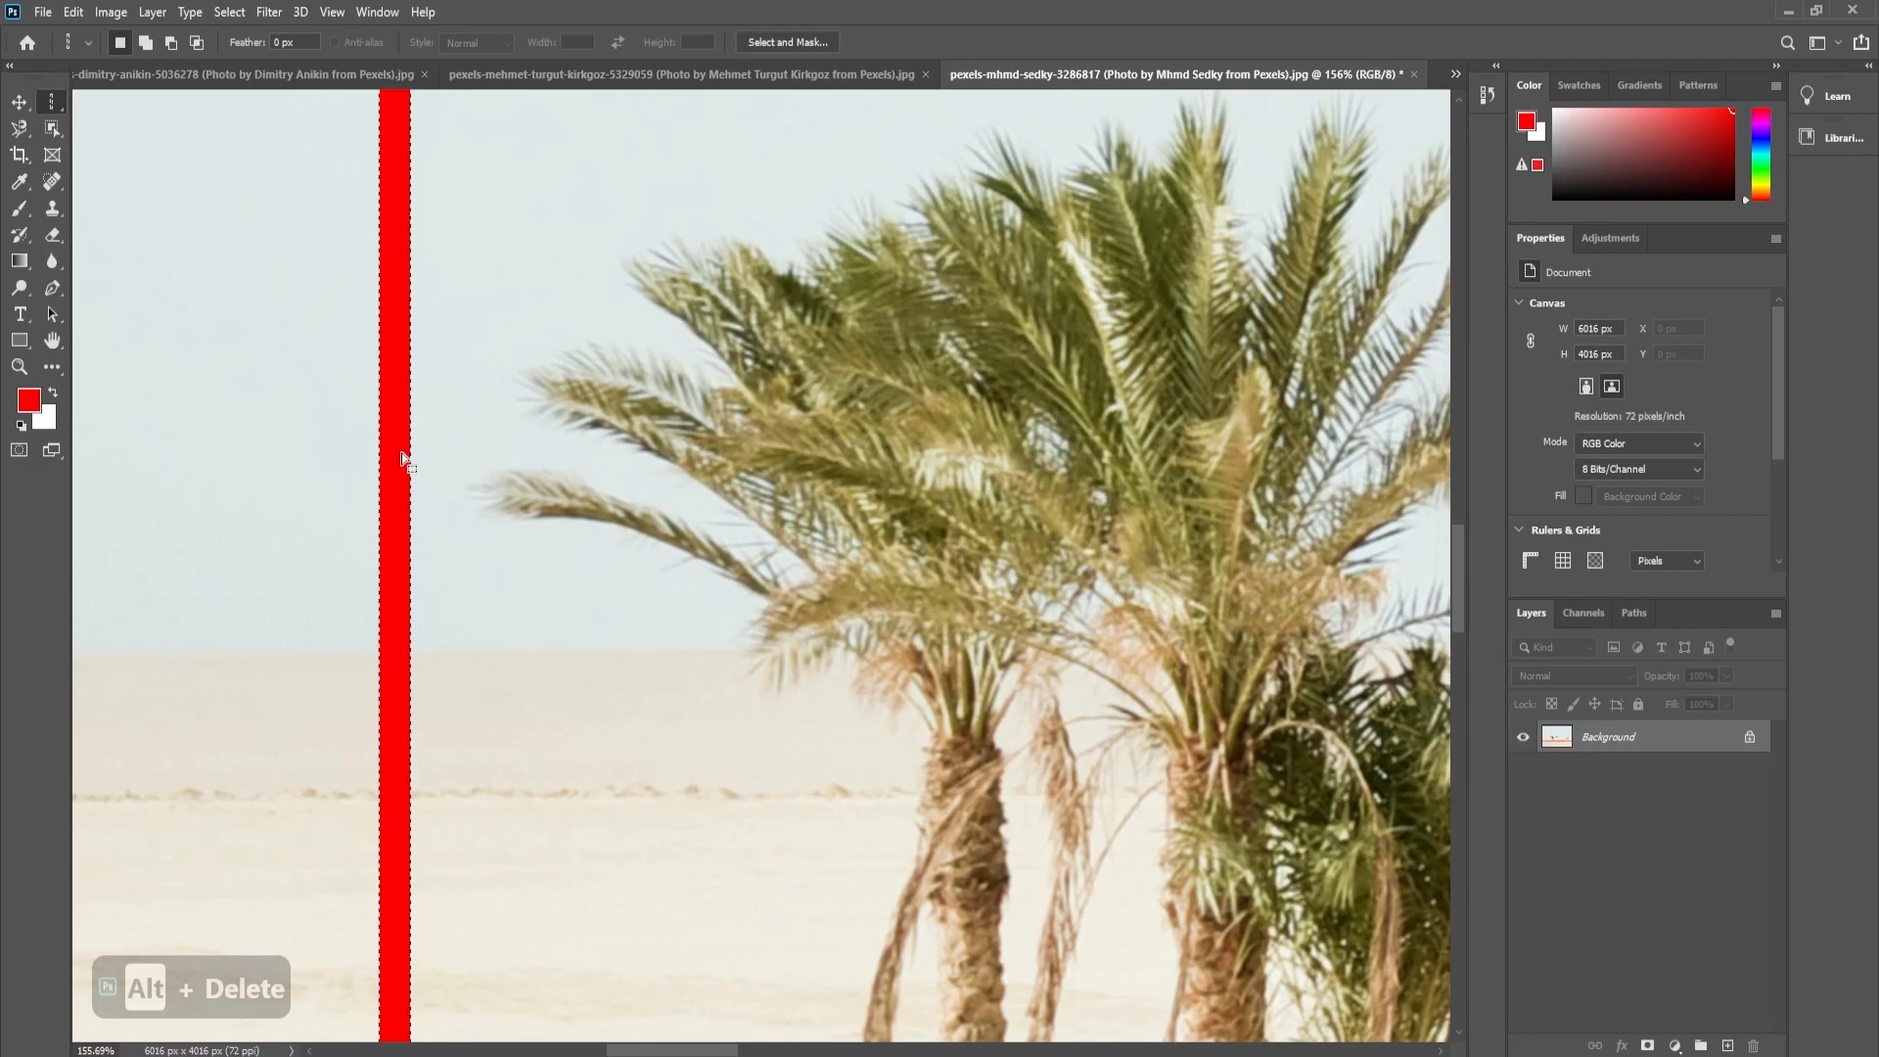
key(ctrl+d)
key(ctrl+9)
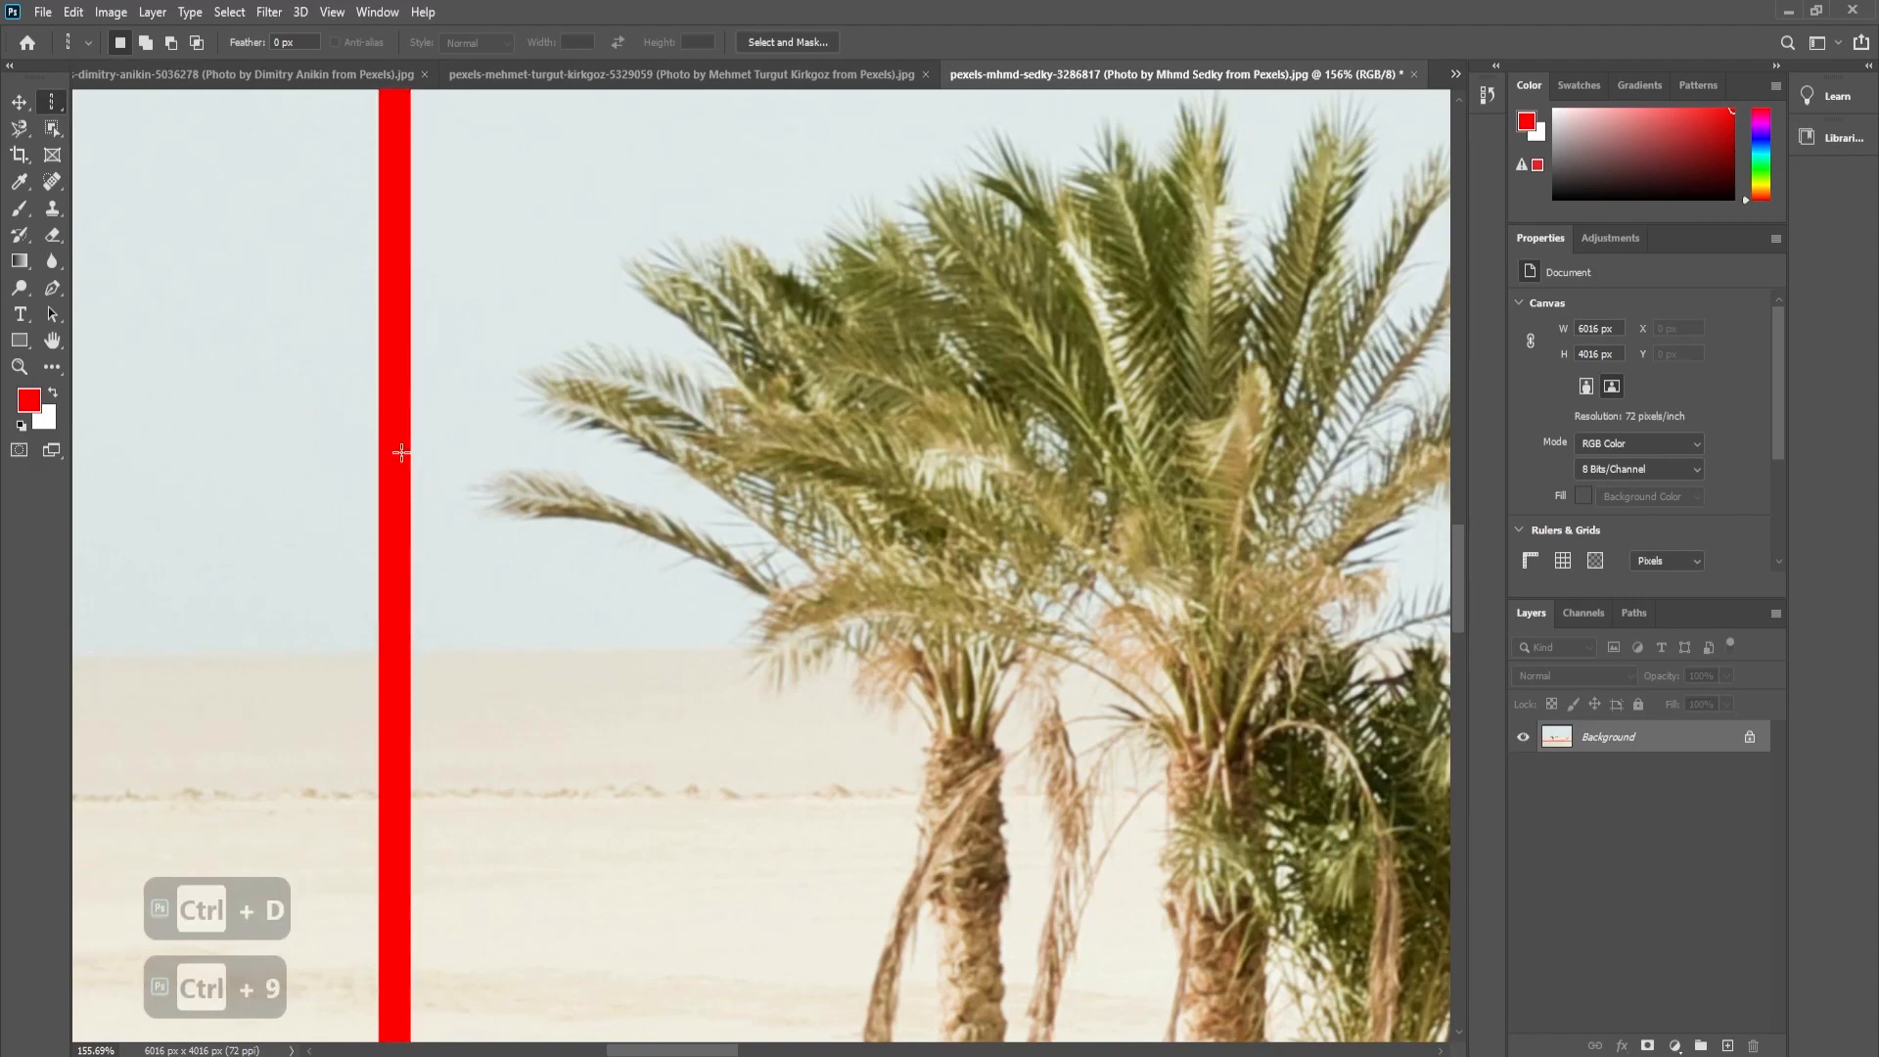
key(ctrl+0)
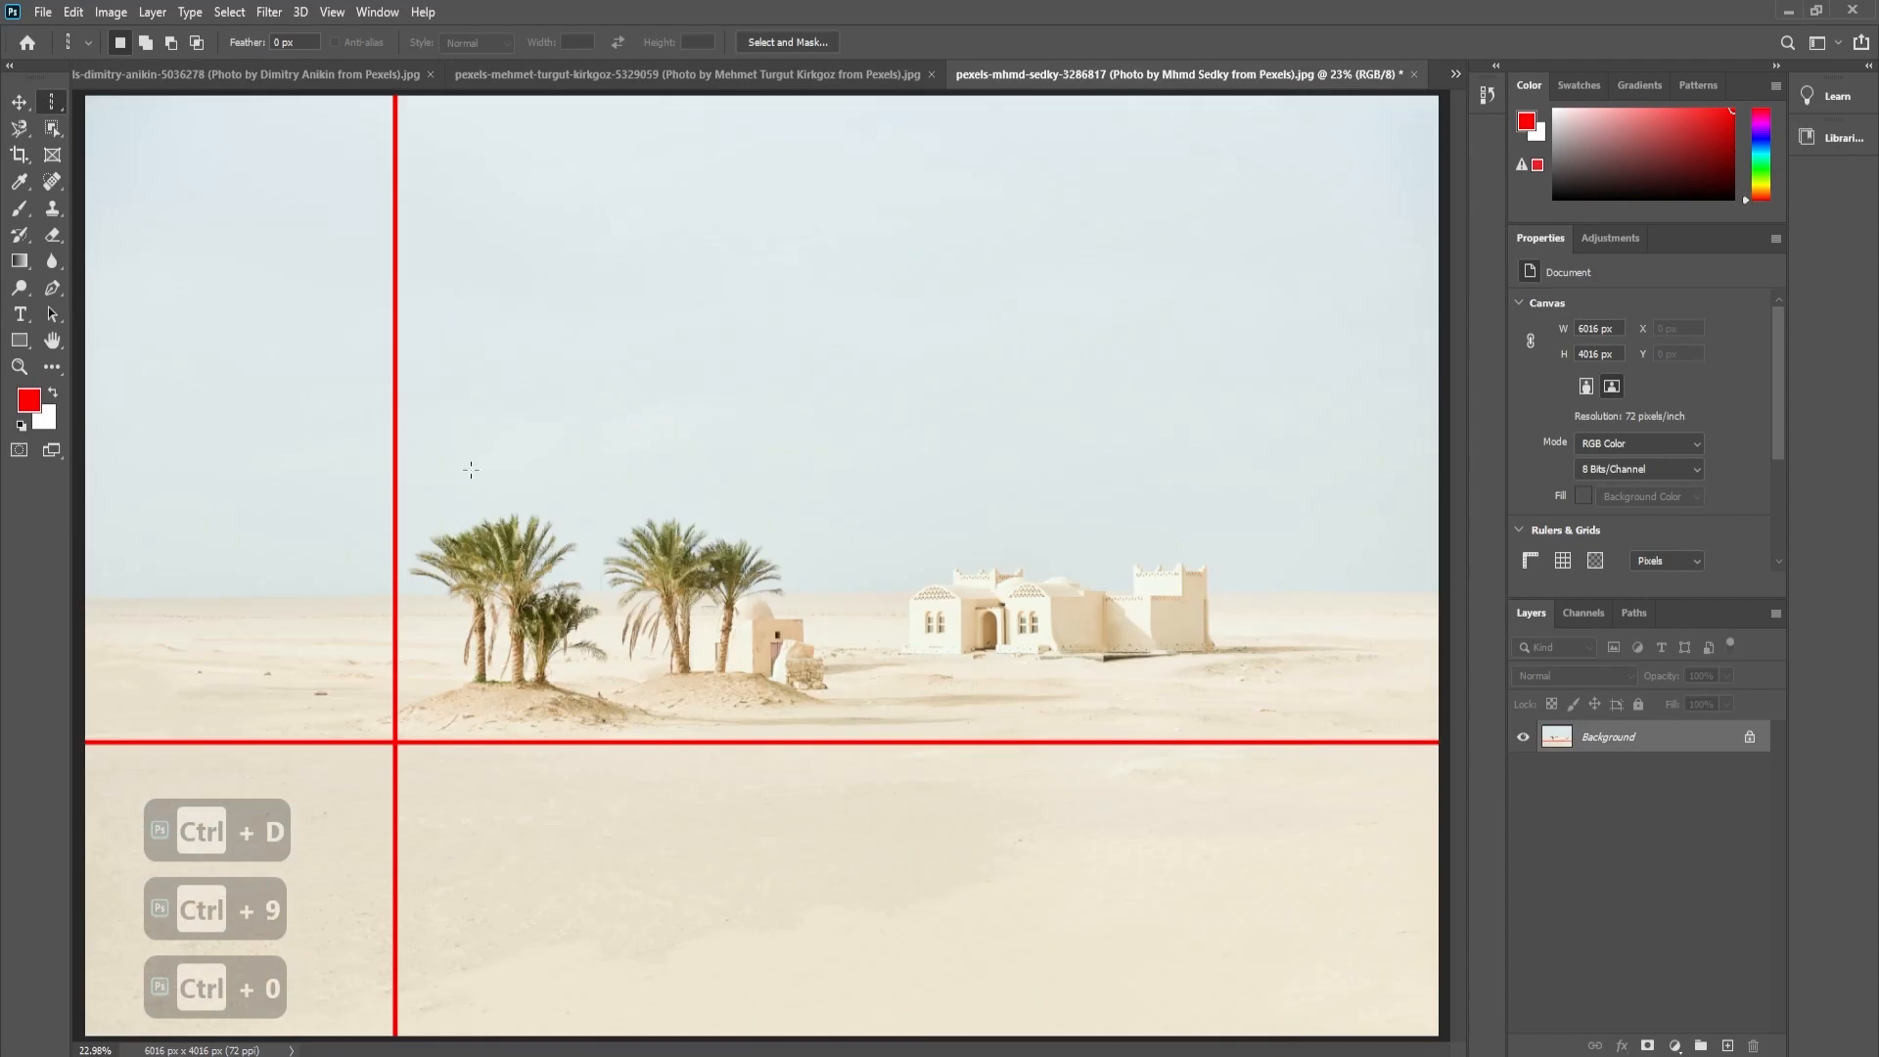
- Undo the red vertical and horizontal line fills and clear the remaining selection
key(ctrl+shift+z)
key(ctrl+shift+z)
key(ctrl+z)
key(ctrl+z)
key(ctrl+z)
key(ctrl+z)
key(ctrl+z)
key(ctrl+z)
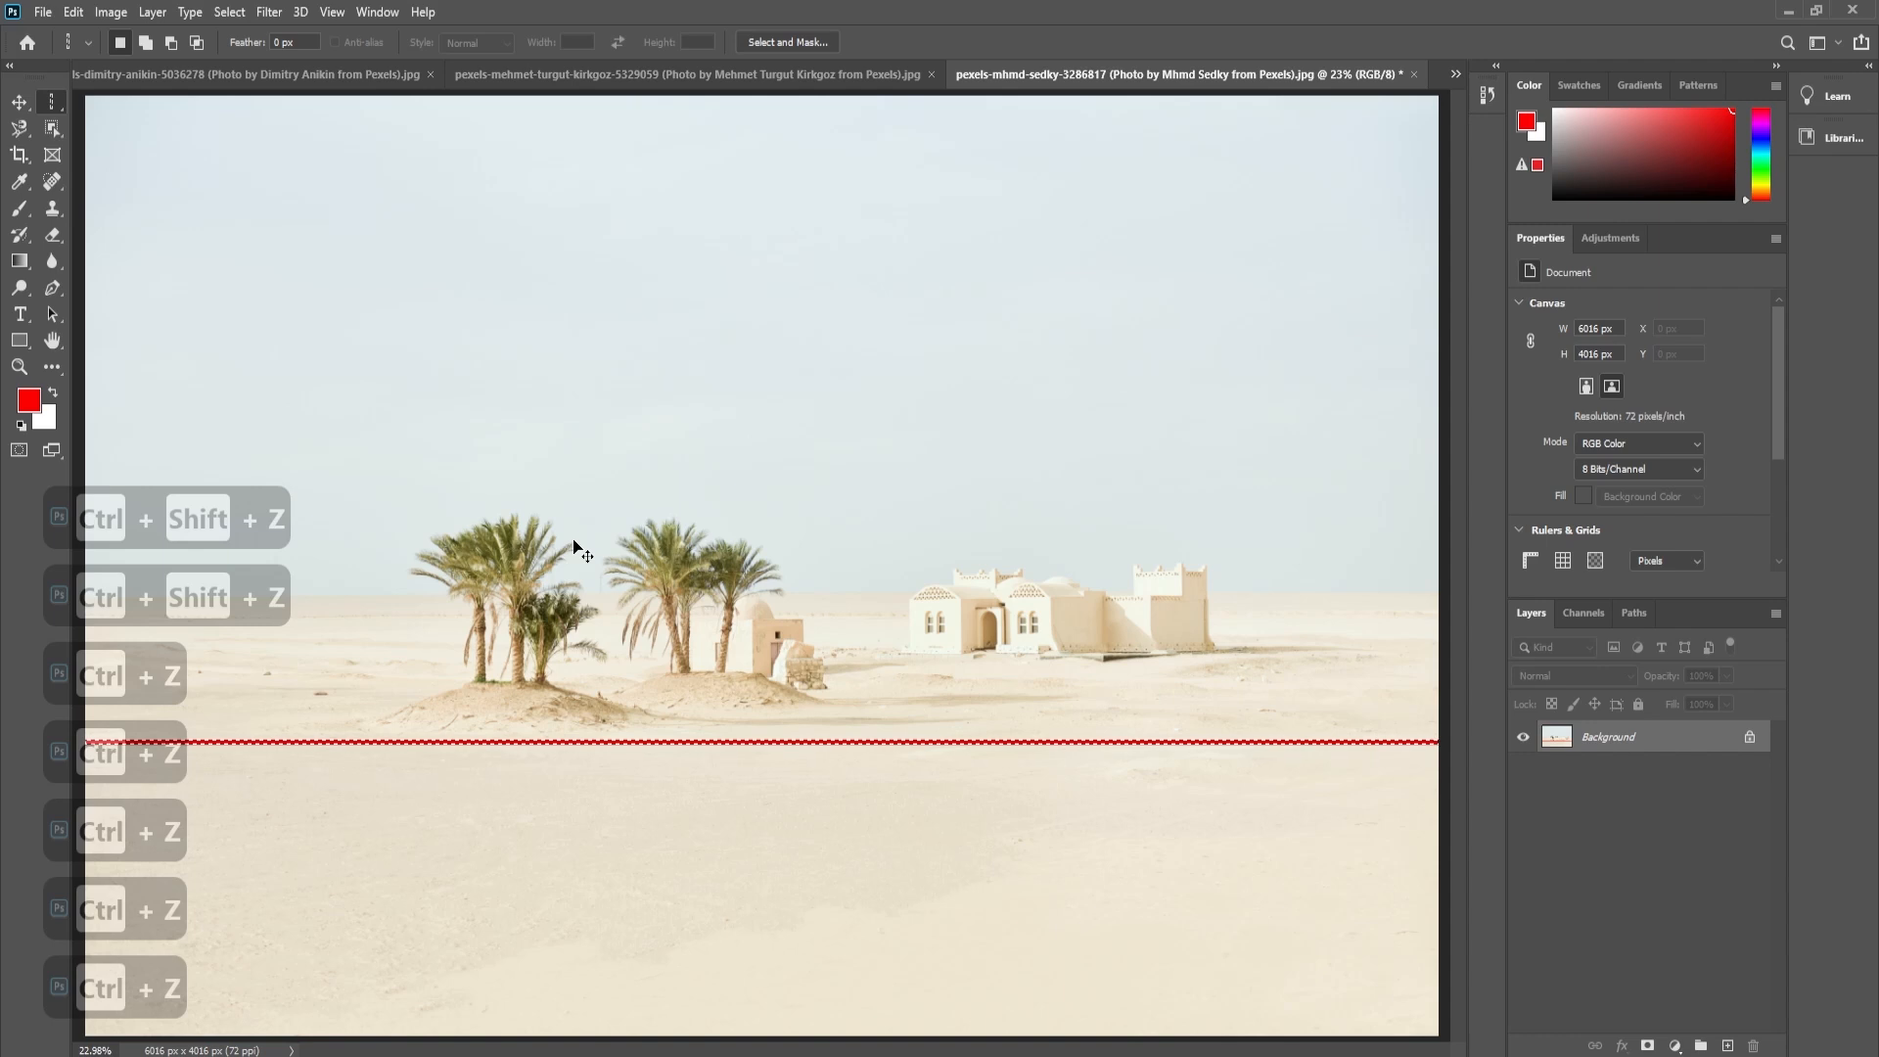
key(ctrl+z)
key(ctrl+d)
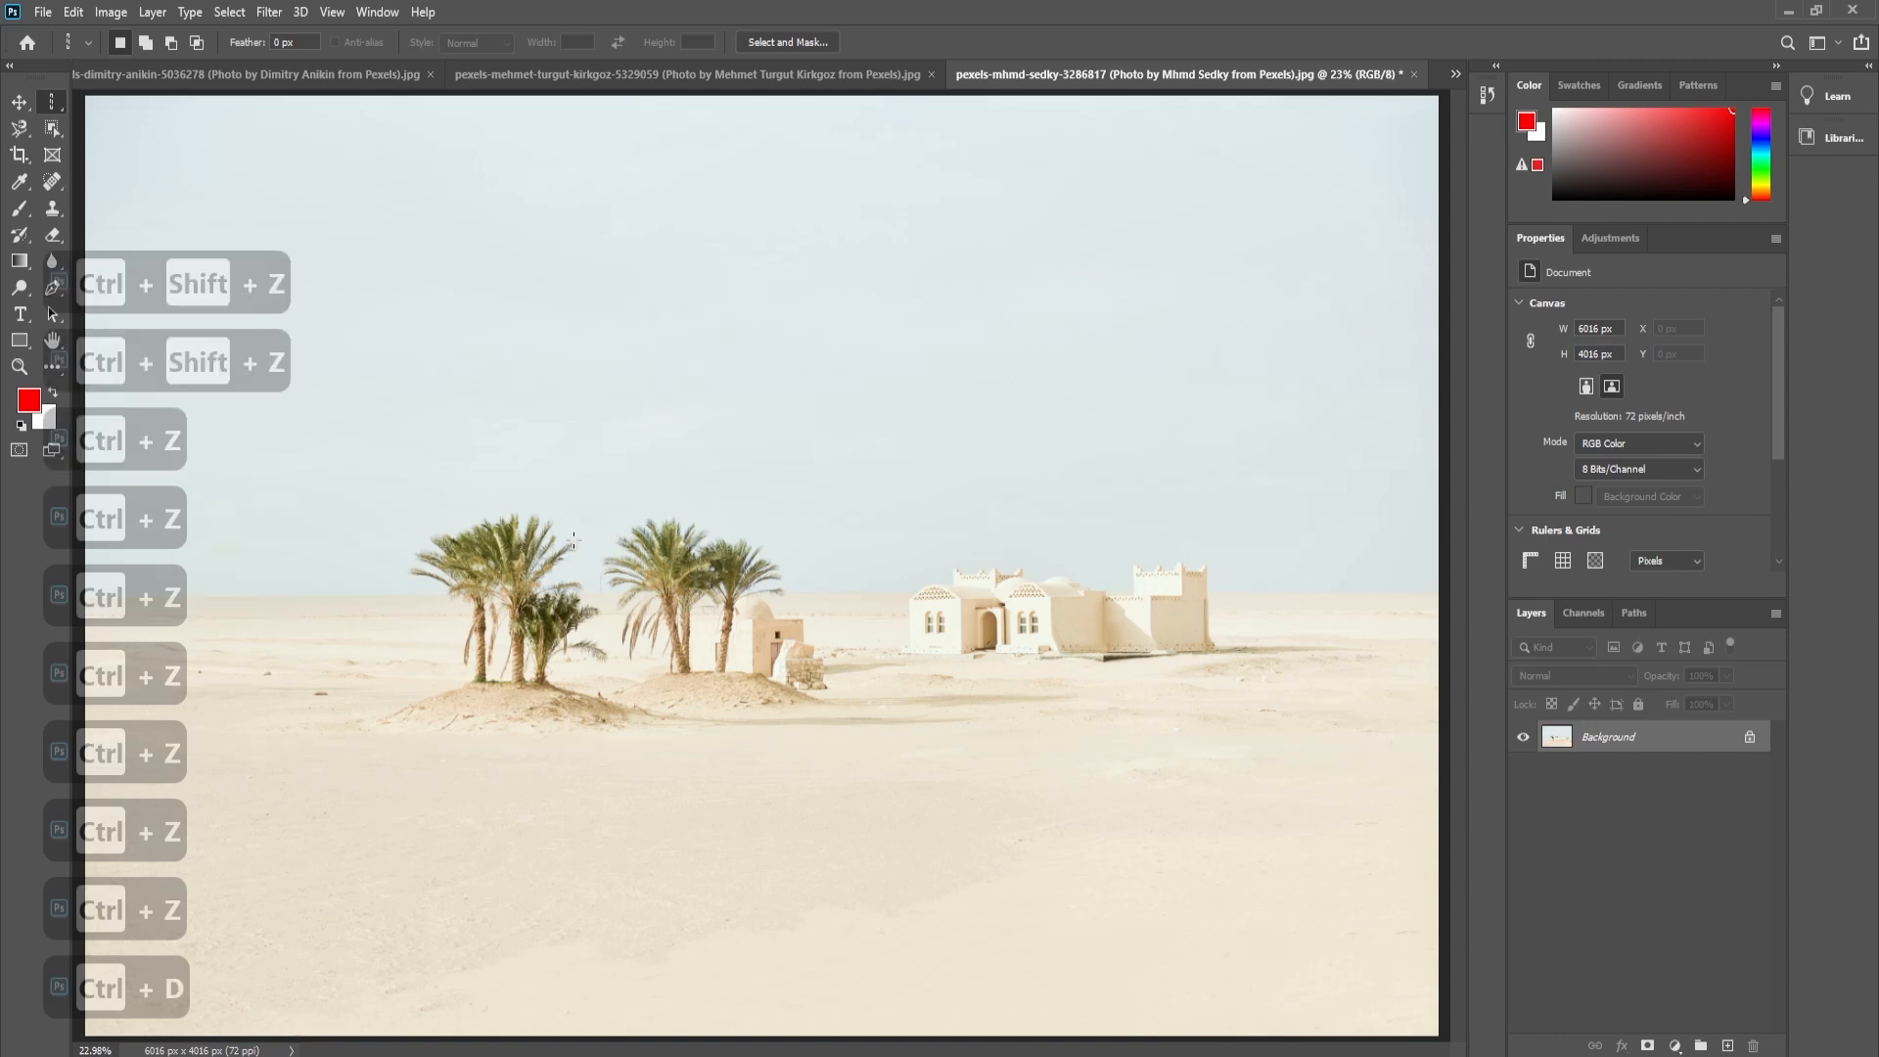
key(ctrl+0)
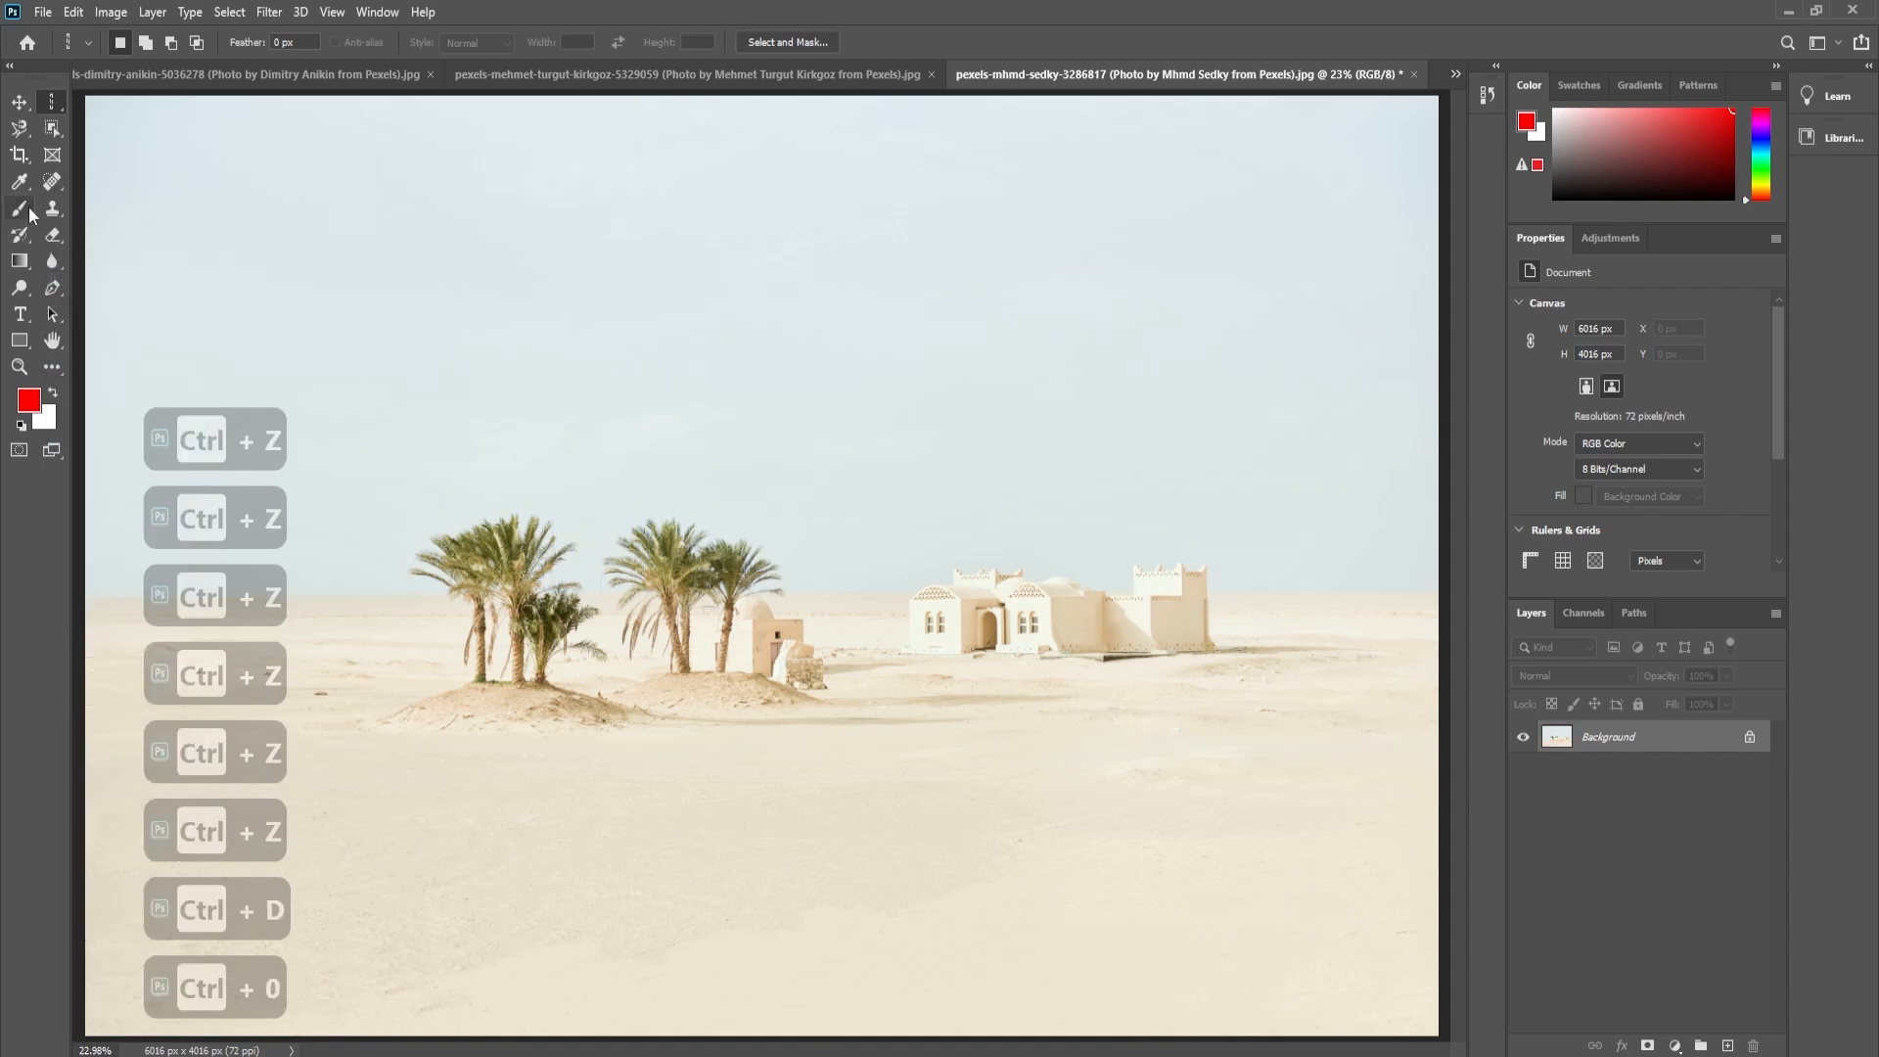
- Activate the freehand Lasso tool and set its feather to 30 px
click(22, 129)
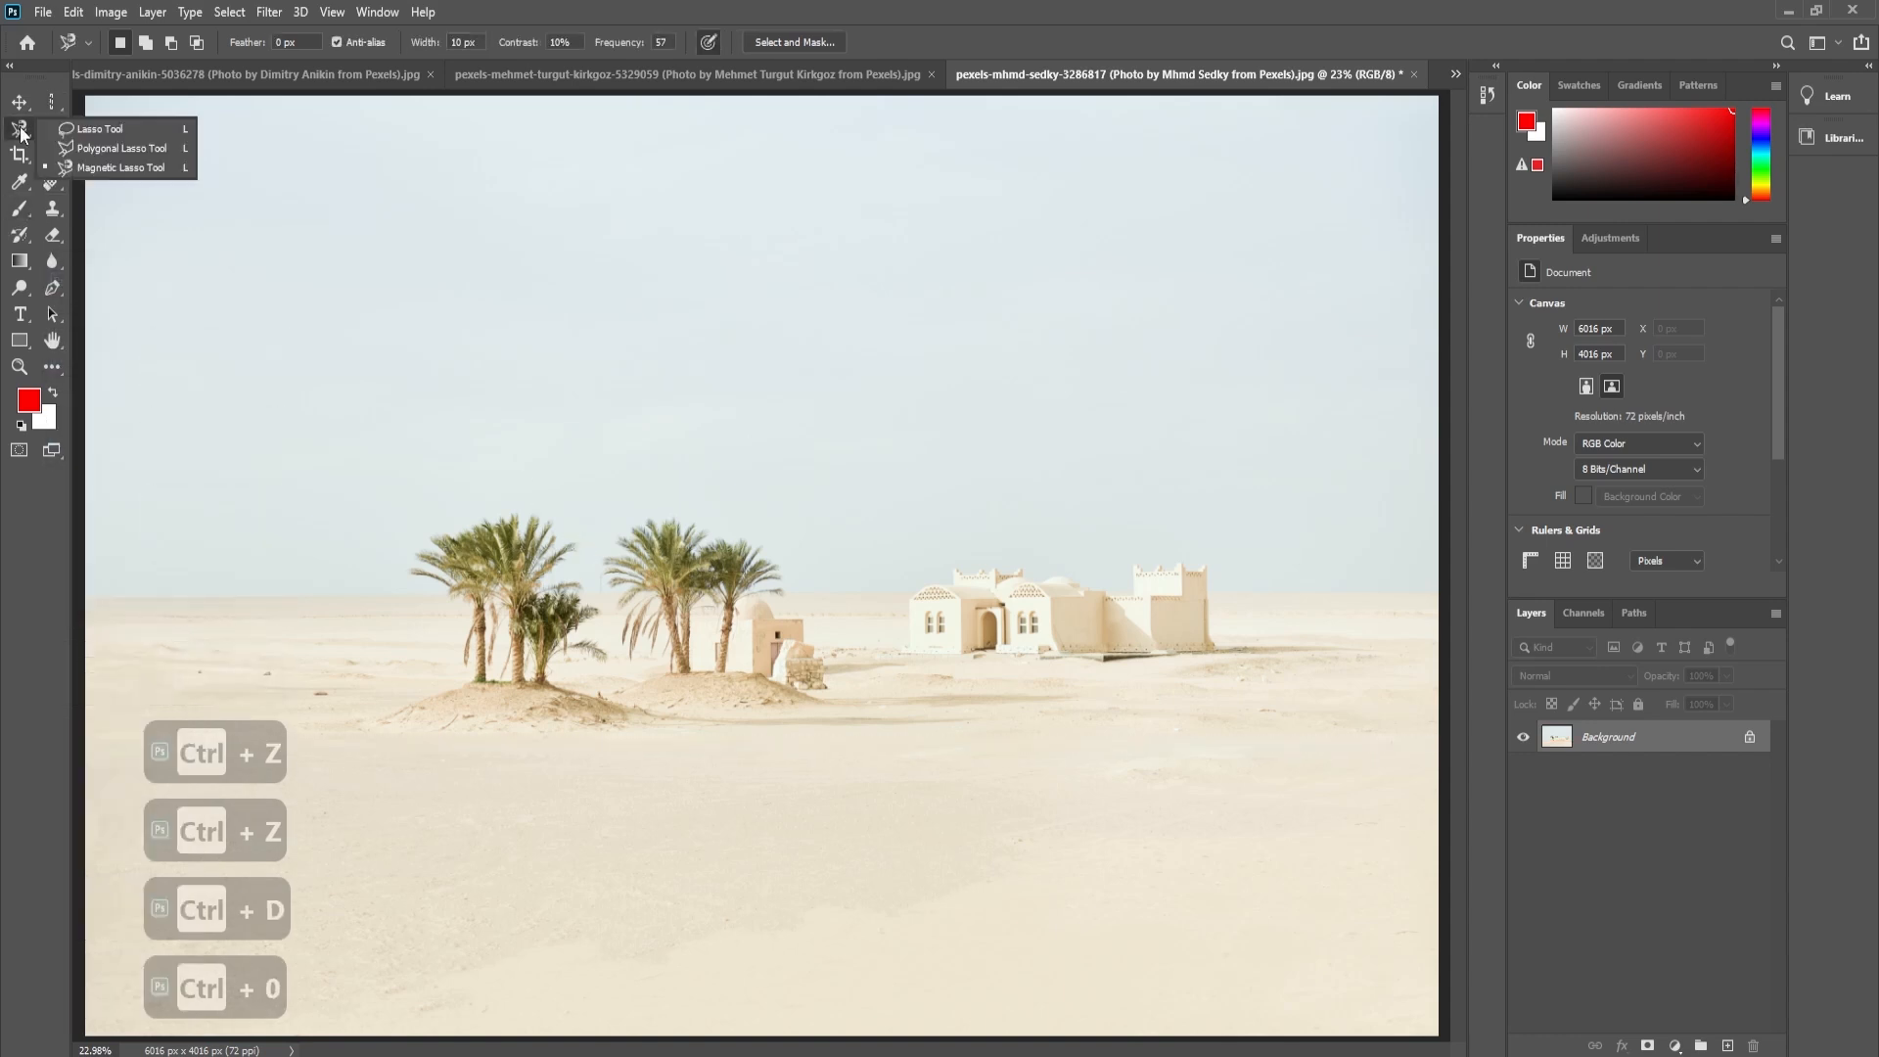
click(90, 126)
key(ctrl+space)
drag(467, 615, 676, 600)
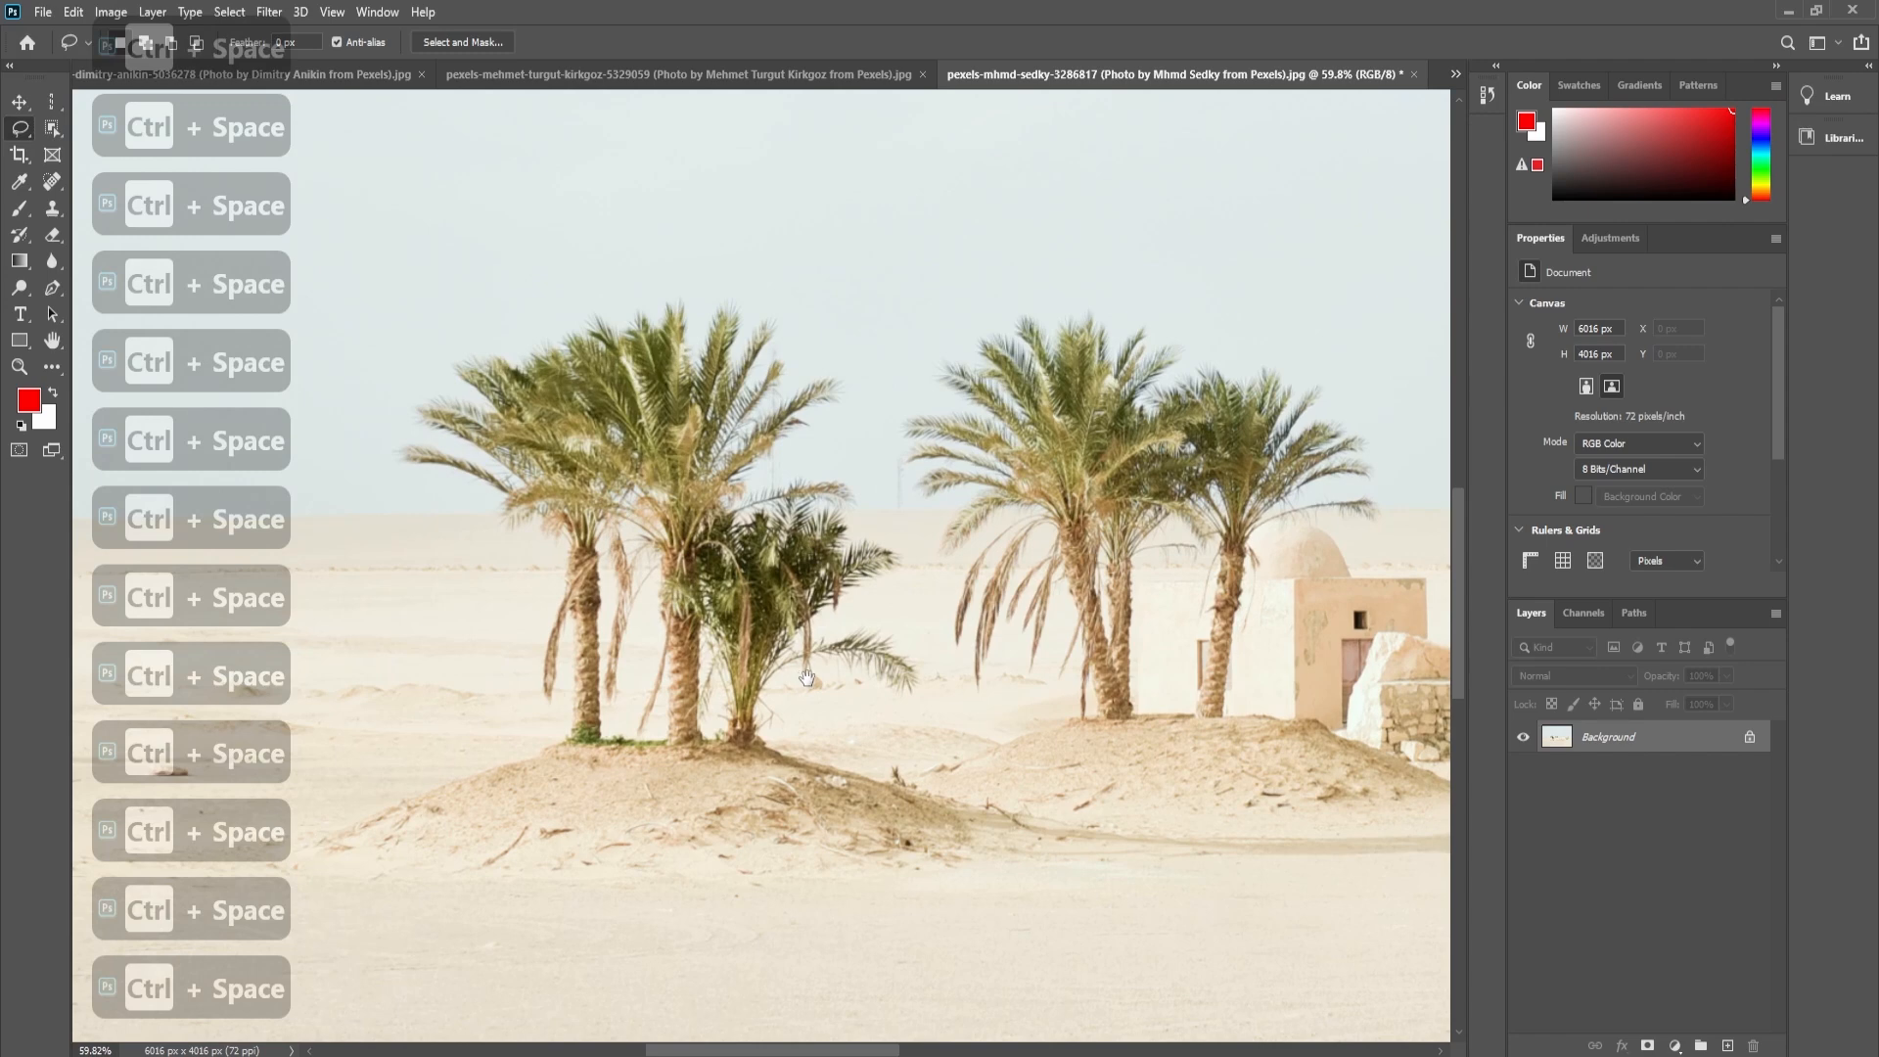
key(ctrl+minus)
key(ctrl+minus)
key(ctrl+minus)
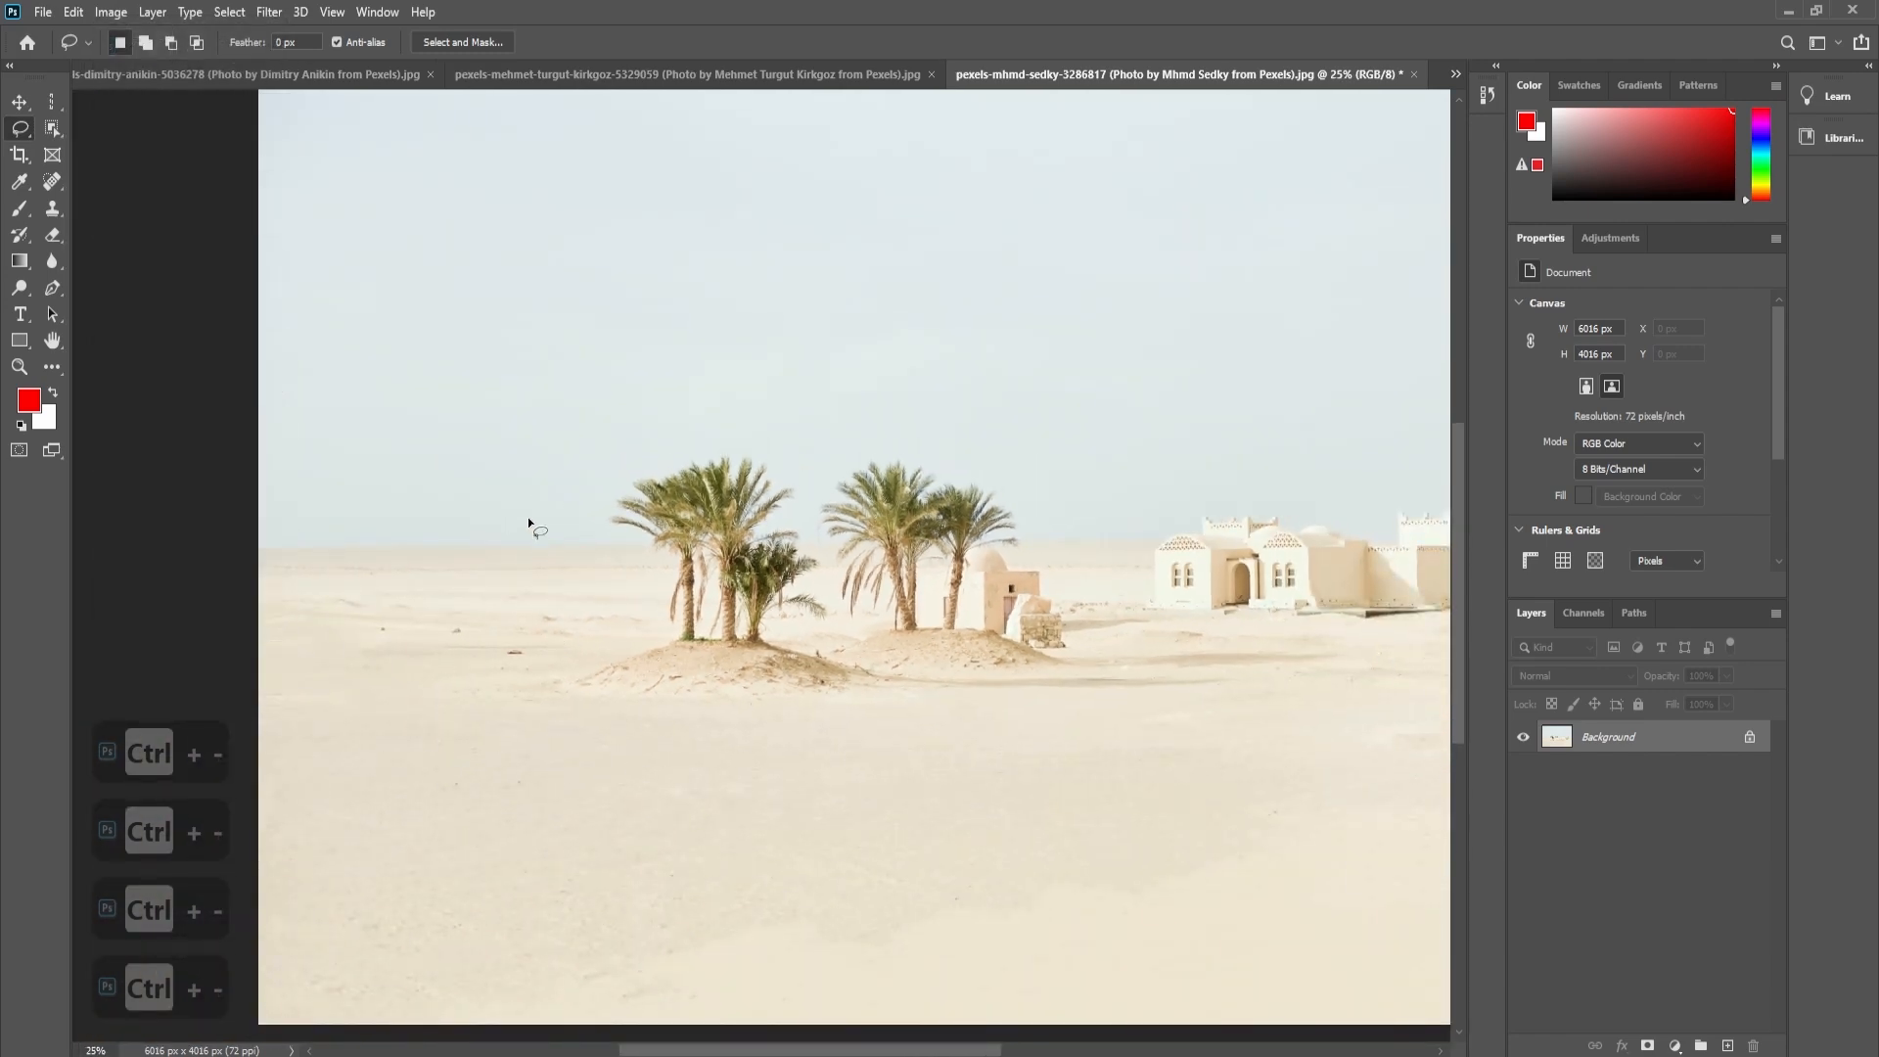
right_click(20, 129)
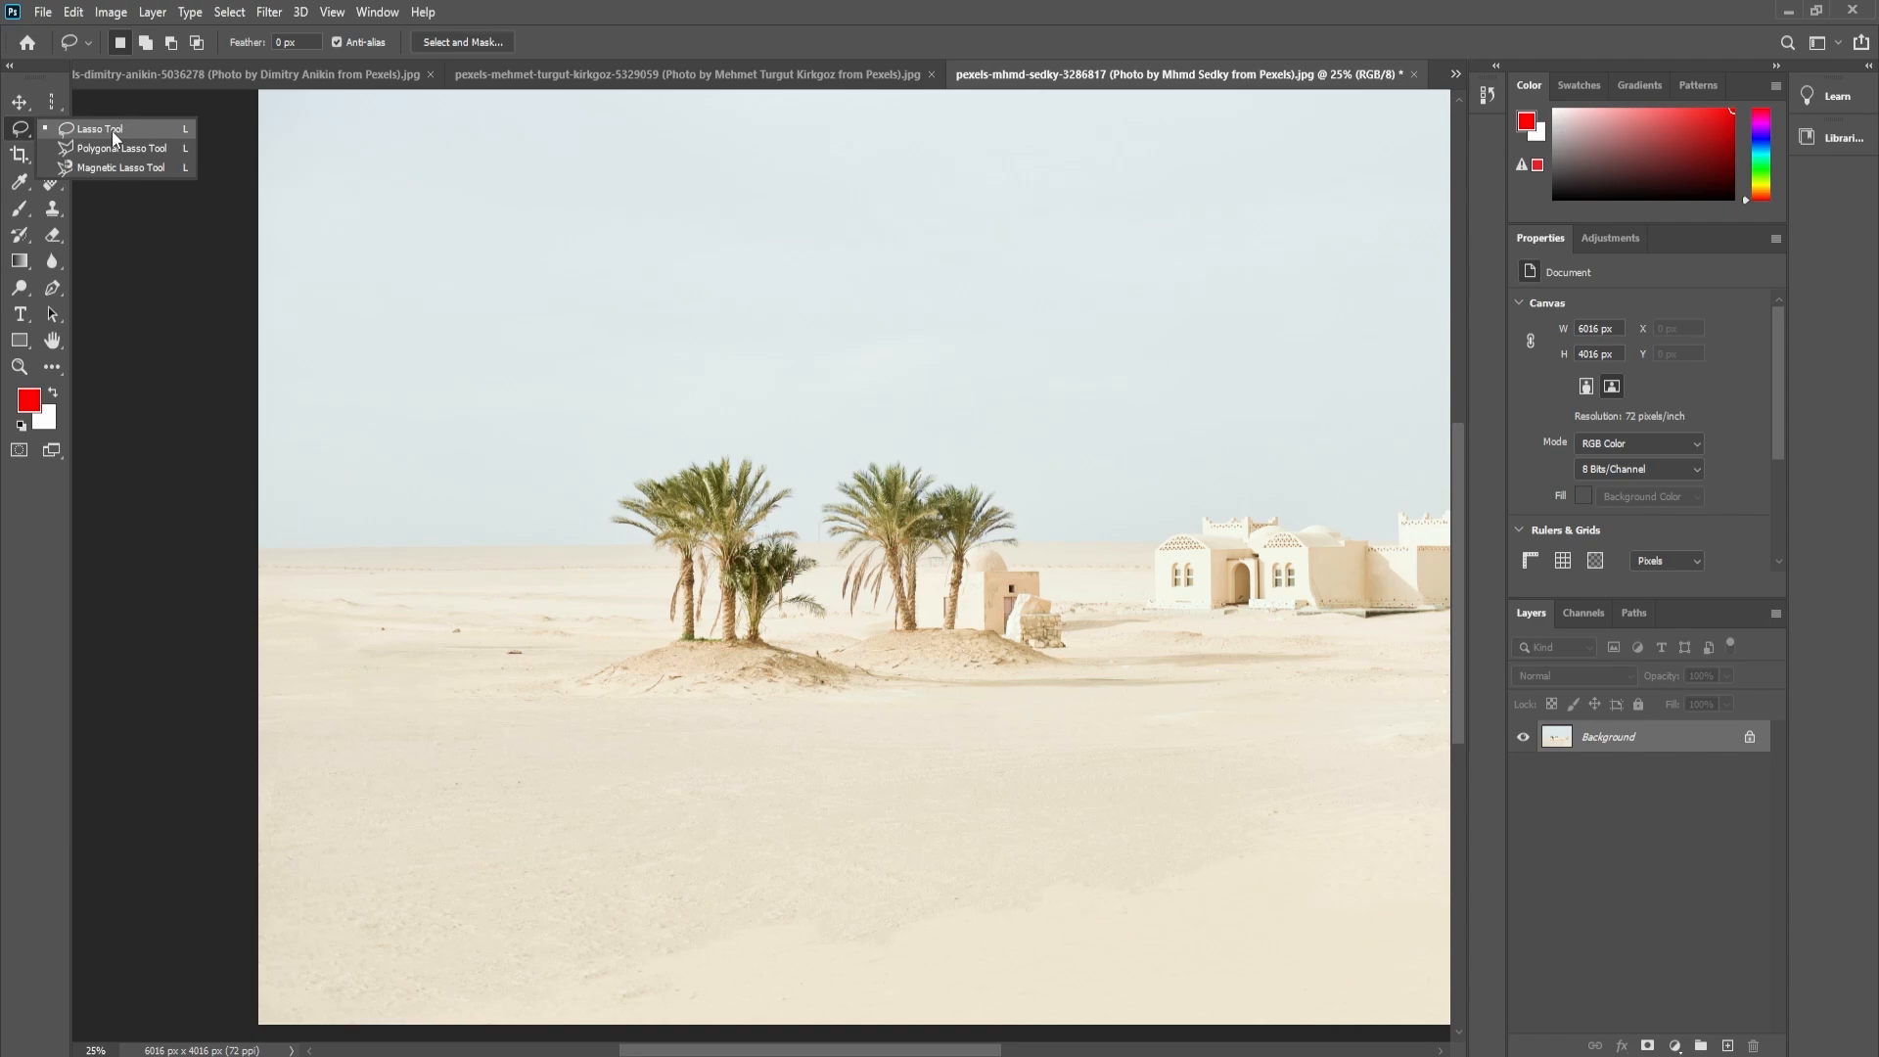
click(111, 131)
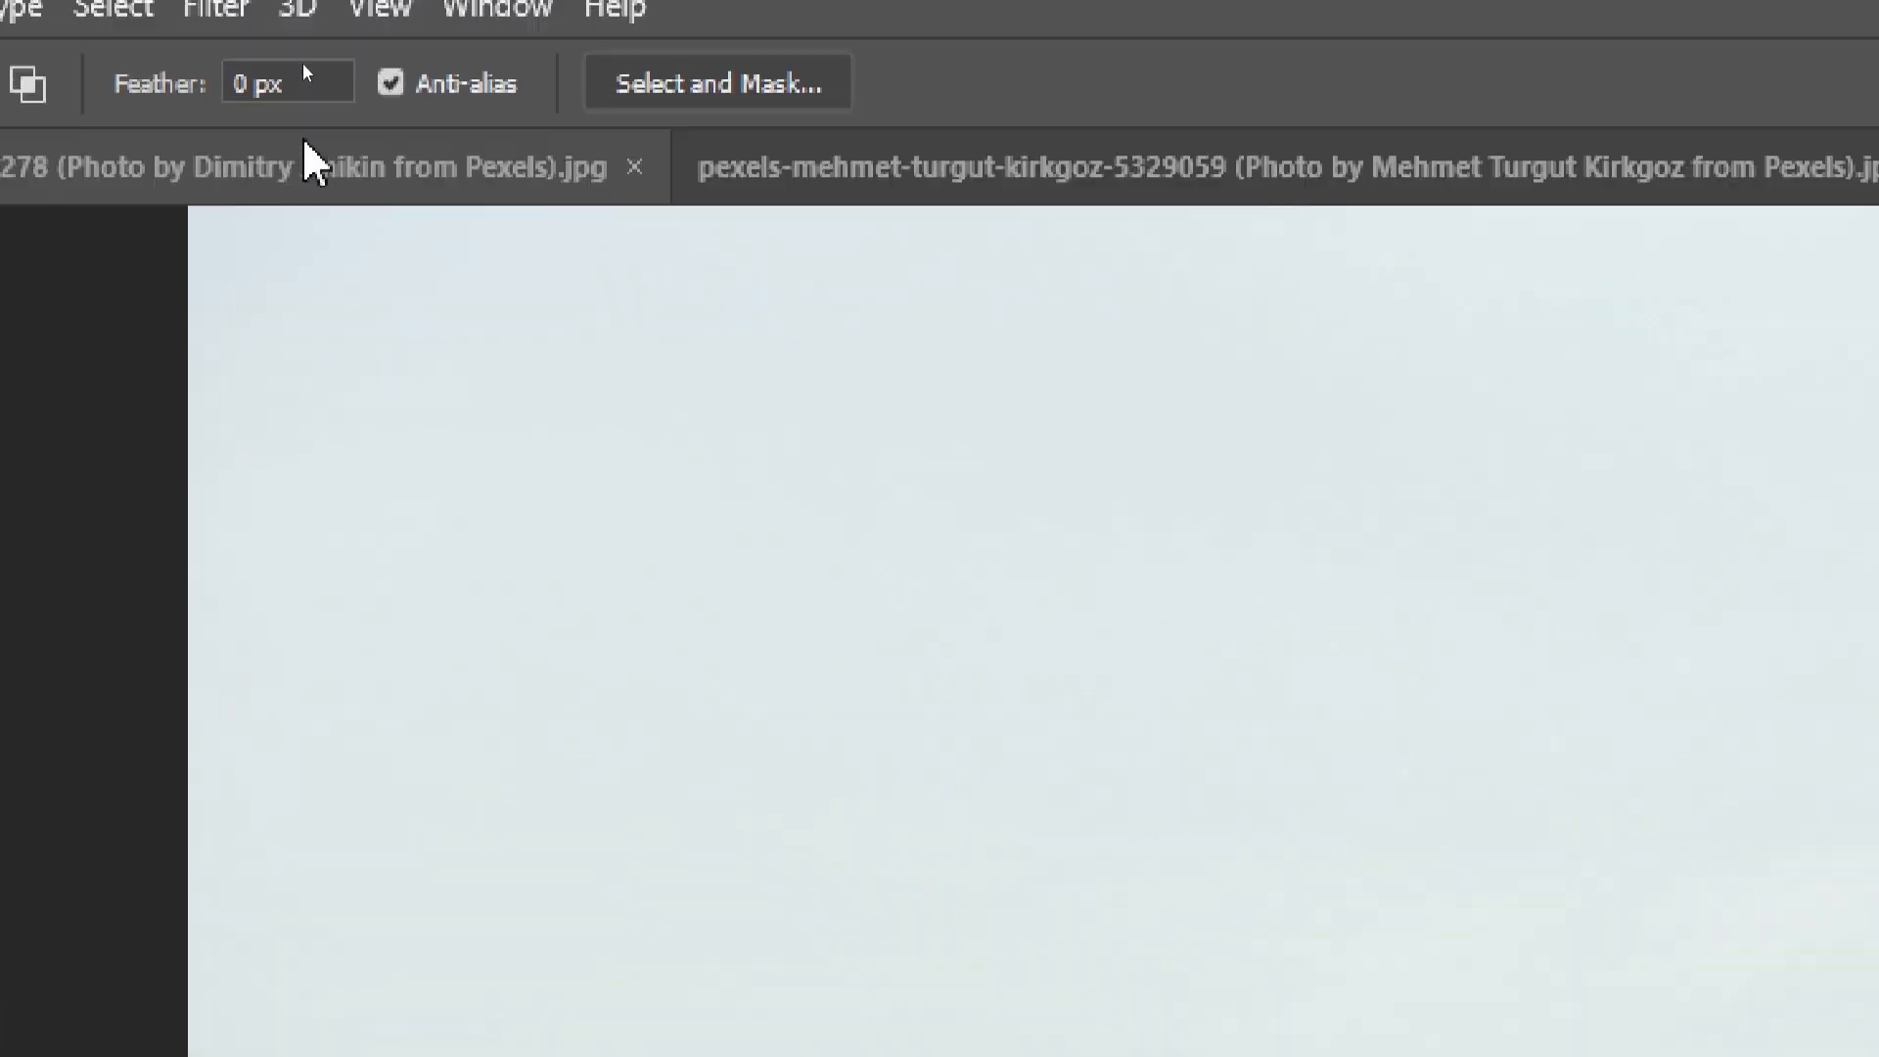
click(278, 44)
text(30)
key(Return)
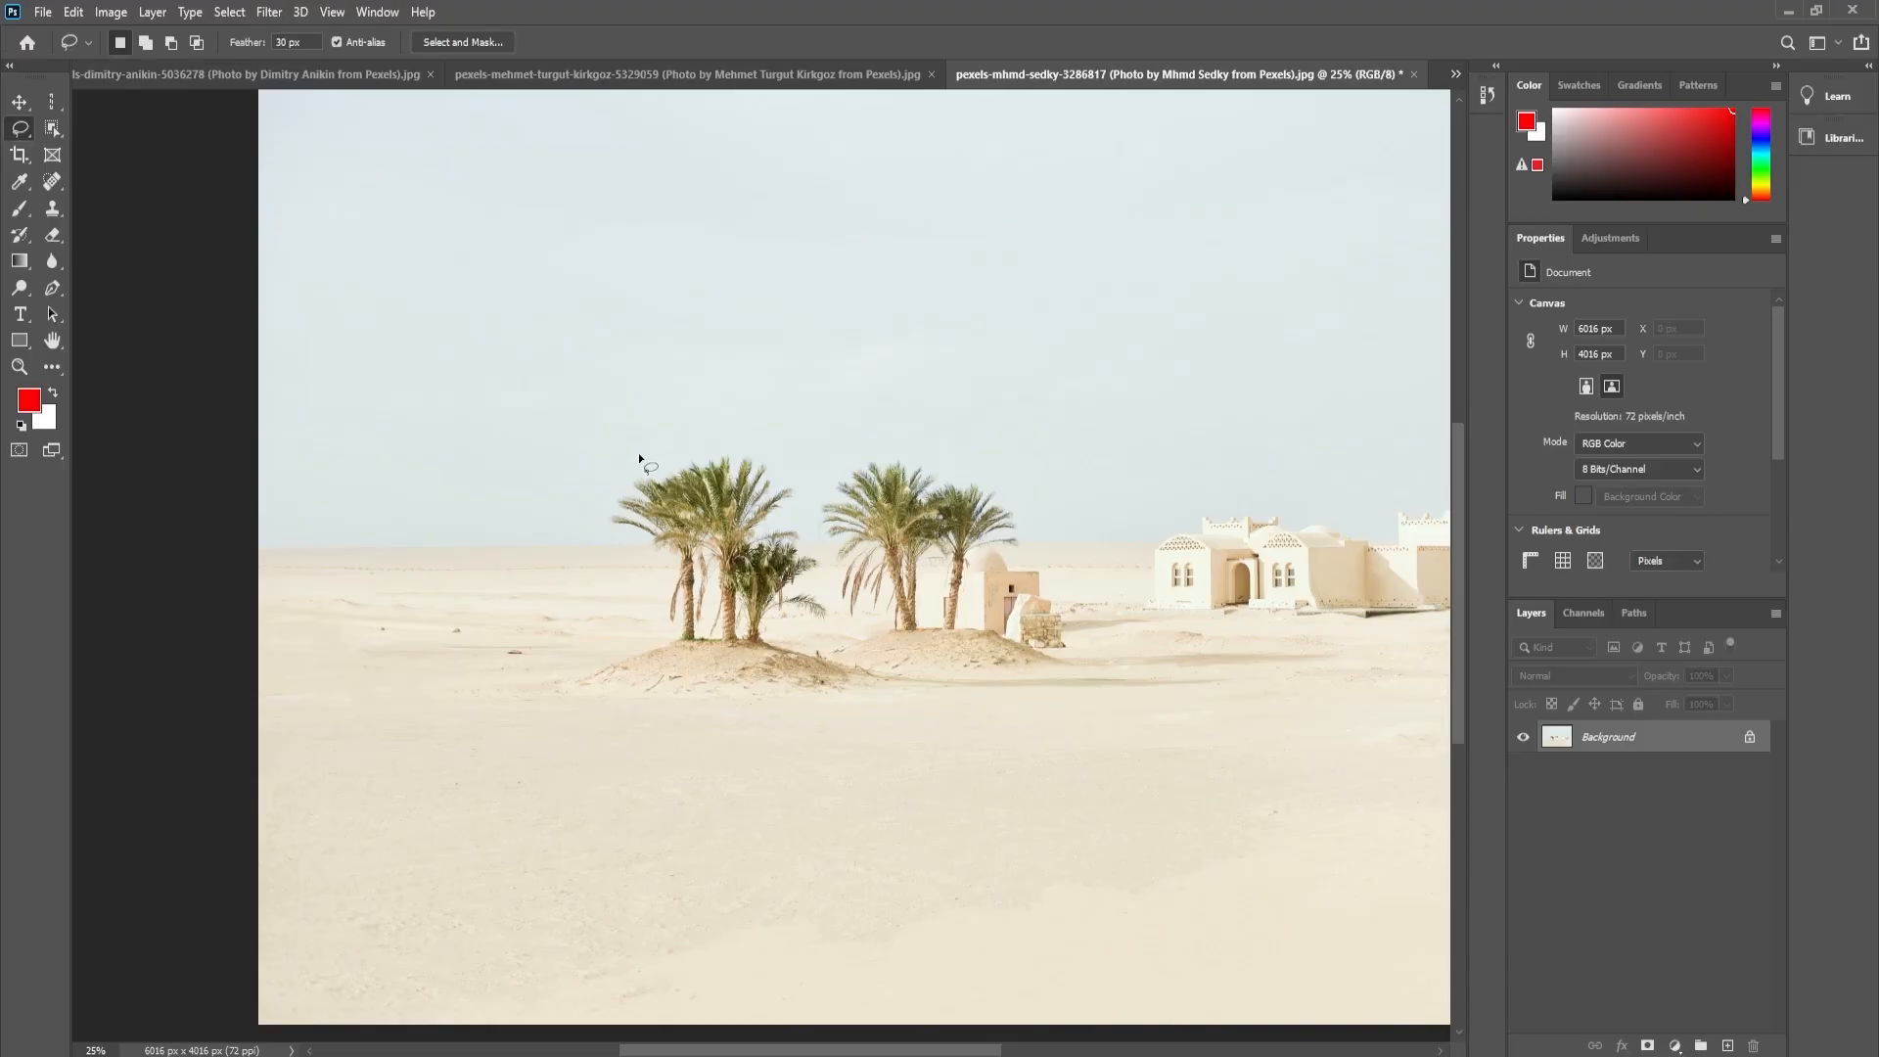
- Draw a freehand Lasso selection around the leftmost palm group and the sand mound beneath it
key(ctrl+0)
key(ctrl+space)
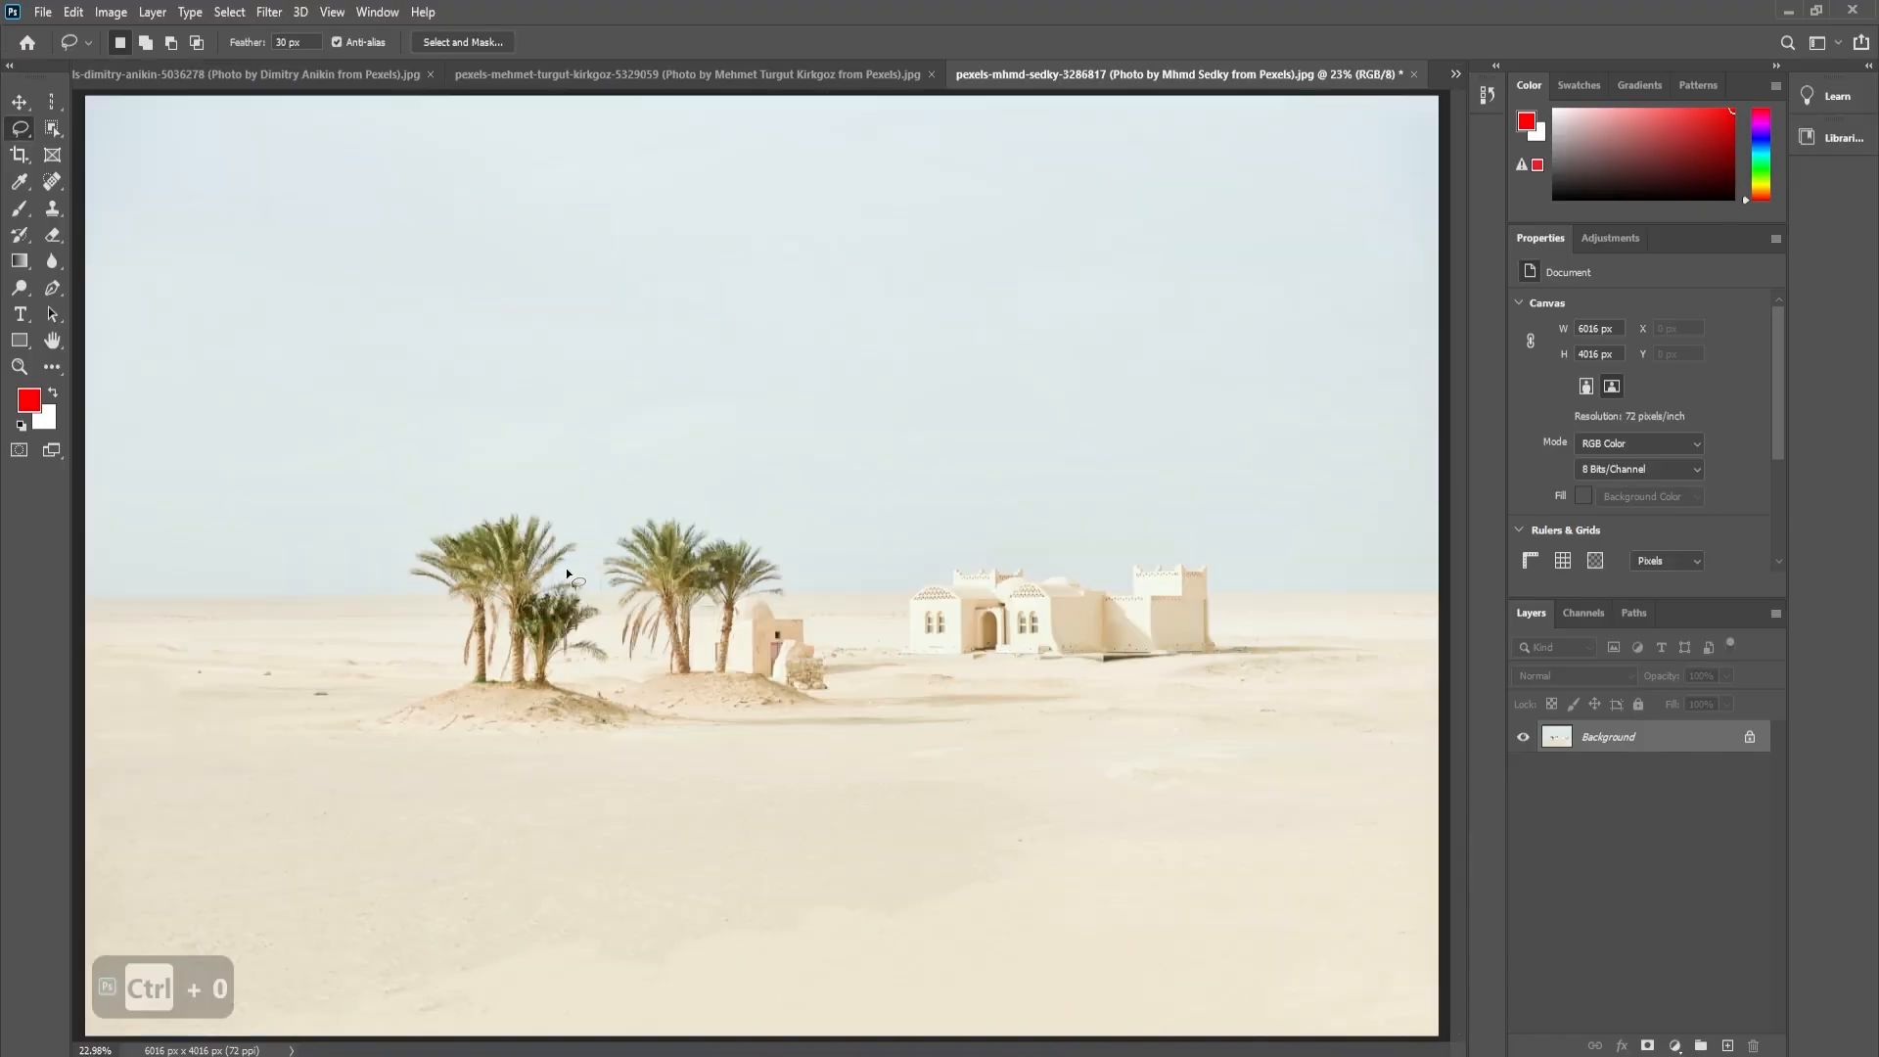
drag(519, 573, 799, 497)
key(ctrl+minus)
key(ctrl+z)
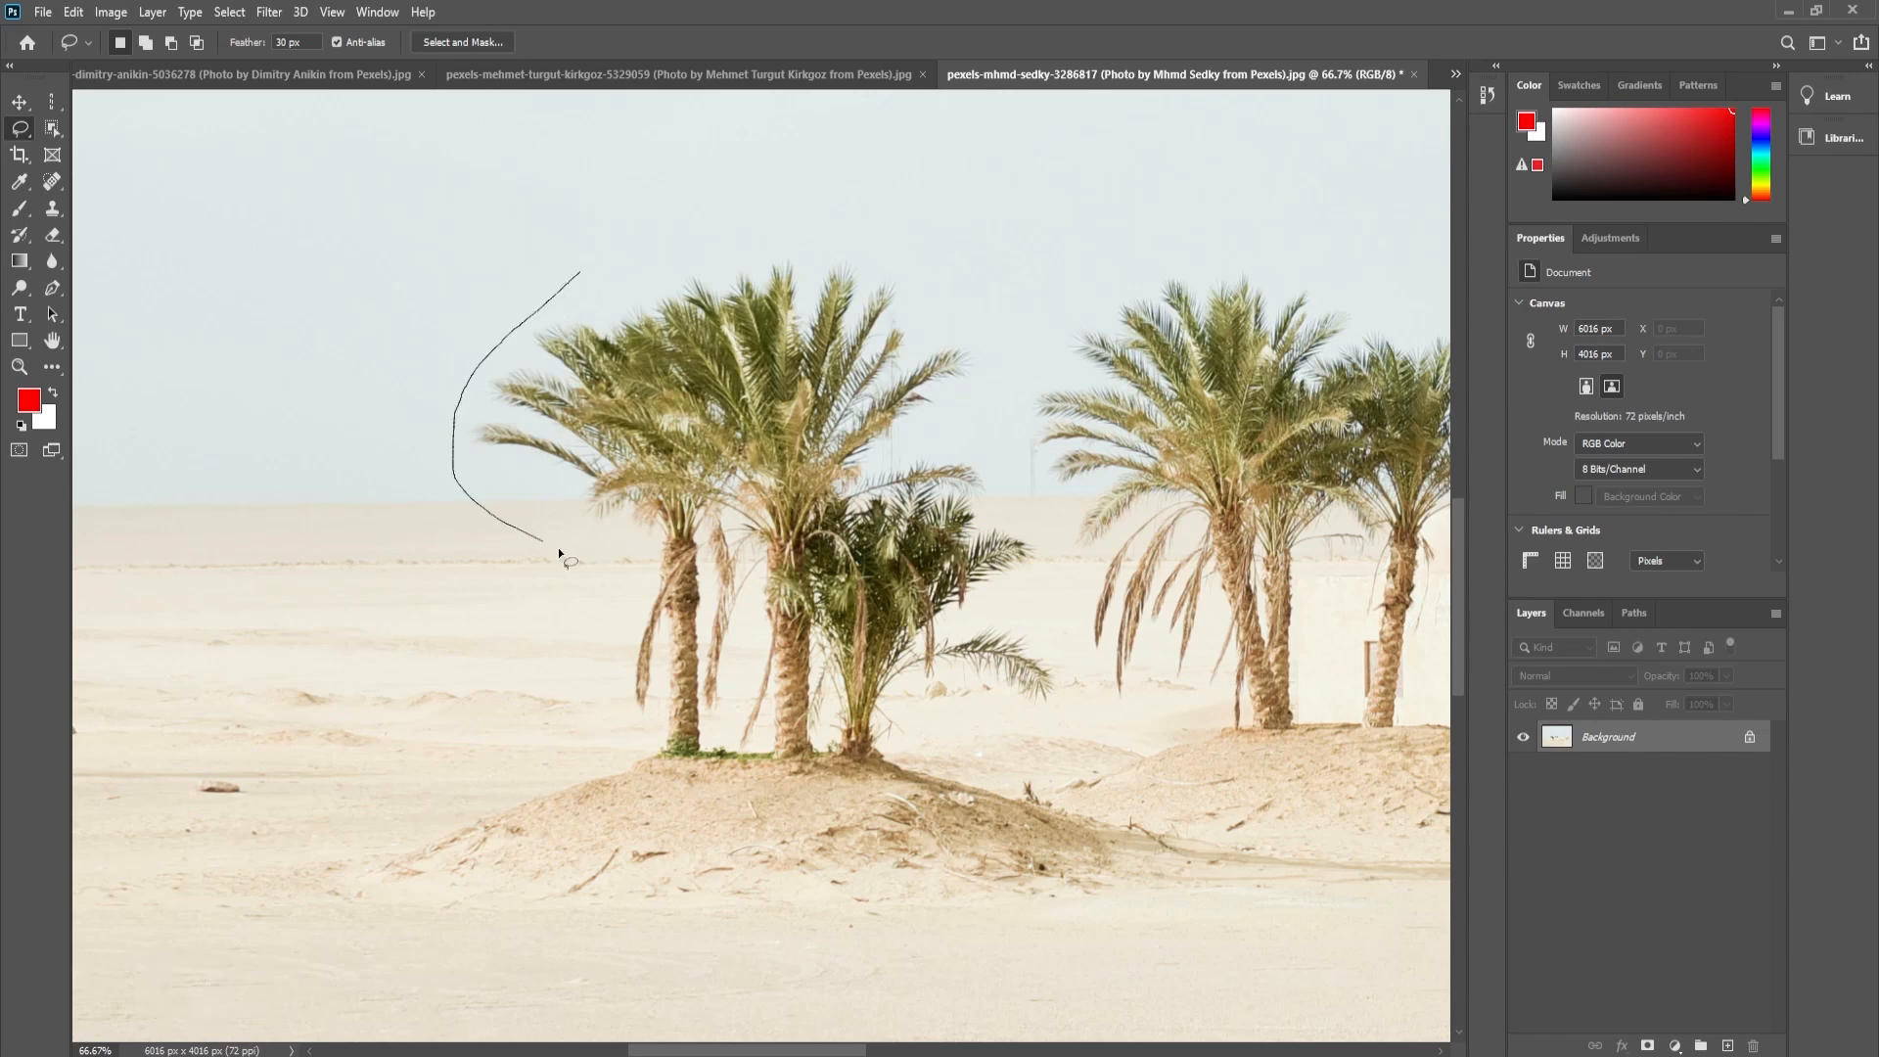
drag(449, 948, 847, 960)
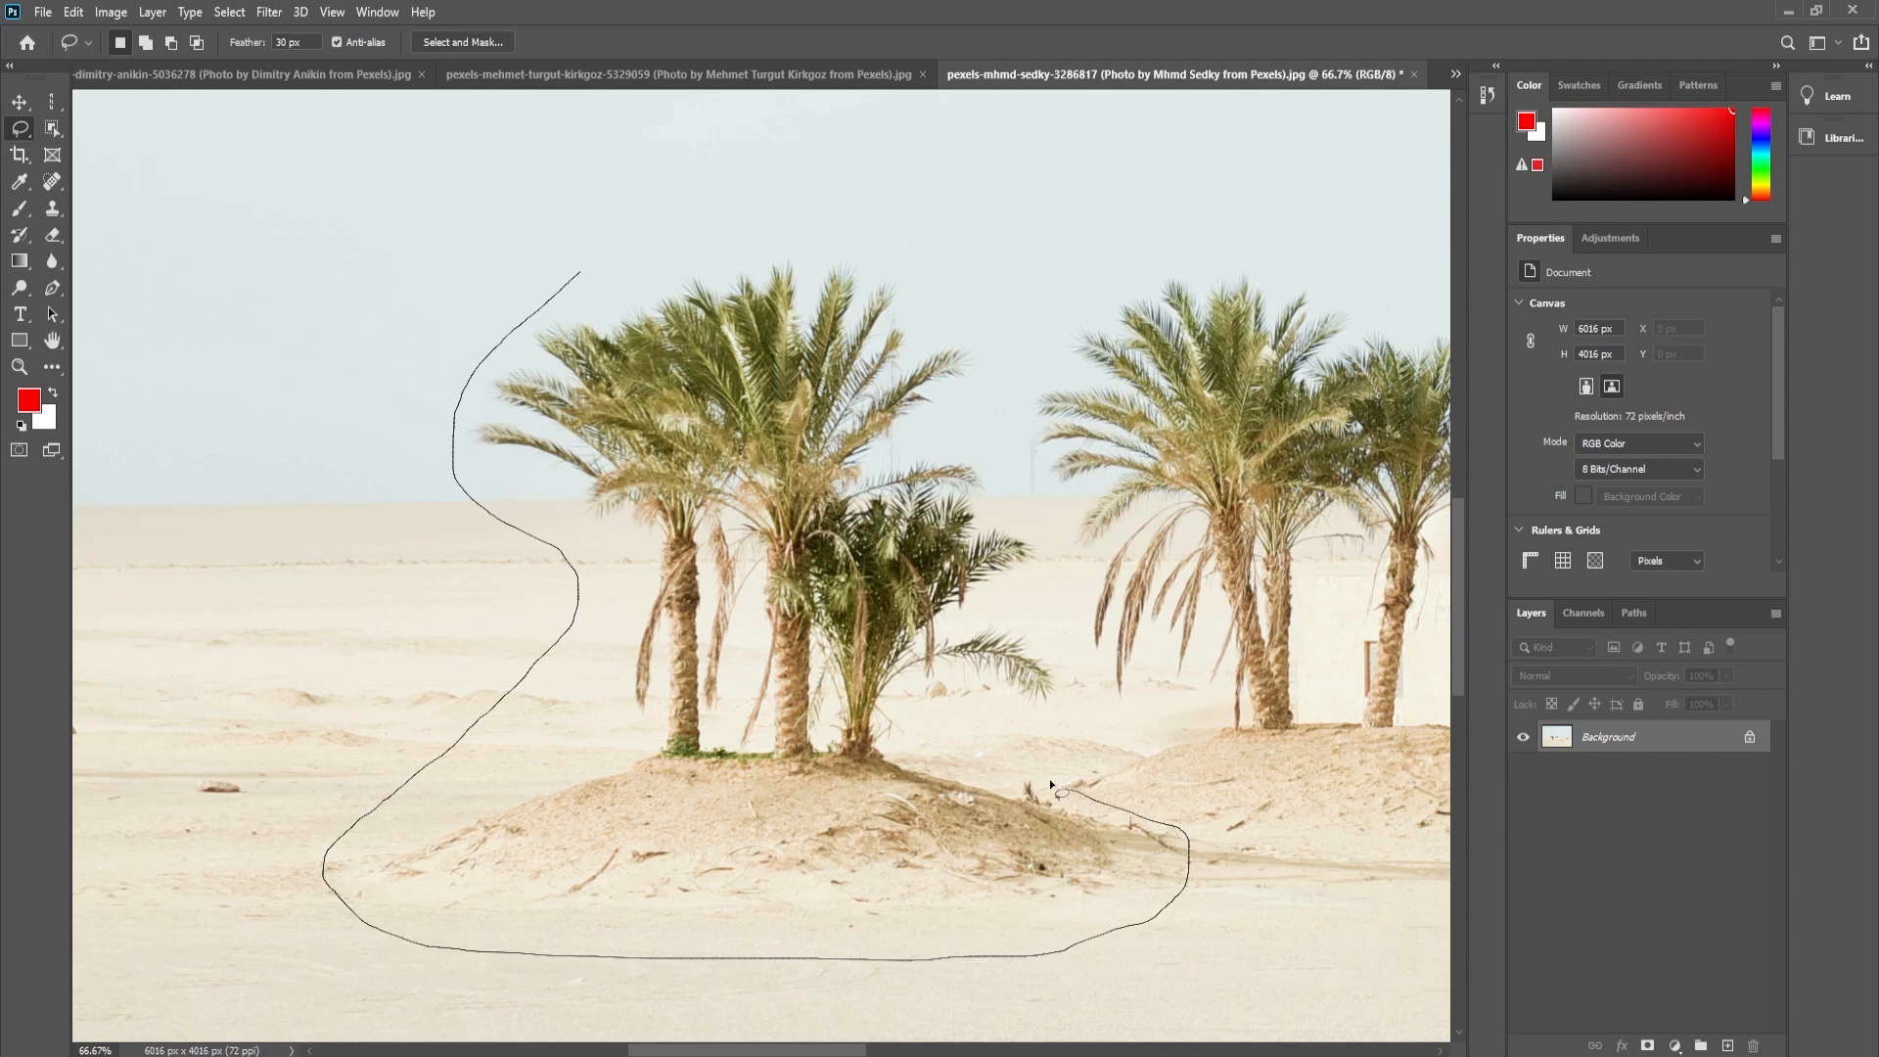
mouse_move(1041, 532)
mouse_down()
mouse_move(995, 436)
mouse_move(979, 333)
mouse_up()
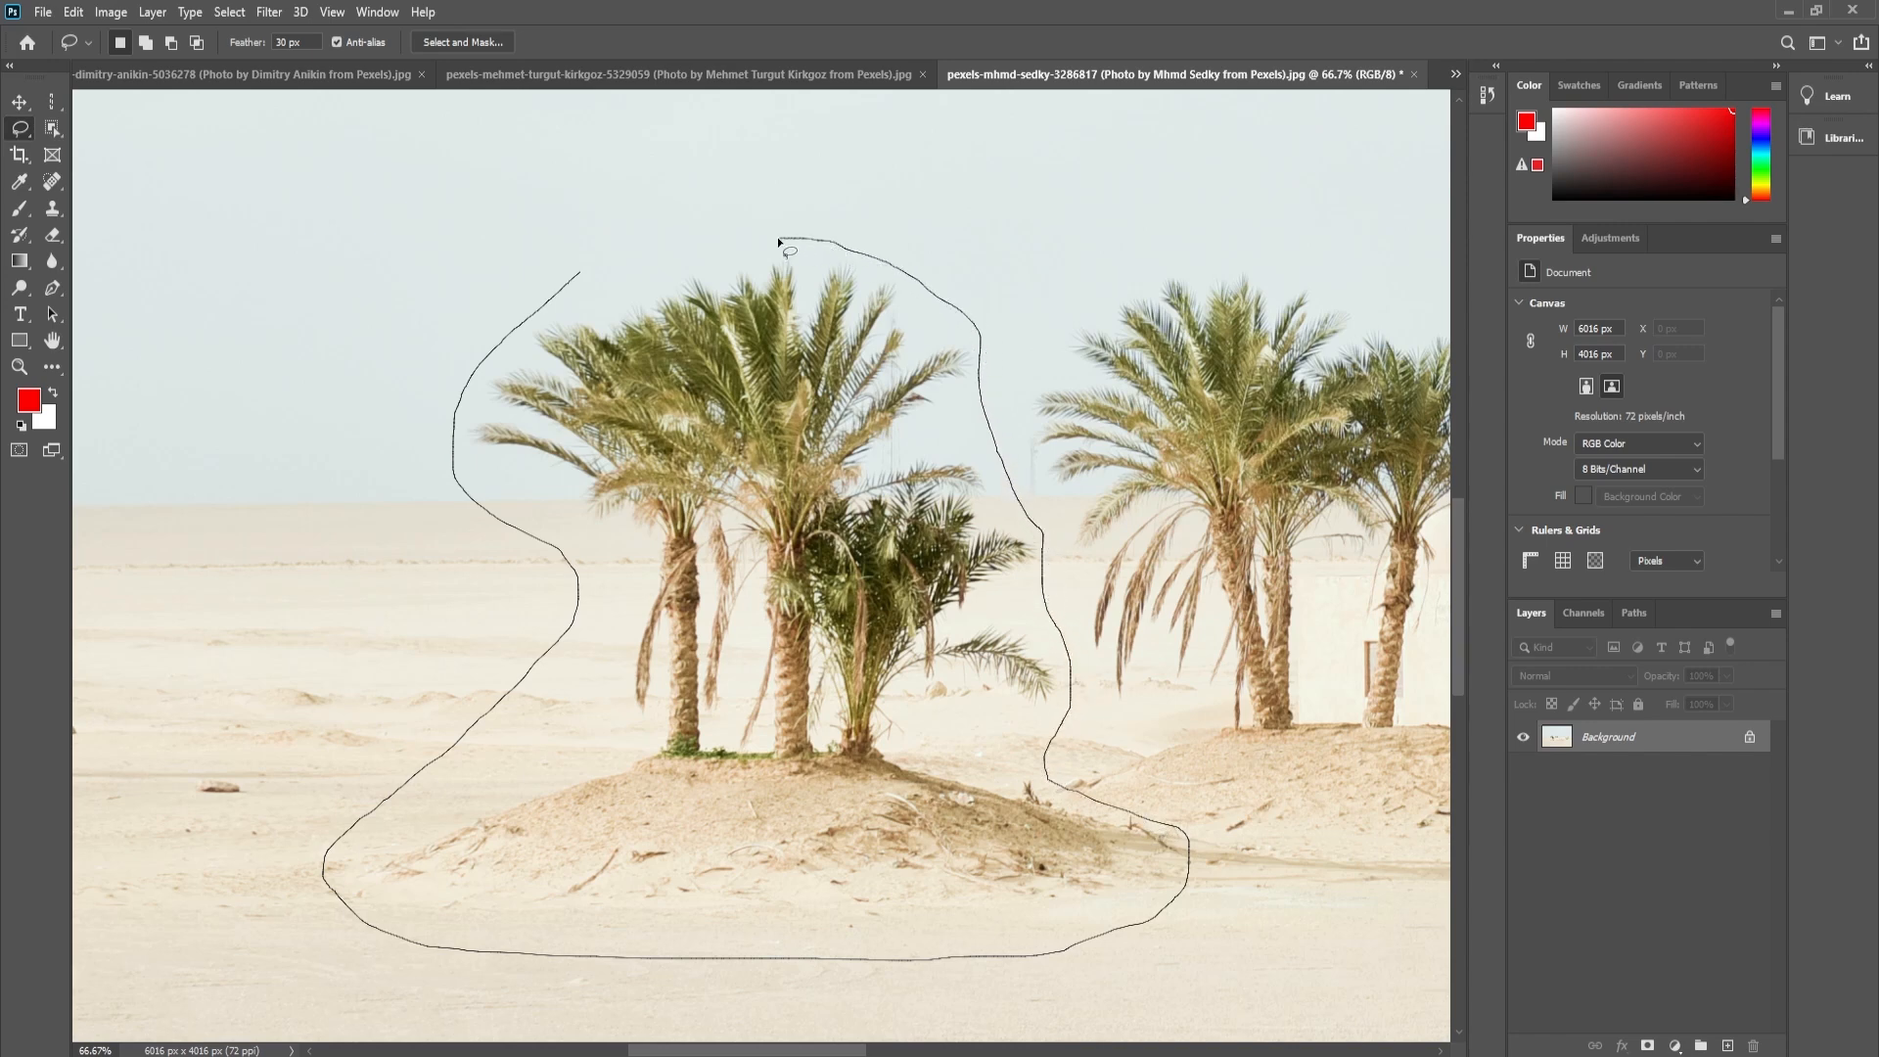
drag(741, 238, 734, 240)
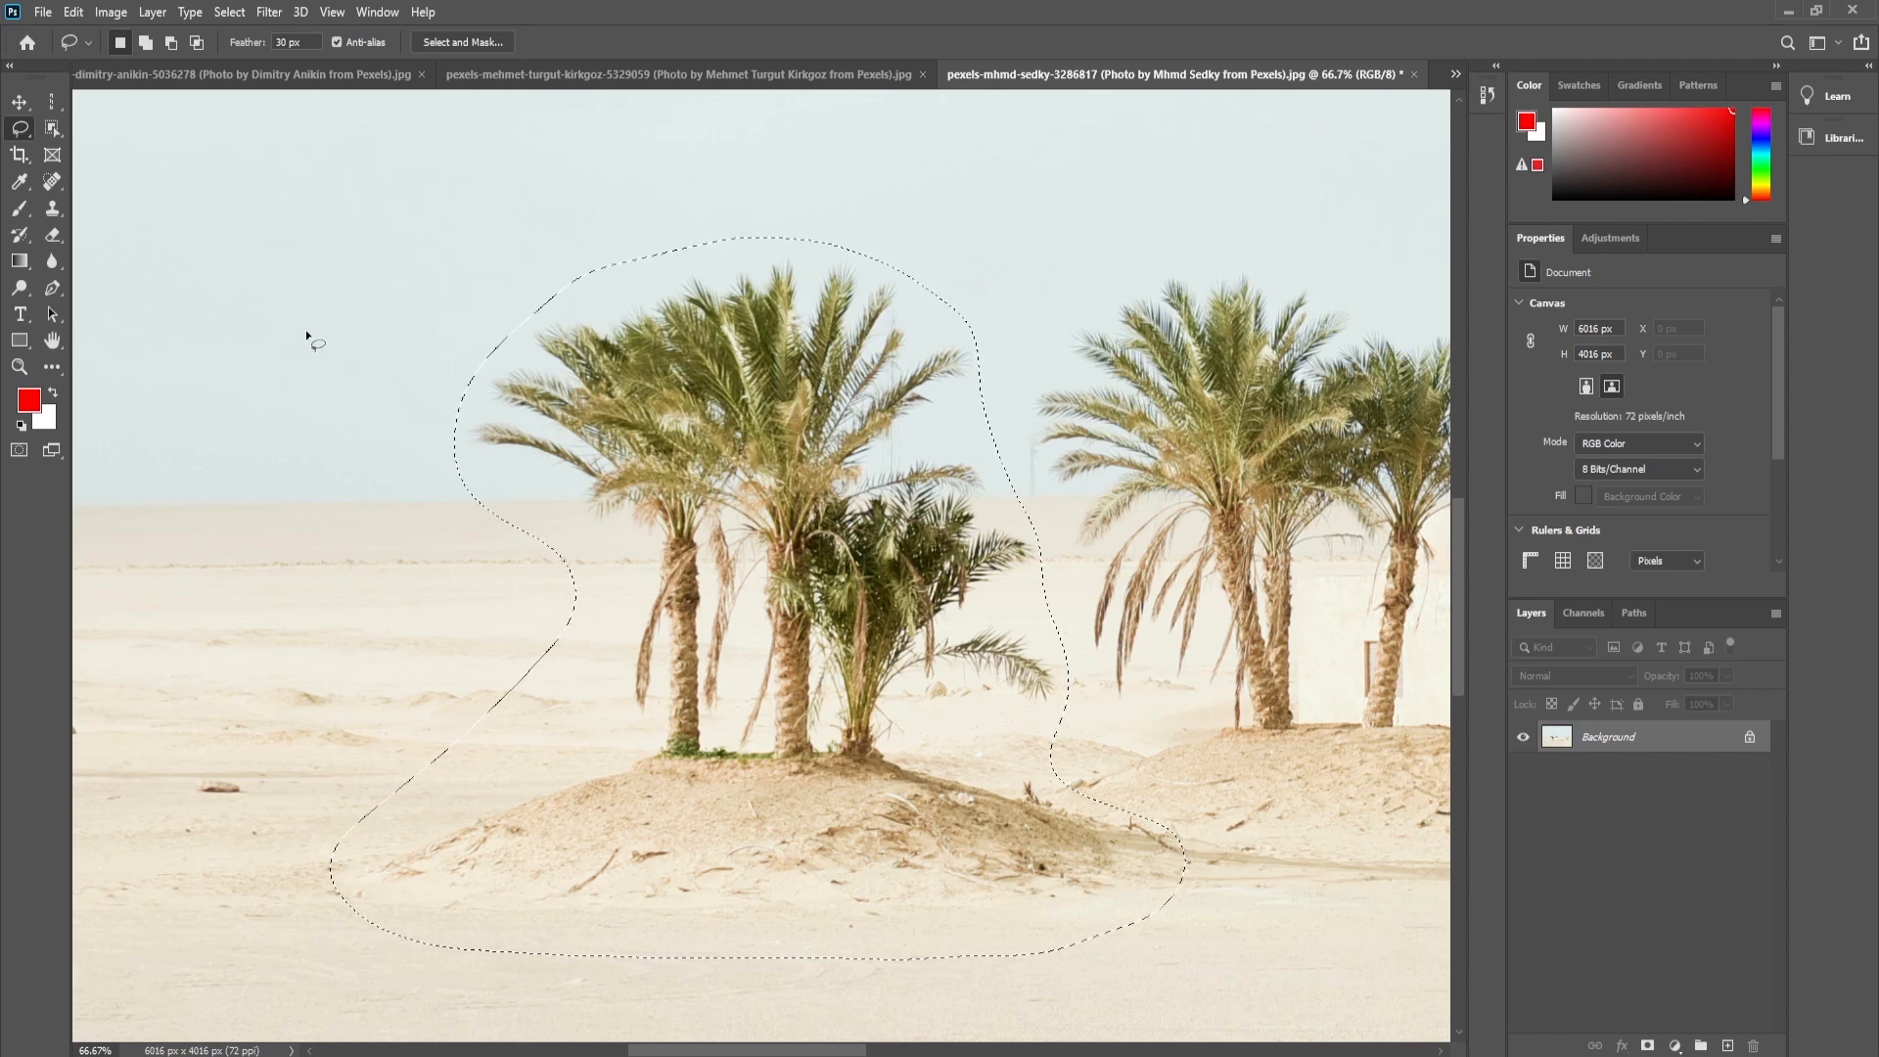
- Examine the Lasso tool's subtract, add and intersect selection modes using their temporary modifiers
key(alt)
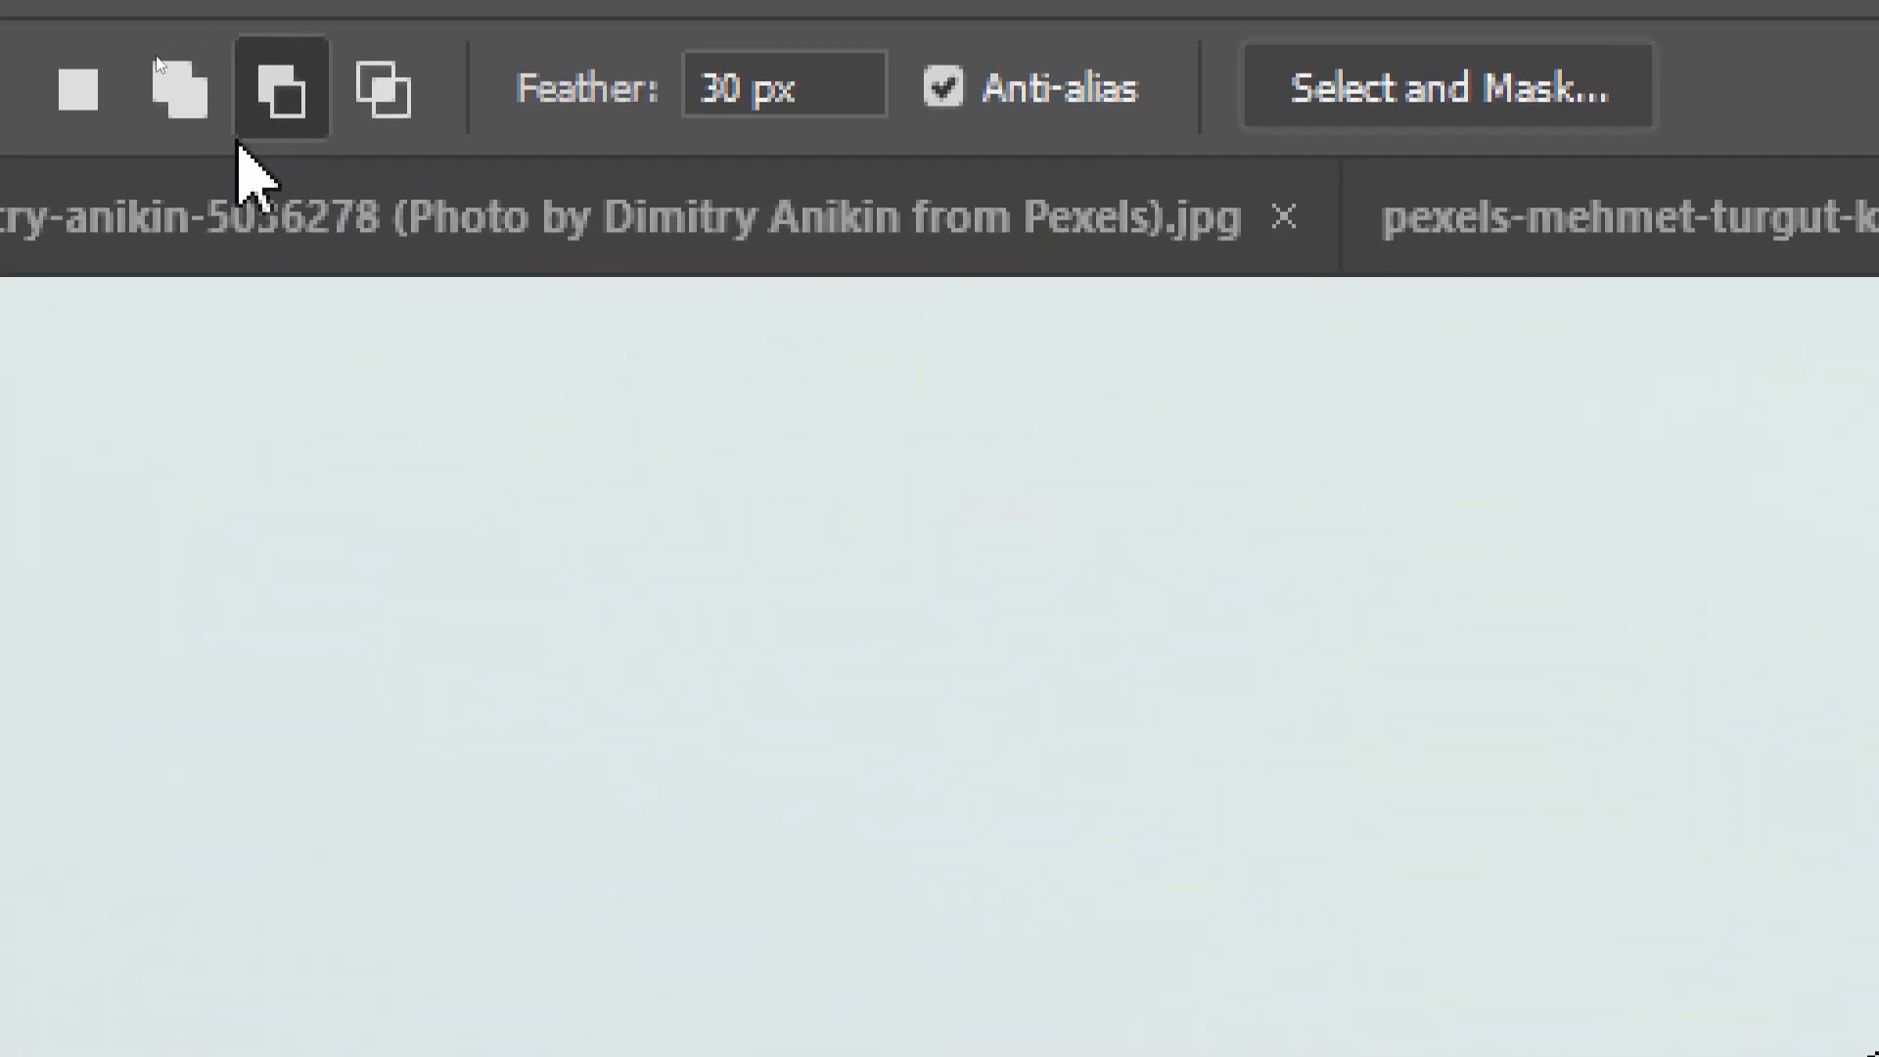
click(90, 102)
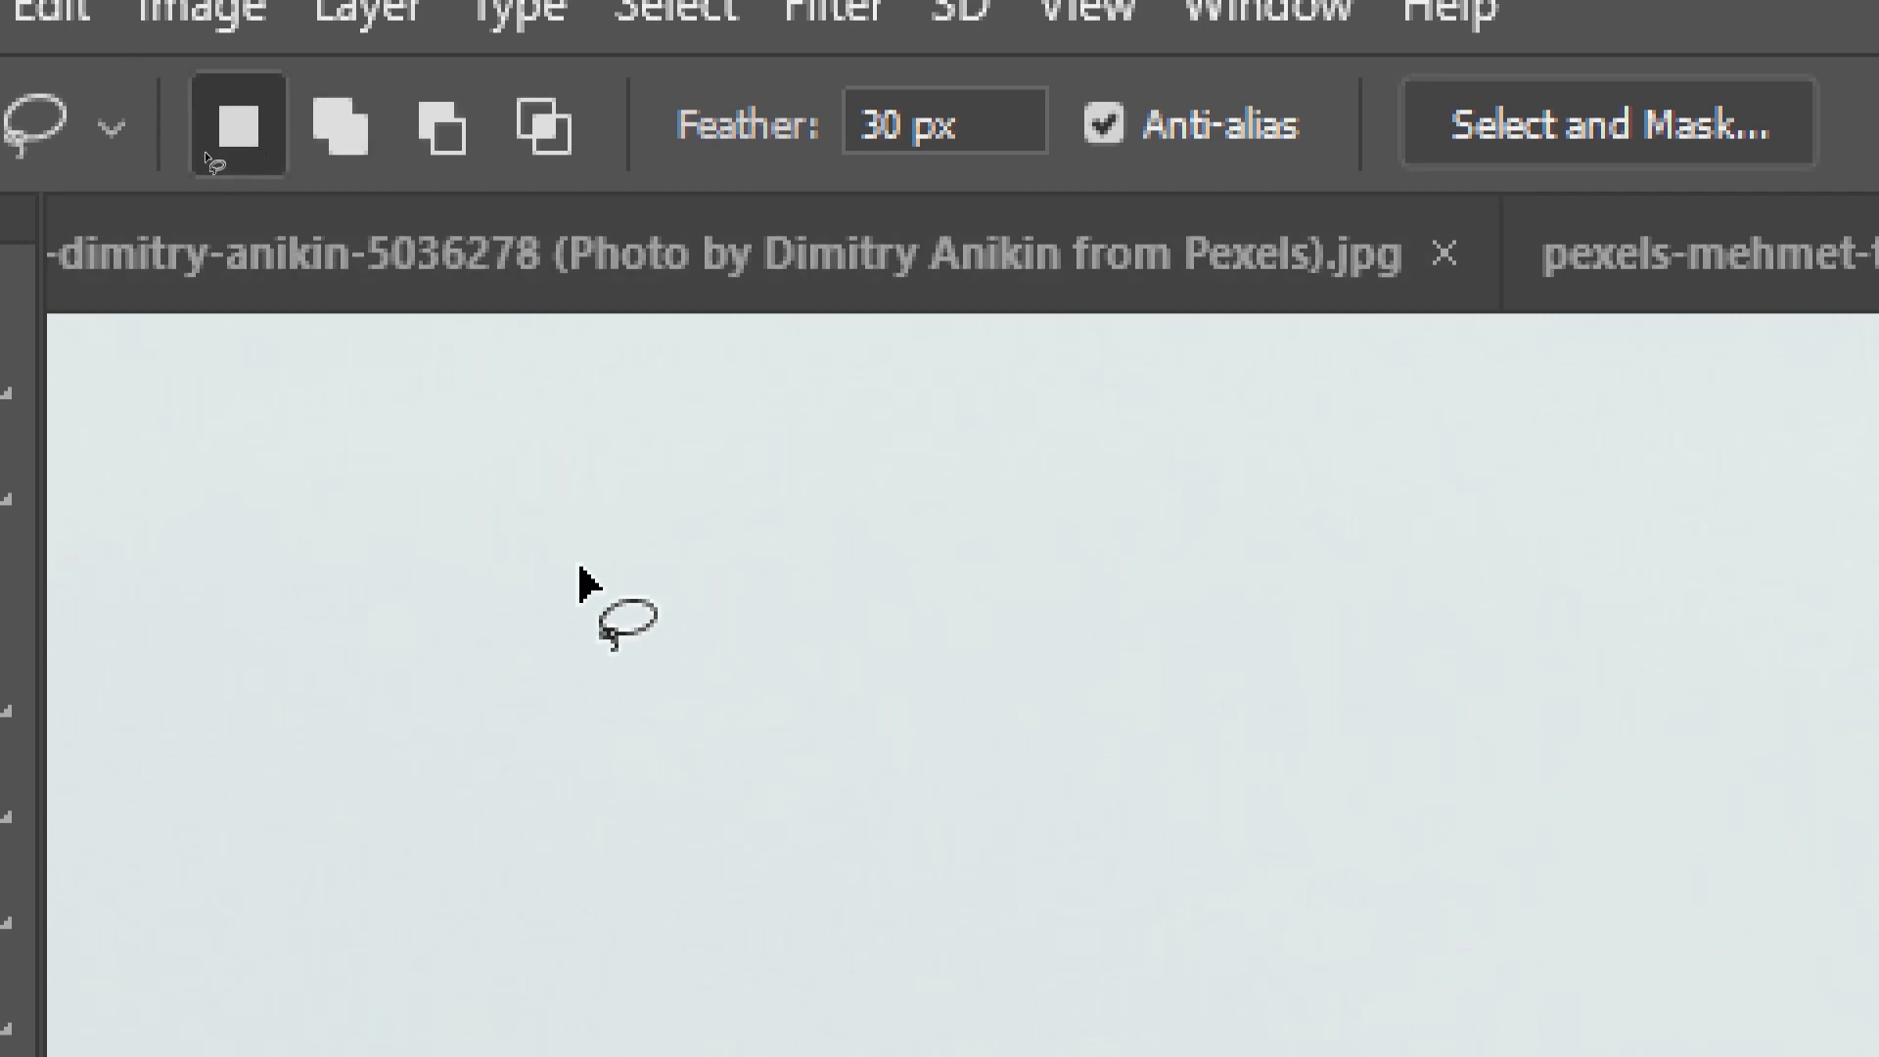
key(alt)
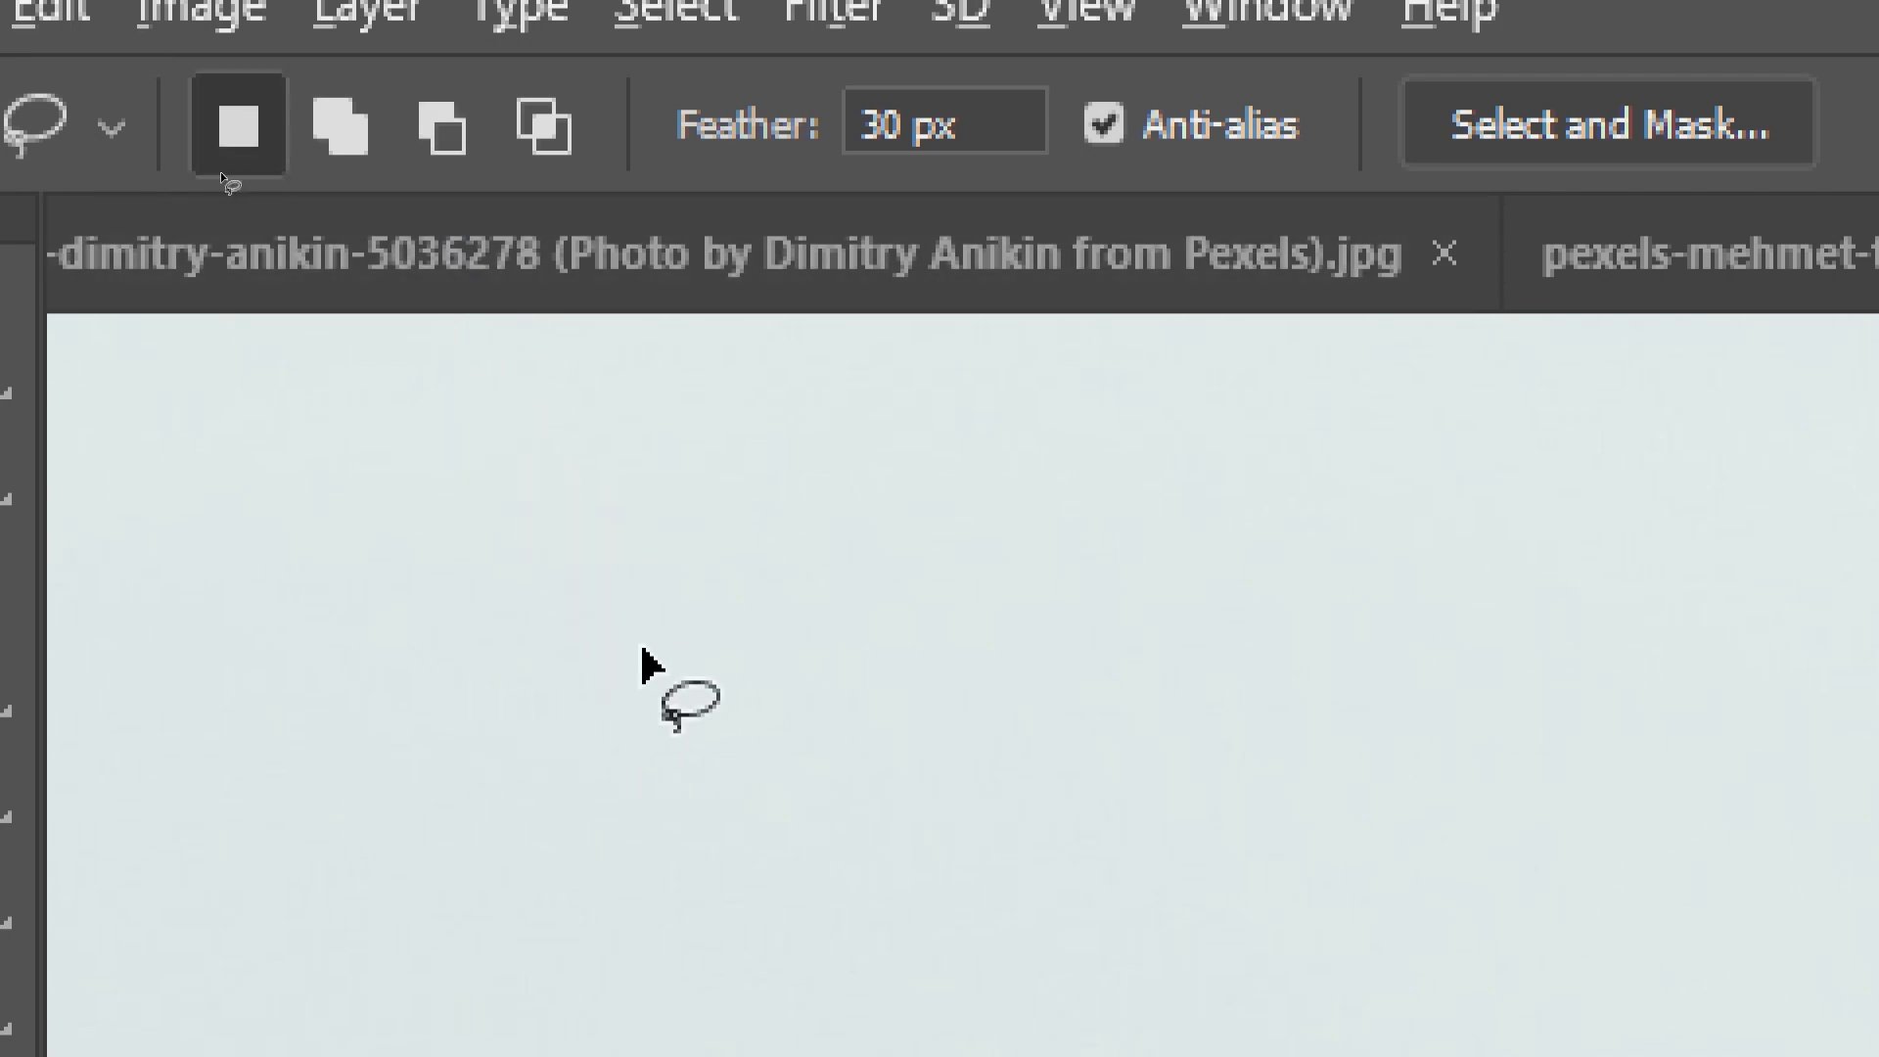
key(shift)
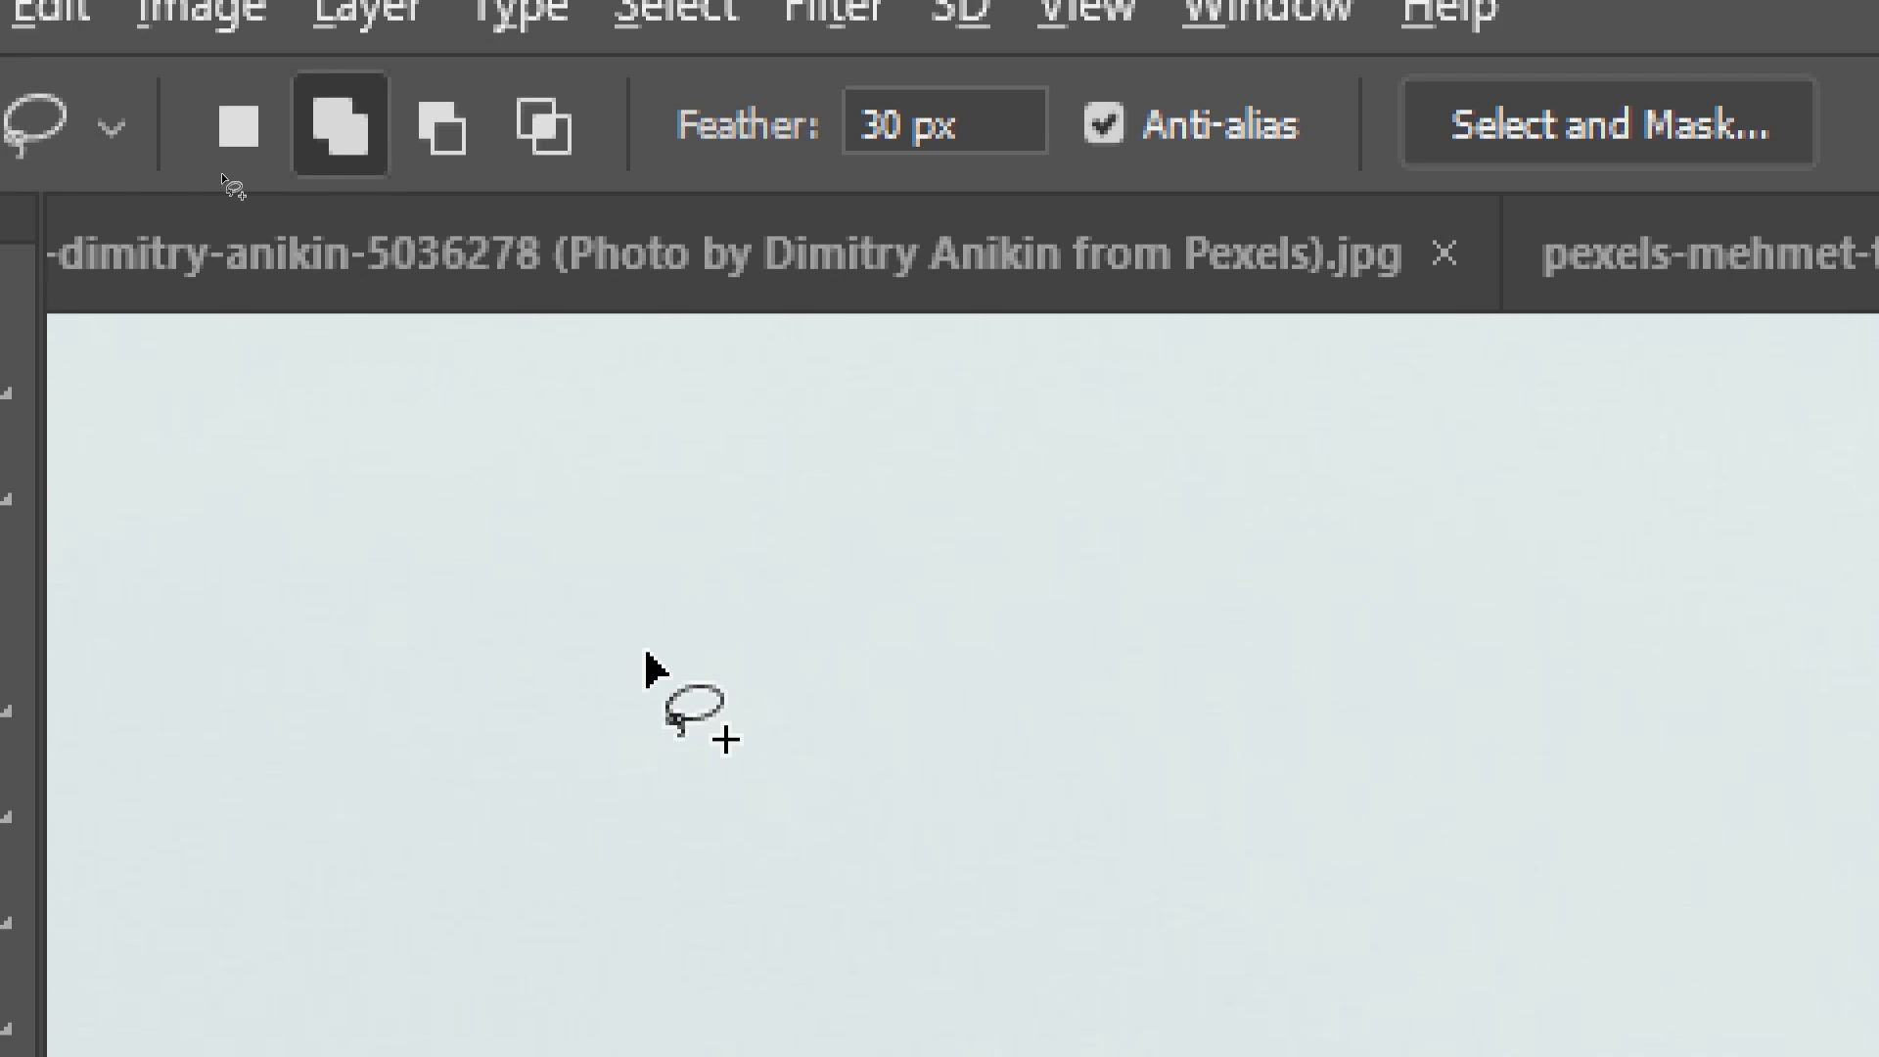
click(221, 172)
key(shift+alt)
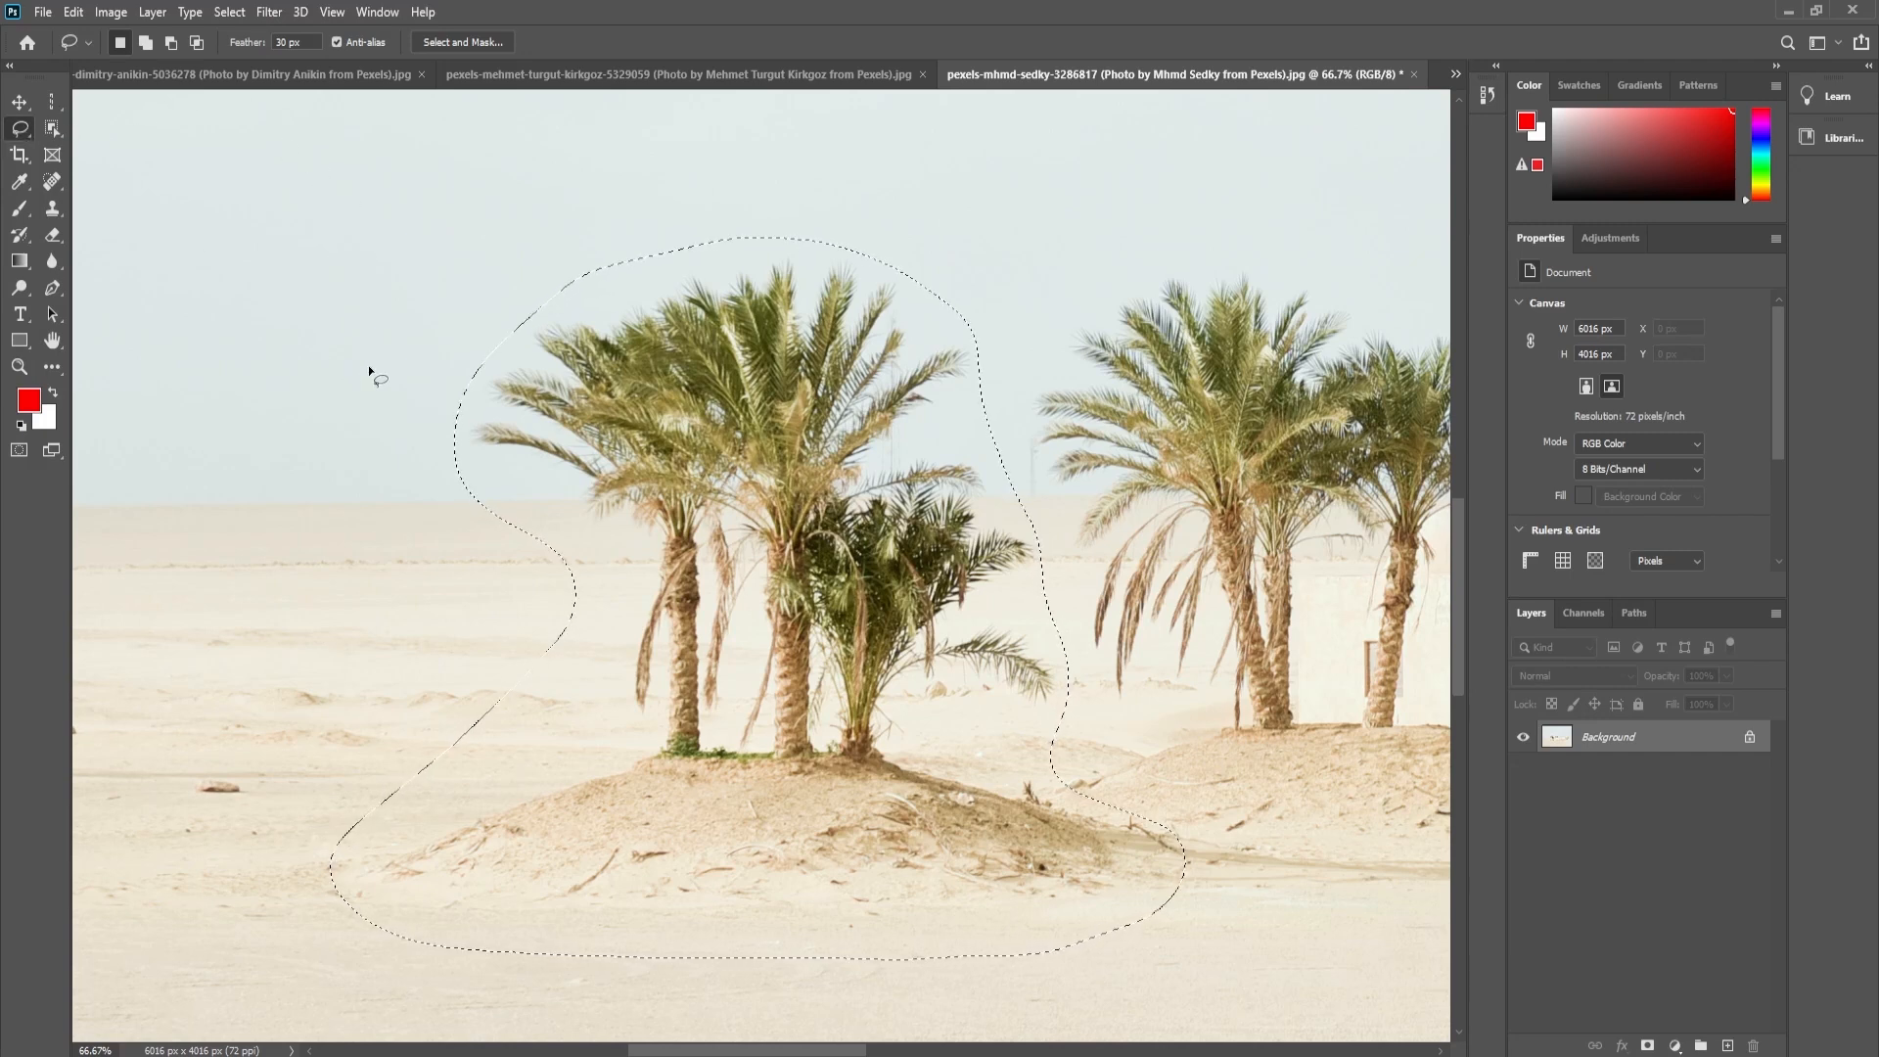
- Add a patch of sand to the left side of the palm selection and subtract it again with freehand outlines
key(alt)
mouse_move(457, 492)
mouse_down()
mouse_move(561, 548)
mouse_move(587, 636)
mouse_move(547, 702)
mouse_move(419, 785)
mouse_move(358, 724)
mouse_move(357, 616)
mouse_move(411, 487)
mouse_up()
key(alt)
mouse_move(512, 745)
mouse_down()
mouse_move(473, 781)
mouse_move(357, 817)
mouse_up()
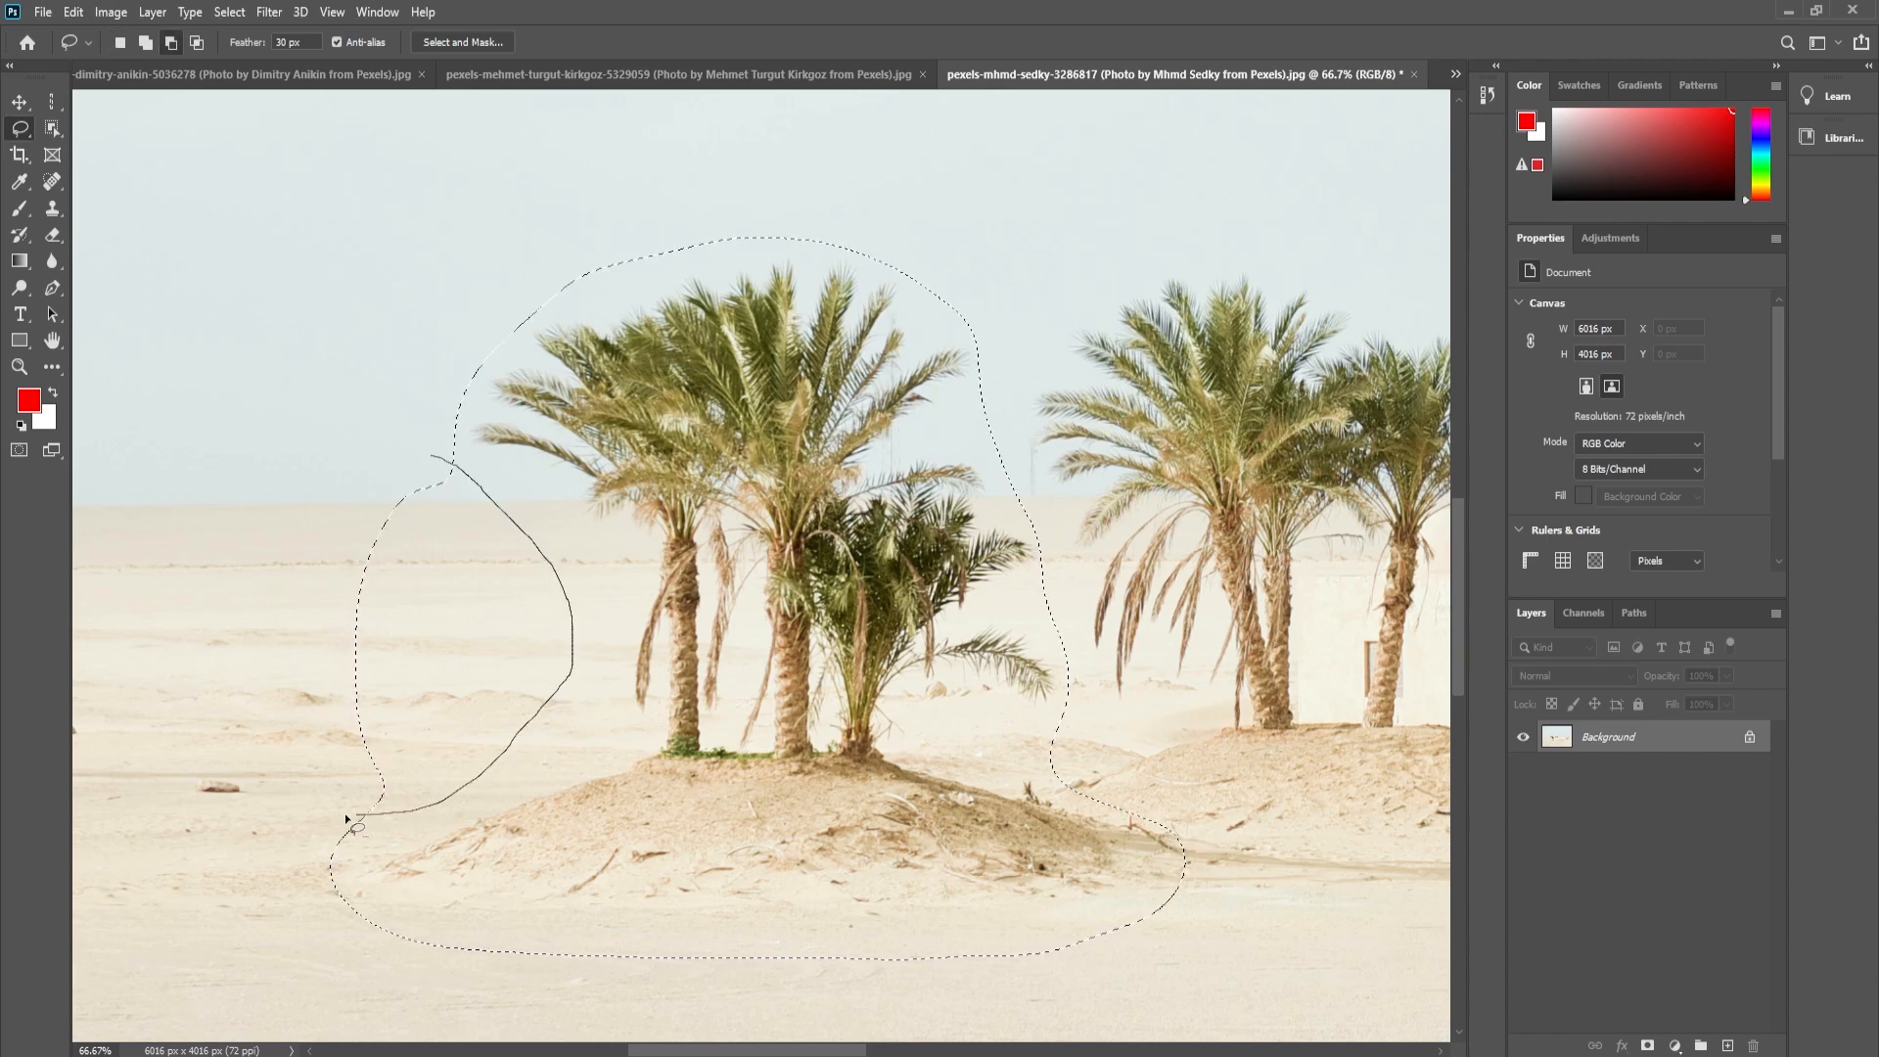
drag(264, 674, 324, 474)
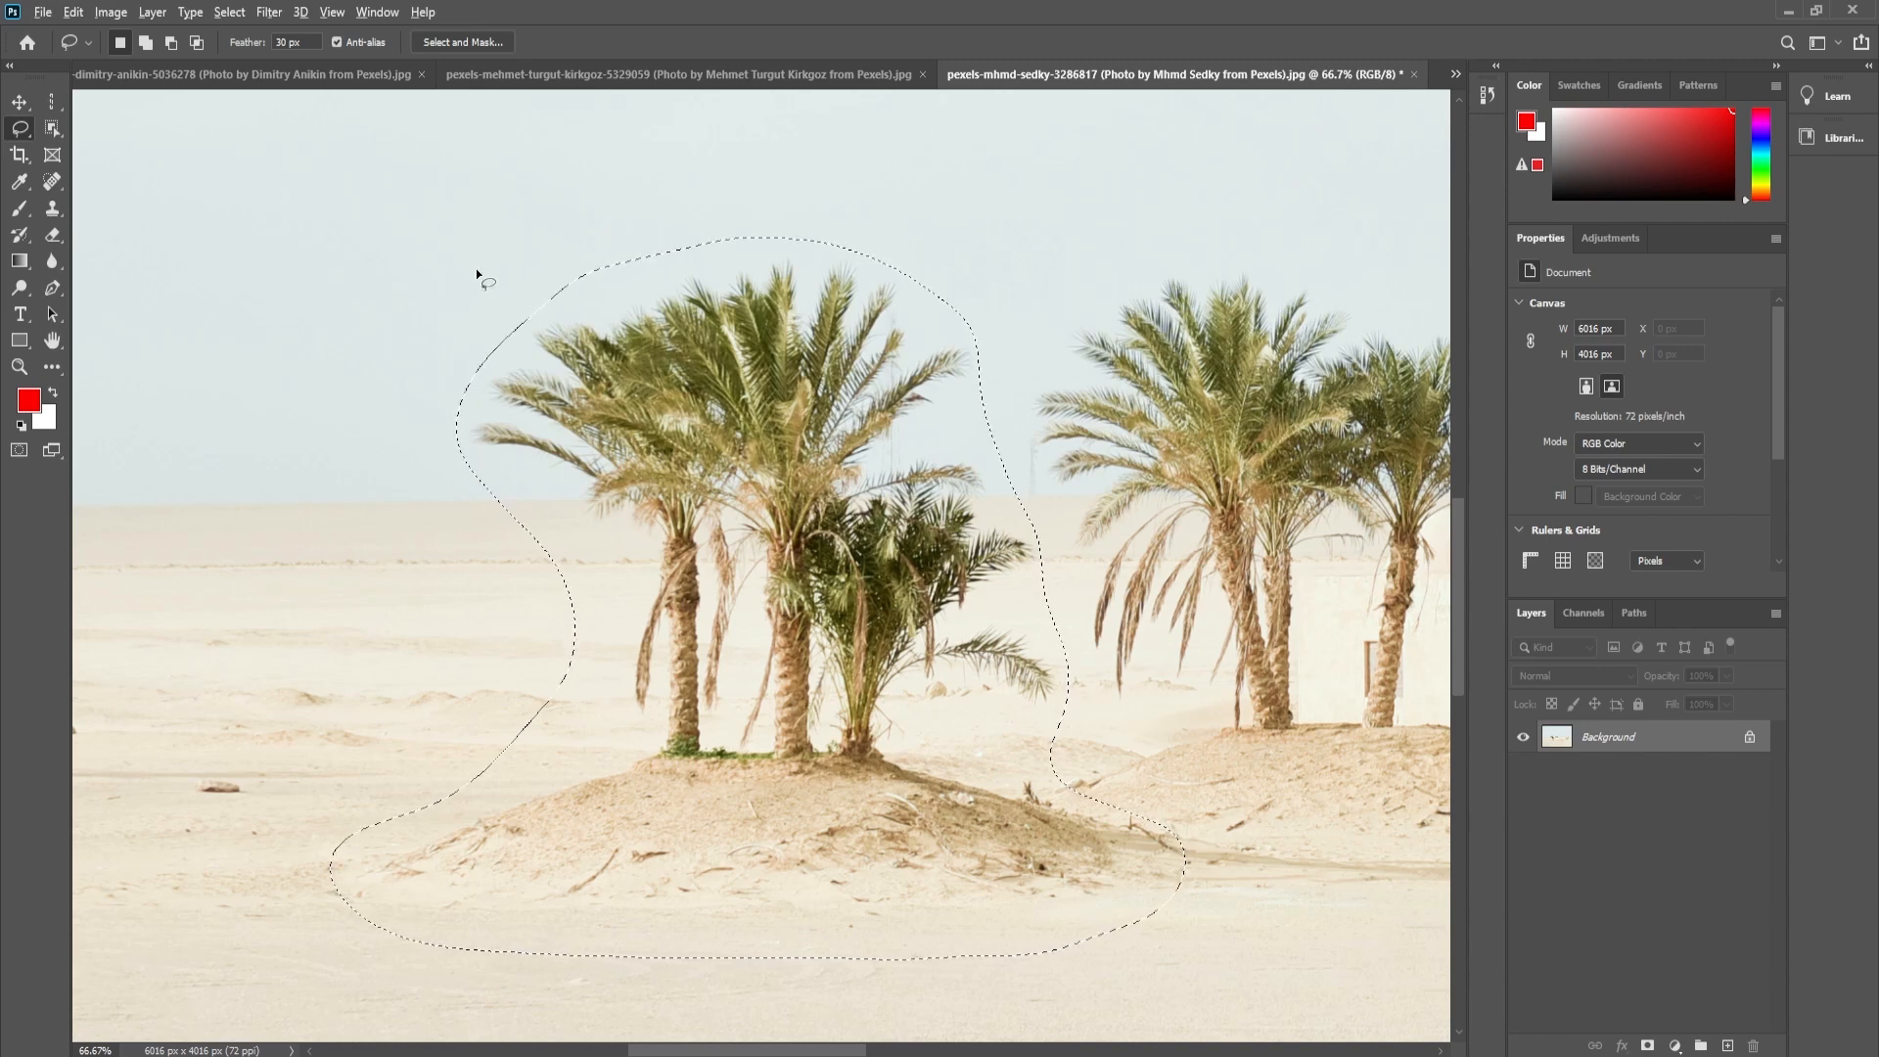
- Intersect the selection with a freehand outline that trims the mound's outer edges, then undo and redo it for comparison
mouse_move(490, 271)
mouse_down()
mouse_move(430, 370)
mouse_move(471, 661)
mouse_move(457, 744)
mouse_move(513, 821)
mouse_move(670, 875)
mouse_move(1014, 876)
mouse_move(1116, 857)
mouse_move(1126, 758)
mouse_move(1092, 430)
mouse_move(807, 216)
mouse_move(665, 201)
mouse_move(482, 264)
mouse_up()
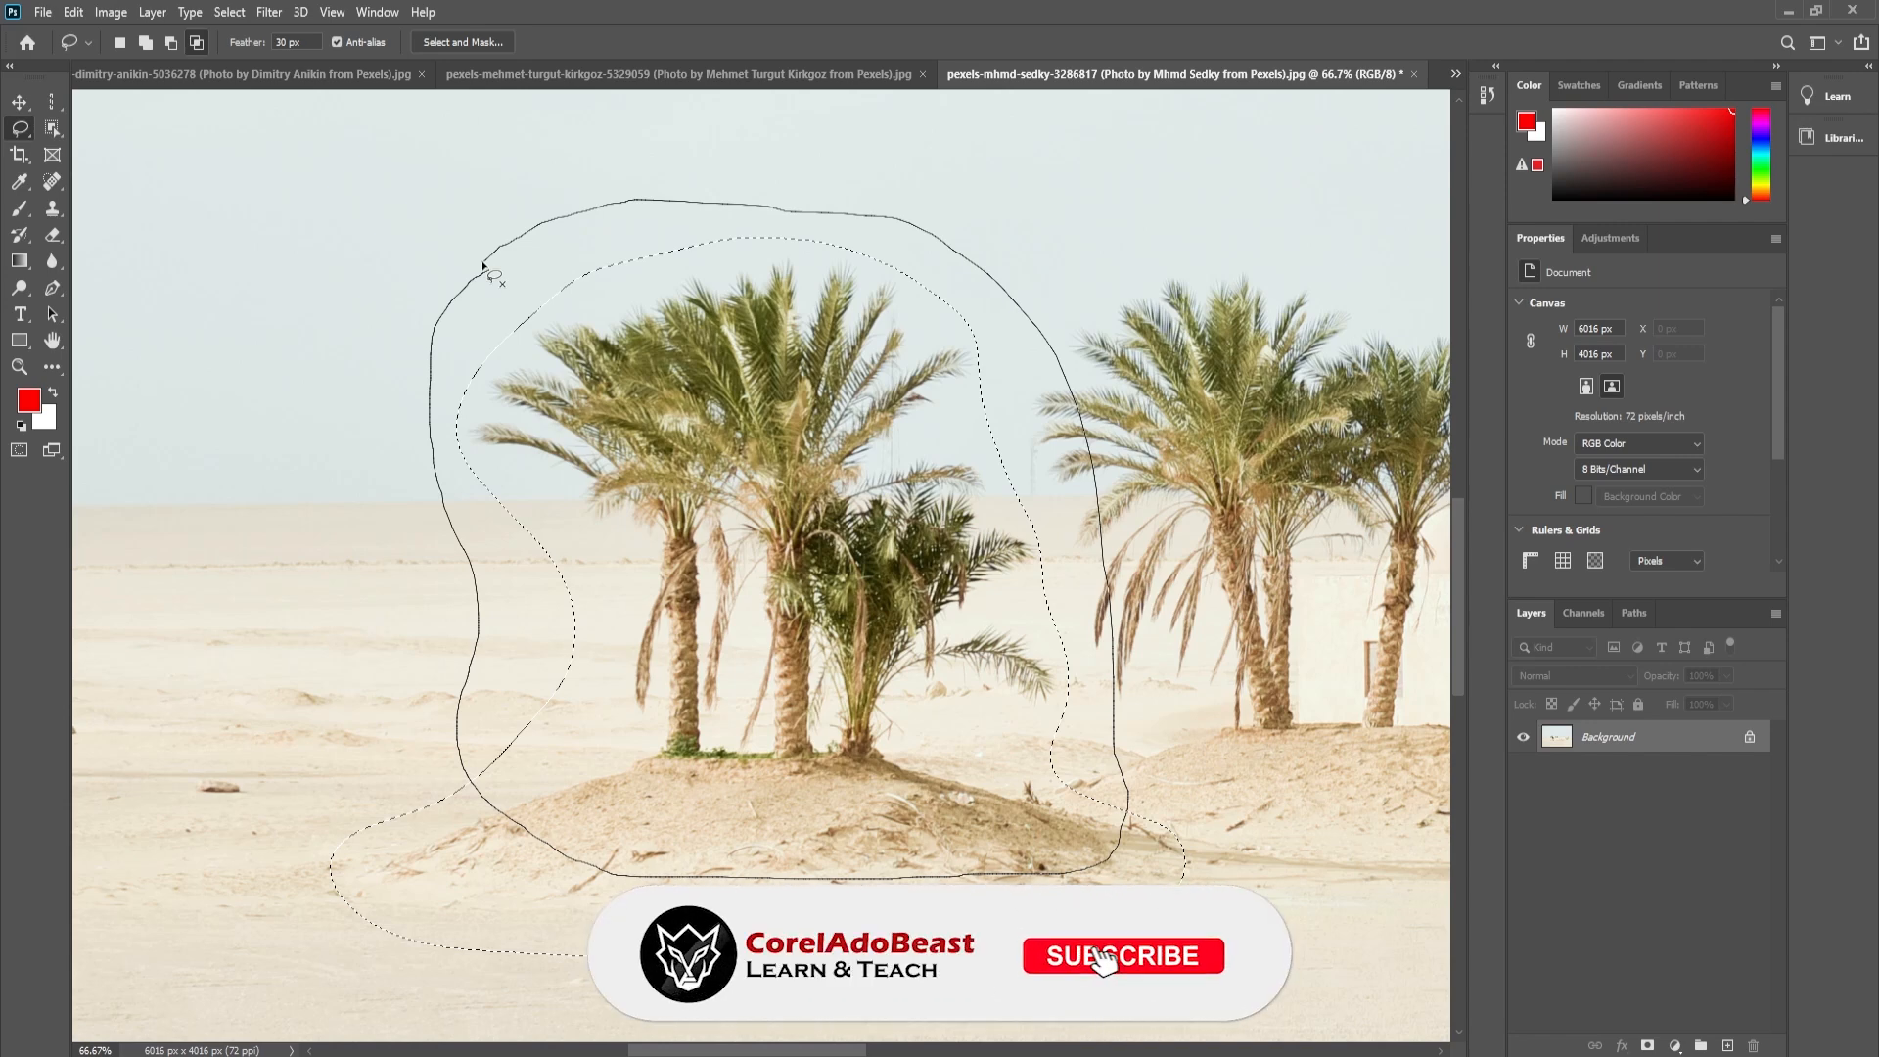
drag(483, 262, 483, 262)
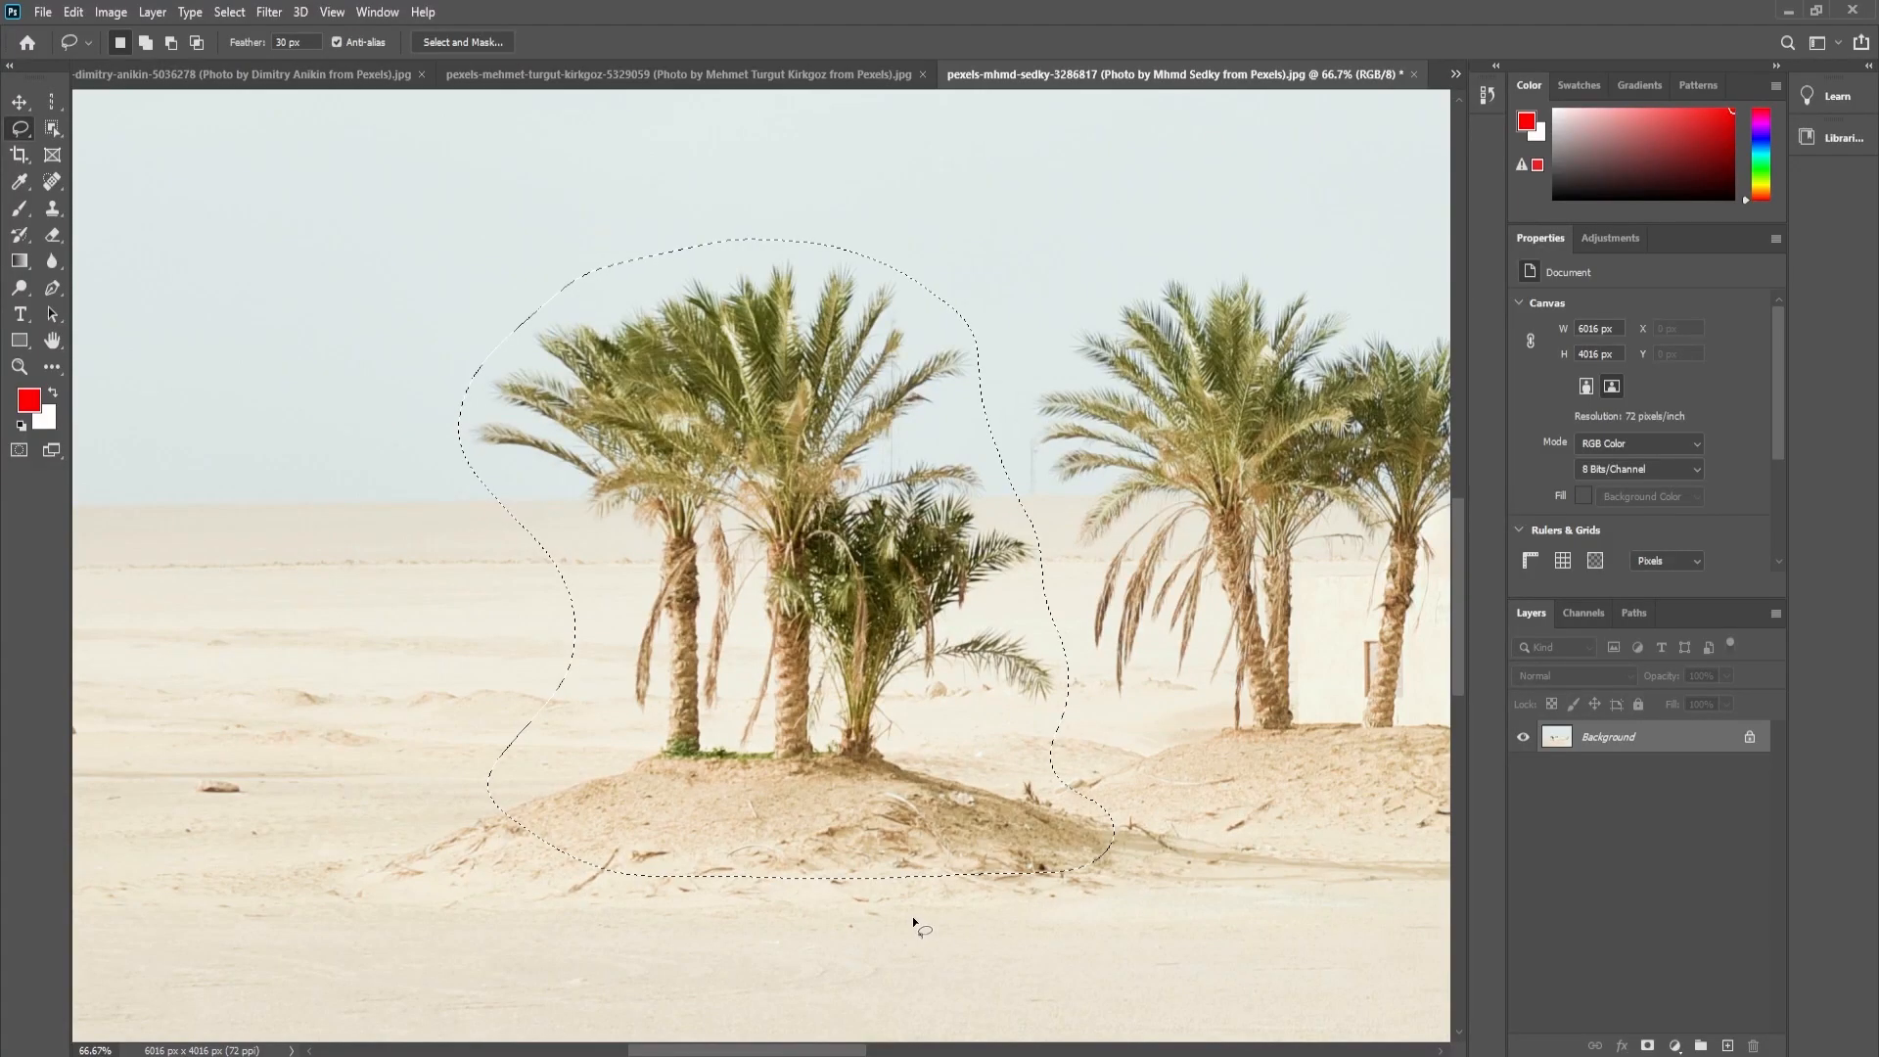
key(ctrl+z)
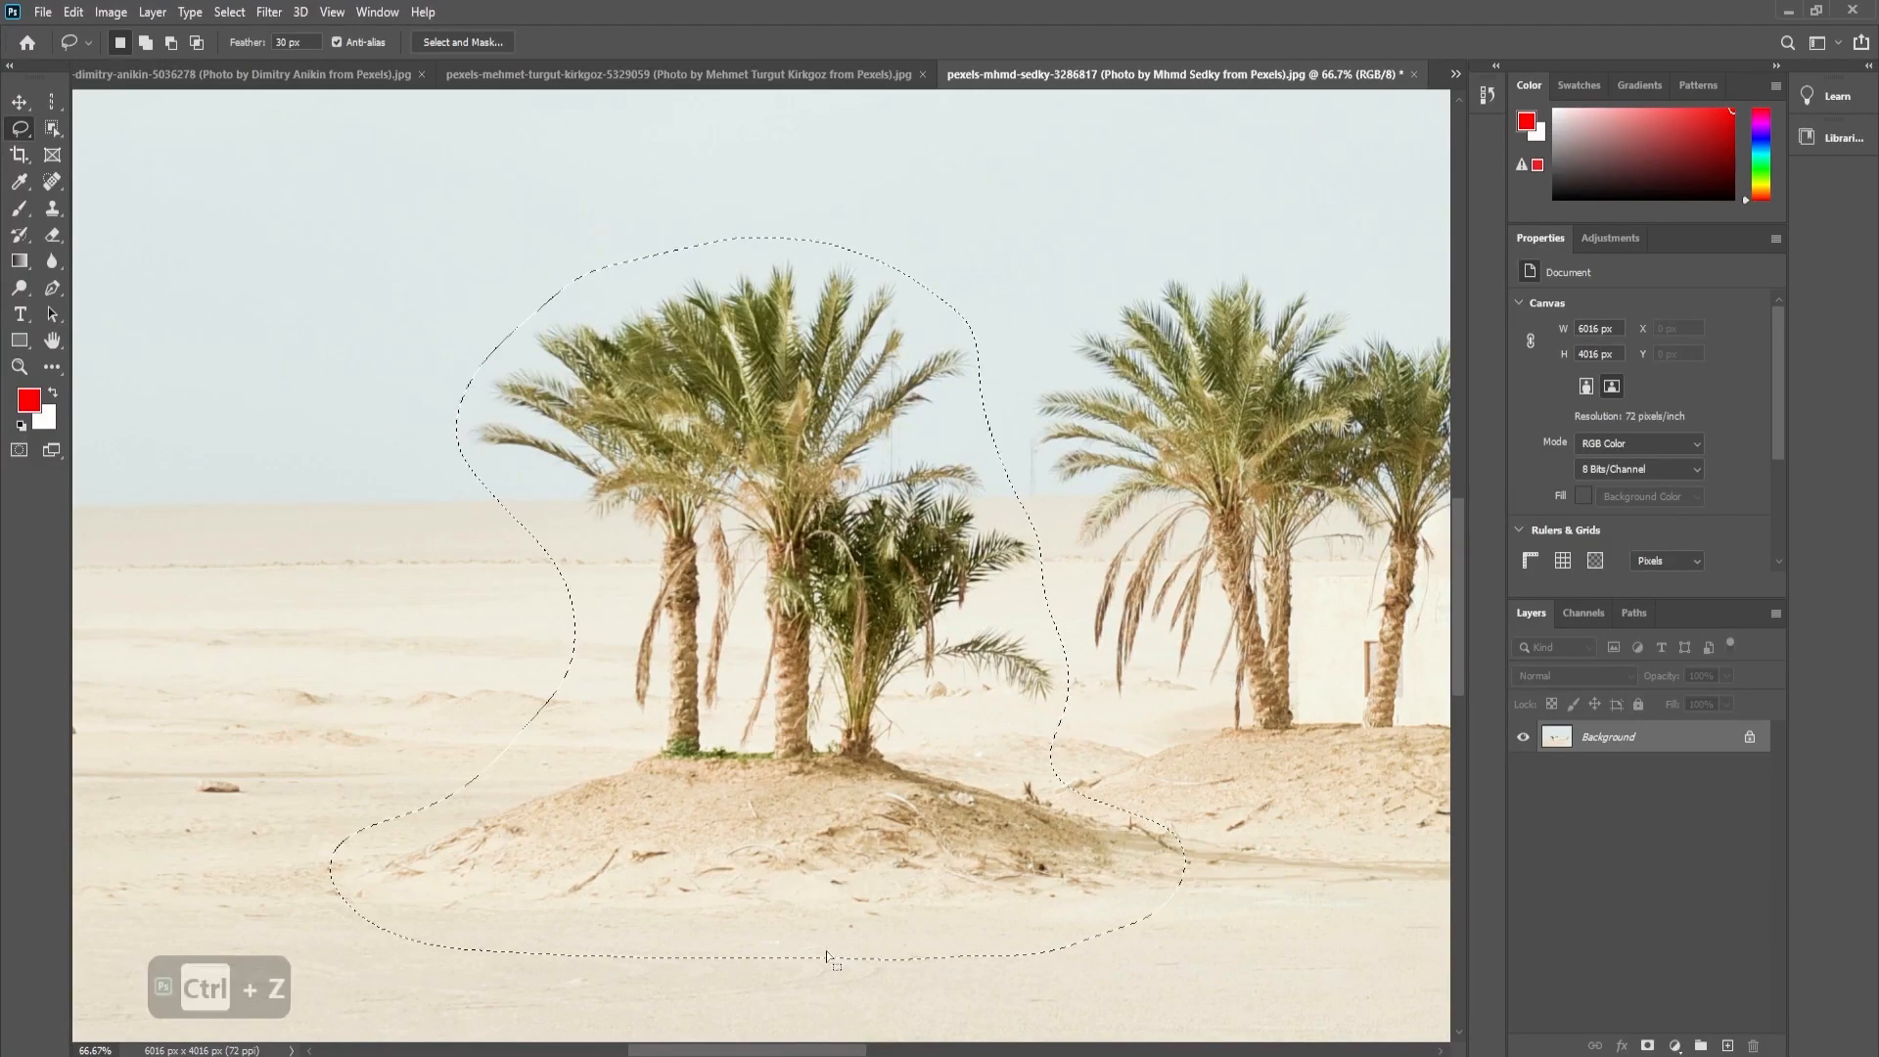
key(ctrl+shift+z)
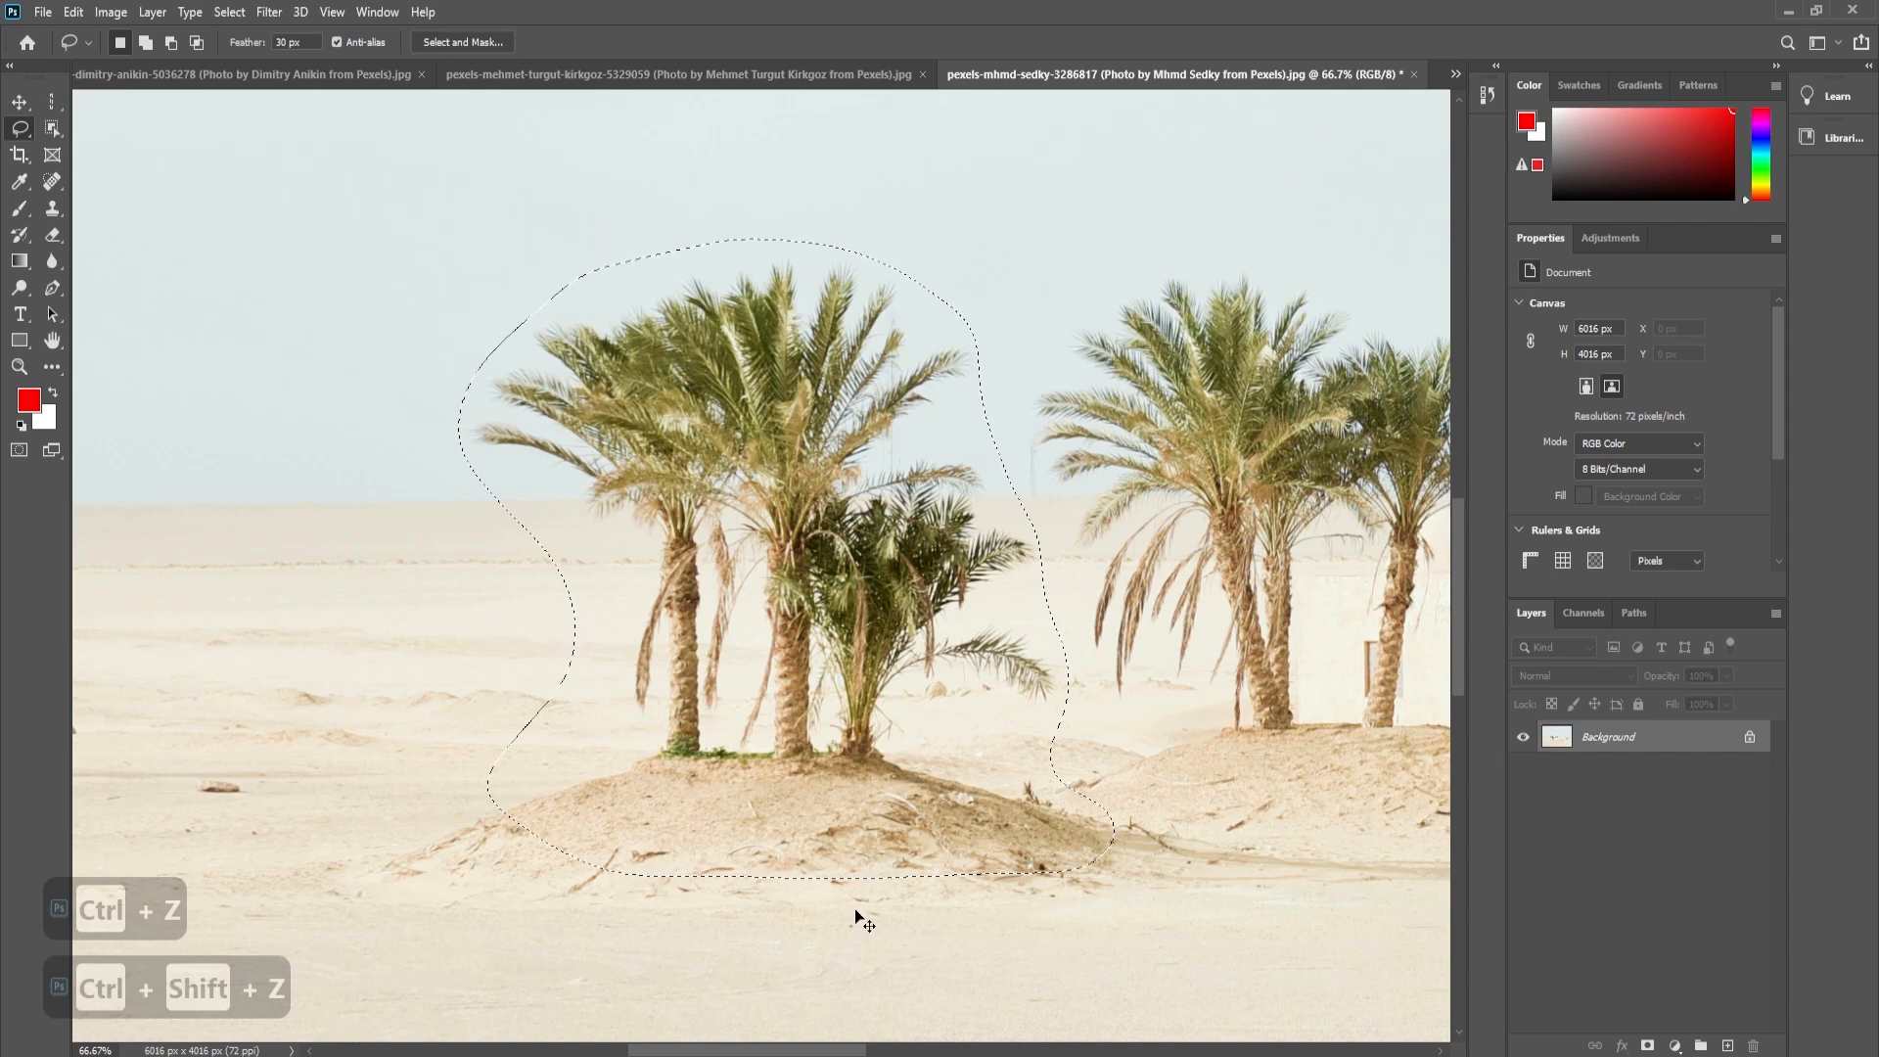
- Copy the selected palms to a new layer and move the copy left of the original palms, to X 342 px
key(ctrl+minus)
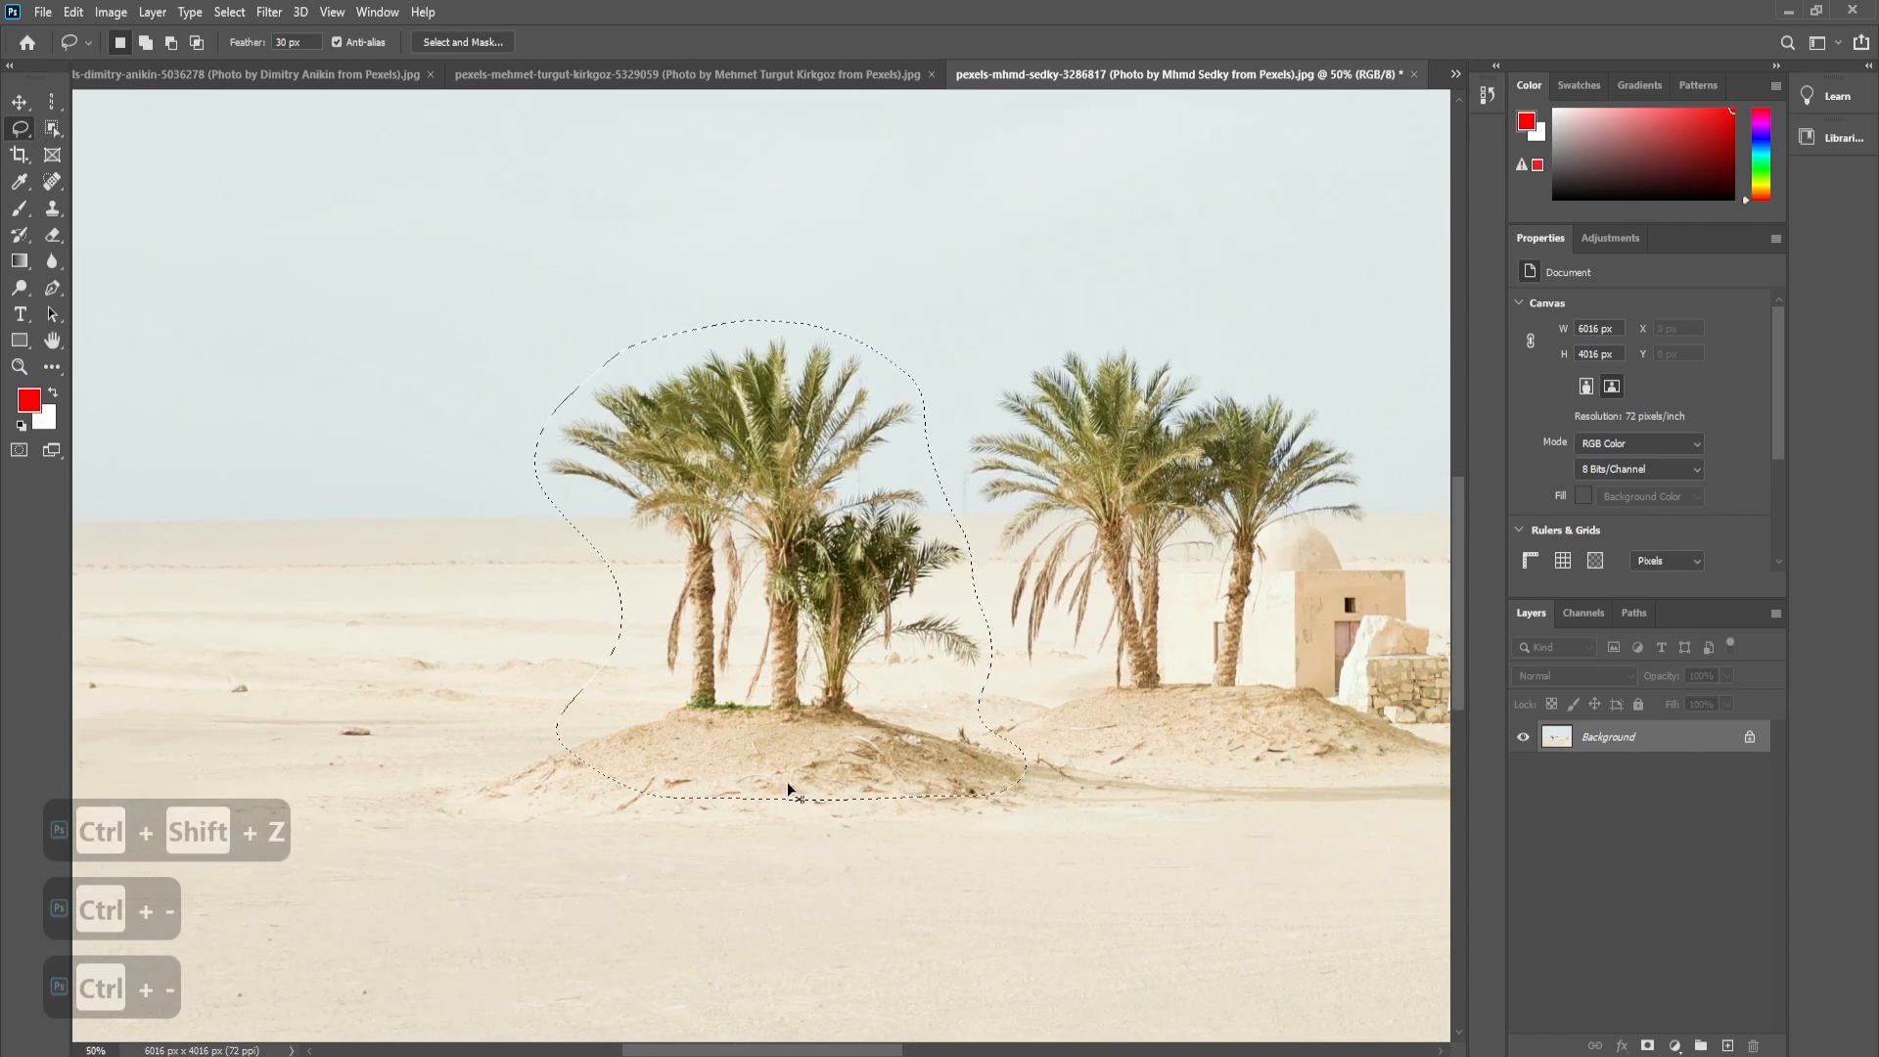
key(ctrl+j)
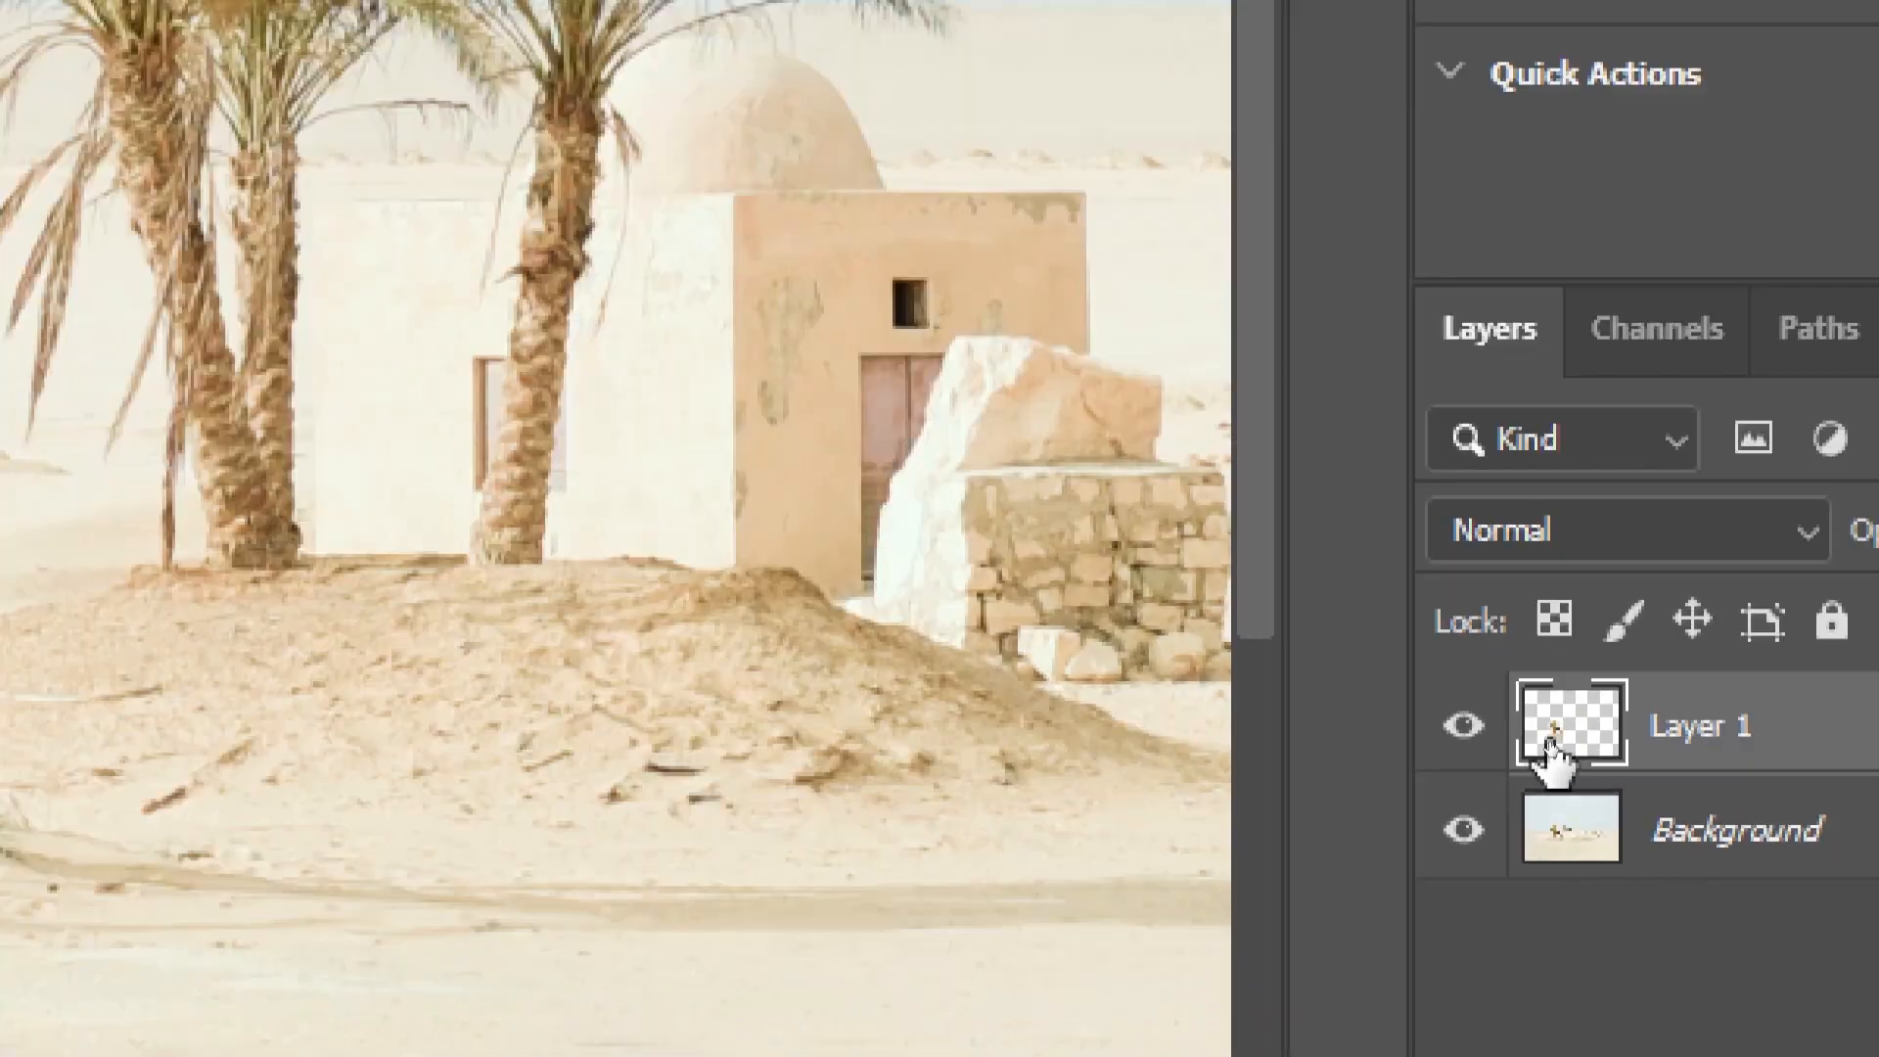
ctrl+click(1551, 744)
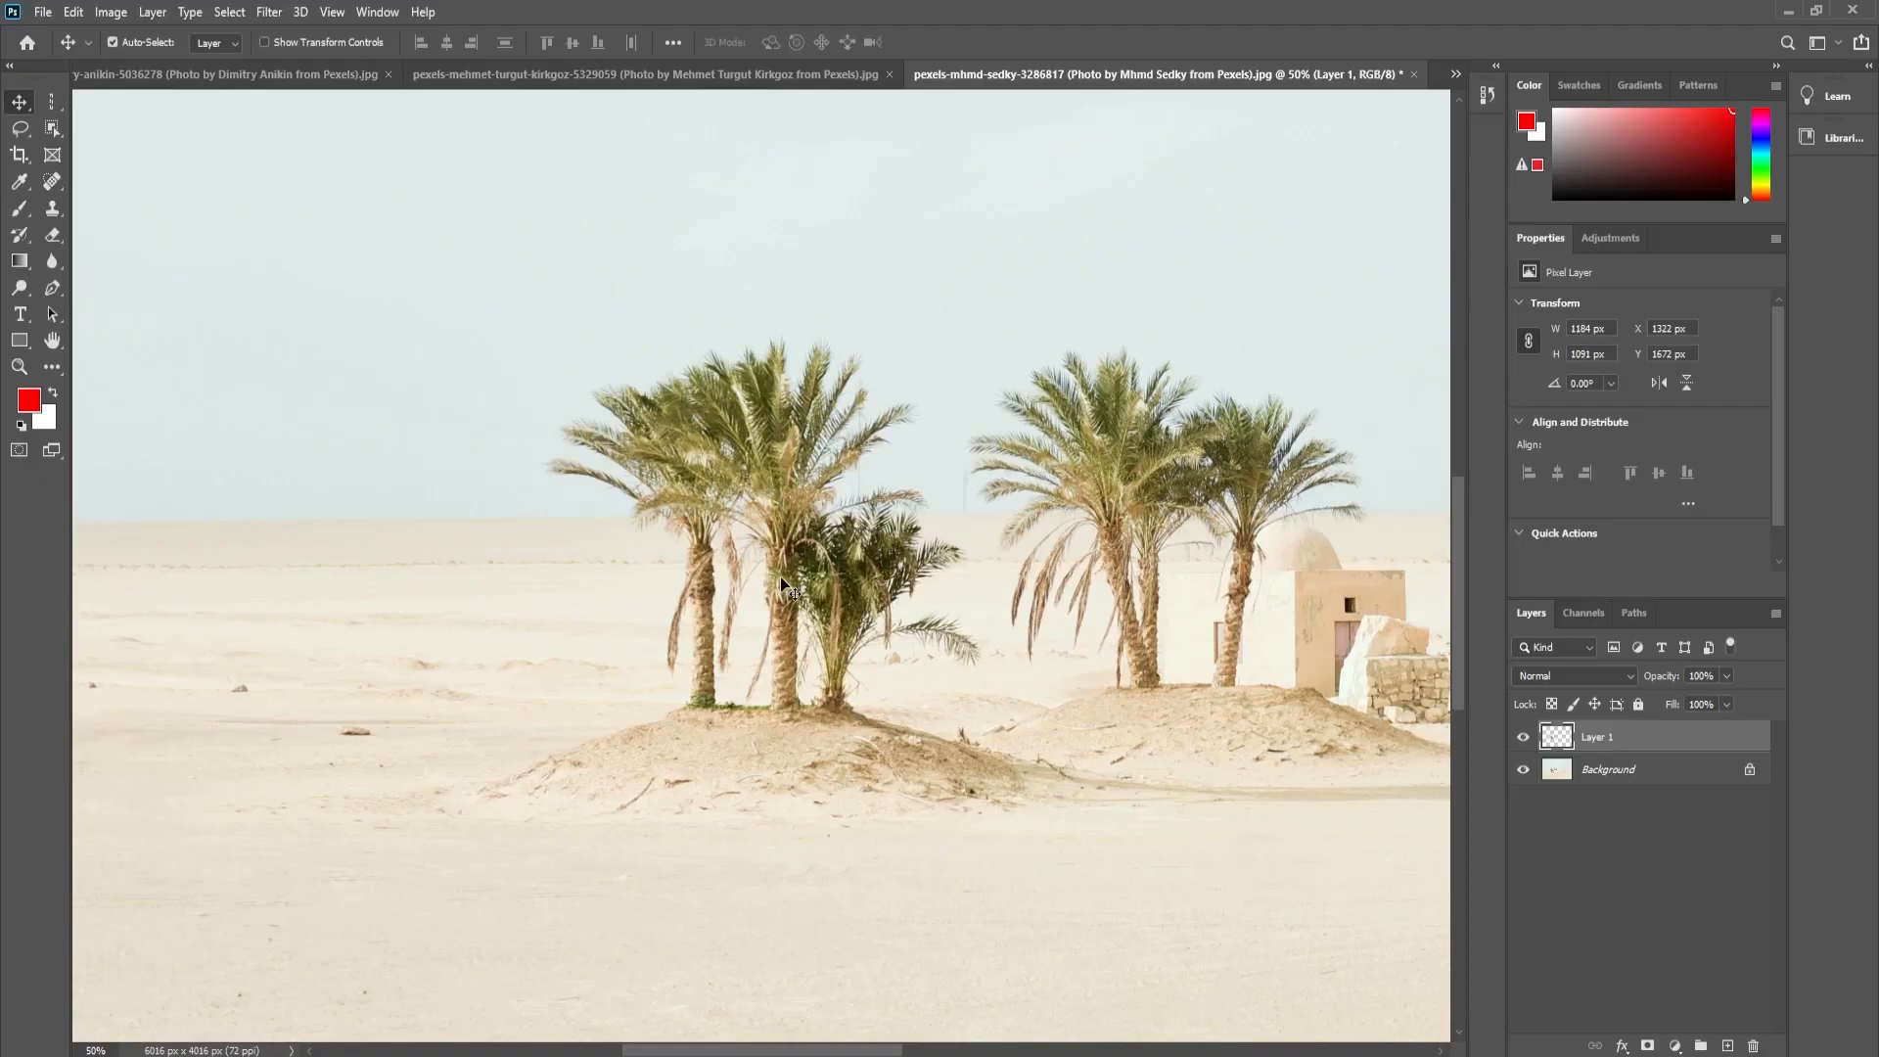
drag(784, 588, 364, 592)
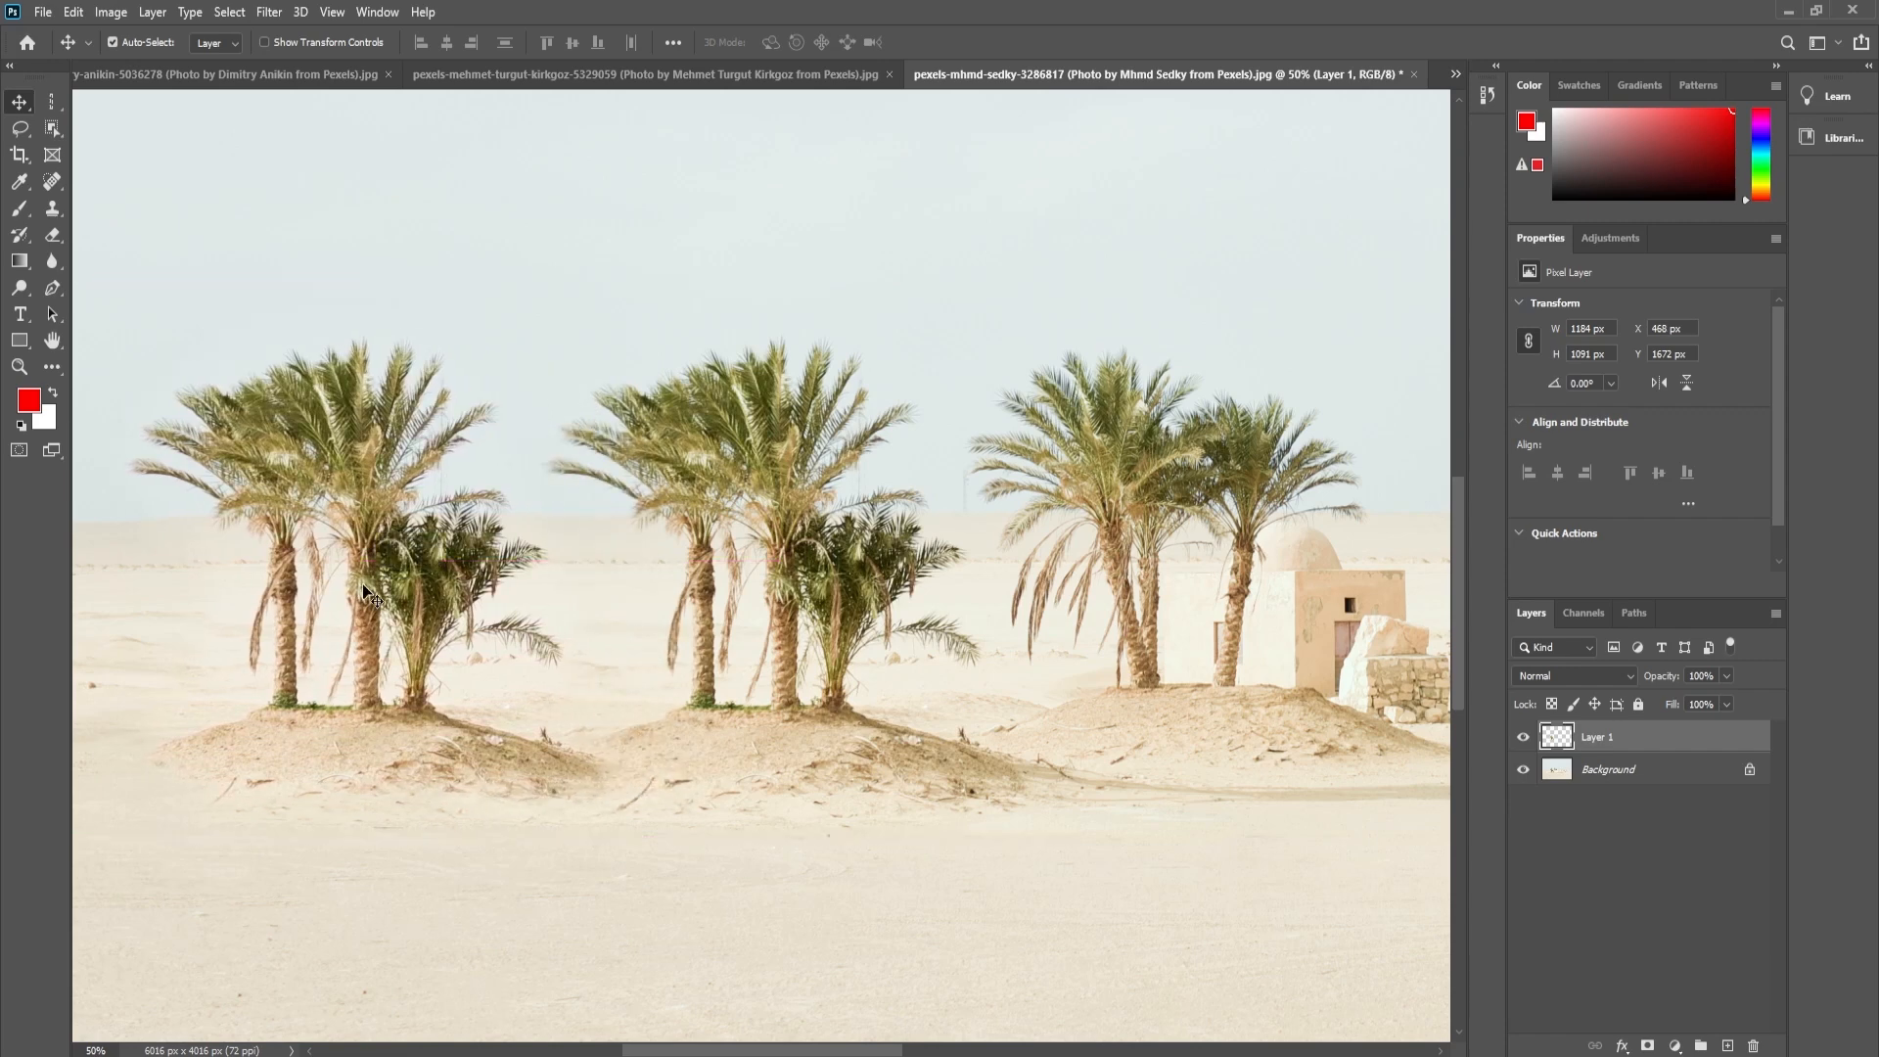
key(ctrl+0)
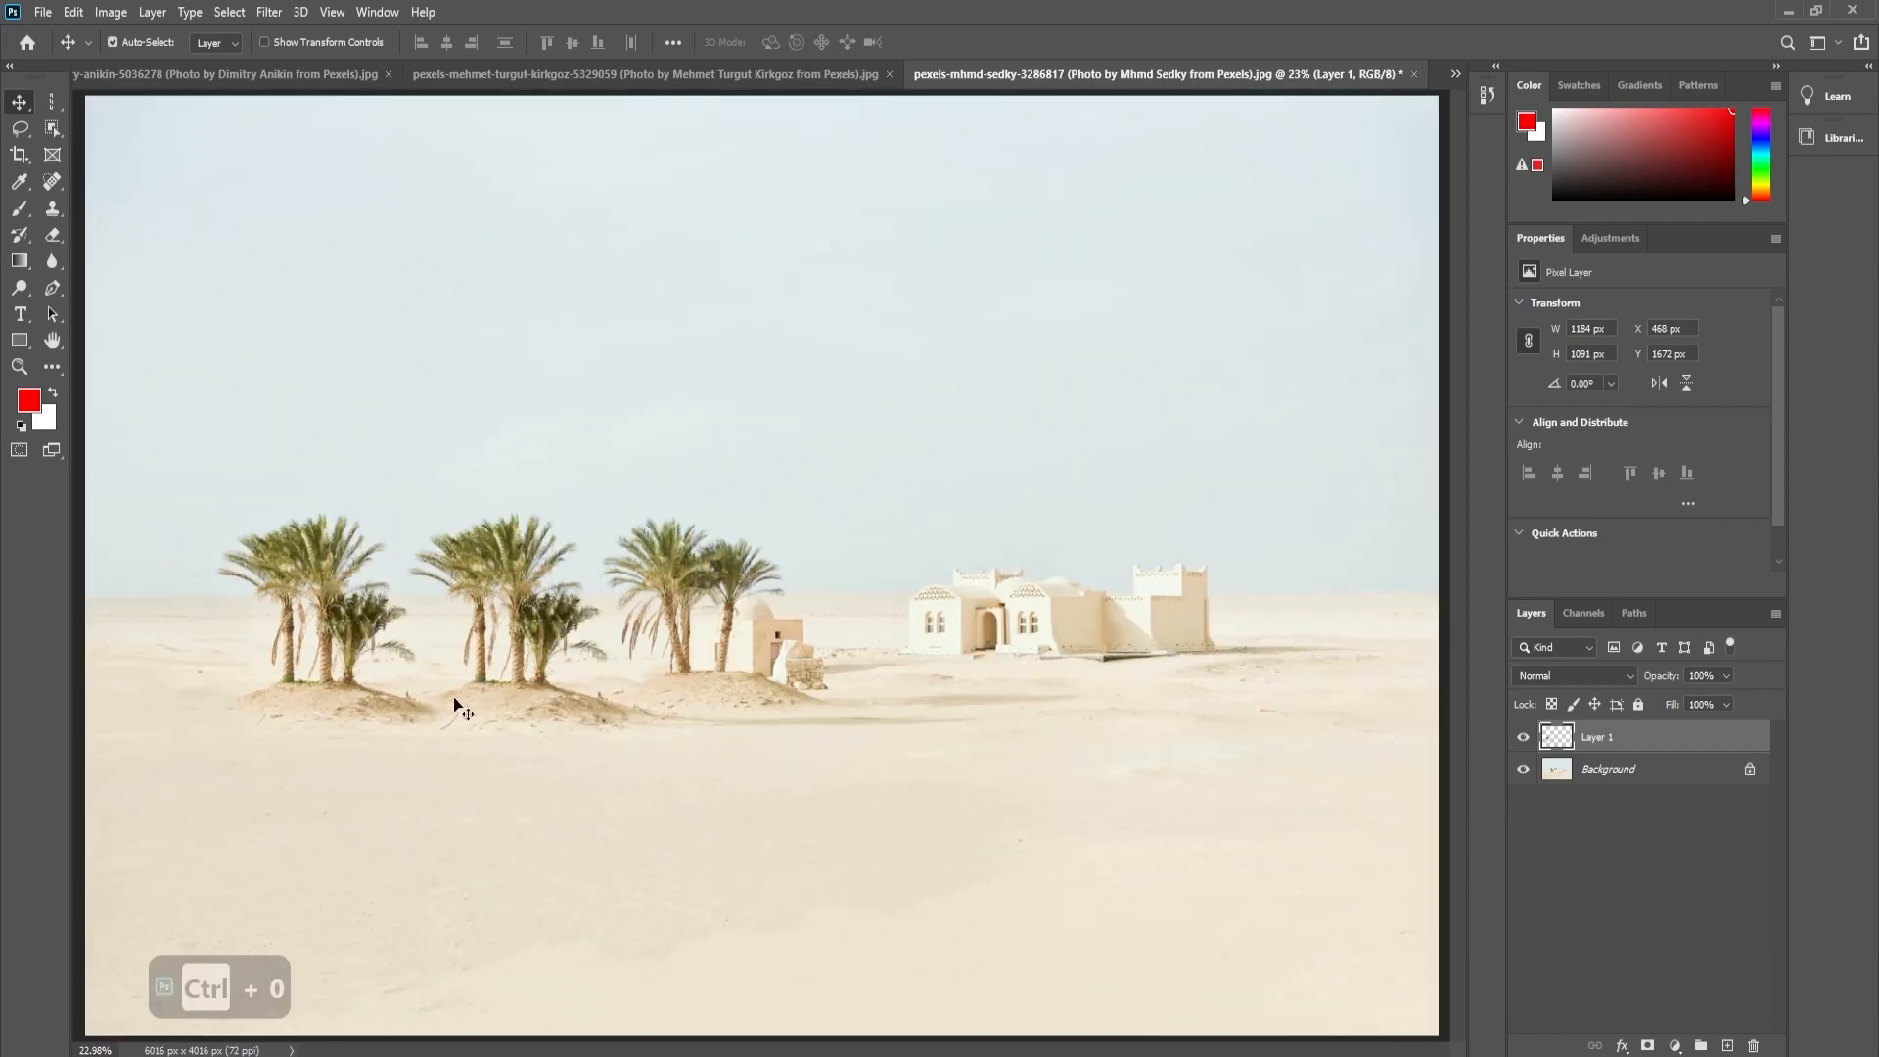
drag(350, 642, 323, 641)
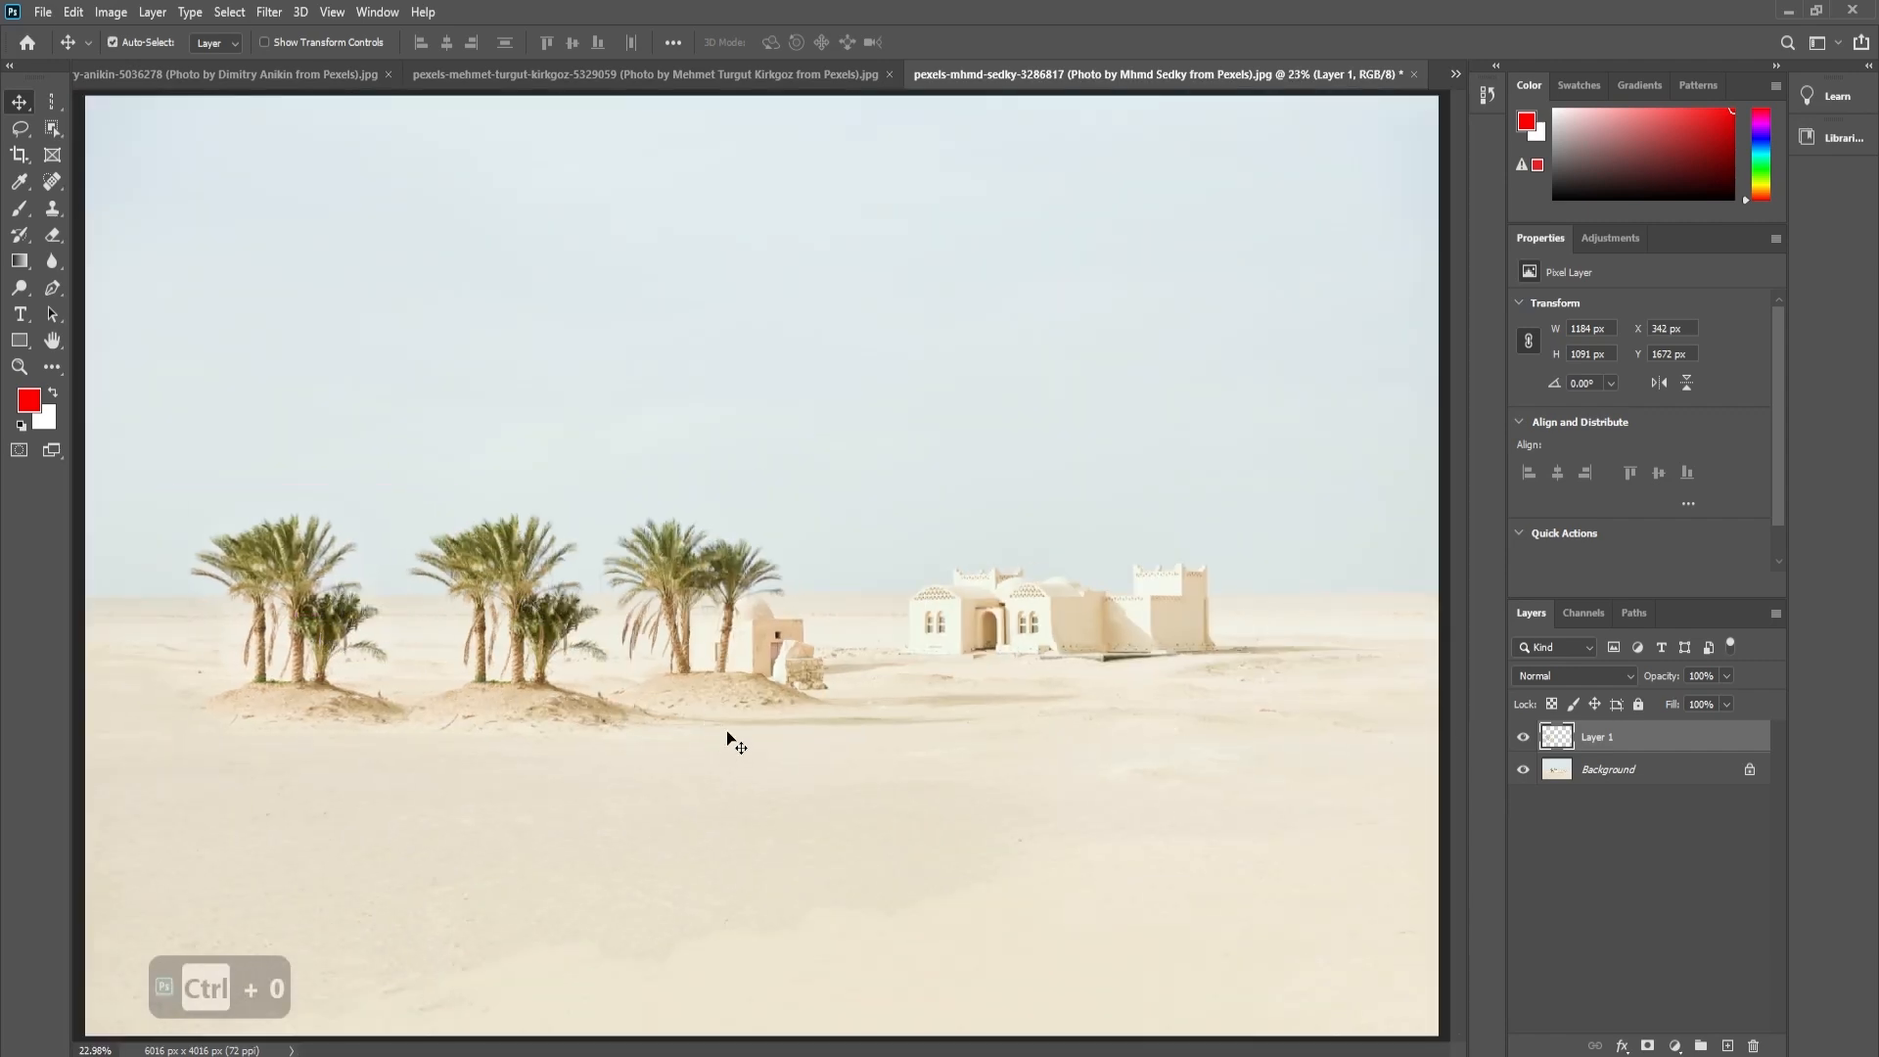
click(20, 128)
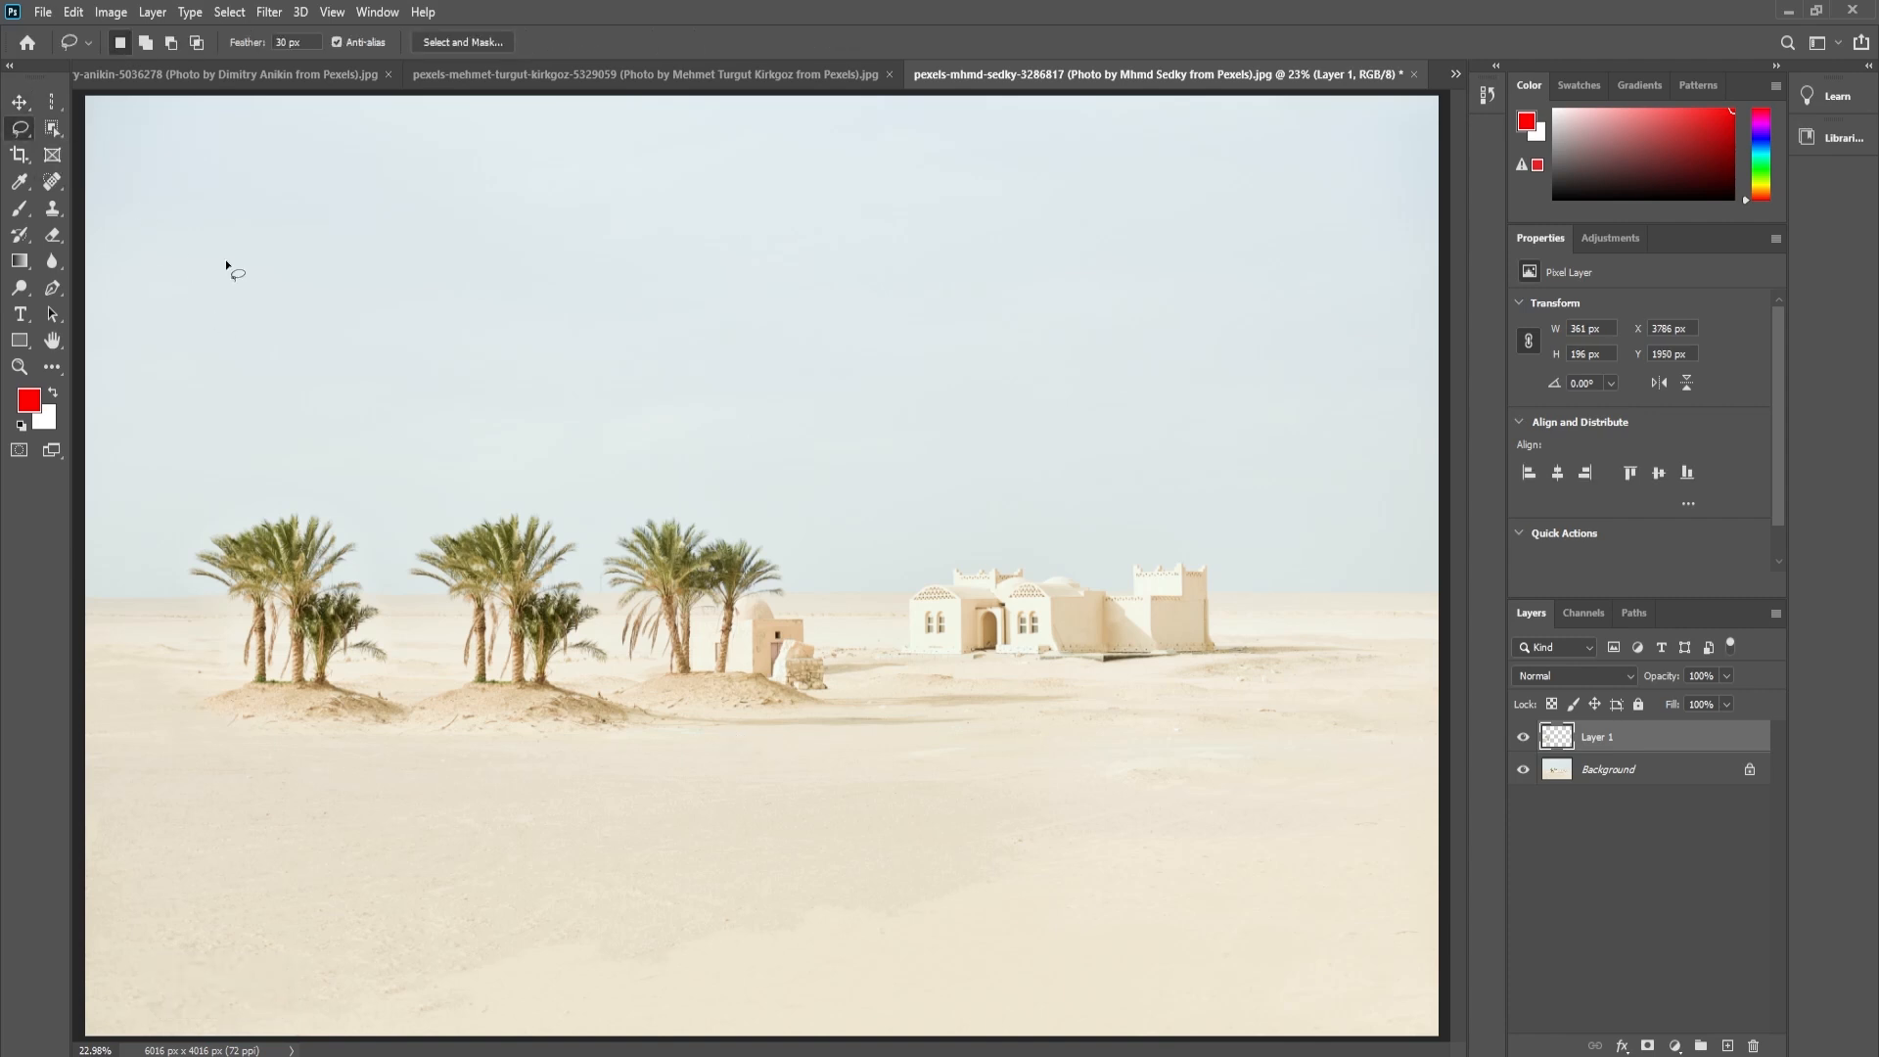
right_click(19, 133)
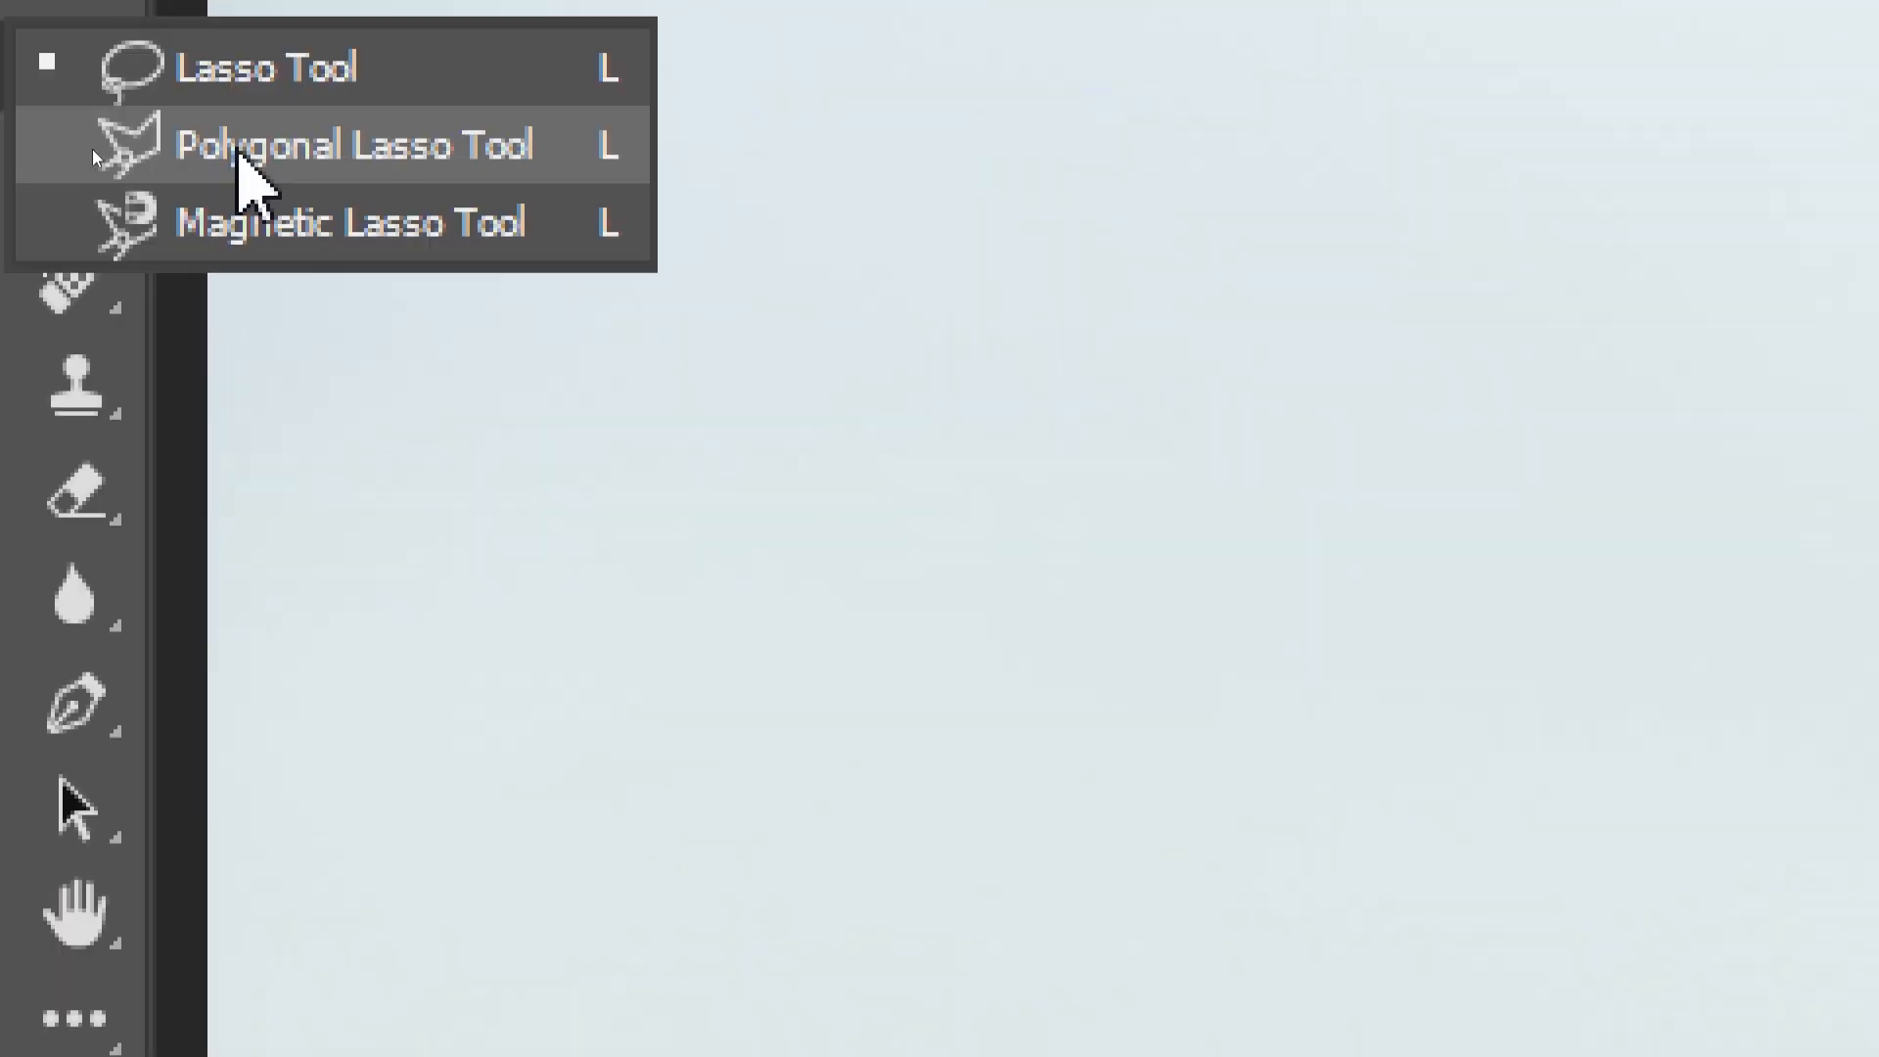
click(240, 155)
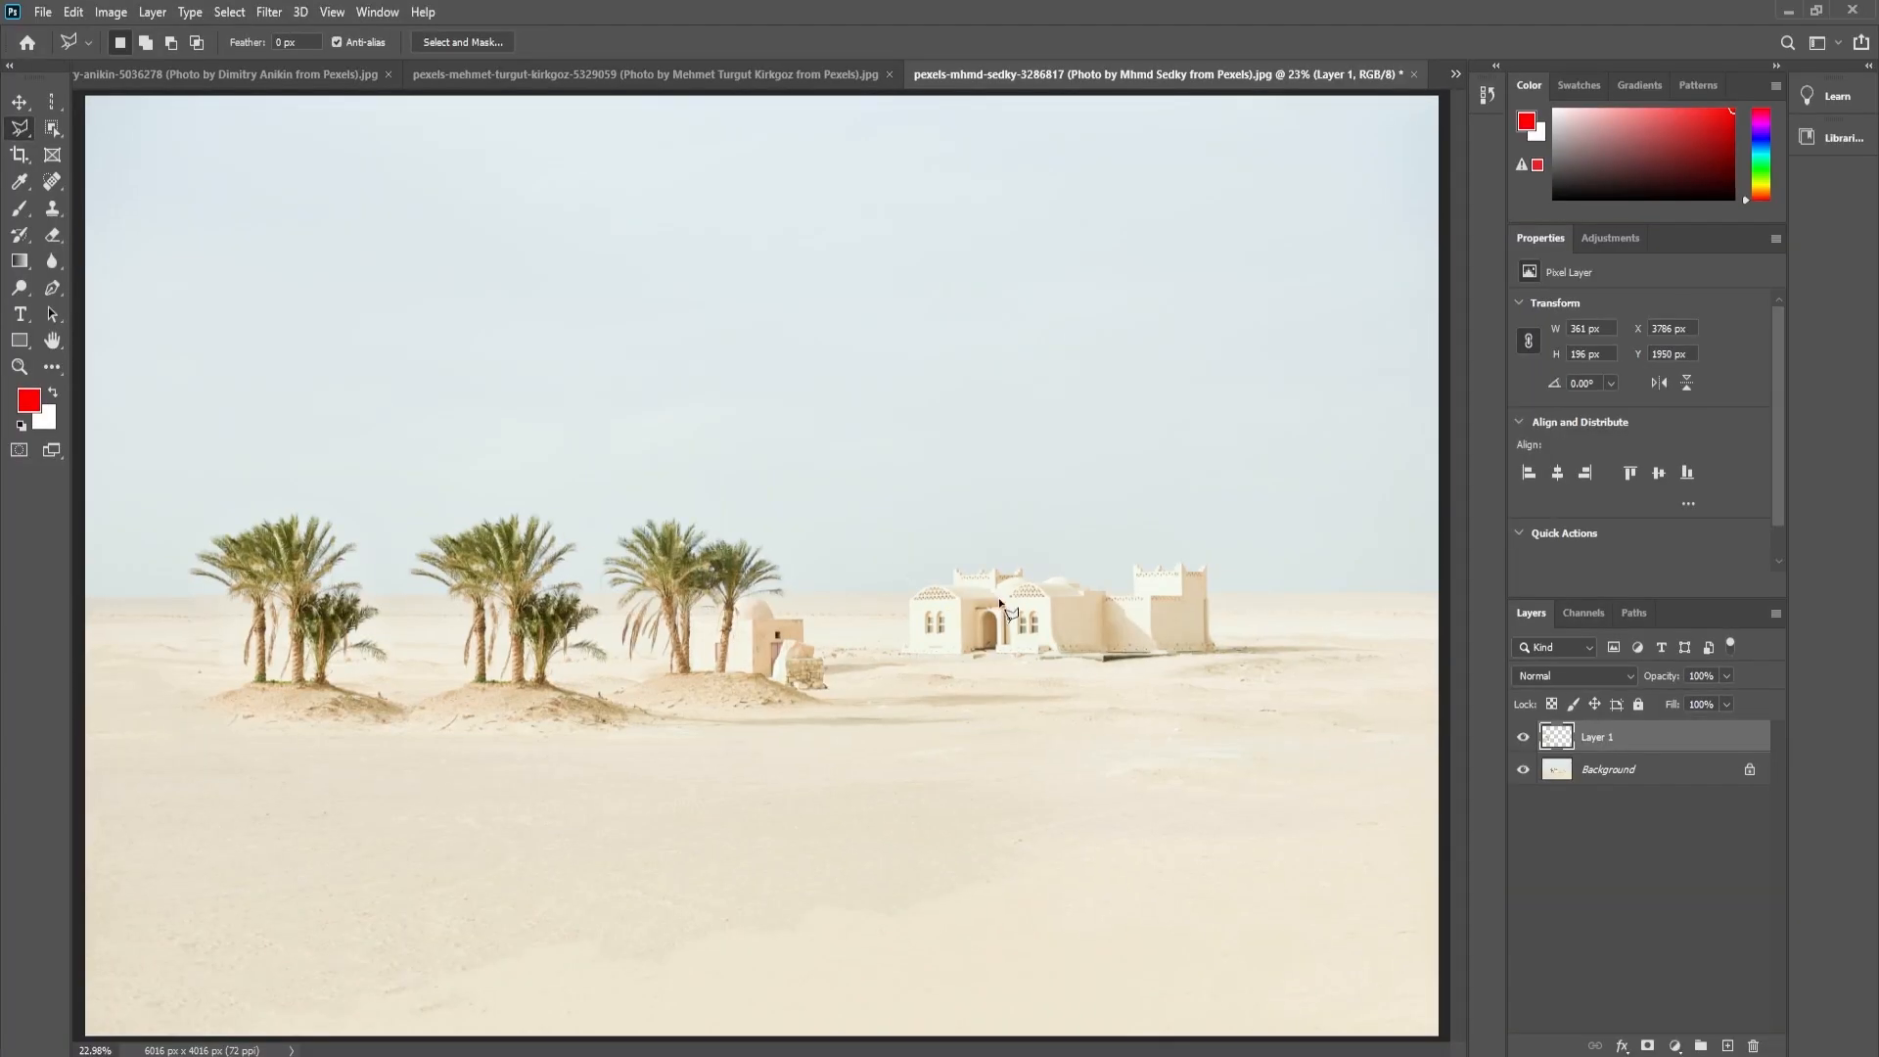
key(ctrl+space)
mouse_move(1053, 609)
mouse_down()
mouse_move(1136, 638)
mouse_move(982, 649)
mouse_up()
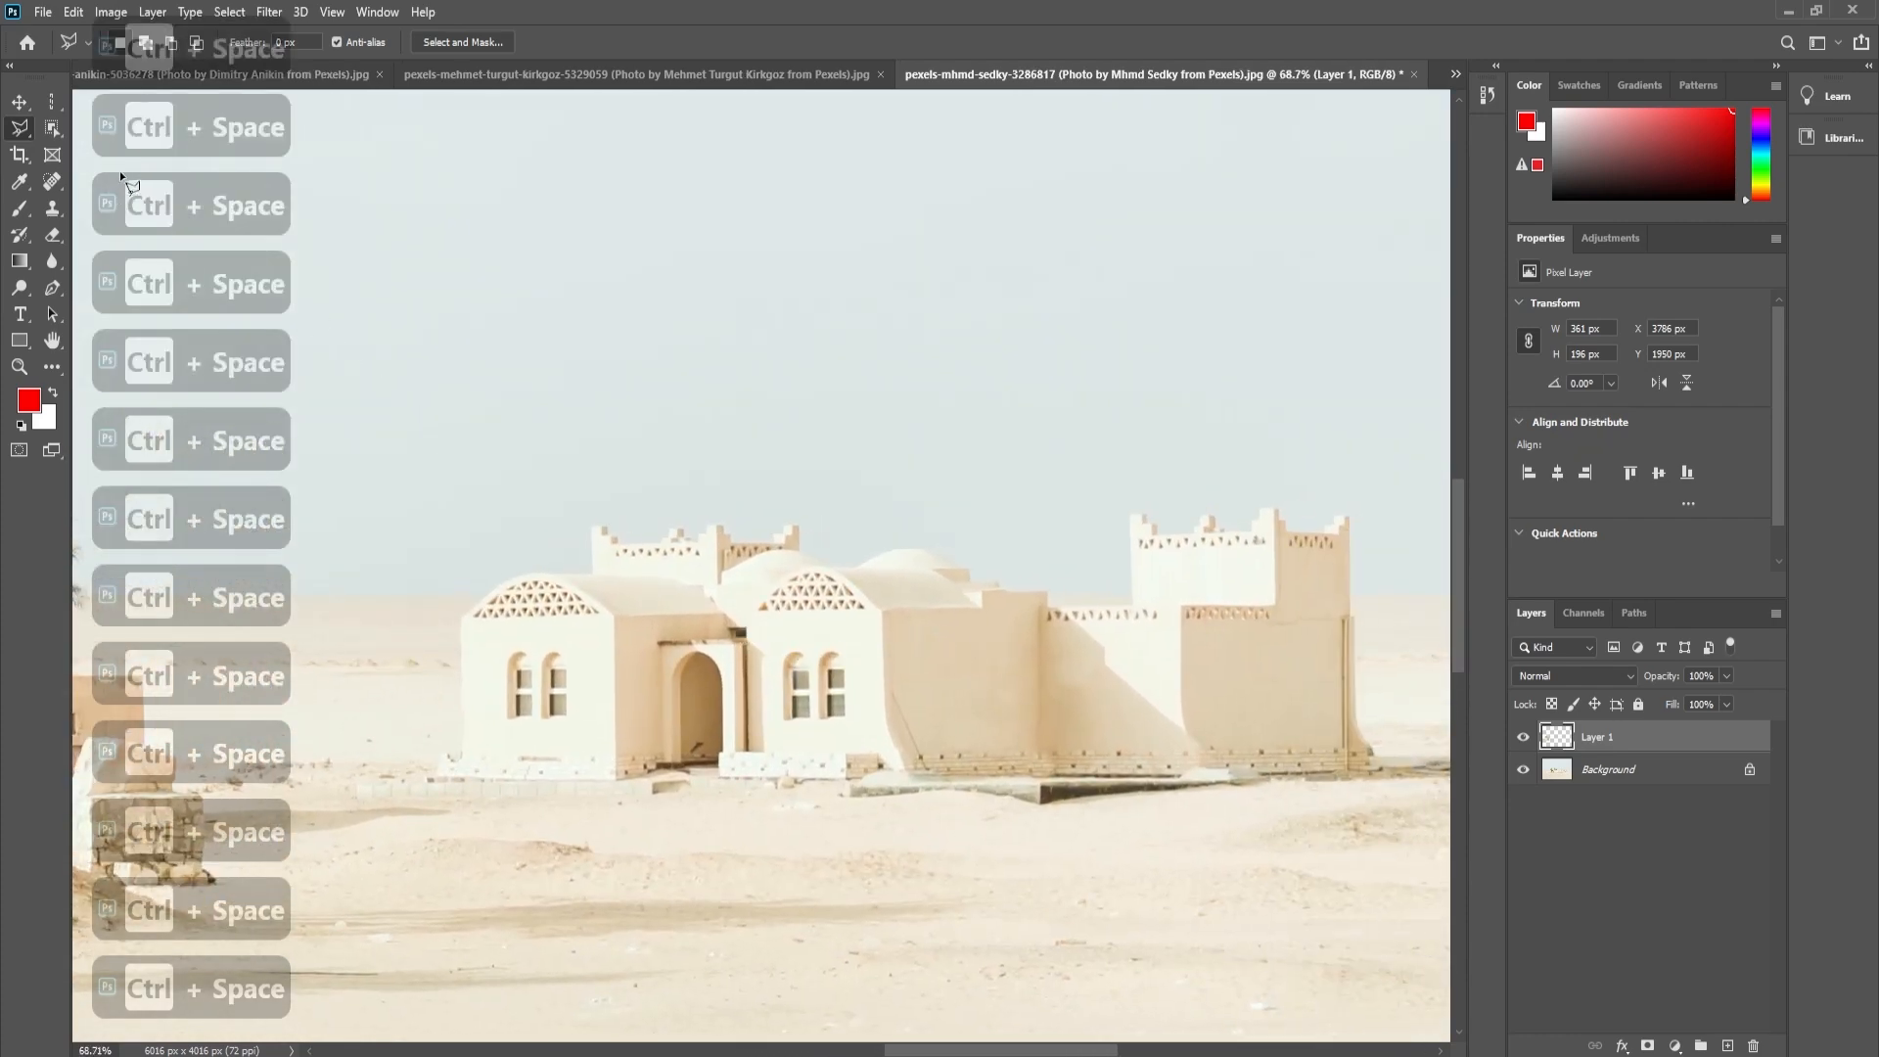
- Try to trace the building's crenellated rear wall with the freehand Lasso tool at 30 px feather
right_click(18, 130)
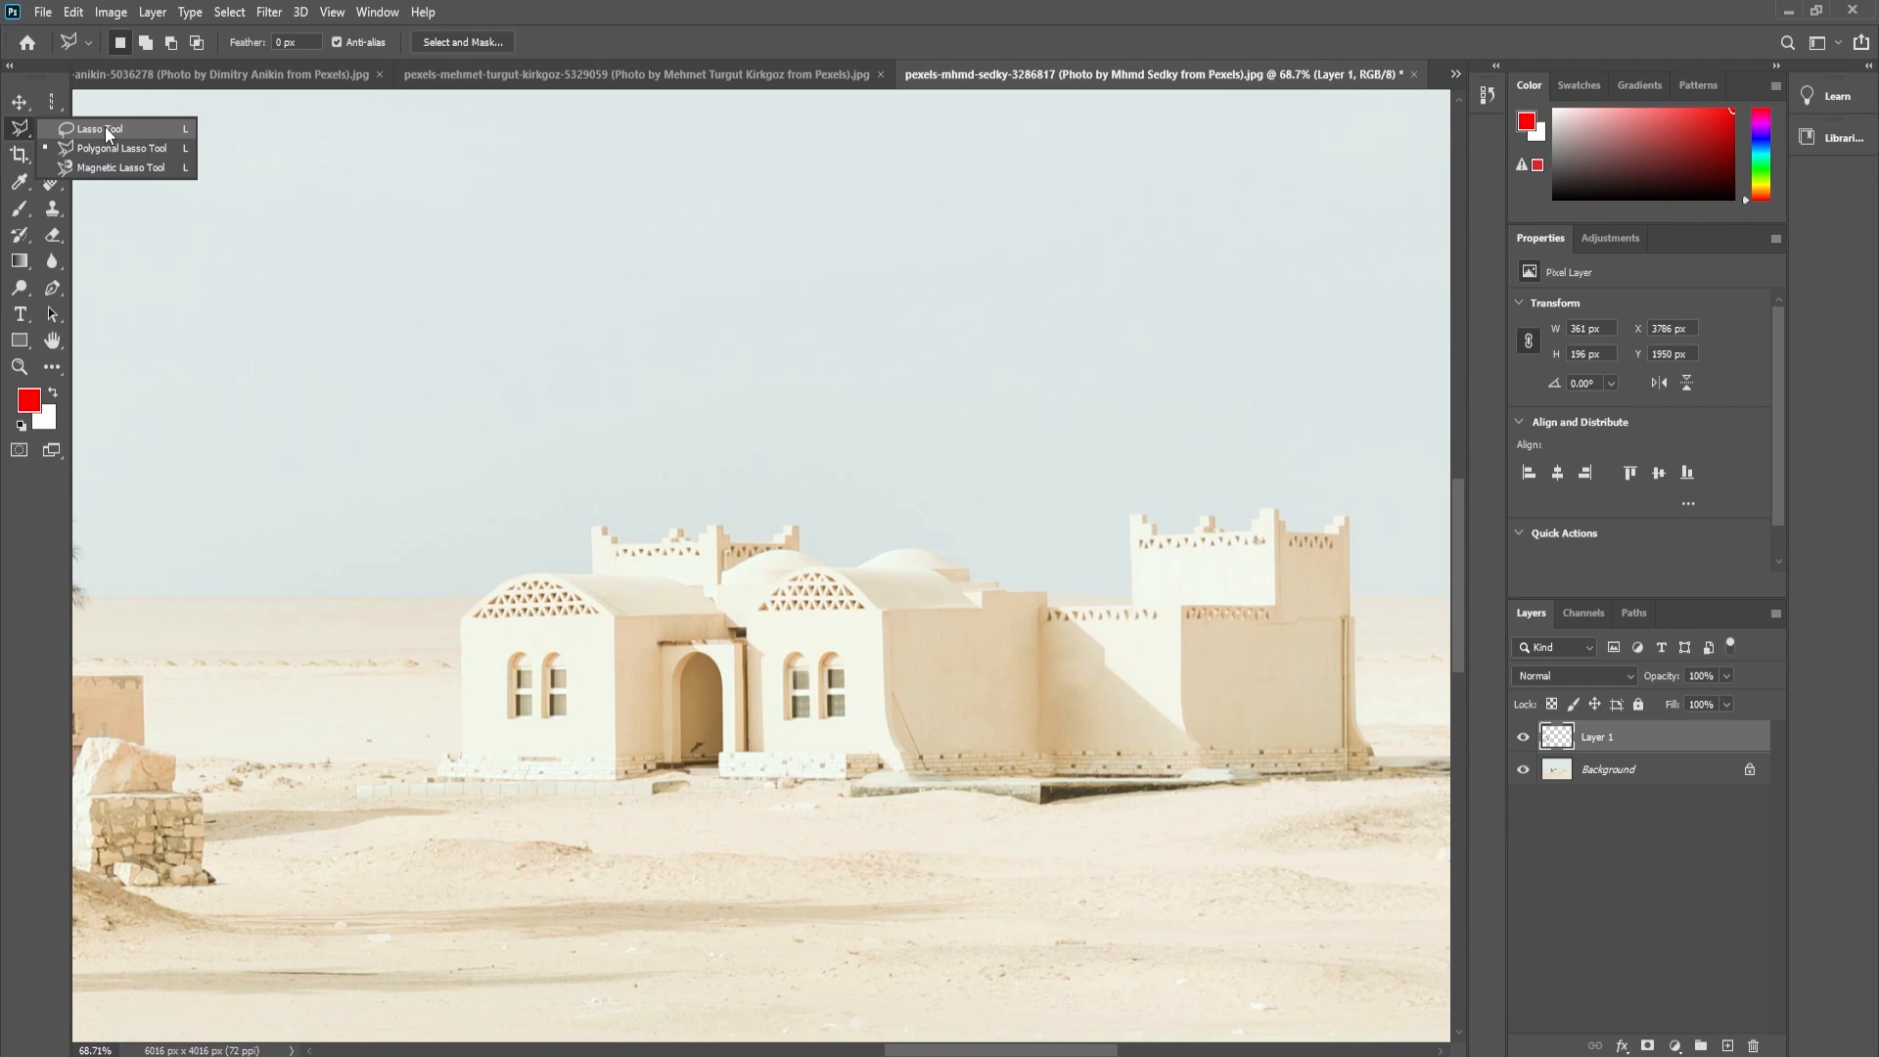
click(104, 129)
key(ctrl+space)
drag(628, 548, 742, 583)
key(space)
drag(502, 596, 553, 663)
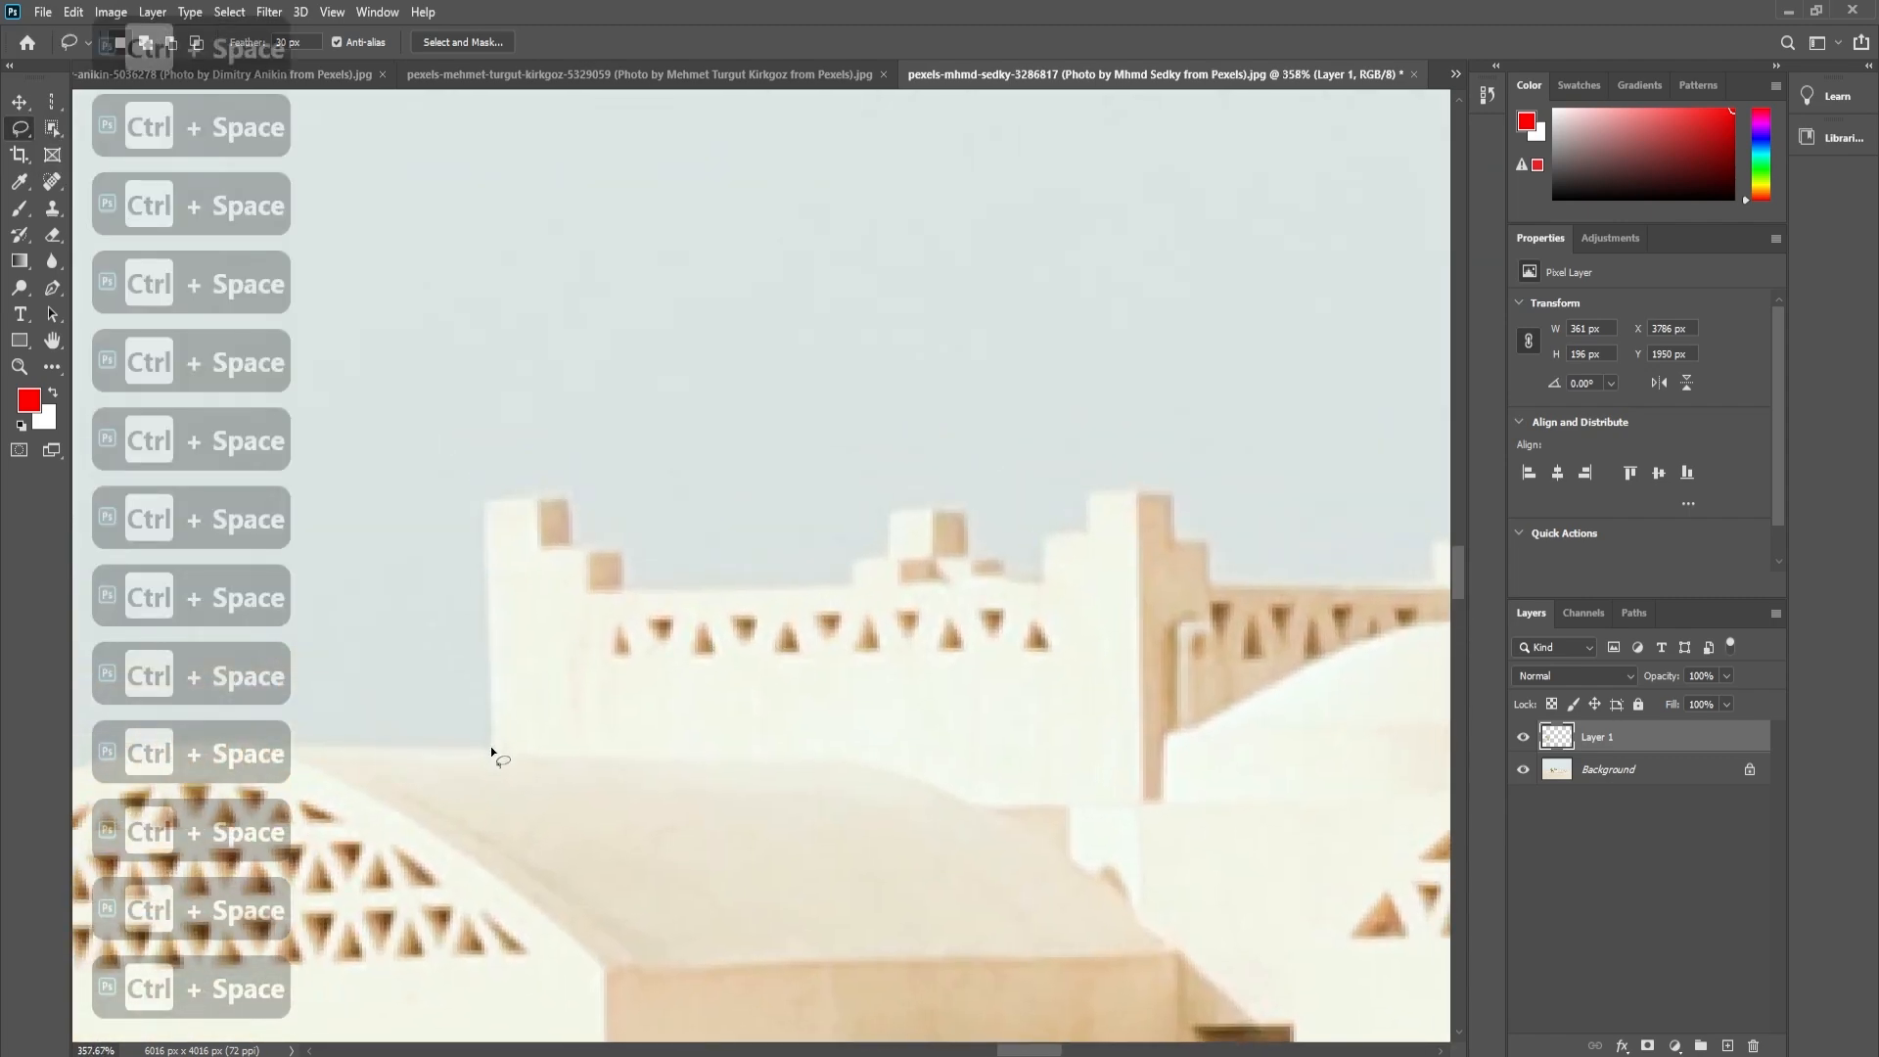
mouse_move(494, 751)
mouse_down()
mouse_move(489, 503)
mouse_move(569, 500)
mouse_move(571, 541)
mouse_move(616, 547)
mouse_move(627, 586)
mouse_move(835, 588)
mouse_up()
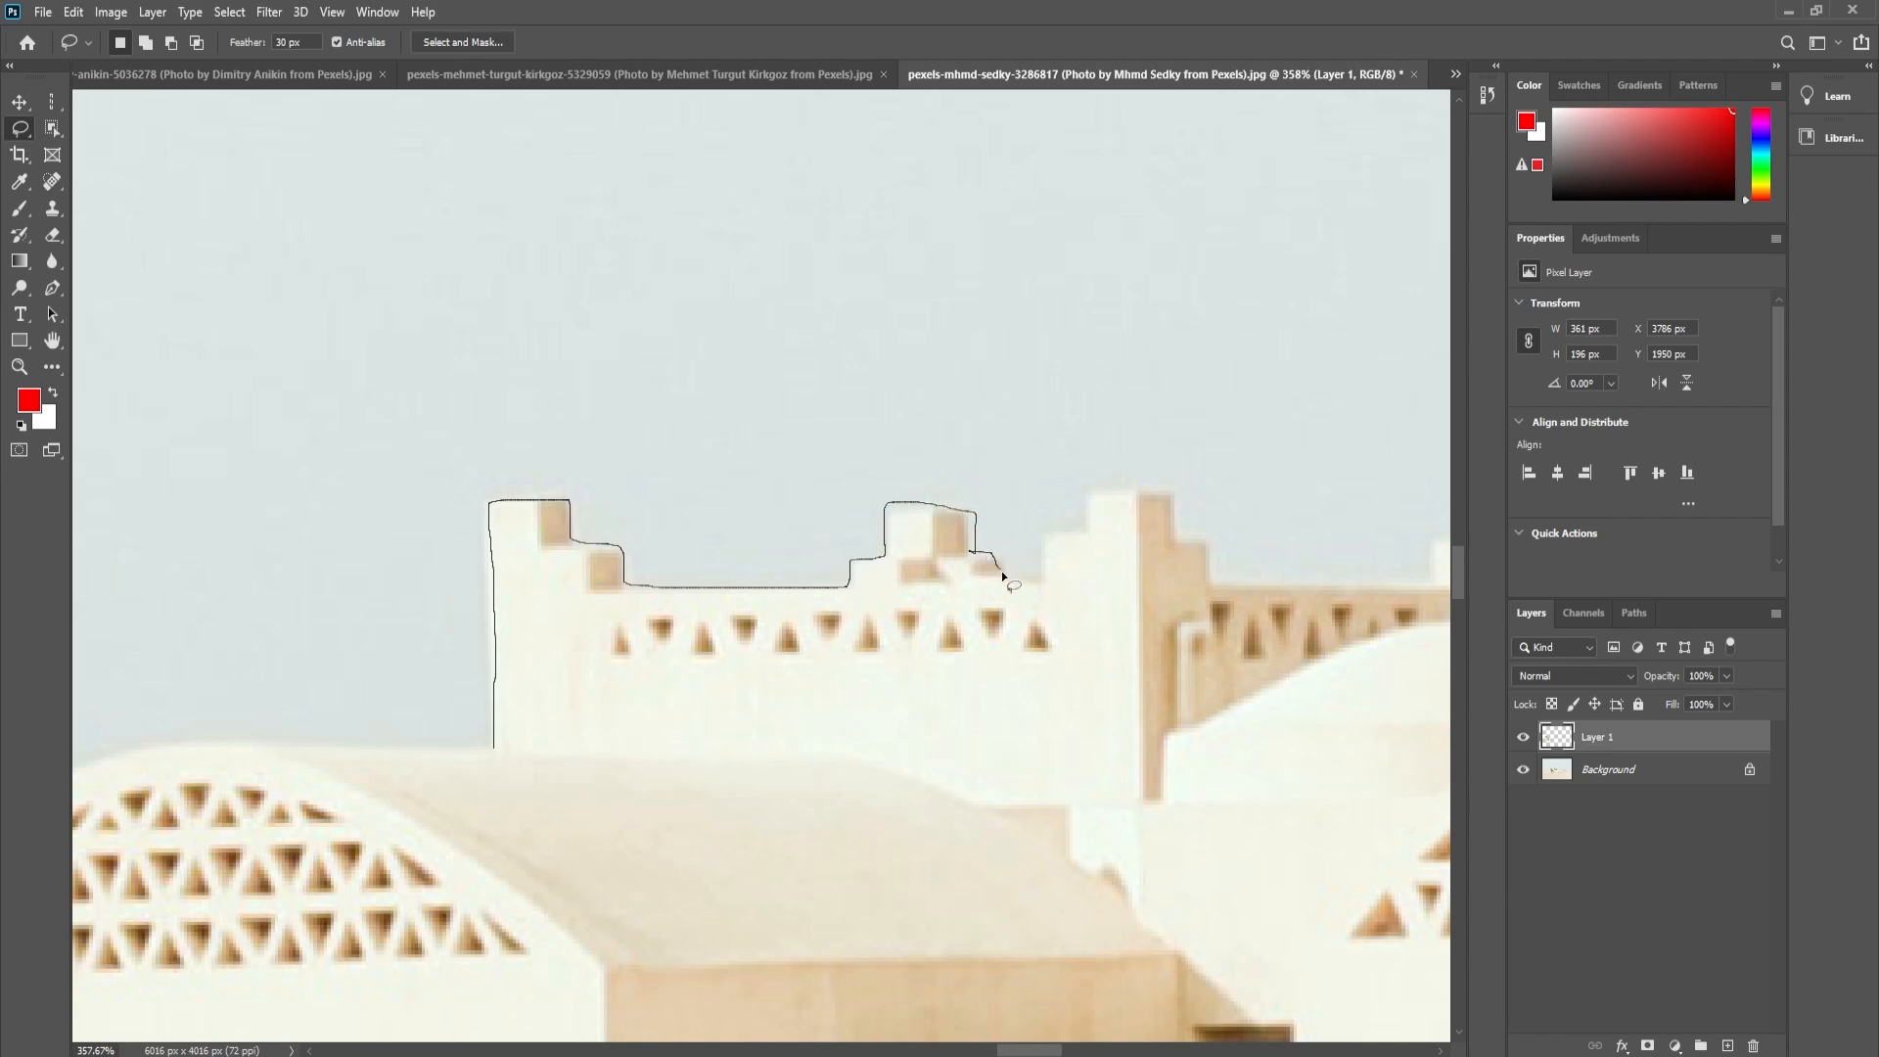
mouse_move(1043, 582)
mouse_down()
mouse_move(1042, 536)
mouse_move(1078, 534)
mouse_move(1071, 776)
mouse_move(685, 776)
mouse_up()
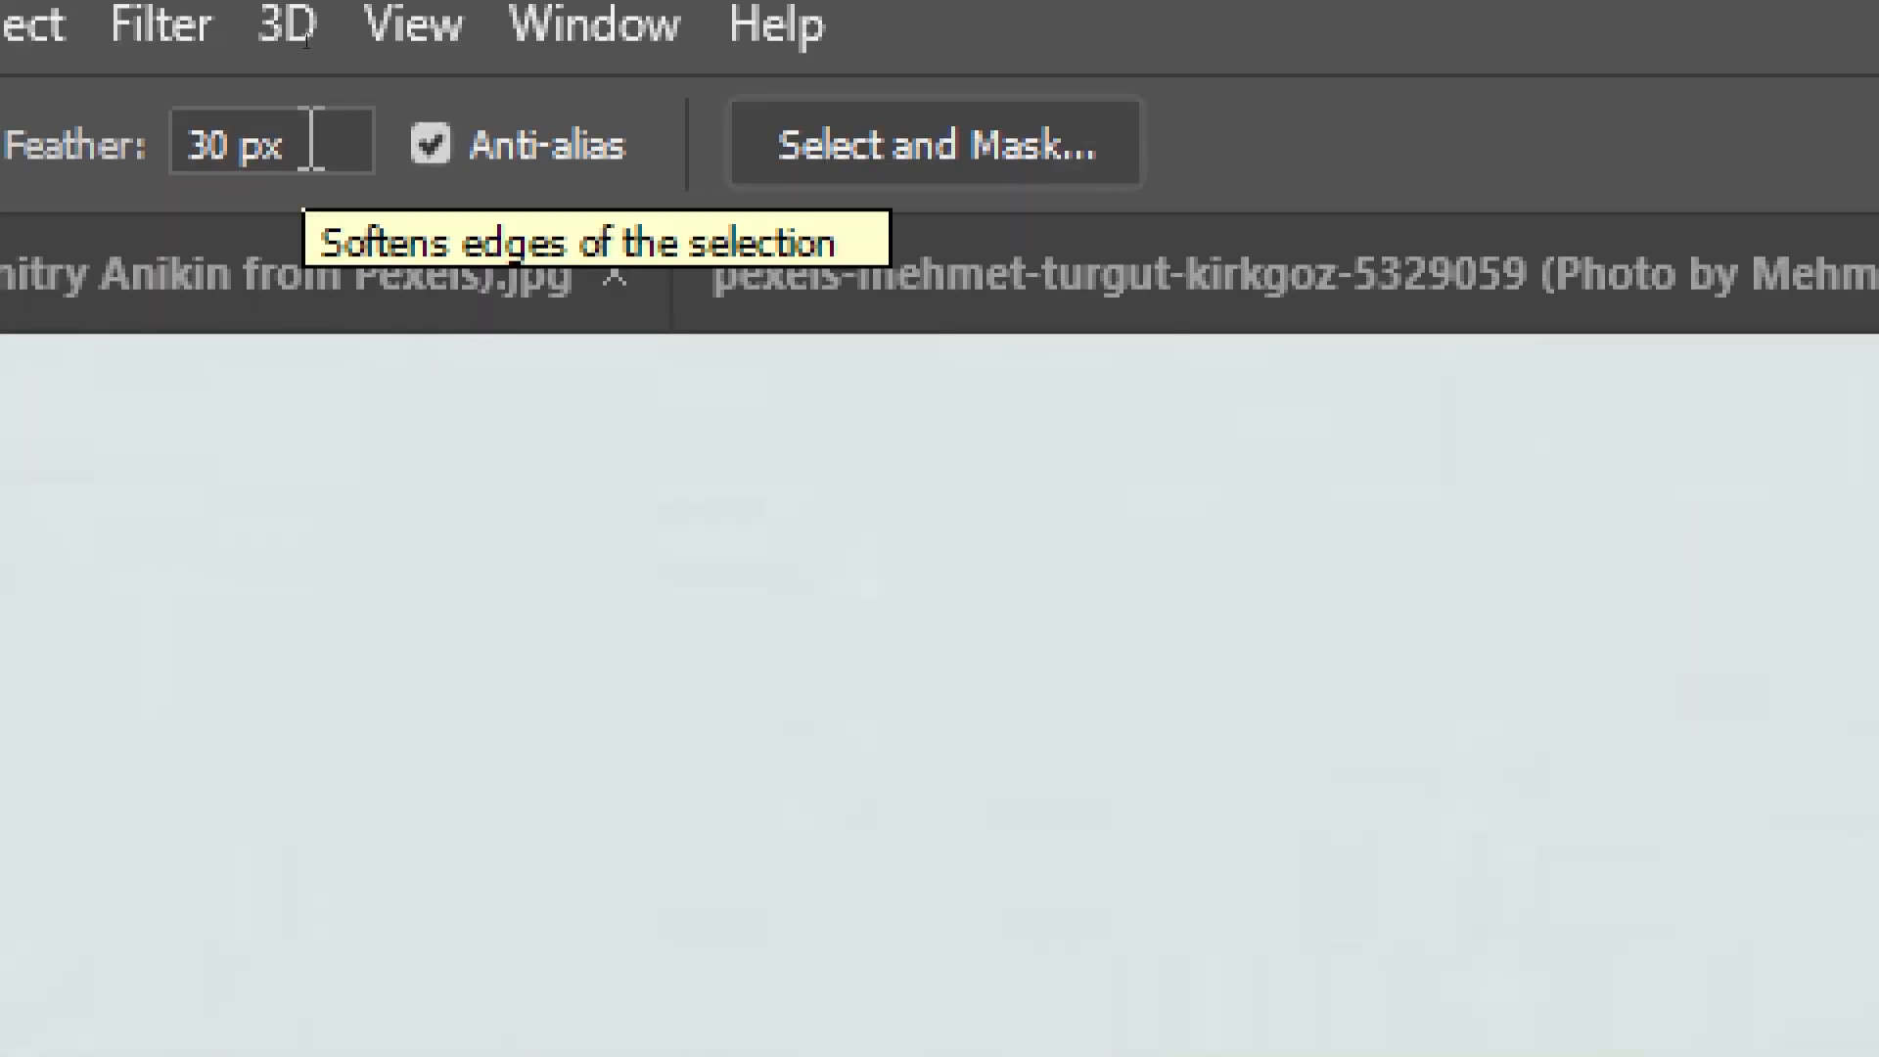
- Set the Lasso feather to 0 px, clear the rounded selection and retrace the crenellated wall freehand
click(307, 42)
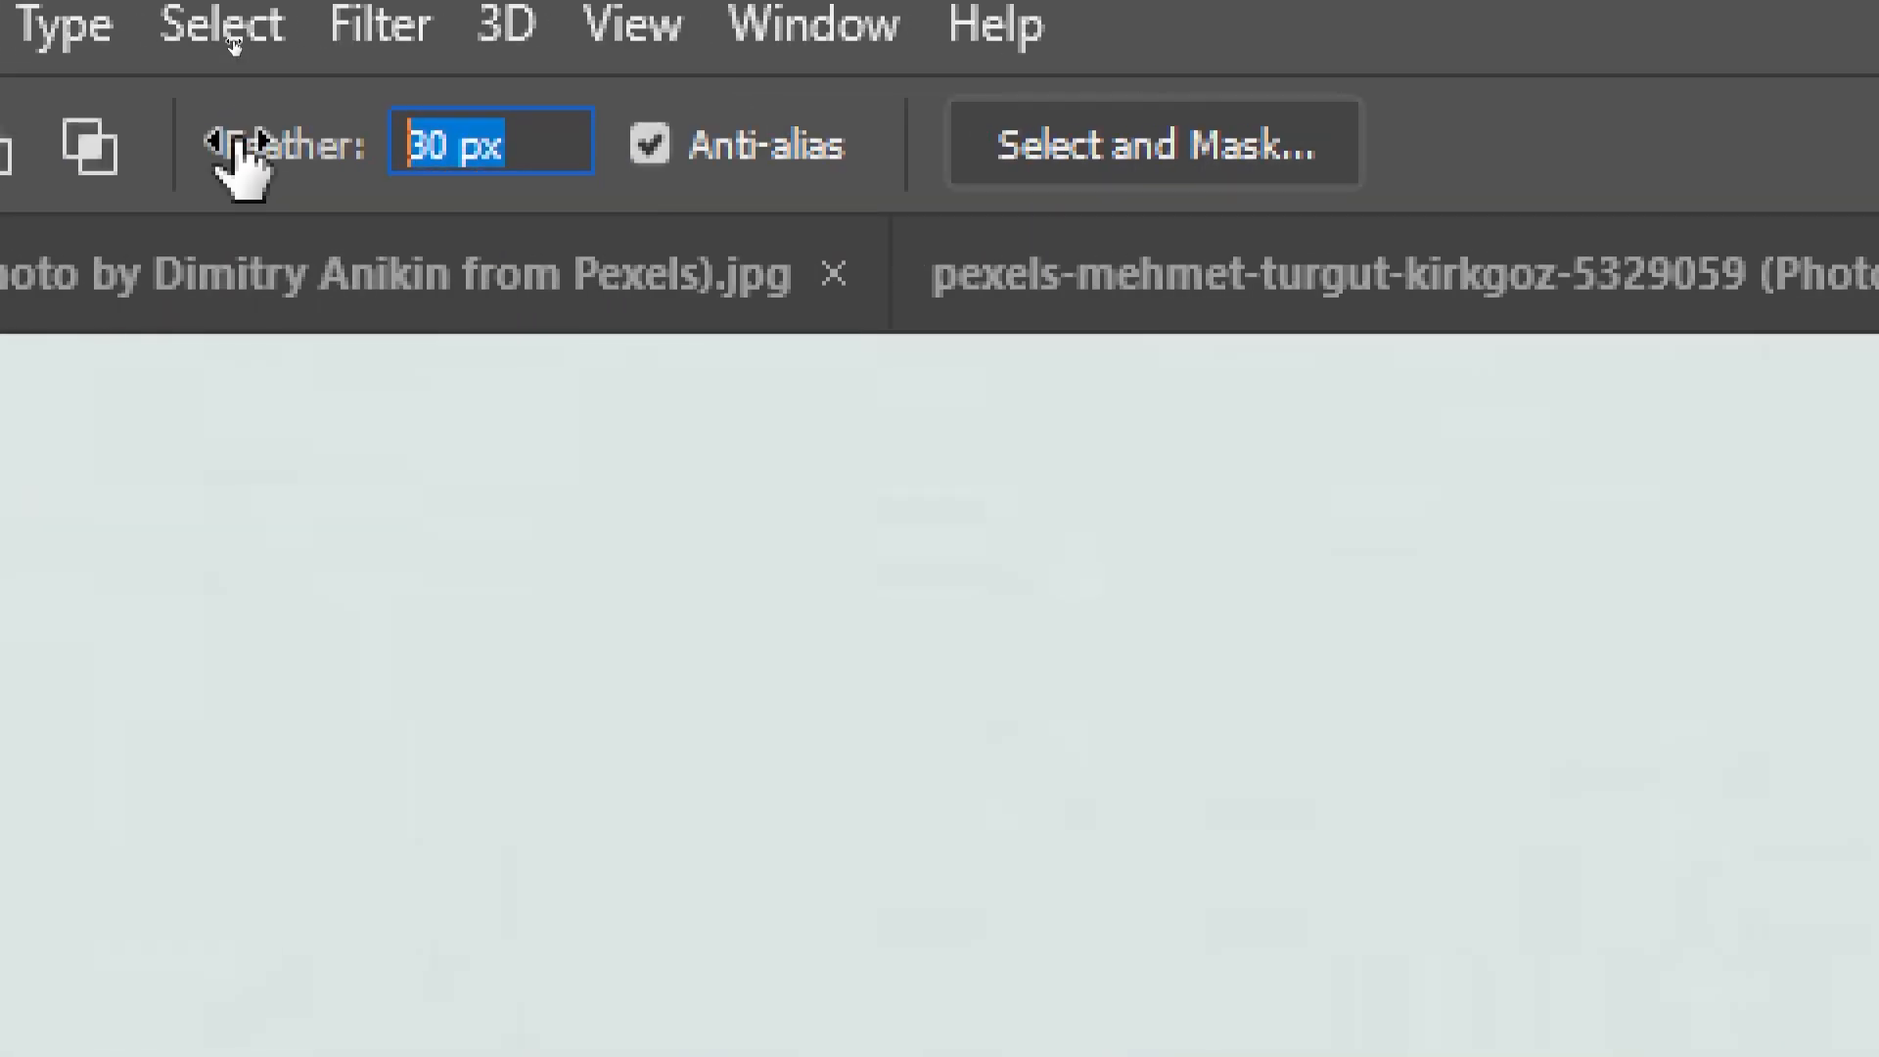
text(0)
key(Return)
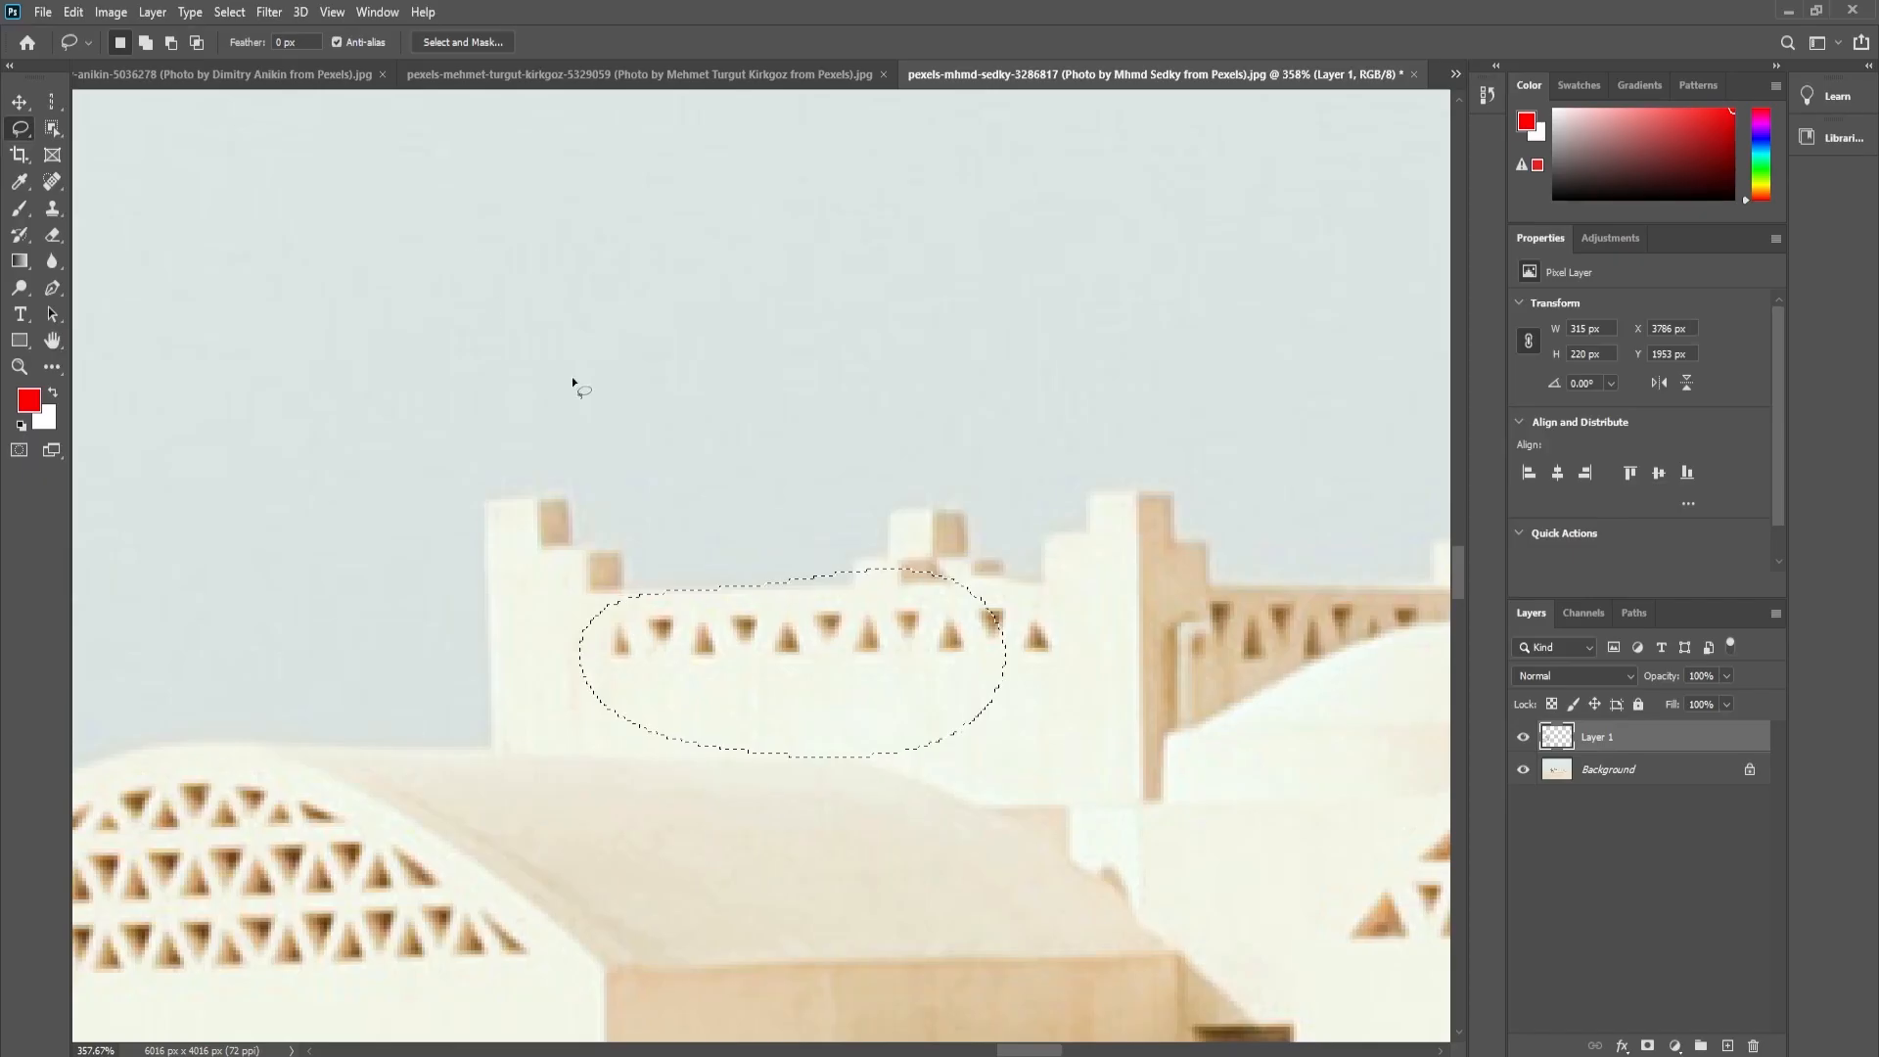
key(ctrl+d)
drag(497, 750, 494, 501)
mouse_move(613, 588)
mouse_down()
mouse_move(868, 587)
mouse_move(862, 559)
mouse_move(901, 559)
mouse_move(896, 515)
mouse_move(964, 520)
mouse_move(970, 553)
mouse_move(1015, 551)
mouse_move(1016, 573)
mouse_move(1053, 581)
mouse_move(1049, 533)
mouse_move(1085, 535)
mouse_move(1086, 500)
mouse_move(1171, 496)
mouse_move(1176, 542)
mouse_move(1213, 556)
mouse_move(1218, 788)
mouse_move(509, 756)
mouse_up()
- Deselect the traced wall and choose the freehand Lasso tool again
key(ctrl+d)
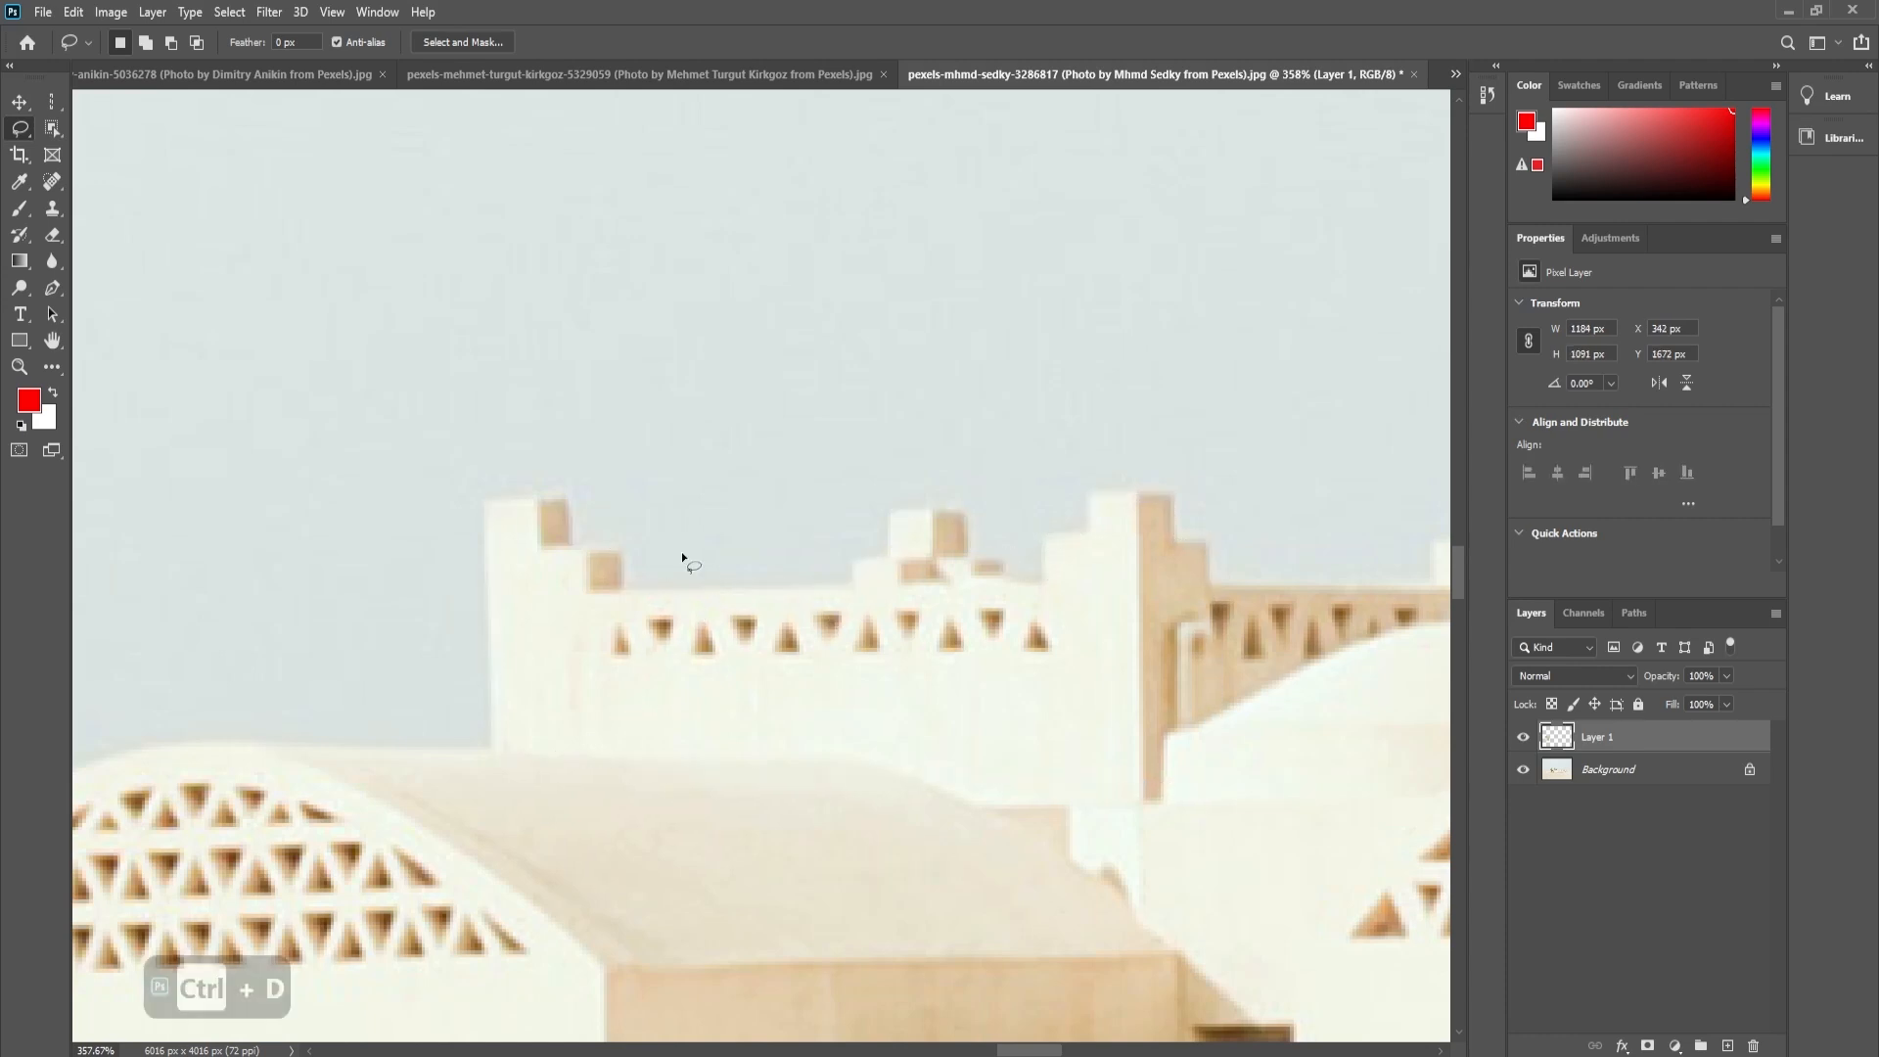
right_click(19, 129)
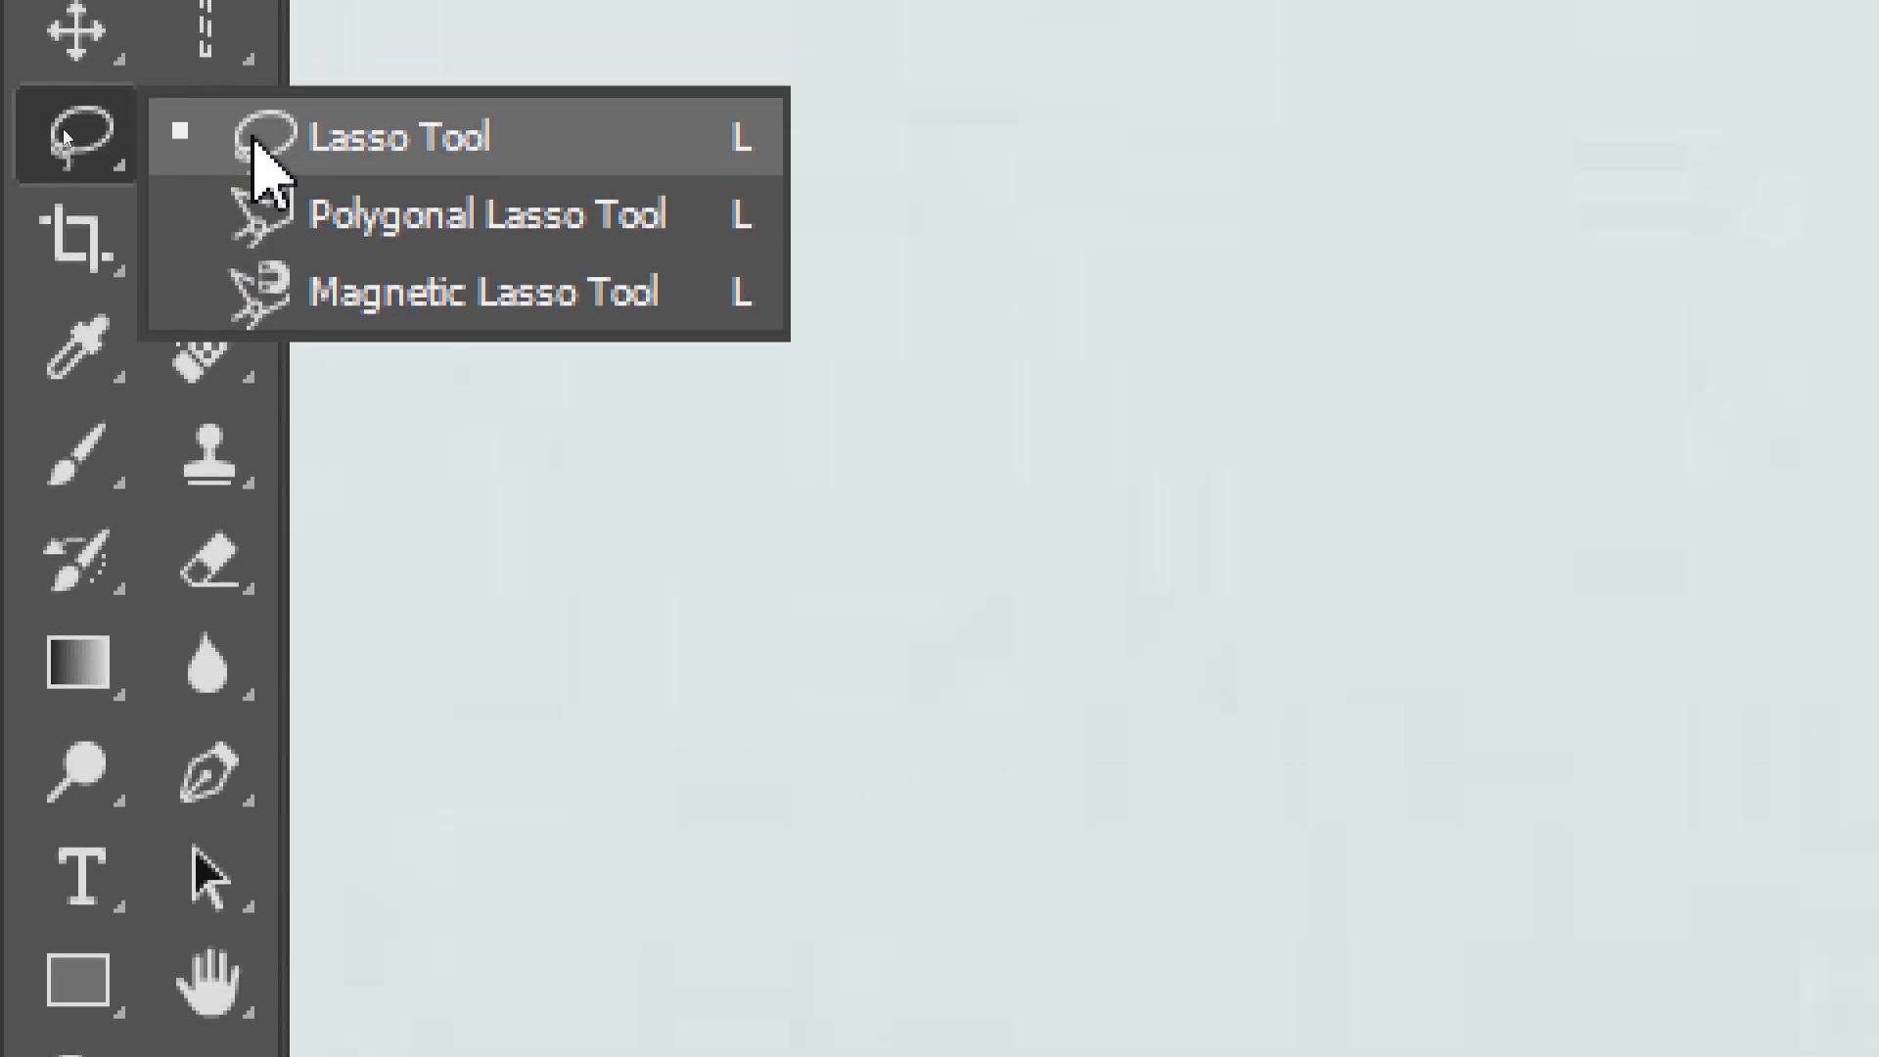
click(260, 157)
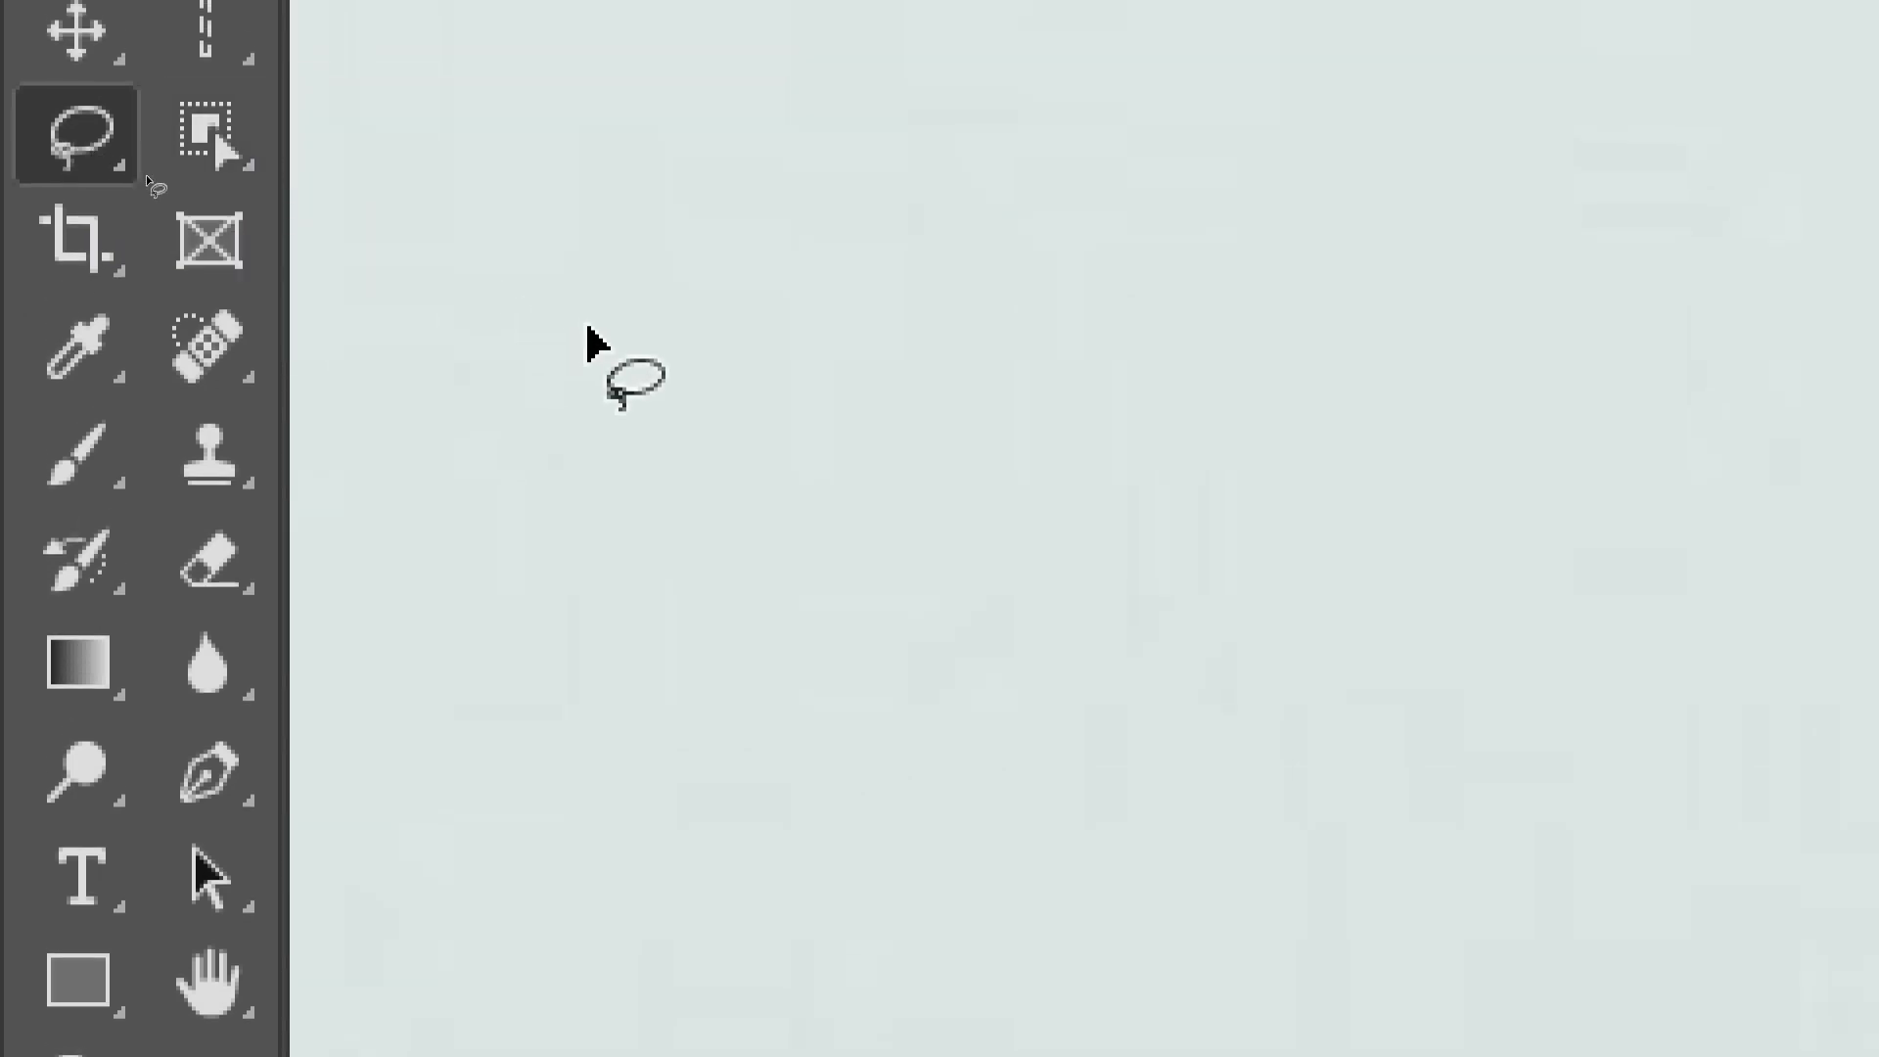
- Choose the Polygonal Lasso tool and outline the rear wall's left corner turret, starting where the wall meets the dome roof
key(shift+l)
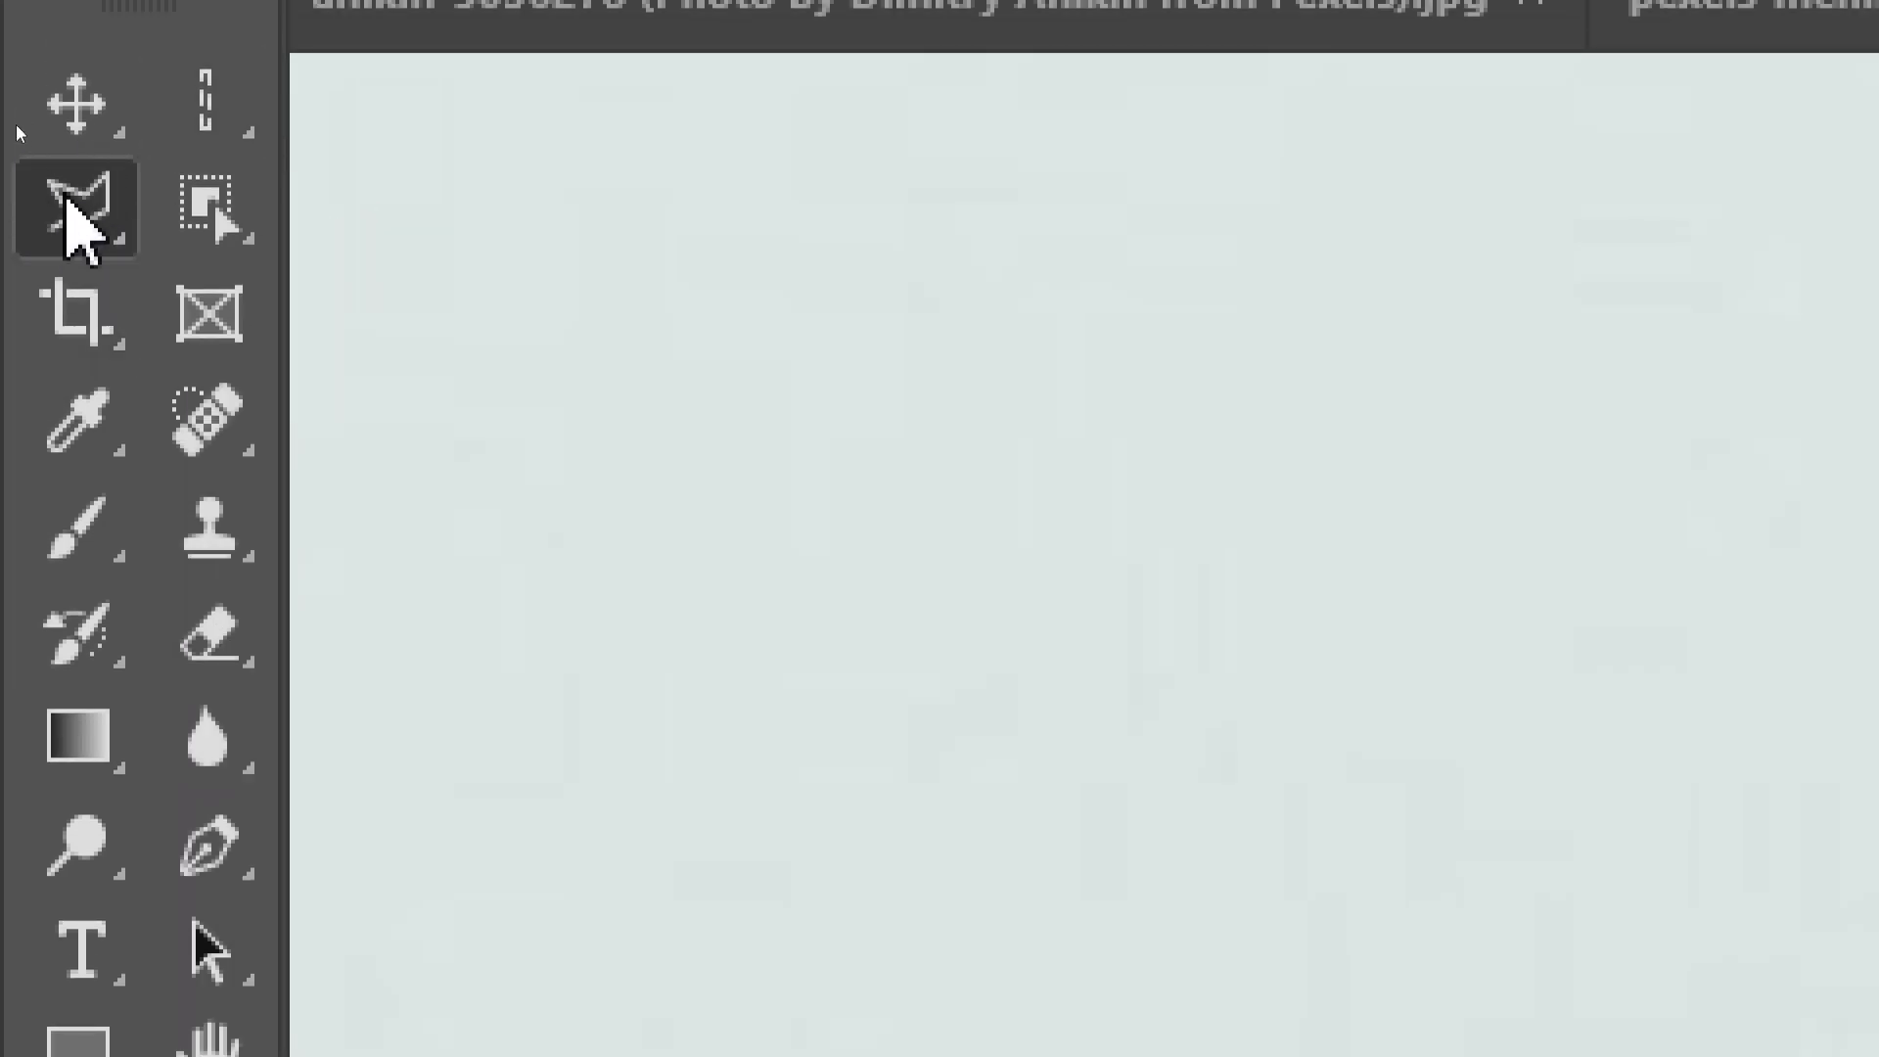
right_click(76, 220)
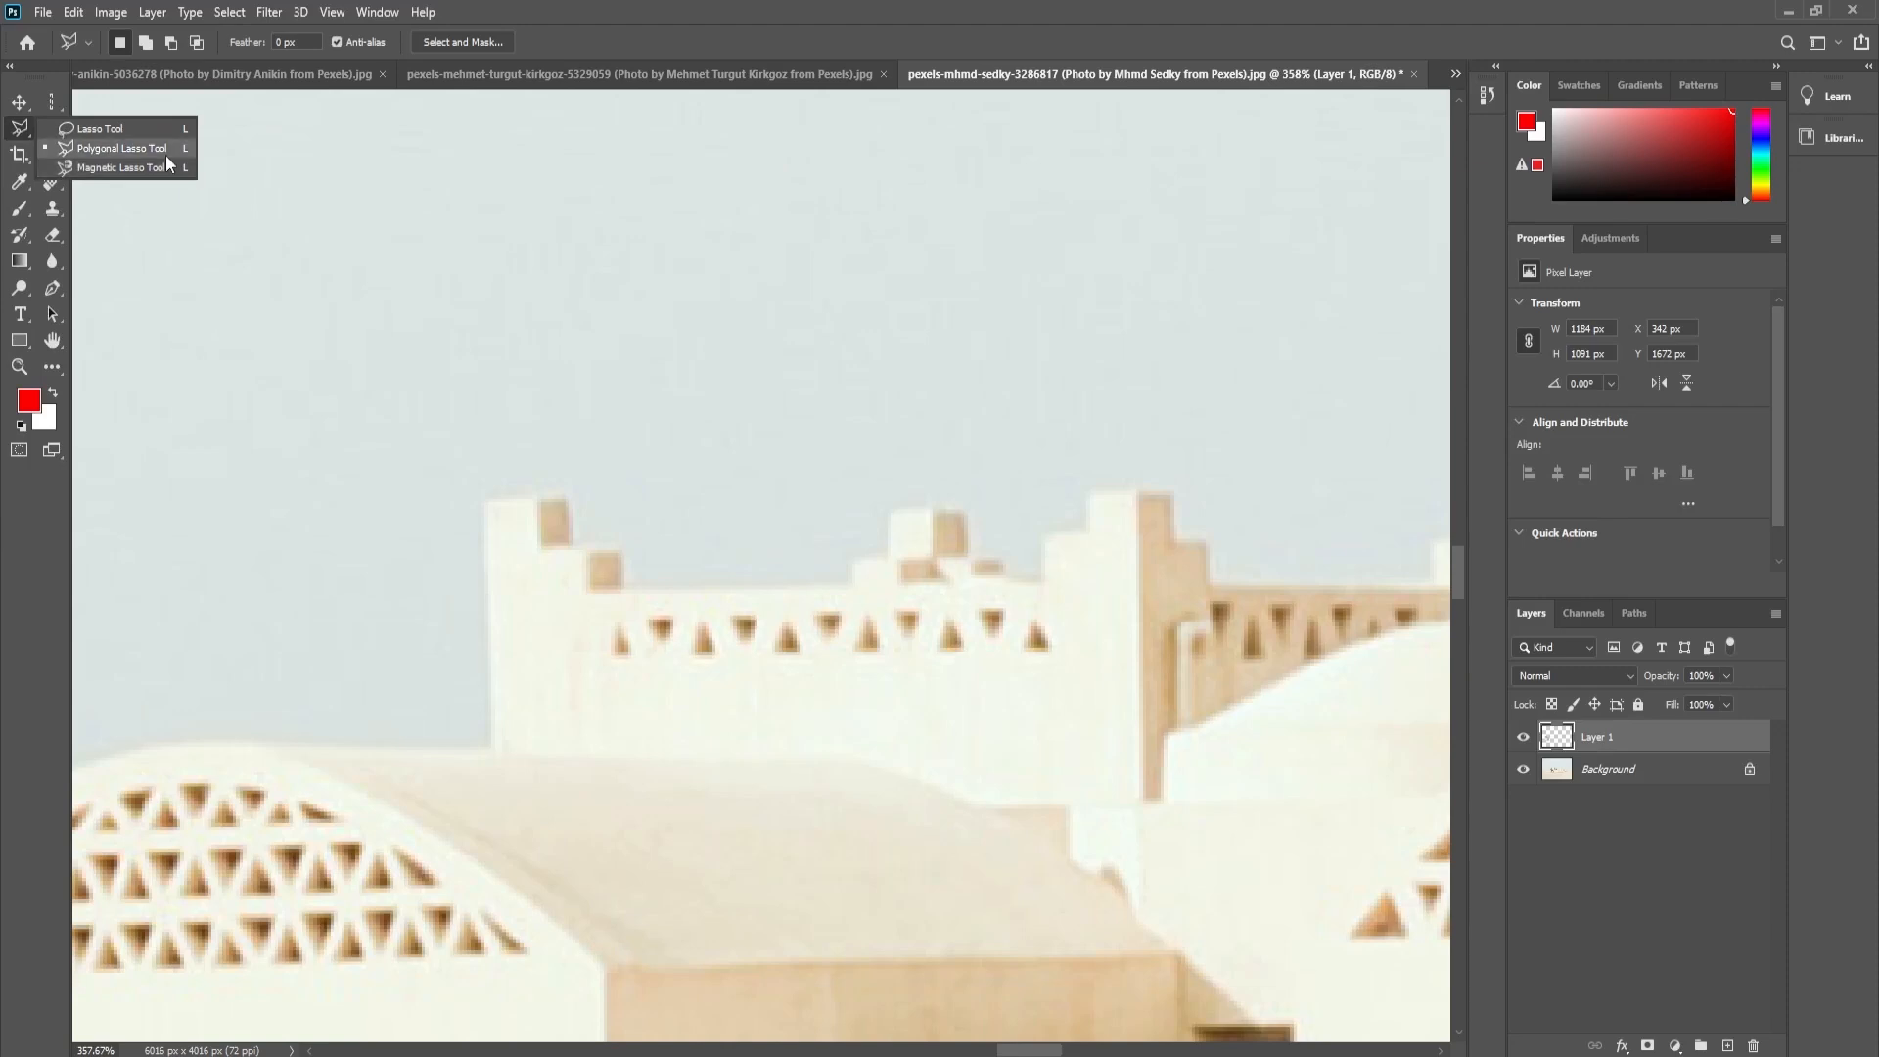
click(166, 152)
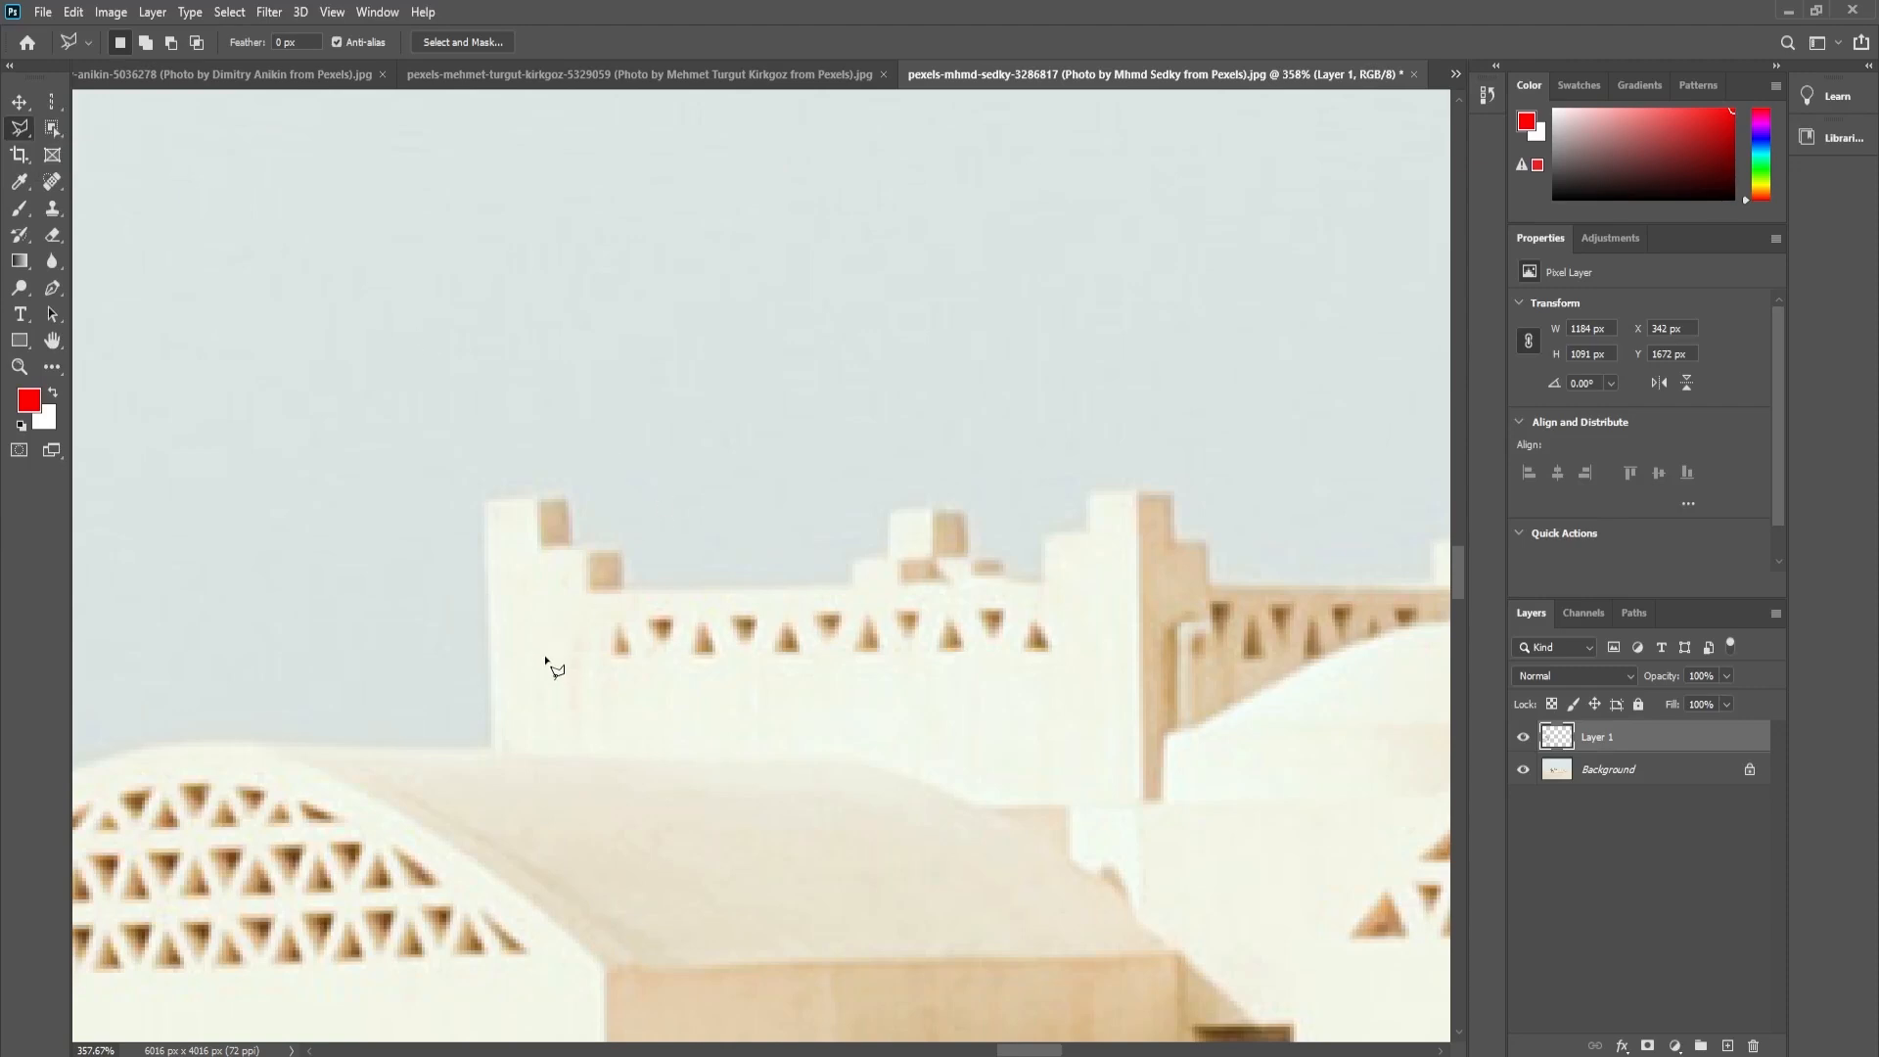
click(494, 749)
click(616, 546)
click(622, 583)
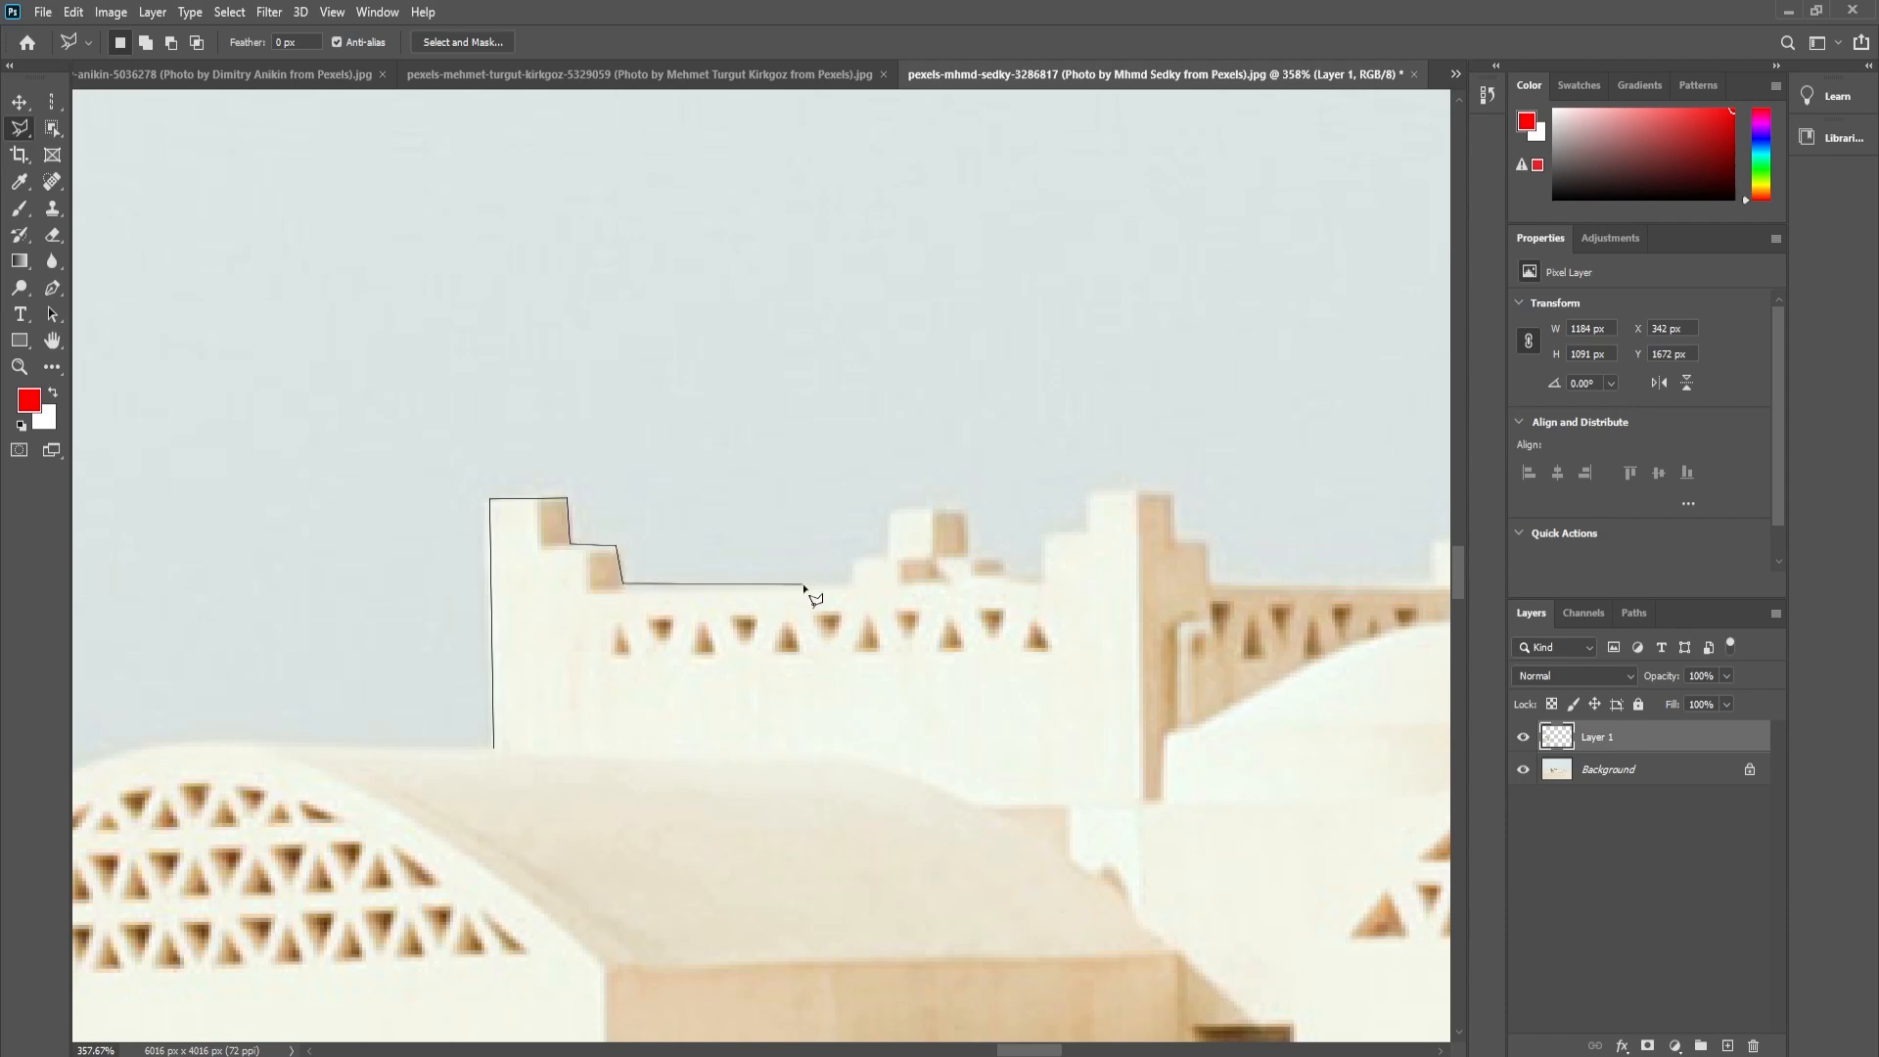
- Extend the polygonal outline along the rear wall's middle crenellation and across the stepped top of its tall corner turret
click(850, 582)
click(852, 555)
click(890, 554)
click(889, 511)
click(969, 510)
click(1040, 574)
click(1041, 534)
click(1090, 530)
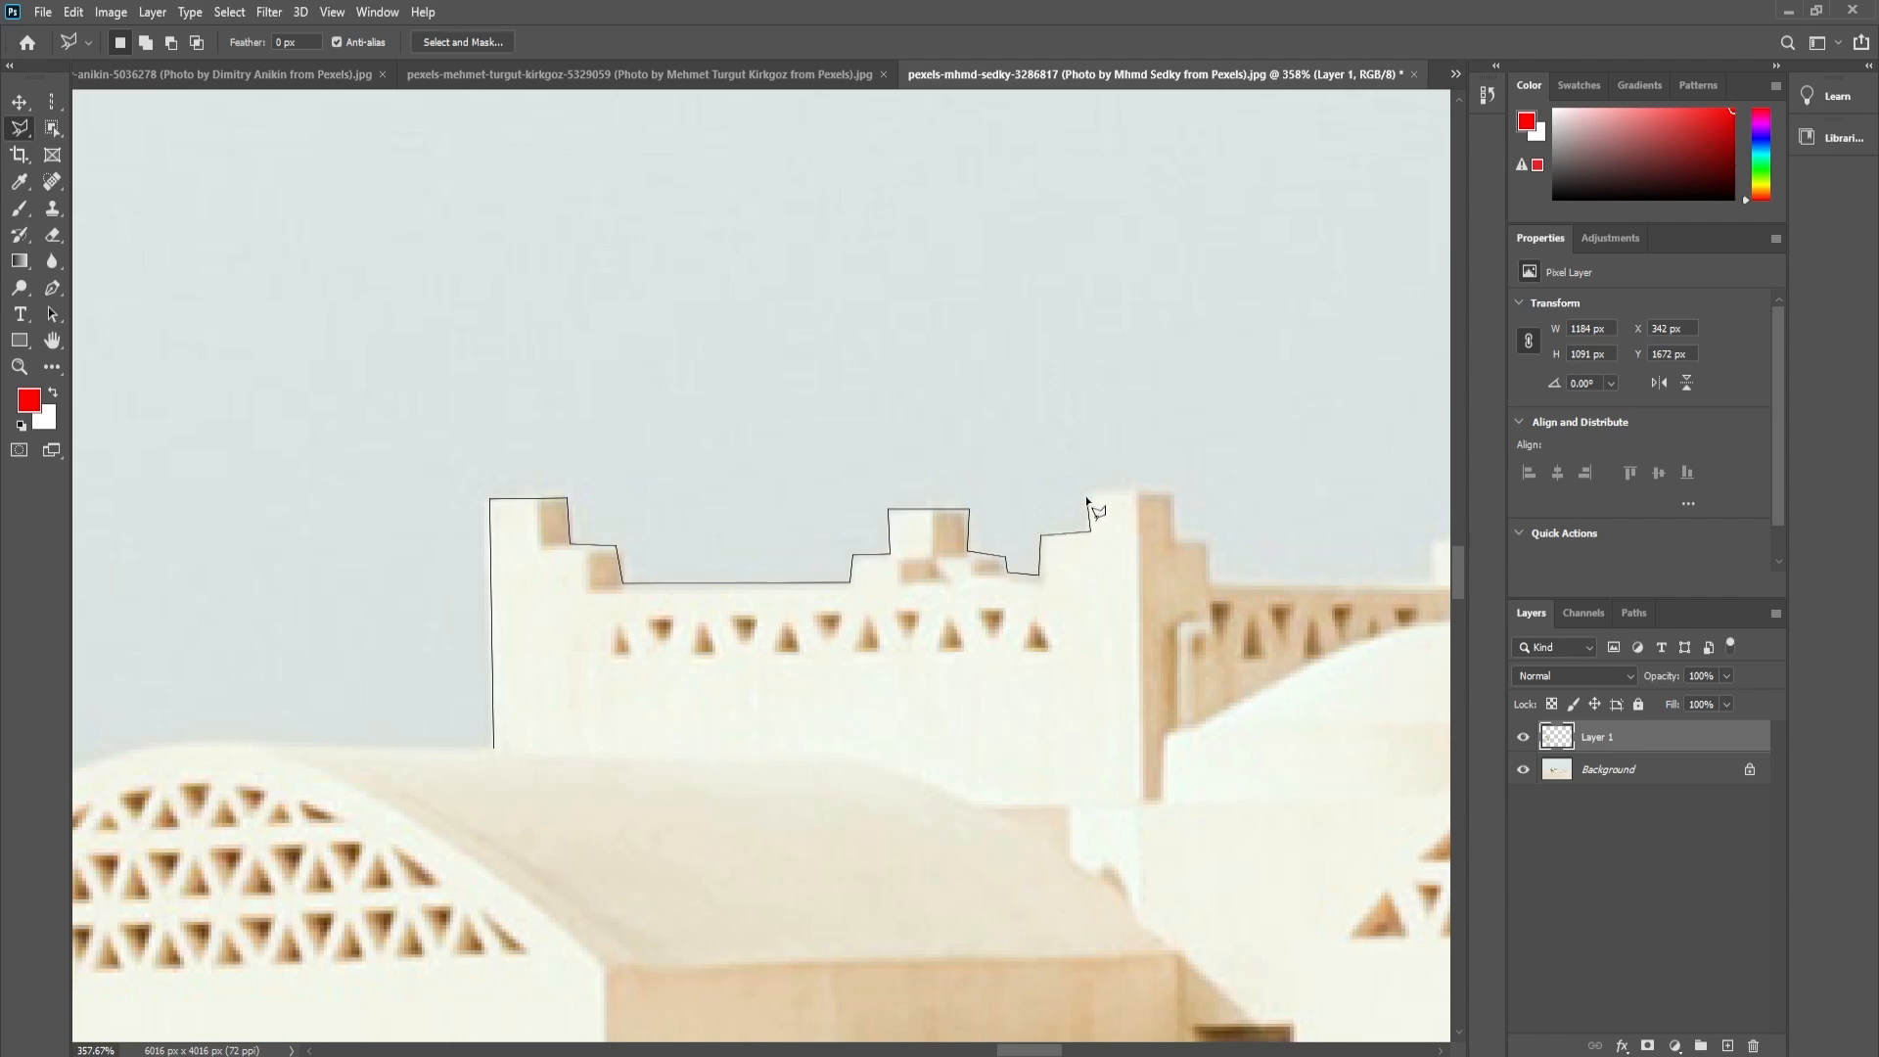
click(1167, 494)
- Continue the polygonal outline along the rear wall's shaded side and around its far turret down to the dome
drag(1218, 530, 663, 517)
click(615, 528)
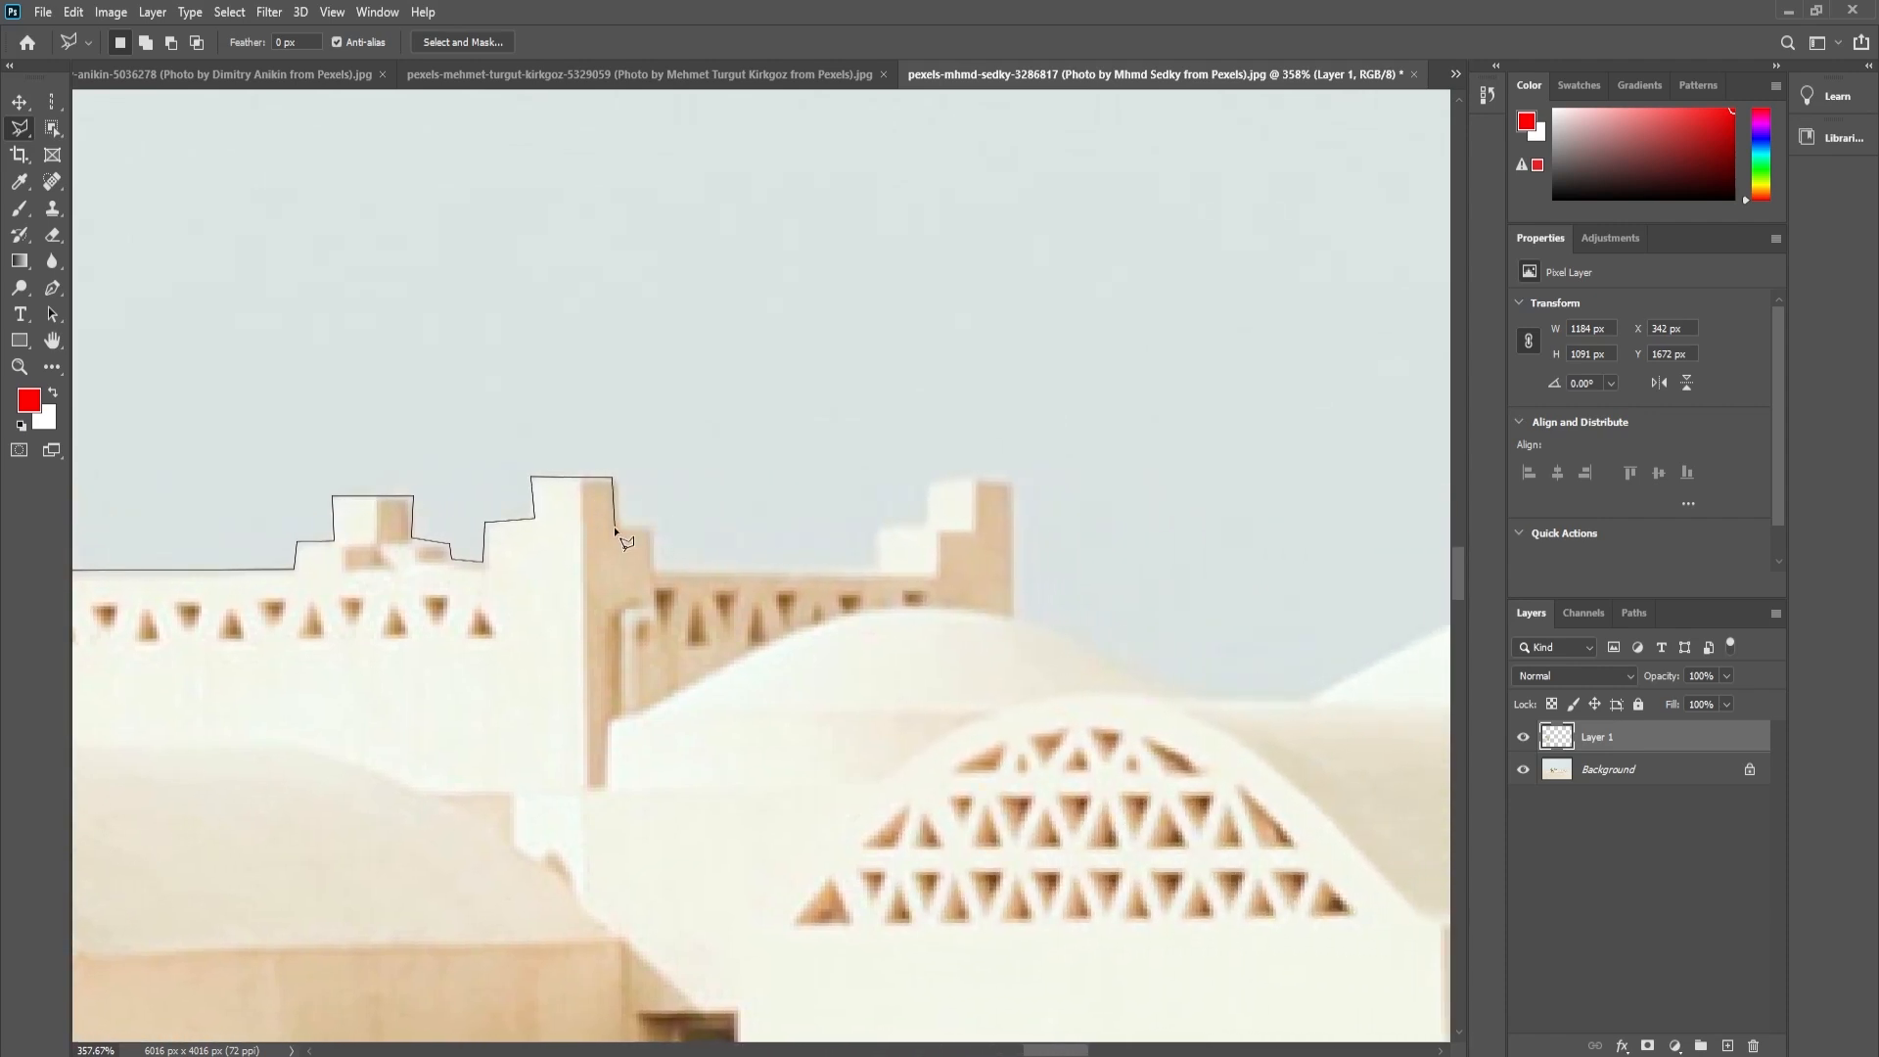
click(653, 530)
click(654, 567)
click(876, 571)
click(877, 526)
click(931, 526)
click(931, 482)
click(1012, 482)
click(1011, 614)
- Trace the domes and the stepped roof edges to their right with further polygonal segments
drag(1028, 629, 632, 524)
click(670, 530)
click(789, 537)
click(966, 452)
drag(981, 448, 520, 526)
click(570, 519)
click(656, 518)
click(725, 531)
click(869, 615)
click(1324, 737)
- Outline the low flat roof, the square tower's left edge and its first crenellations
drag(1330, 805, 643, 471)
click(641, 424)
click(1083, 423)
drag(1086, 272, 1040, 725)
click(1024, 457)
click(1117, 458)
click(1119, 504)
click(780, 570)
click(779, 528)
click(812, 528)
click(813, 475)
click(886, 475)
click(888, 536)
click(933, 555)
- Outline the square tower's remaining crenellations up to its far right corner
key(ctrl+minus)
key(ctrl+minus)
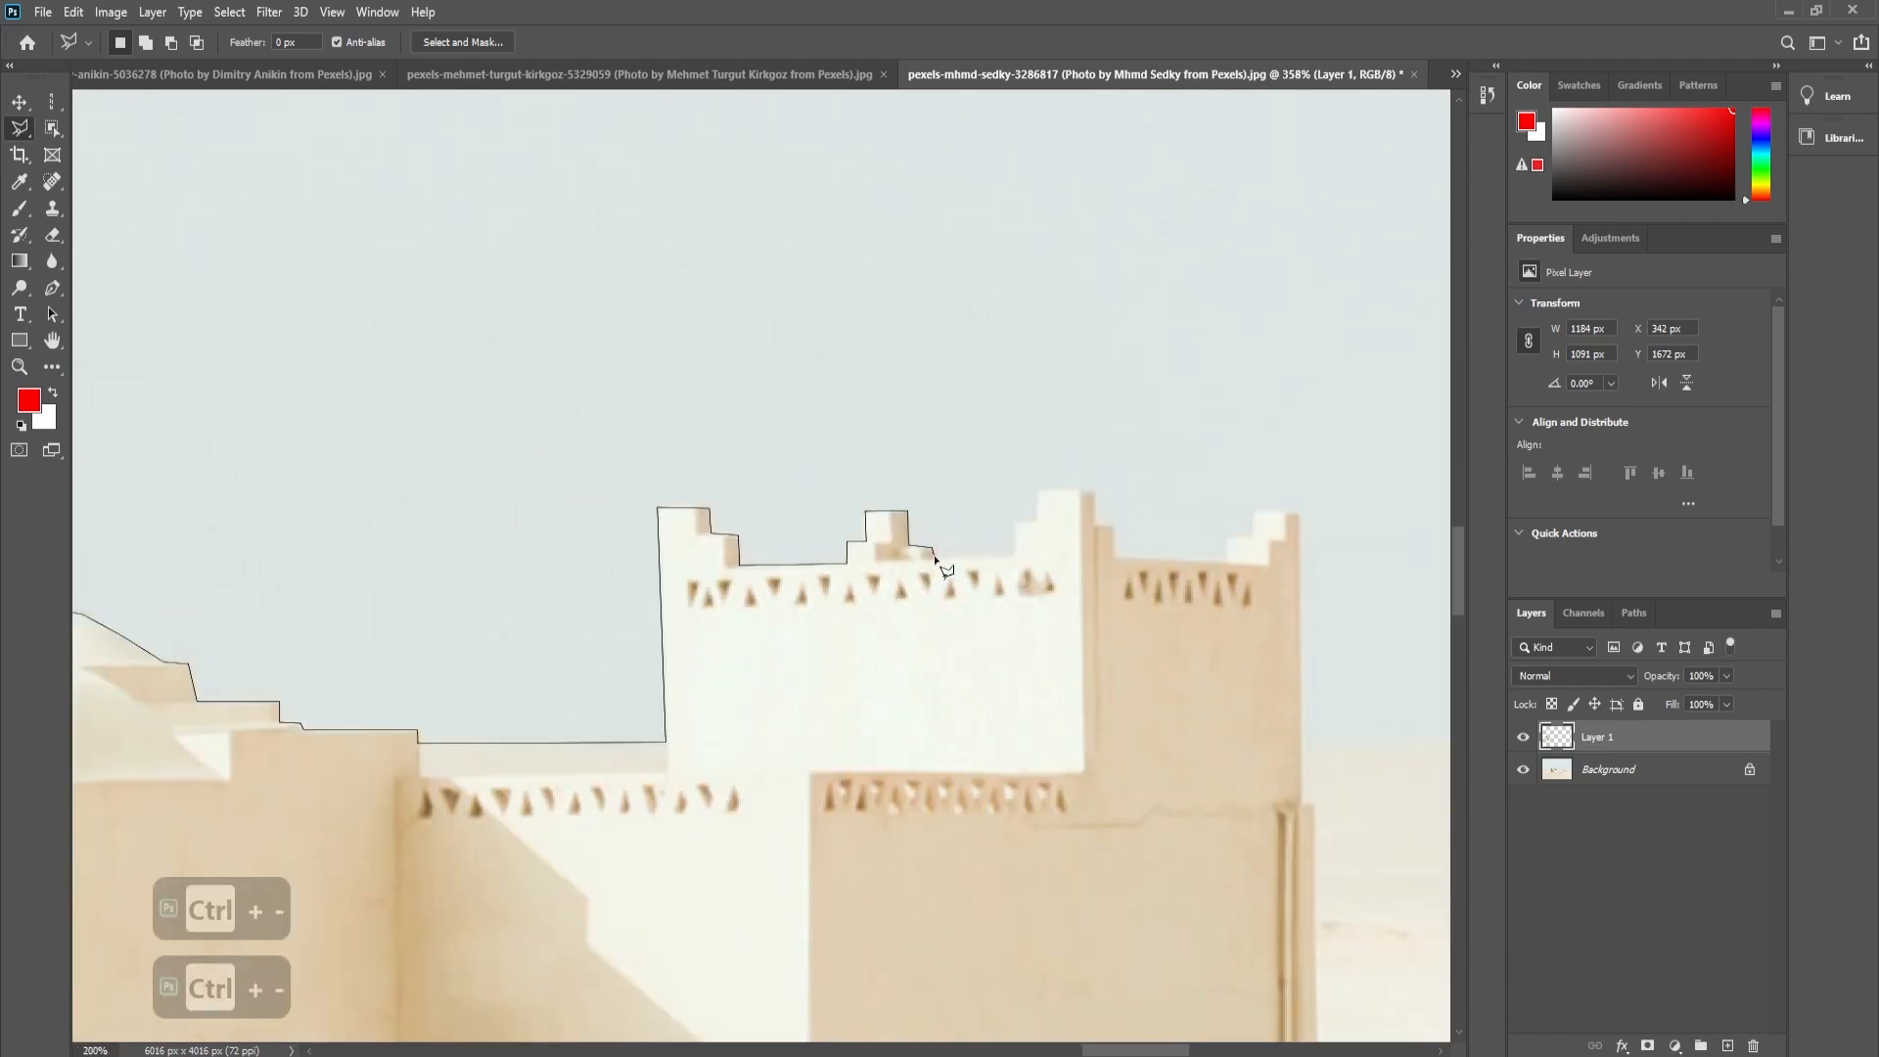
click(972, 615)
click(991, 616)
click(991, 649)
click(1103, 654)
click(1103, 630)
click(1132, 630)
click(1131, 603)
click(1177, 603)
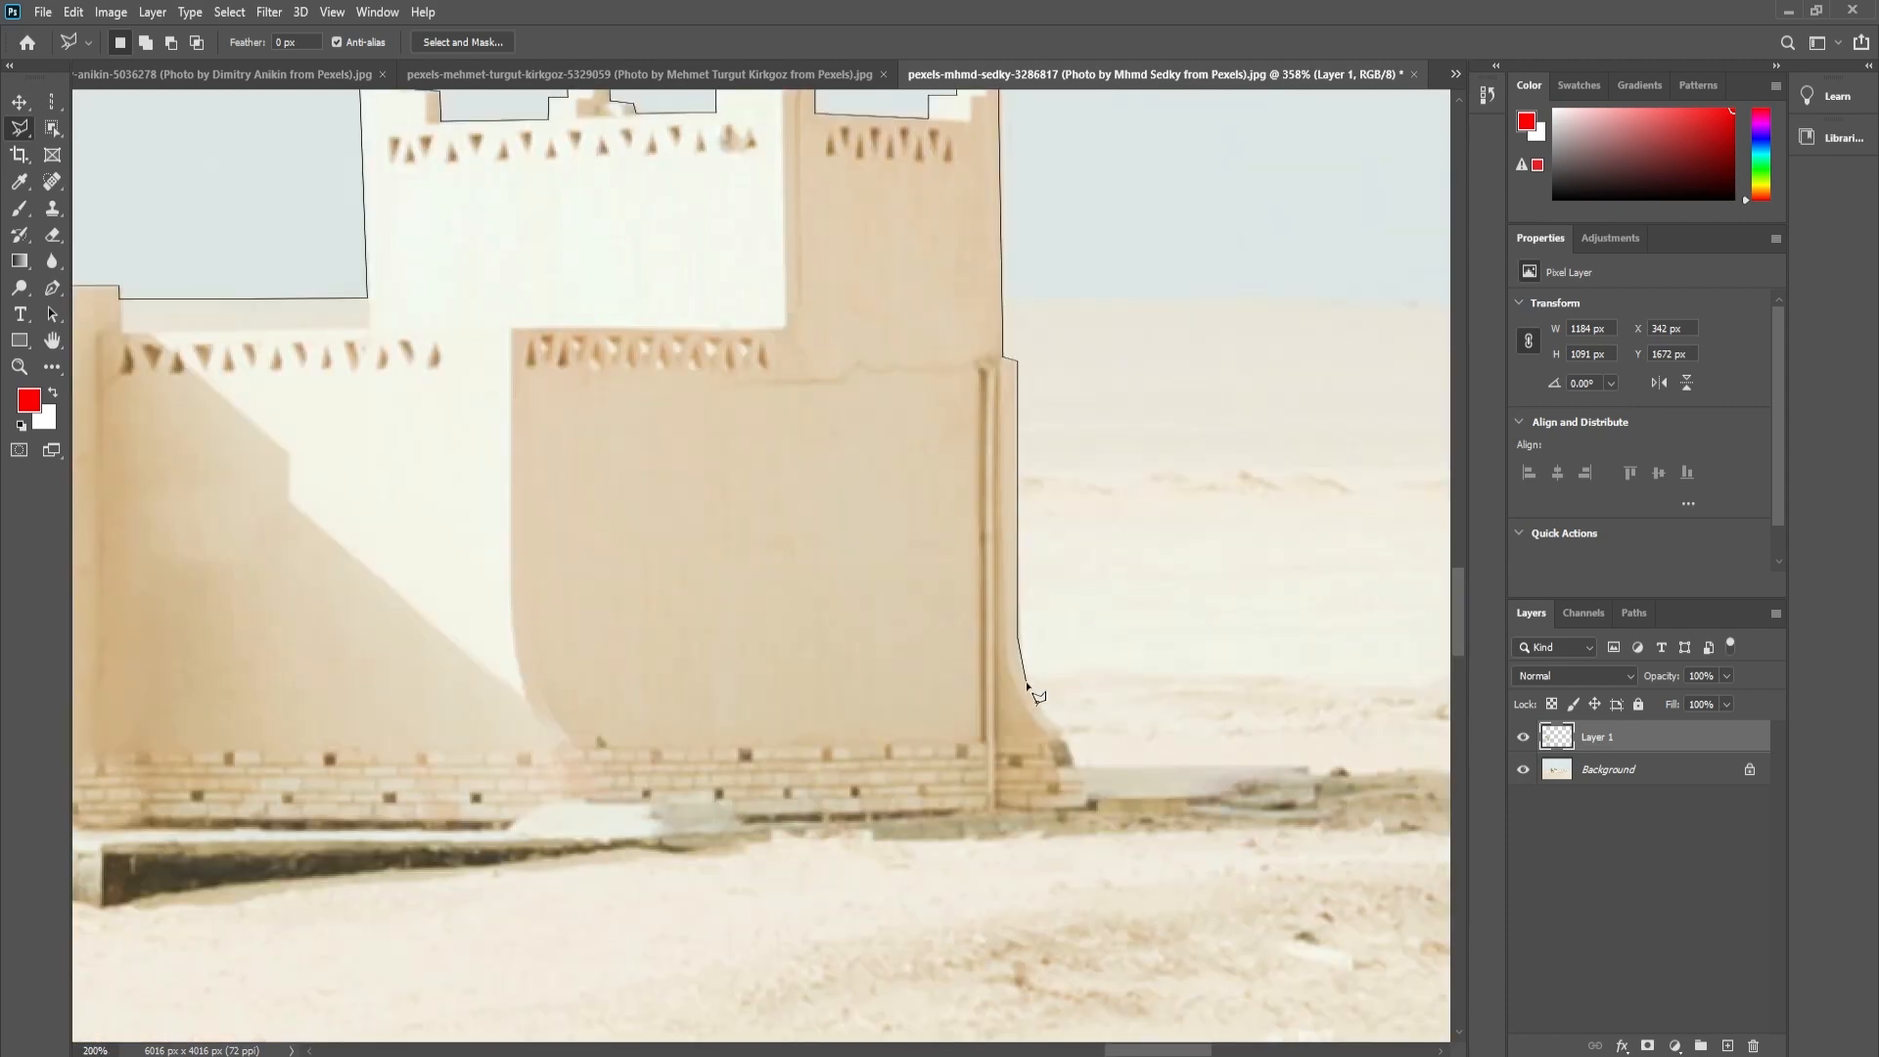
- Carry the outline down around the tower's right-hand base and begin following the building's ground line leftward
click(1031, 695)
click(1053, 730)
click(1073, 765)
click(1092, 806)
click(983, 813)
drag(575, 819, 1066, 777)
click(1235, 776)
click(1196, 804)
click(535, 842)
- Follow the front foundation and low platform of the building leftward with straight outline segments
drag(387, 828, 979, 844)
click(708, 852)
drag(627, 840, 1142, 857)
click(1150, 840)
click(585, 873)
drag(390, 885, 1359, 883)
click(684, 893)
click(683, 860)
- Outline the building's front-left base, side wall and domed roof, and close the selection at its starting point
click(921, 846)
click(937, 780)
click(993, 779)
drag(1008, 639, 998, 740)
click(986, 472)
drag(986, 471, 774, 782)
click(870, 697)
click(1157, 652)
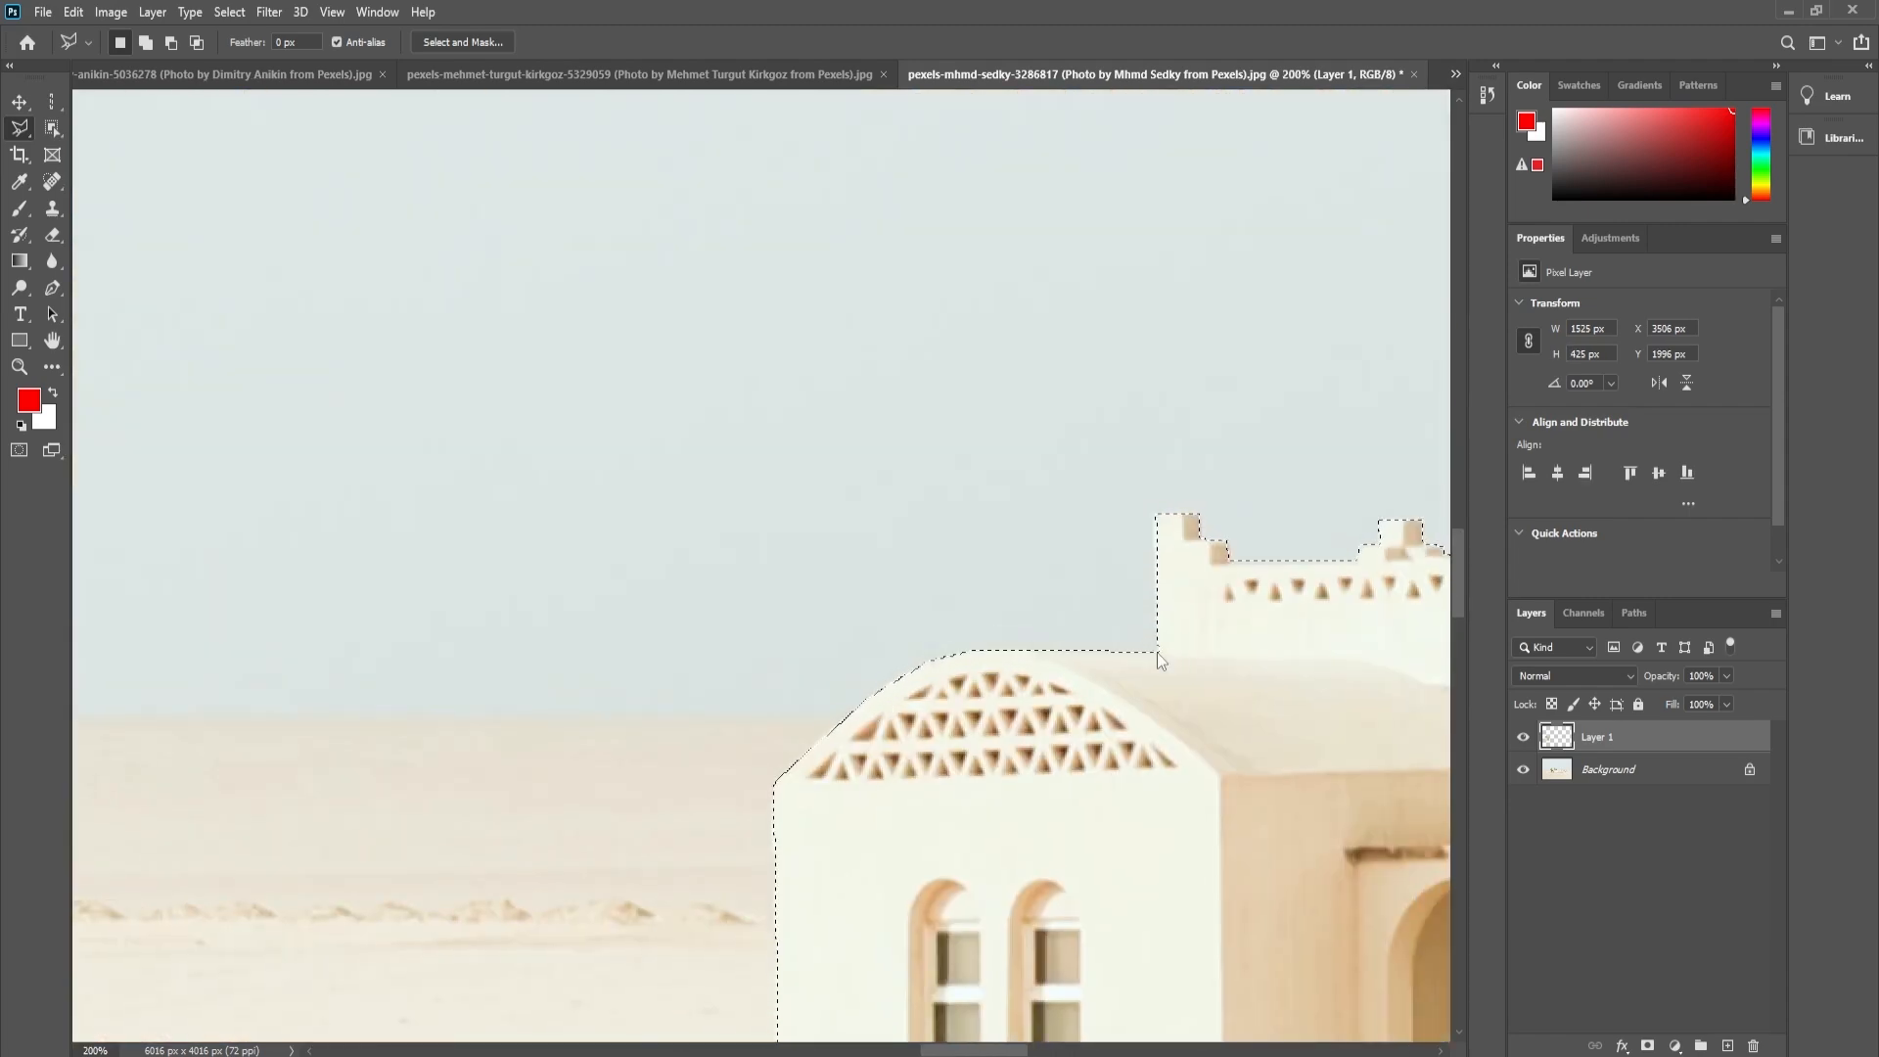
- Make the Background layer active and copy the selected building from it to a new layer
key(ctrl+0)
key(ctrl+space)
drag(1117, 621, 1219, 639)
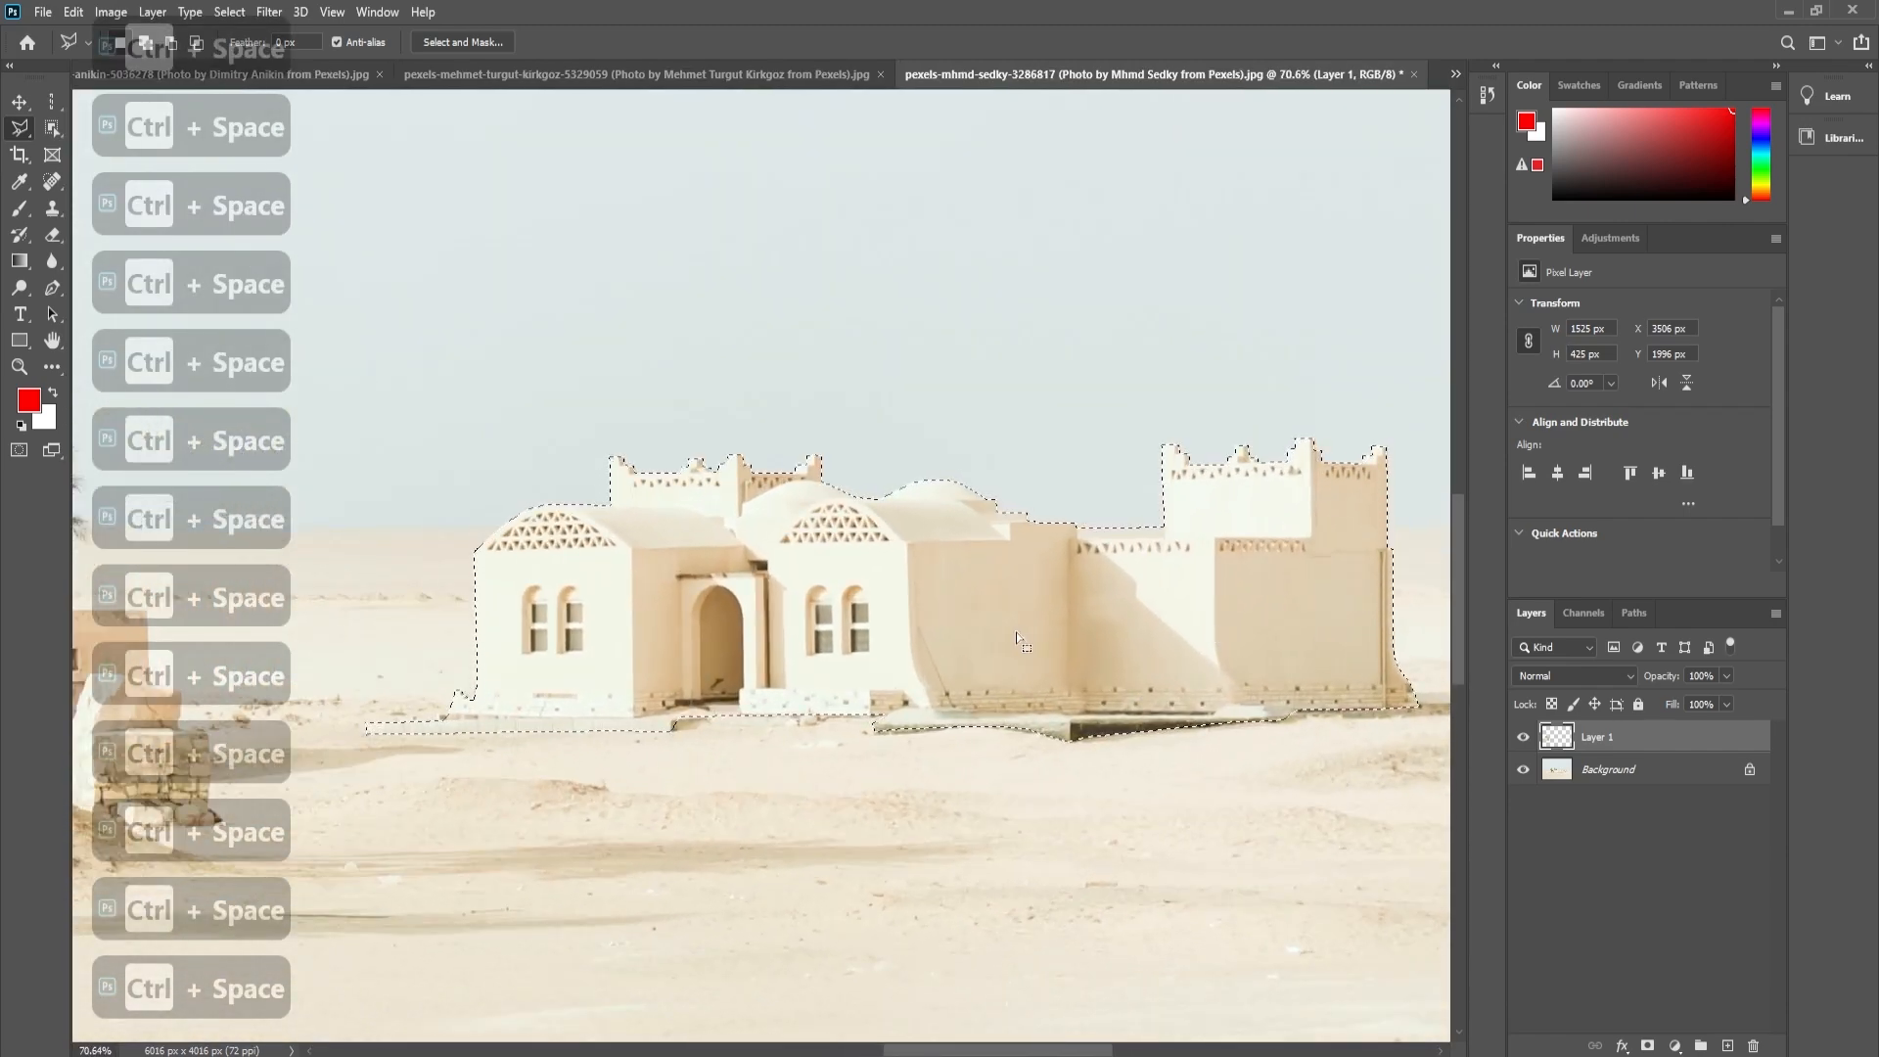
key(ctrl+minus)
key(ctrl+minus)
key(ctrl+minus)
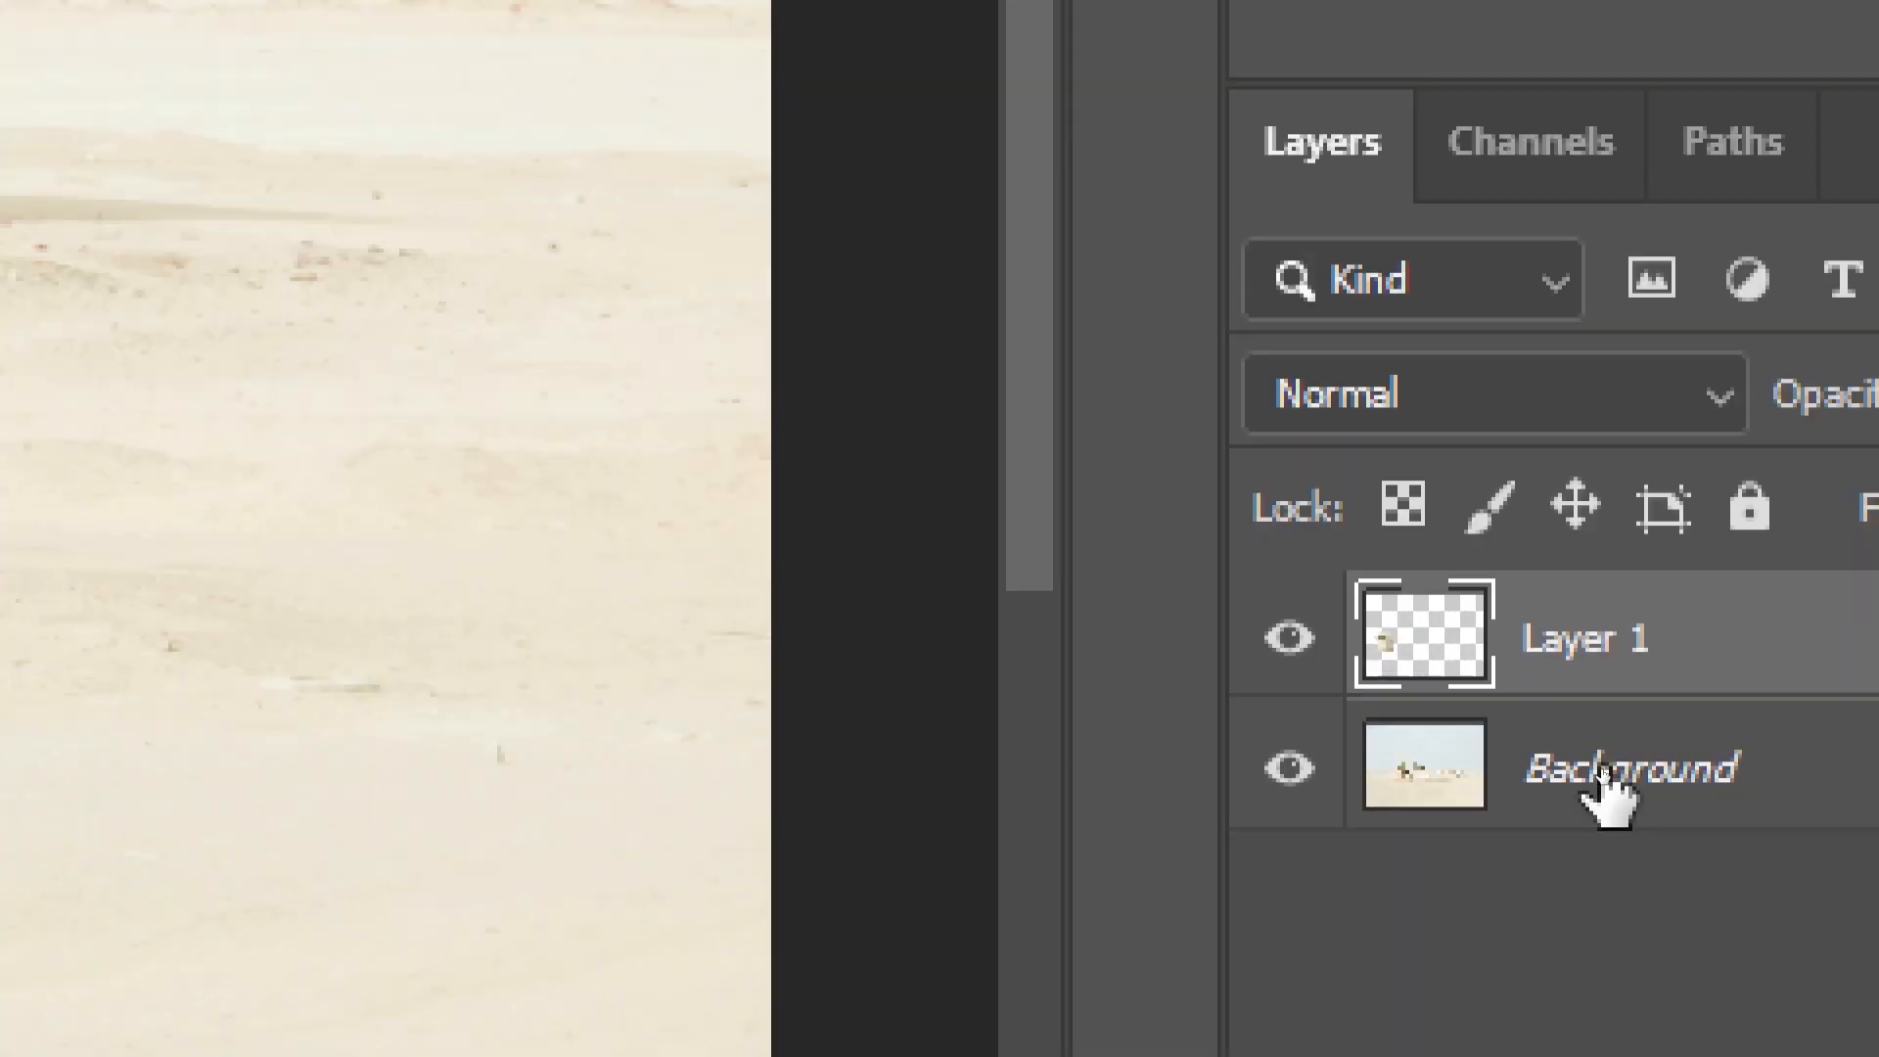
click(1604, 778)
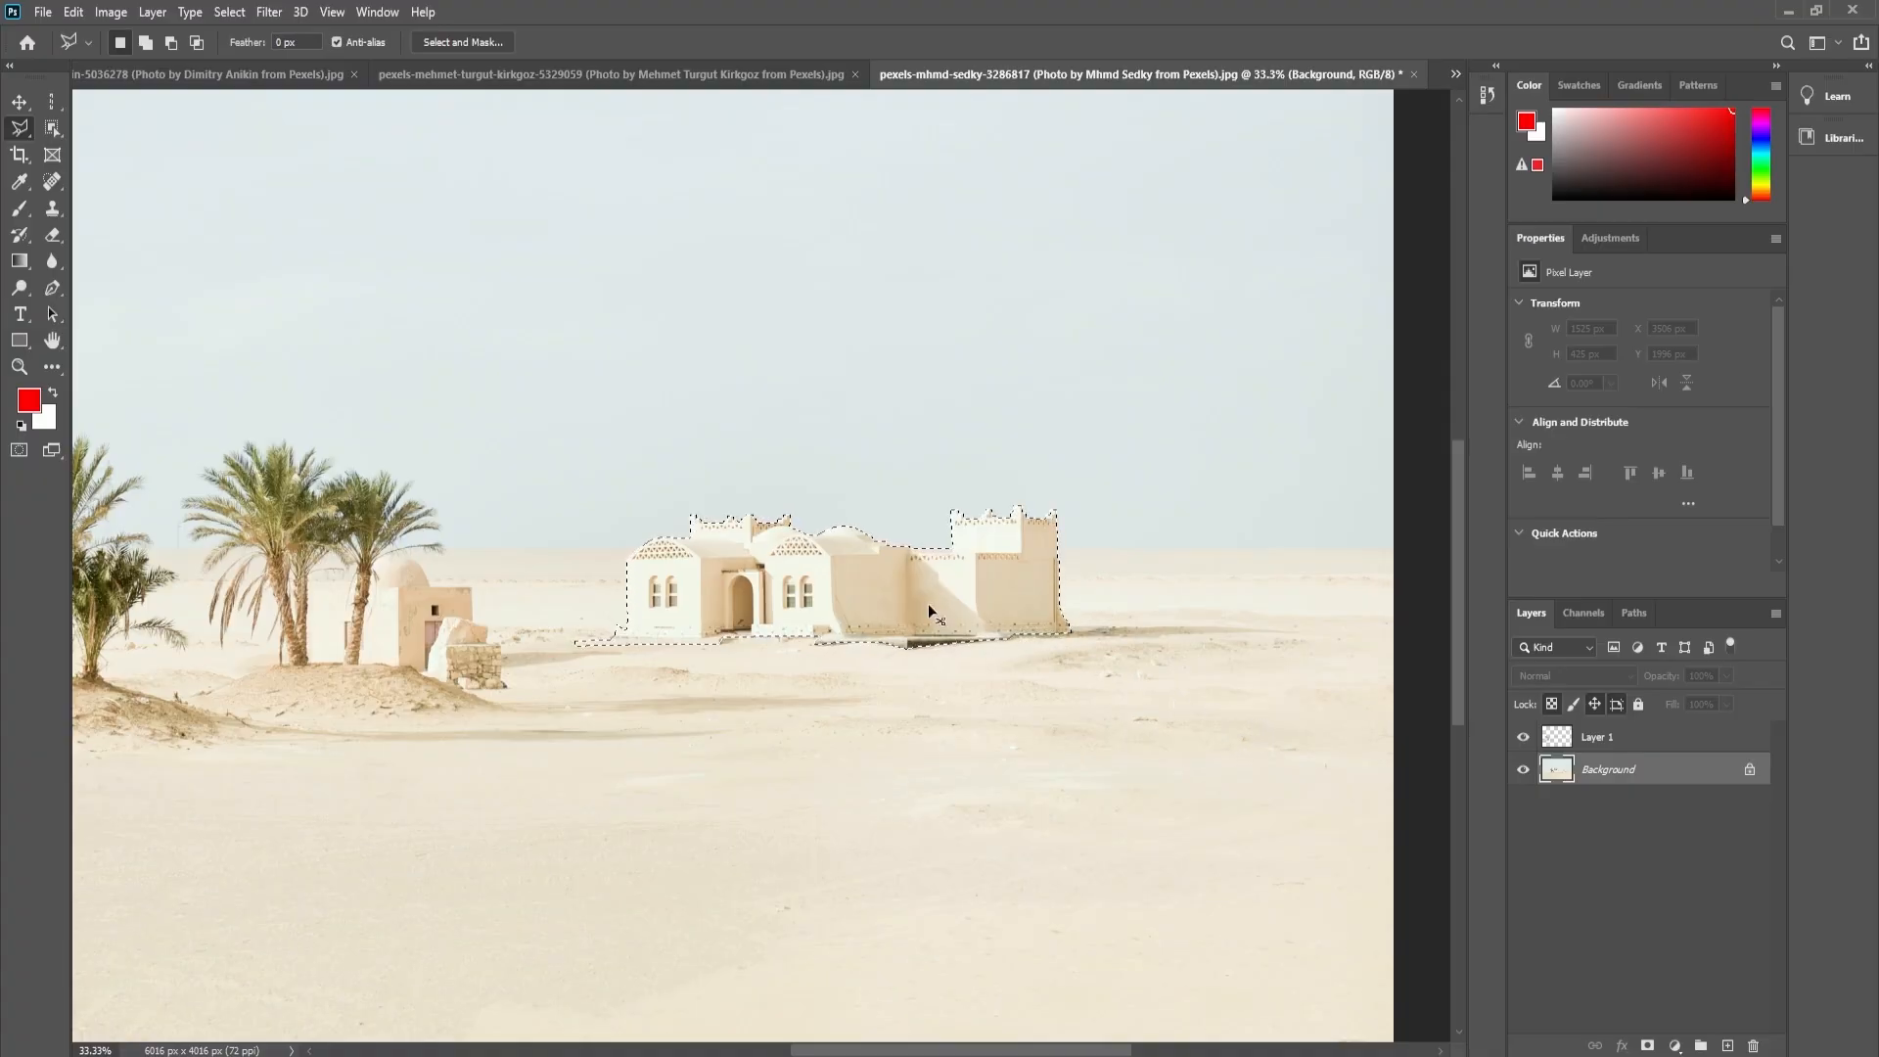
key(ctrl+j)
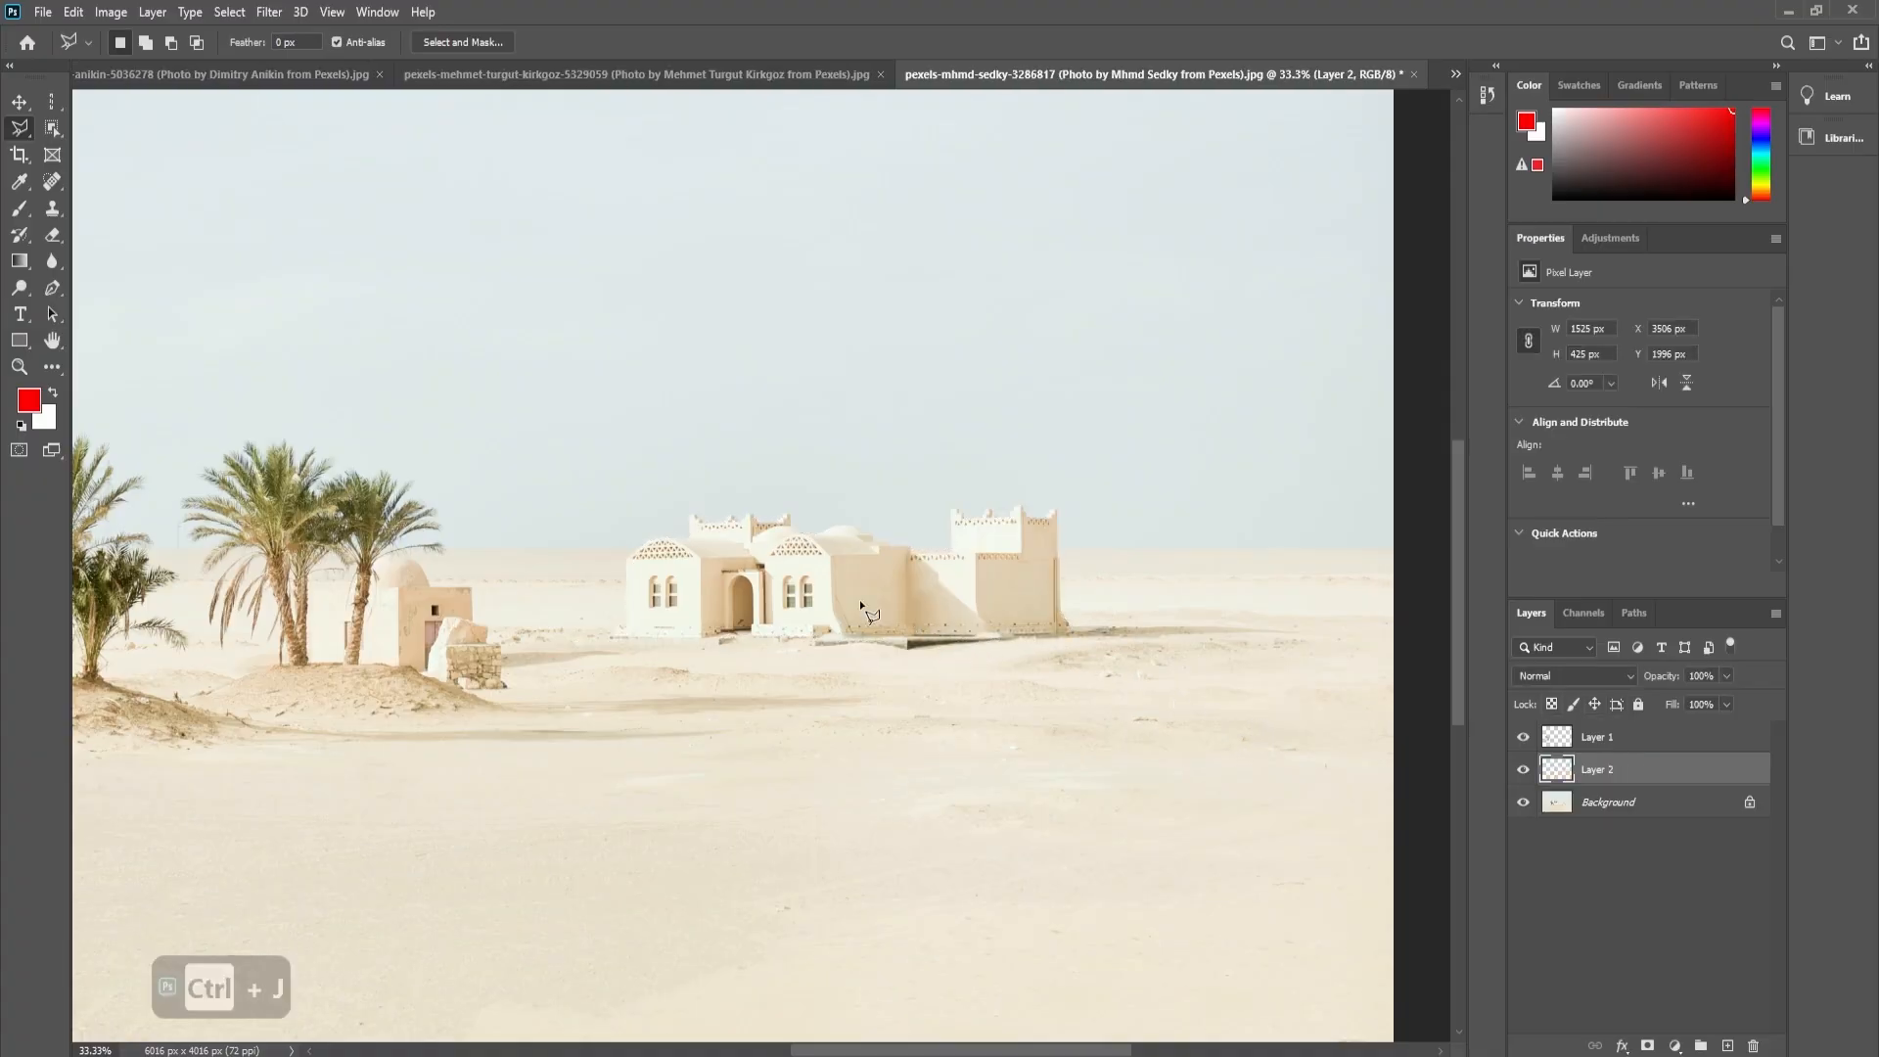
- Move the building copy right of the original, scale it to 55.04% and place it at X 5153 px, Y 2101 px
click(26, 107)
key(ctrl+z)
drag(847, 597, 1170, 595)
key(ctrl+t)
drag(887, 664, 1116, 597)
drag(1276, 550, 1266, 573)
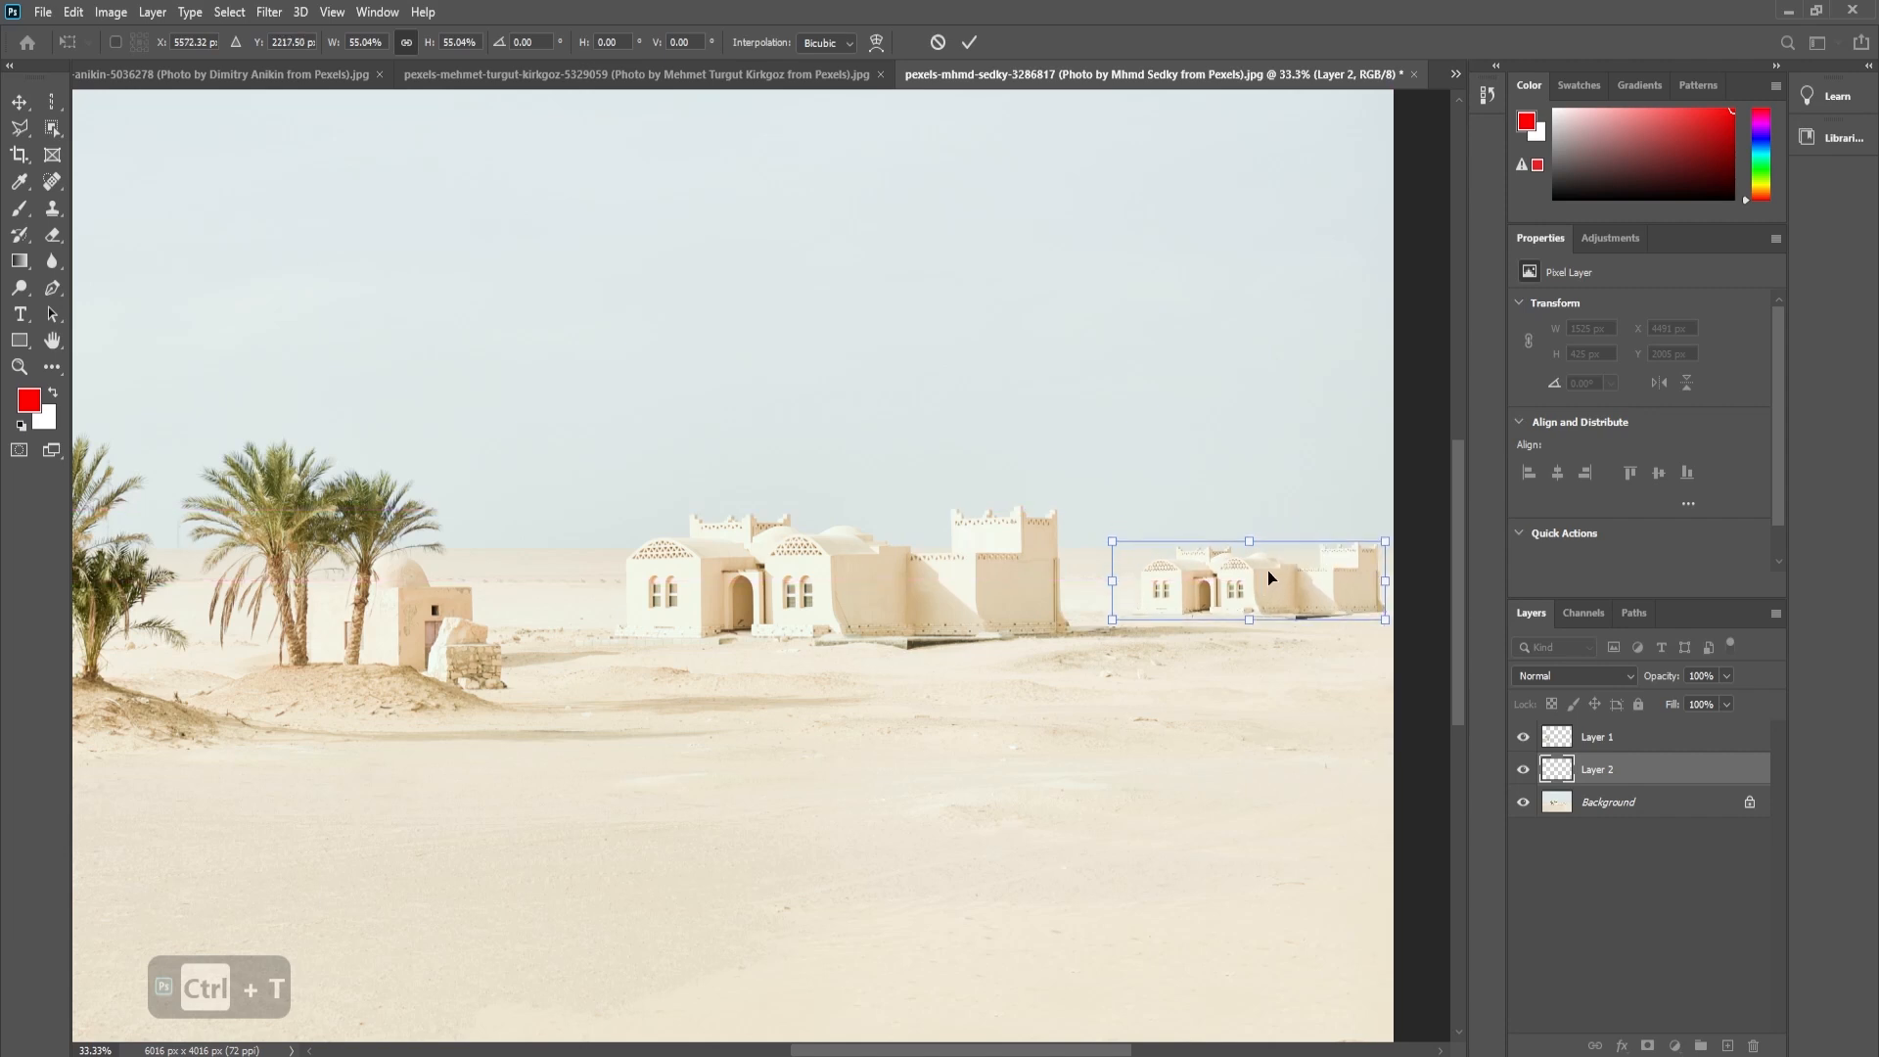
key(Return)
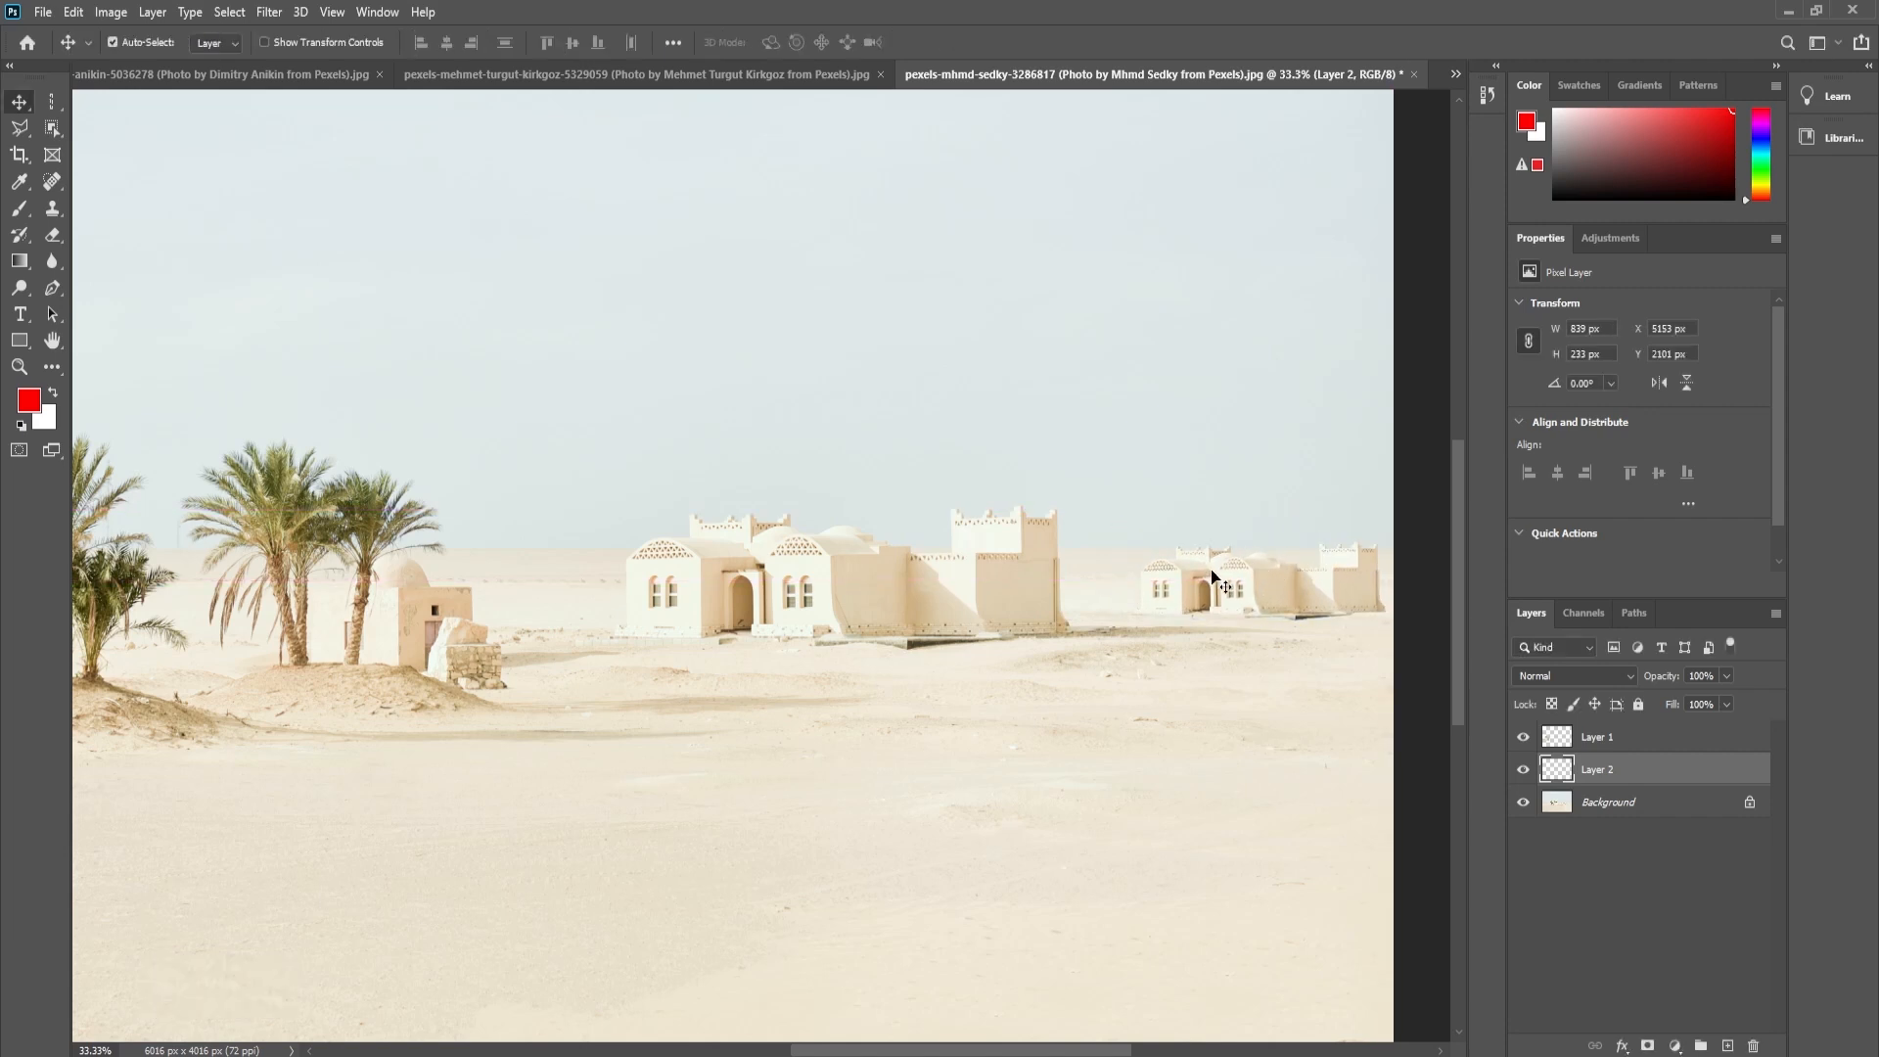
key(ctrl+0)
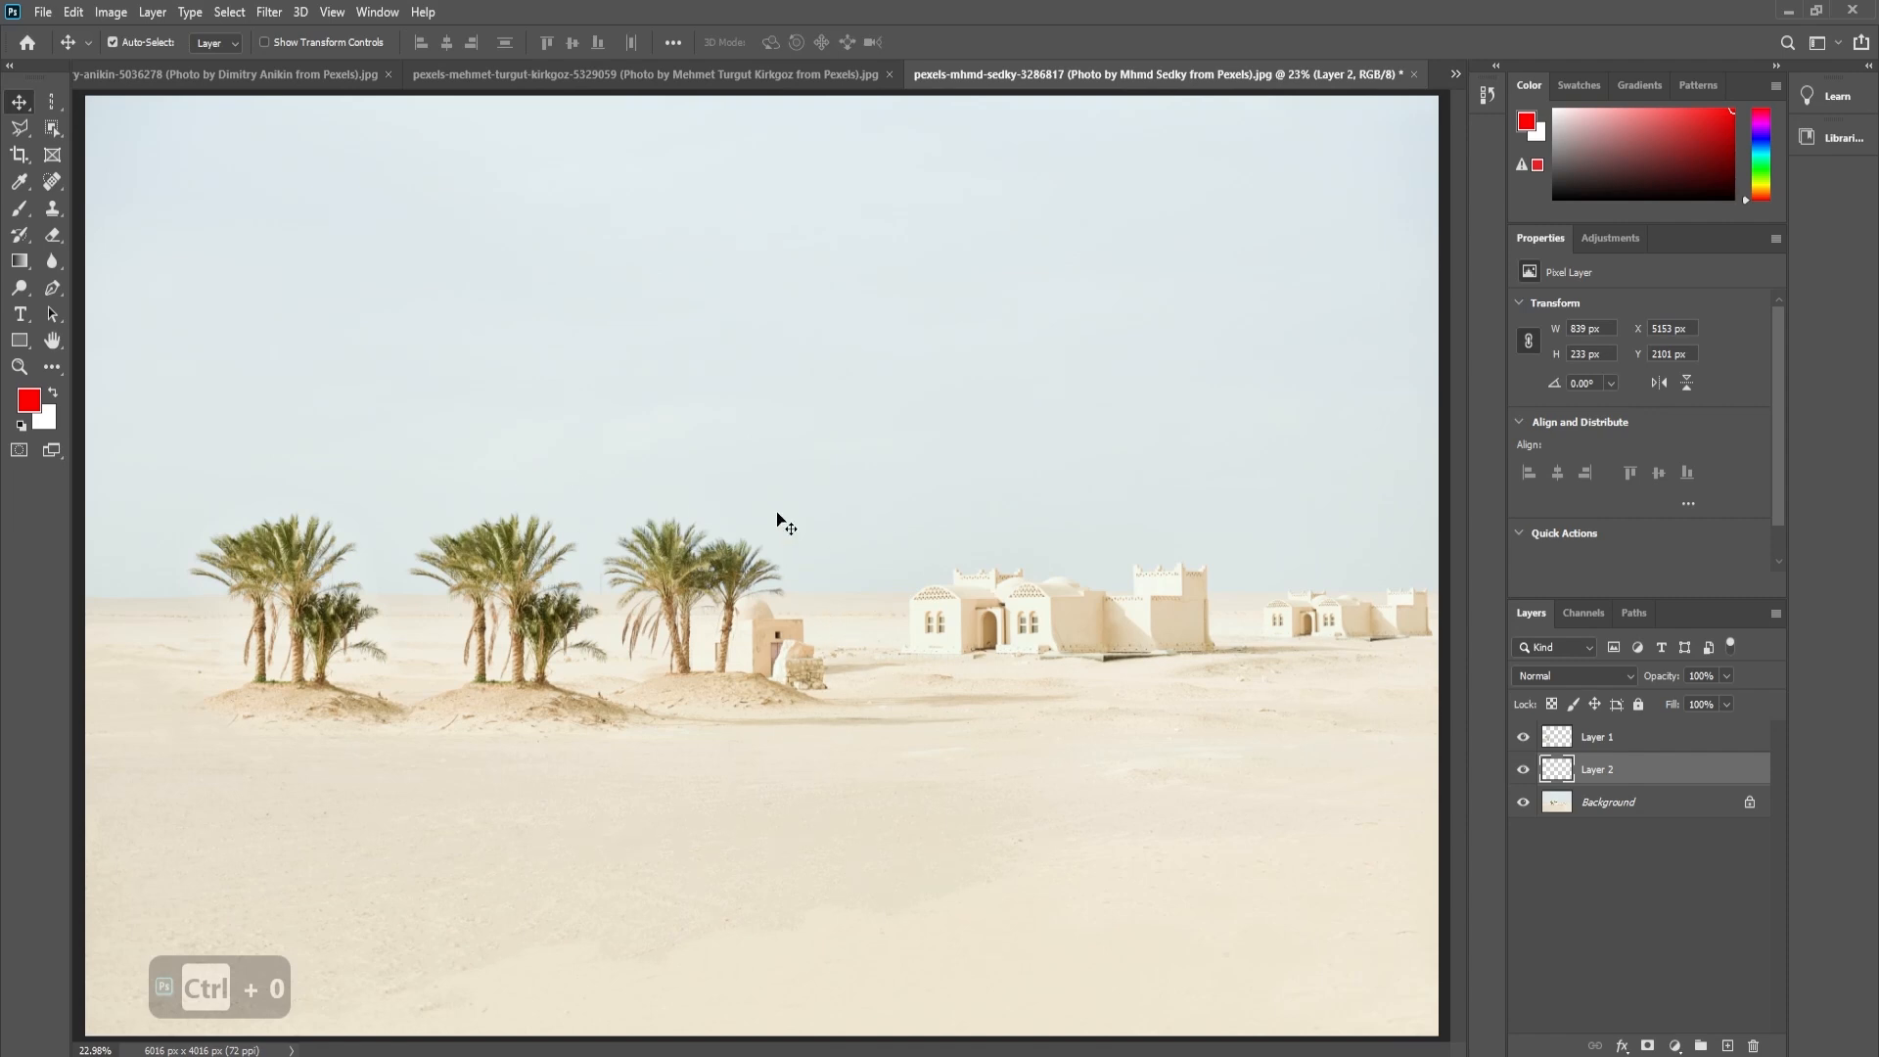
- Draw a rounded freehand Lasso selection about 1206 by 988 px in the sky
click(32, 134)
click(98, 128)
mouse_move(603, 296)
mouse_down()
mouse_move(546, 367)
mouse_move(806, 416)
mouse_move(688, 260)
mouse_move(597, 297)
mouse_up()
- Replace the rounded selection with a five-sided Polygonal Lasso selection about 1720 by 814 px in the sky
click(20, 129)
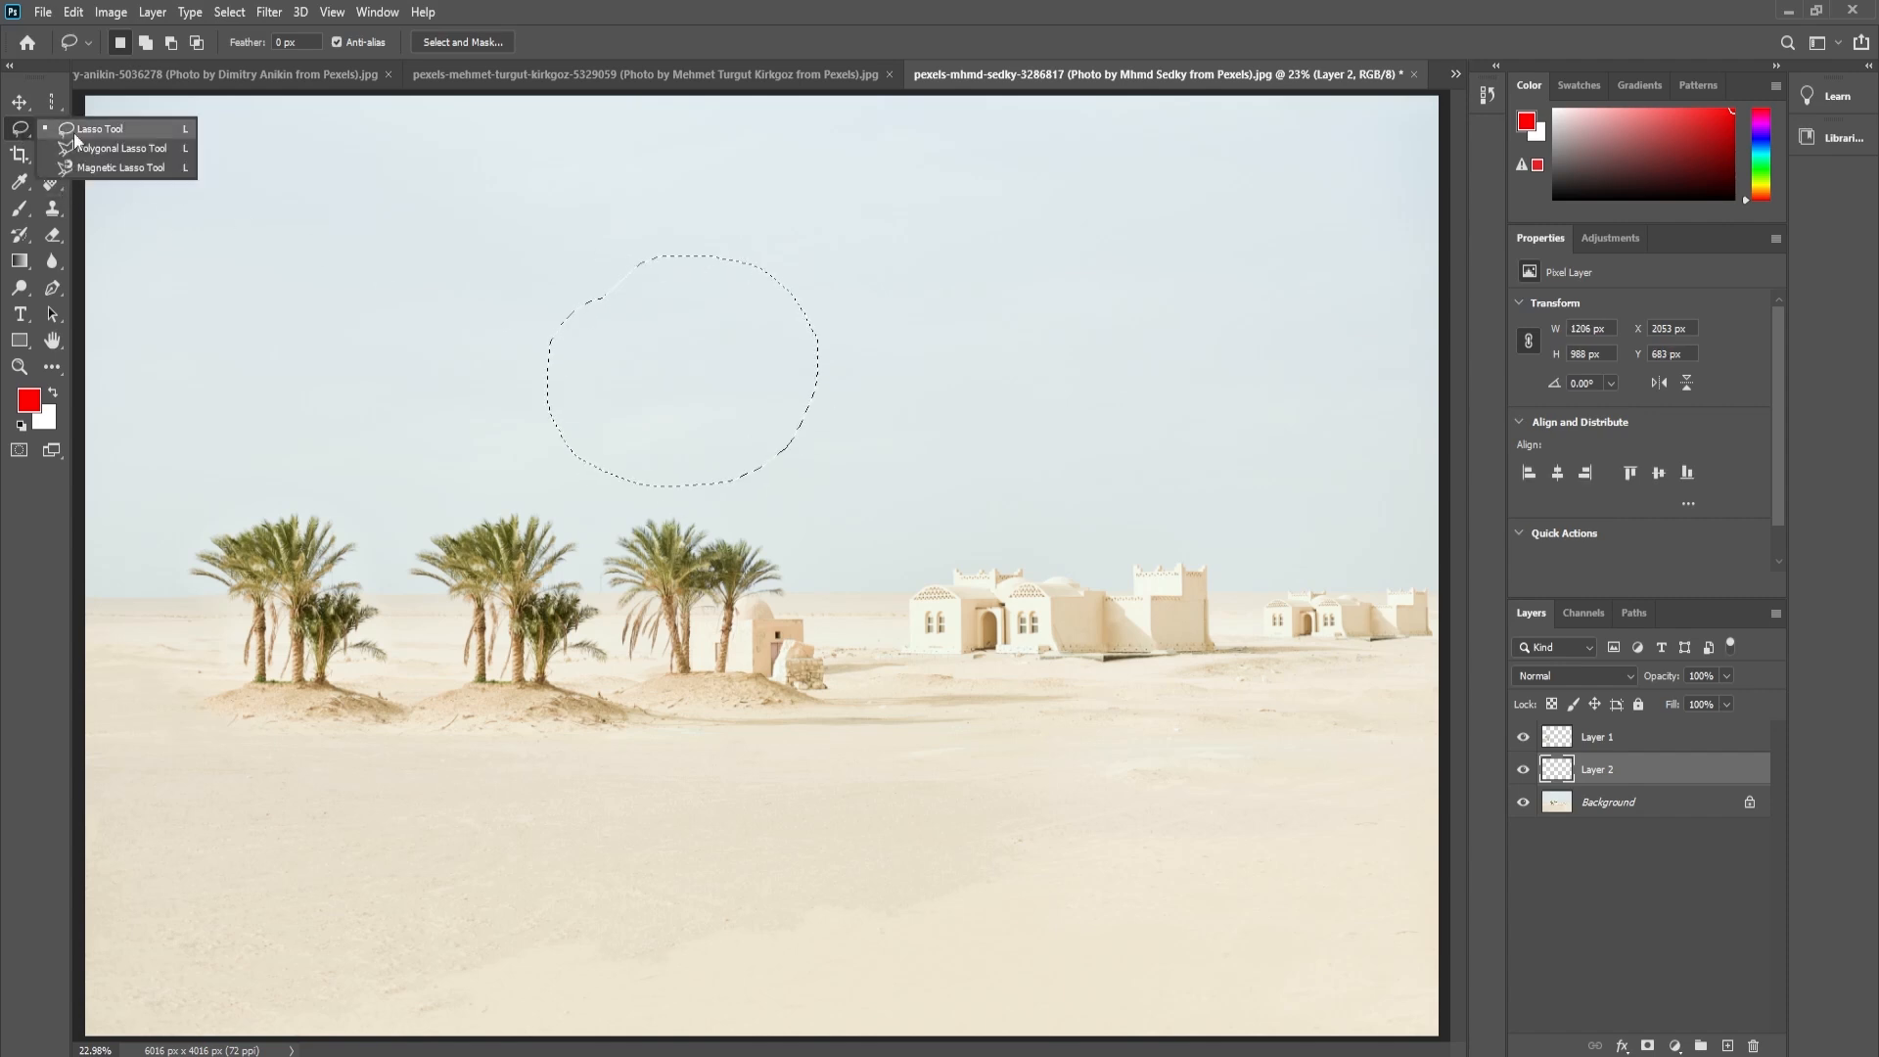
click(97, 148)
click(457, 260)
click(415, 399)
click(802, 423)
click(800, 282)
double_click(558, 233)
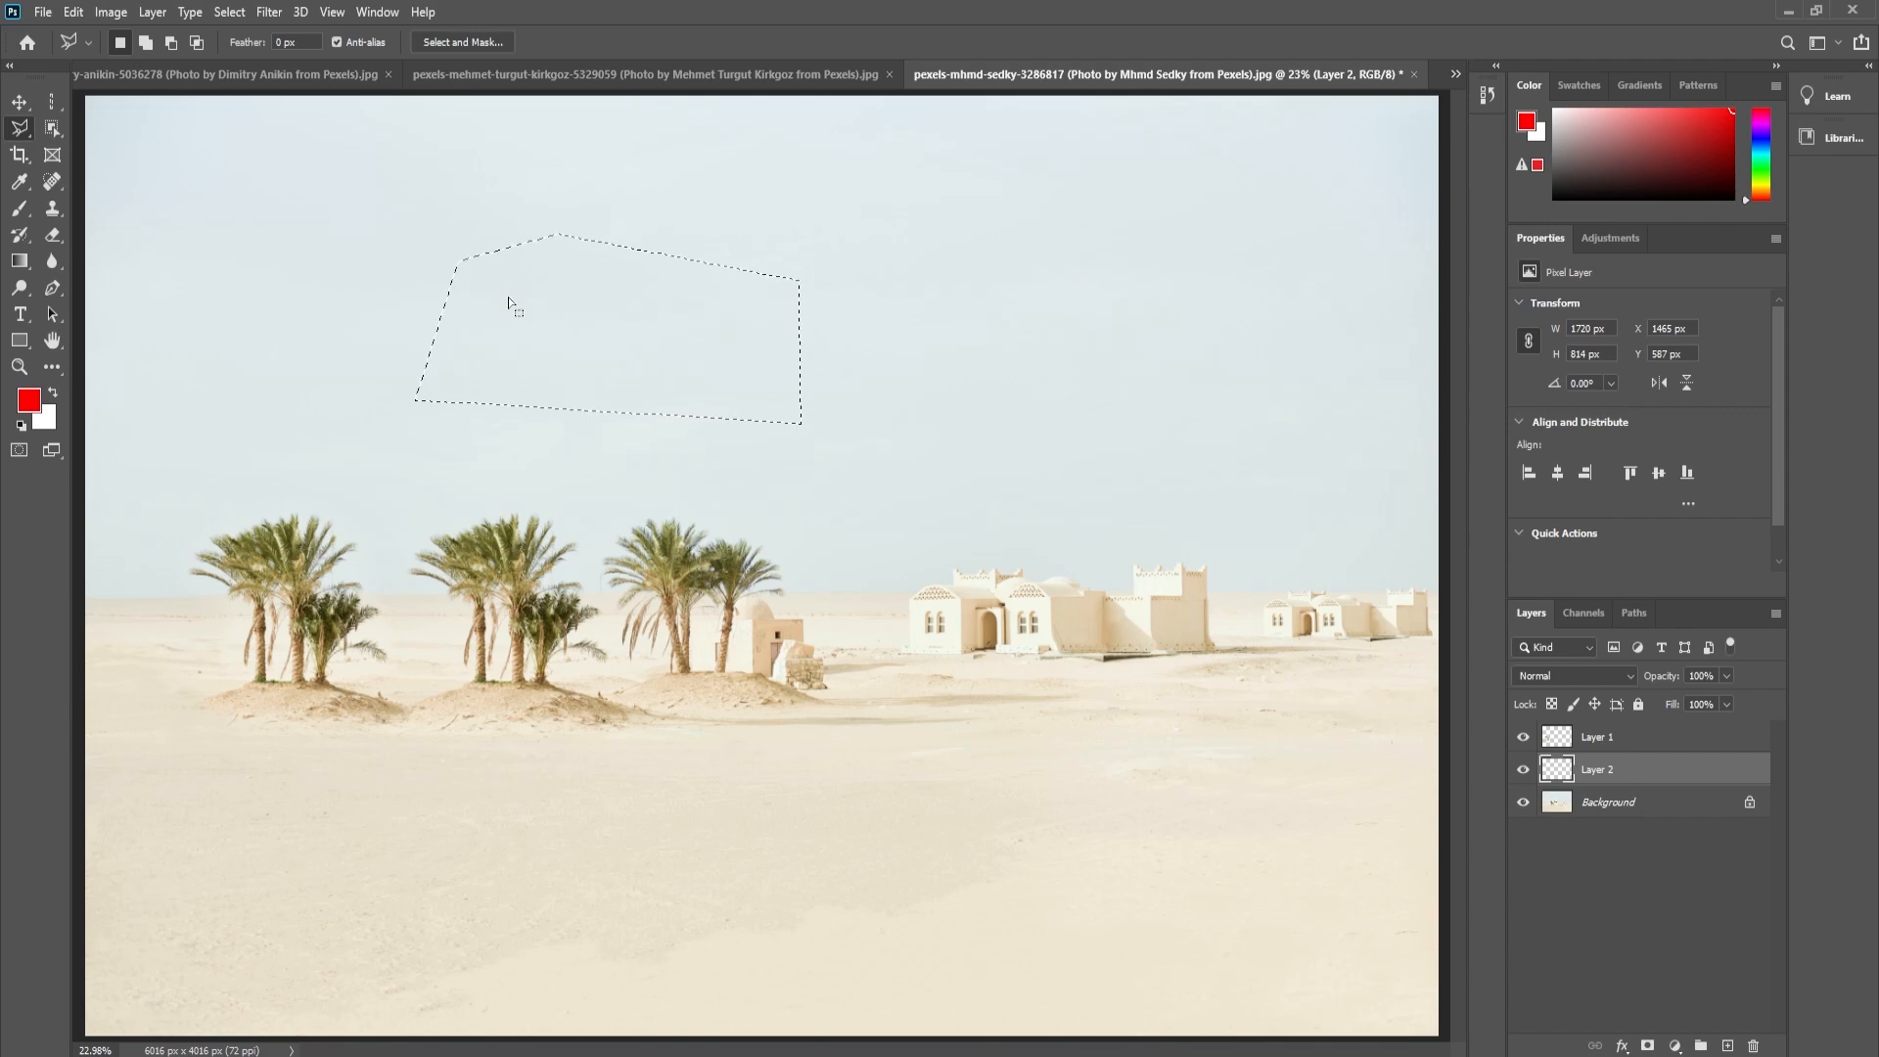
- Clear the five-sided selection and draw a Polygonal Lasso outline that changes from straight segments to a long freehand curve
click(501, 204)
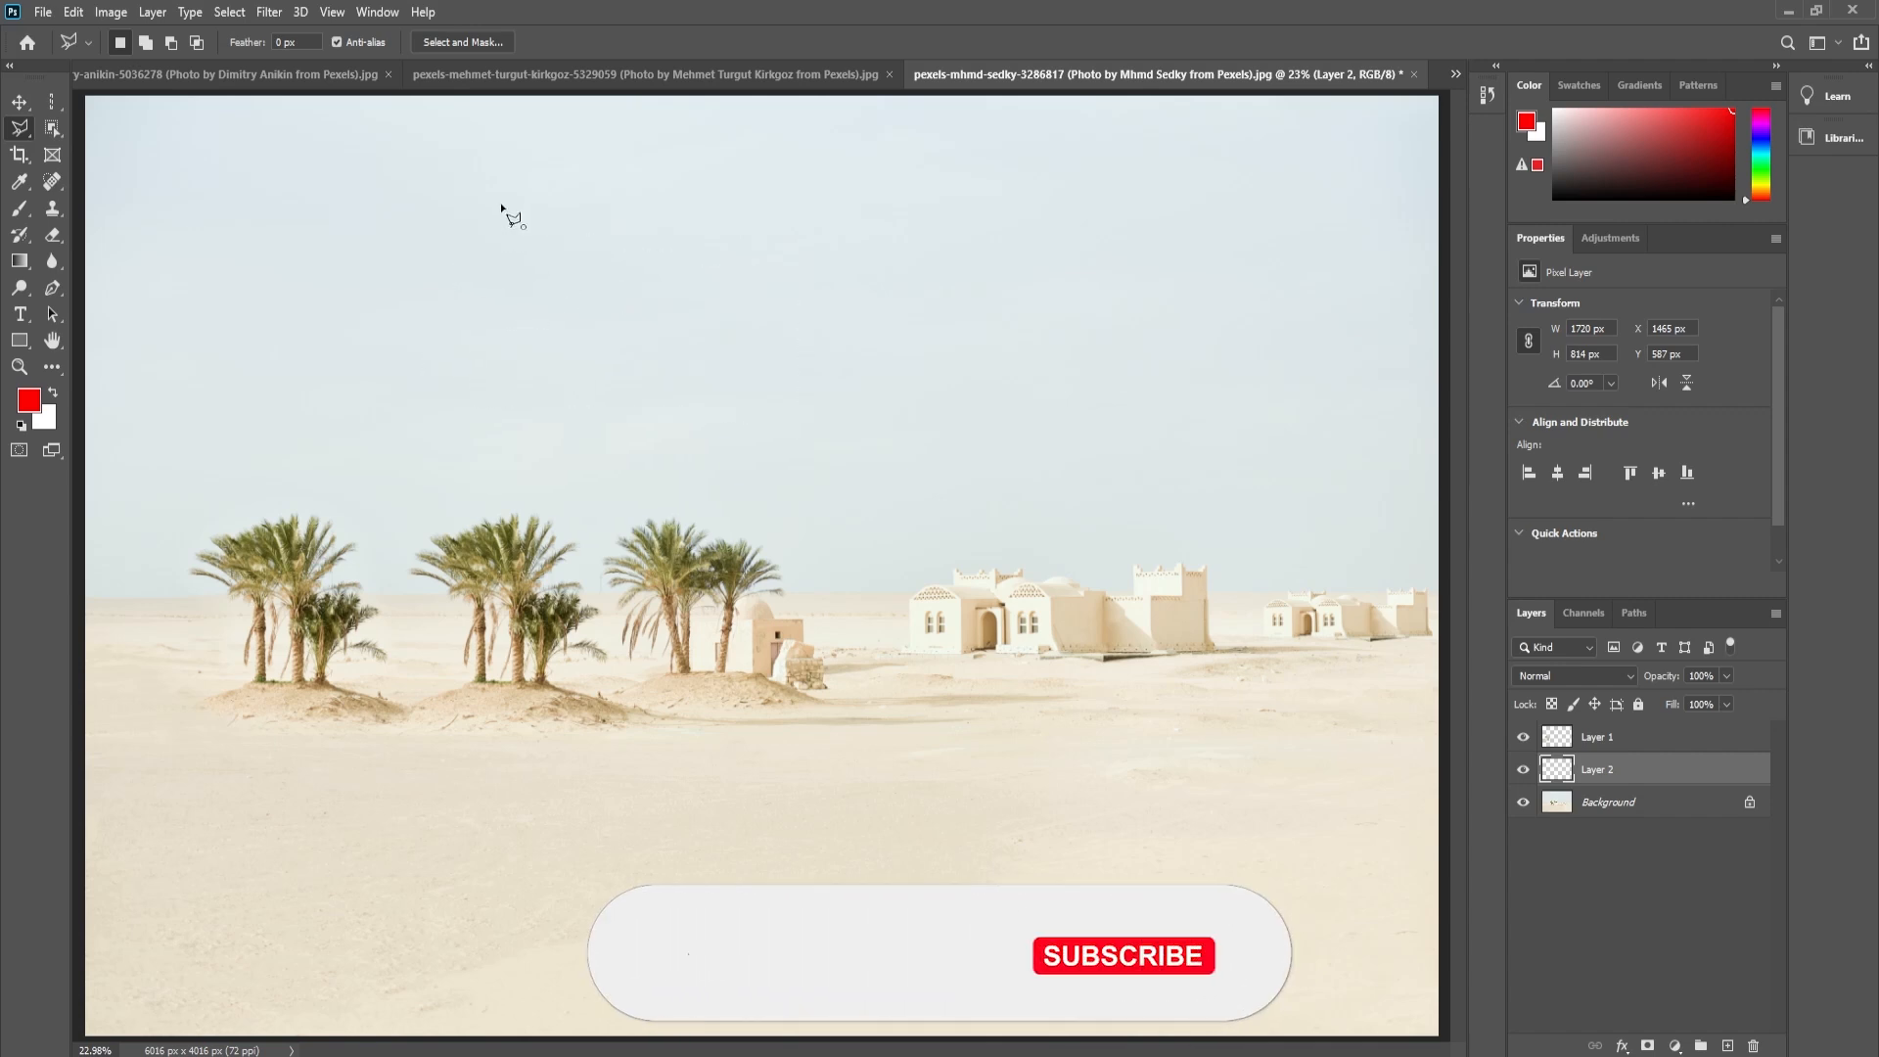
click(403, 338)
click(431, 425)
click(695, 427)
click(880, 389)
click(884, 488)
click(1052, 479)
click(1145, 474)
mouse_move(1155, 445)
mouse_down()
mouse_move(1104, 325)
mouse_move(1027, 306)
mouse_up()
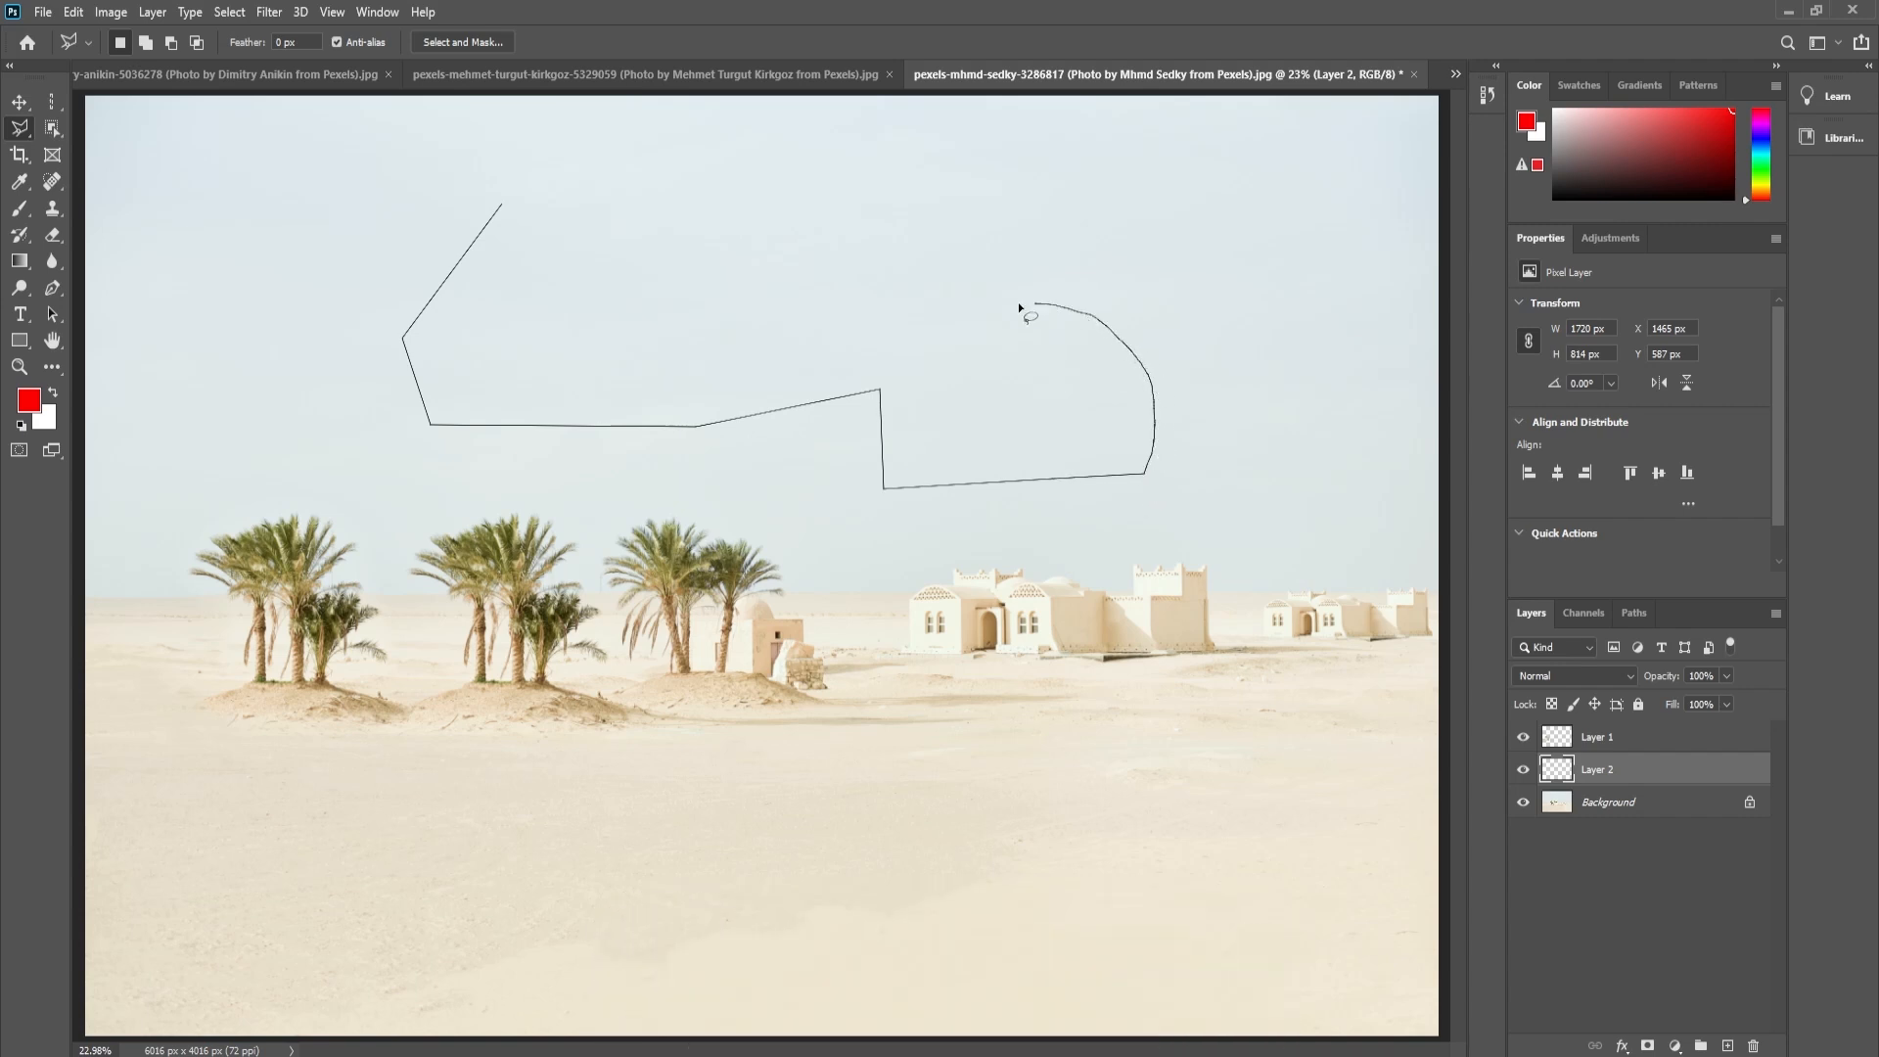
mouse_move(774, 252)
mouse_down()
mouse_move(719, 268)
mouse_move(655, 147)
mouse_move(604, 177)
mouse_move(602, 312)
mouse_move(542, 320)
mouse_move(516, 252)
mouse_up()
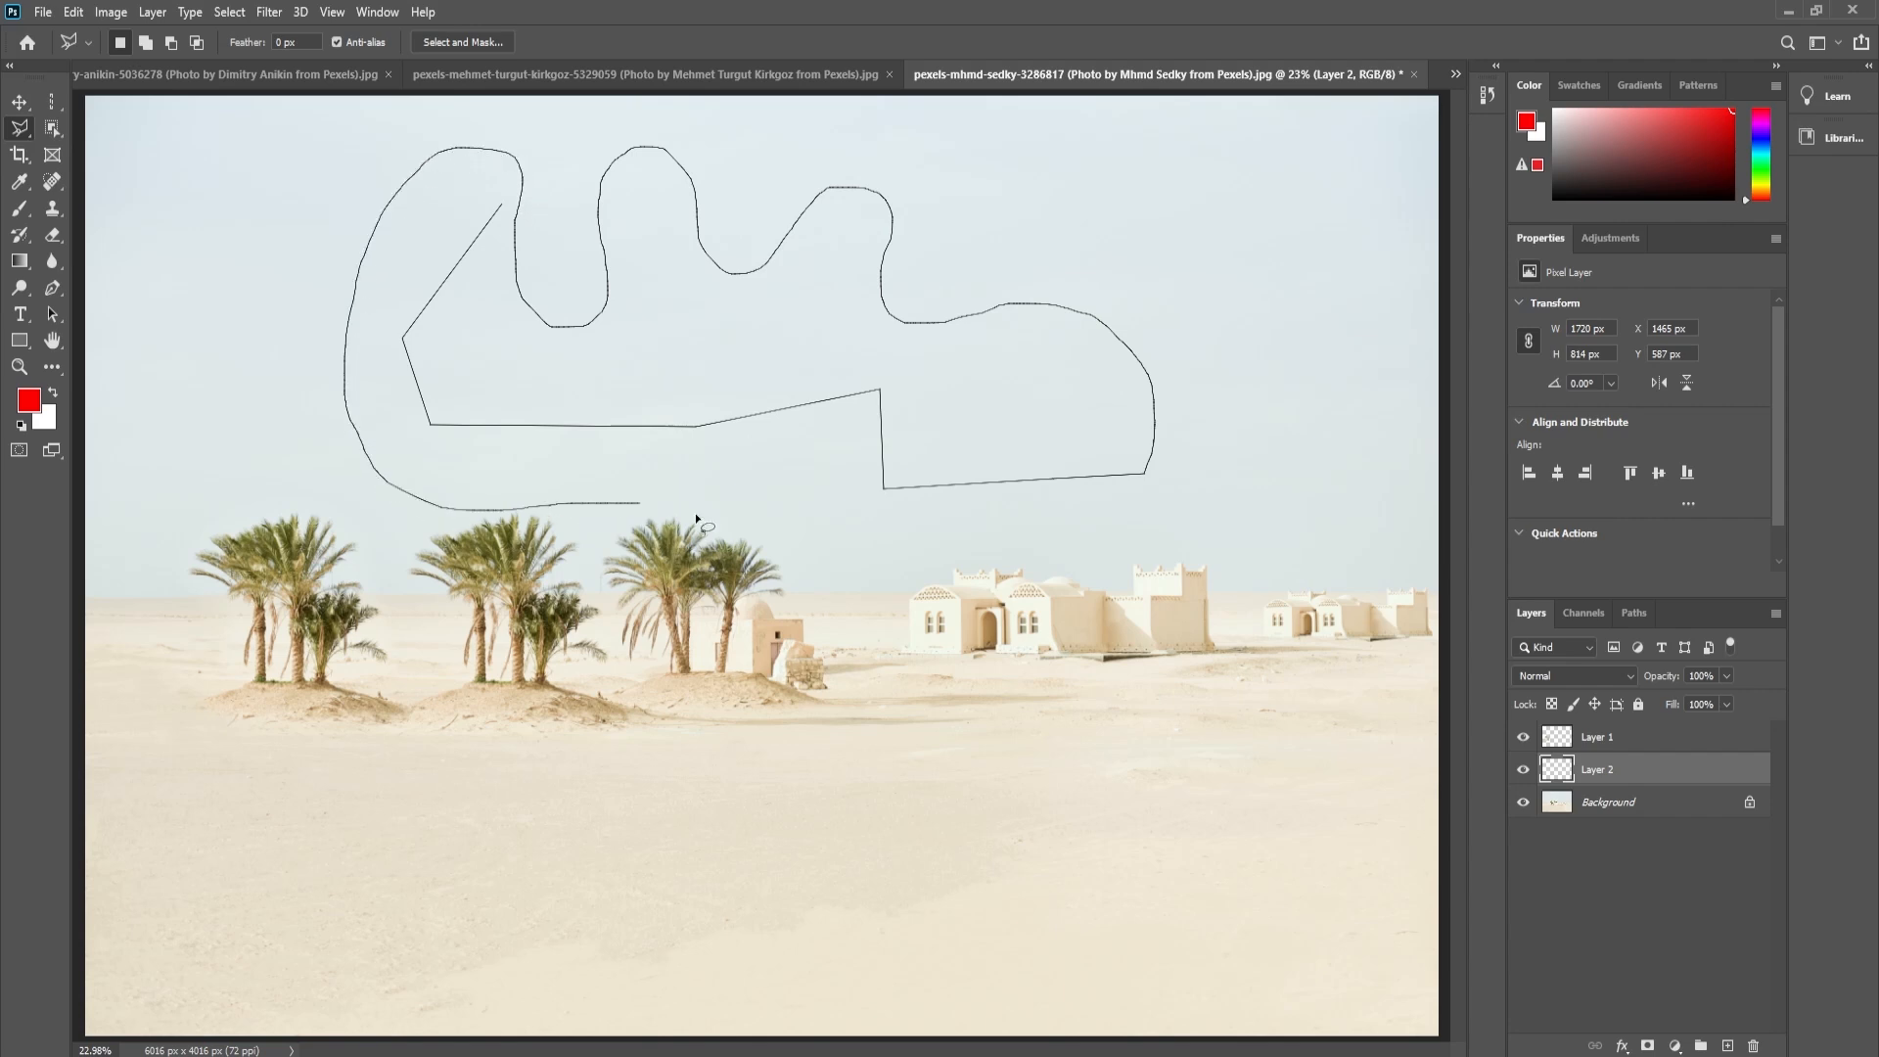
mouse_move(843, 585)
mouse_down()
mouse_move(951, 653)
mouse_move(1131, 591)
mouse_move(1182, 475)
mouse_move(1184, 376)
mouse_move(1120, 276)
mouse_up()
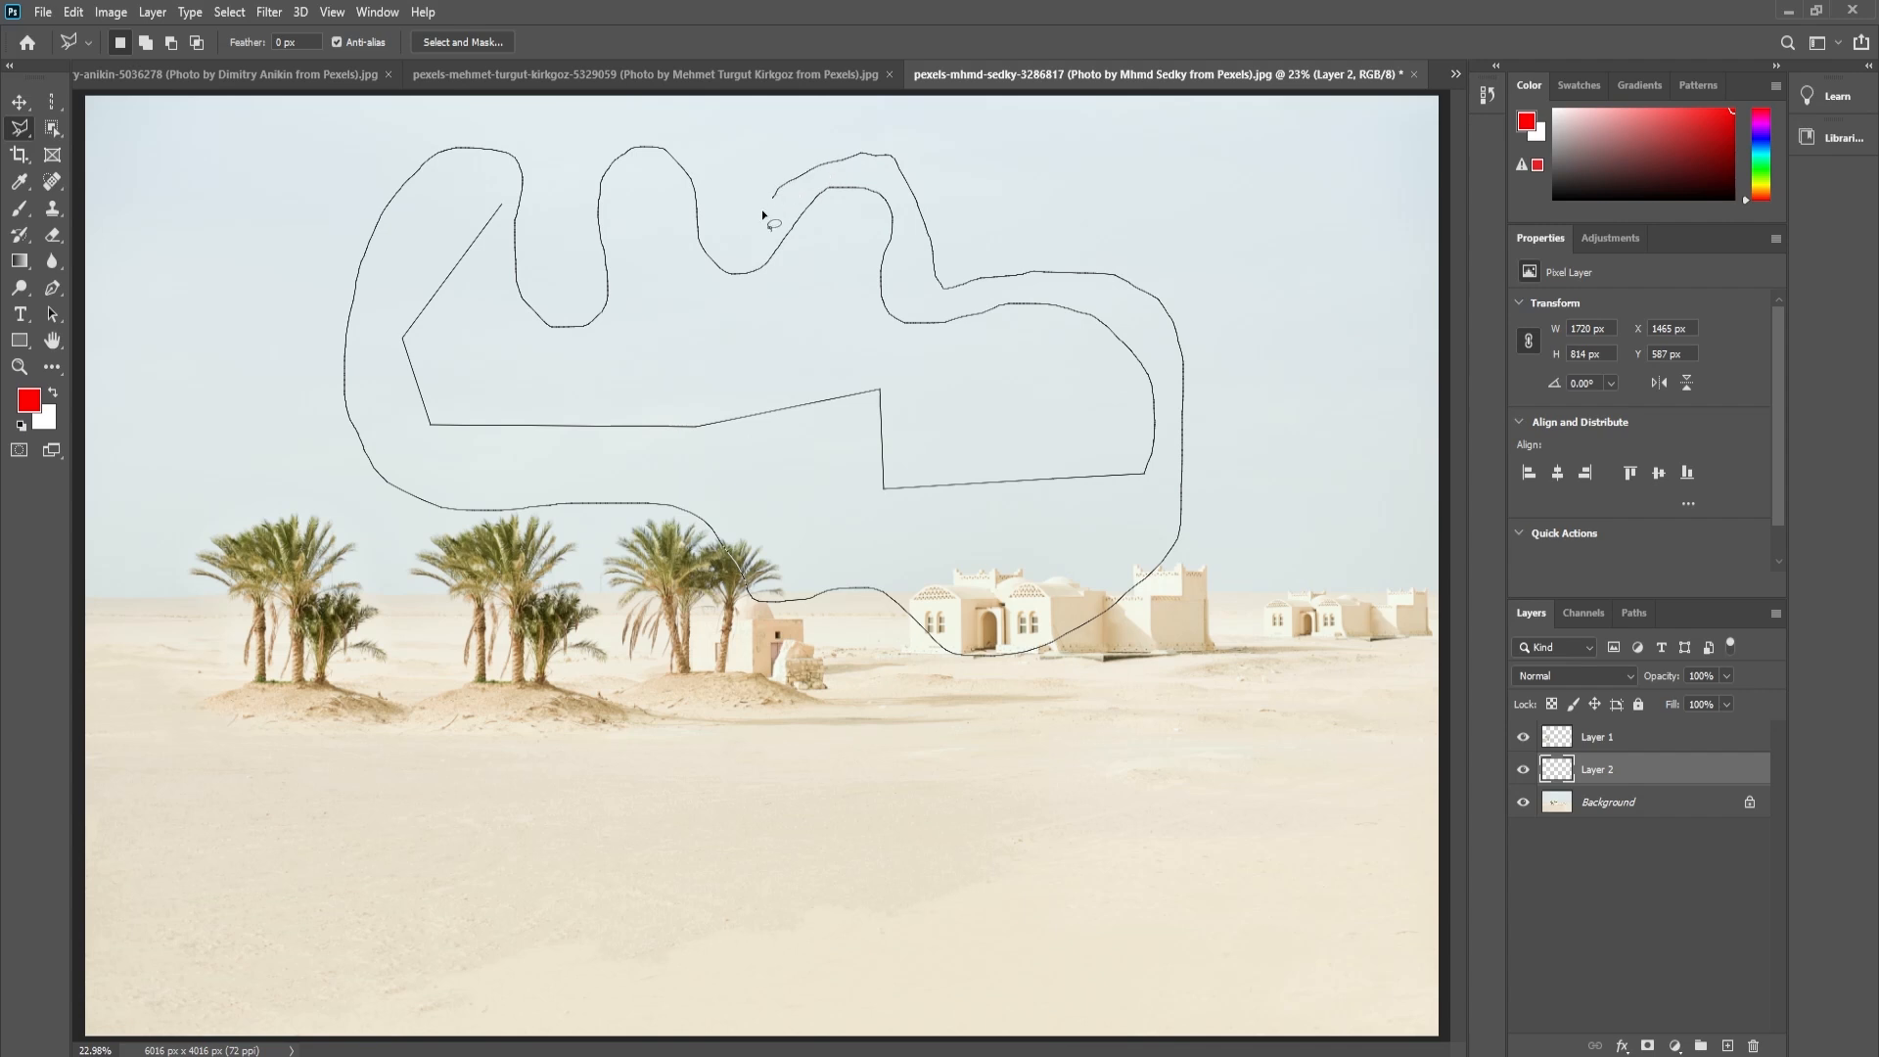
mouse_move(588, 142)
mouse_down()
mouse_move(560, 248)
mouse_move(505, 209)
mouse_up()
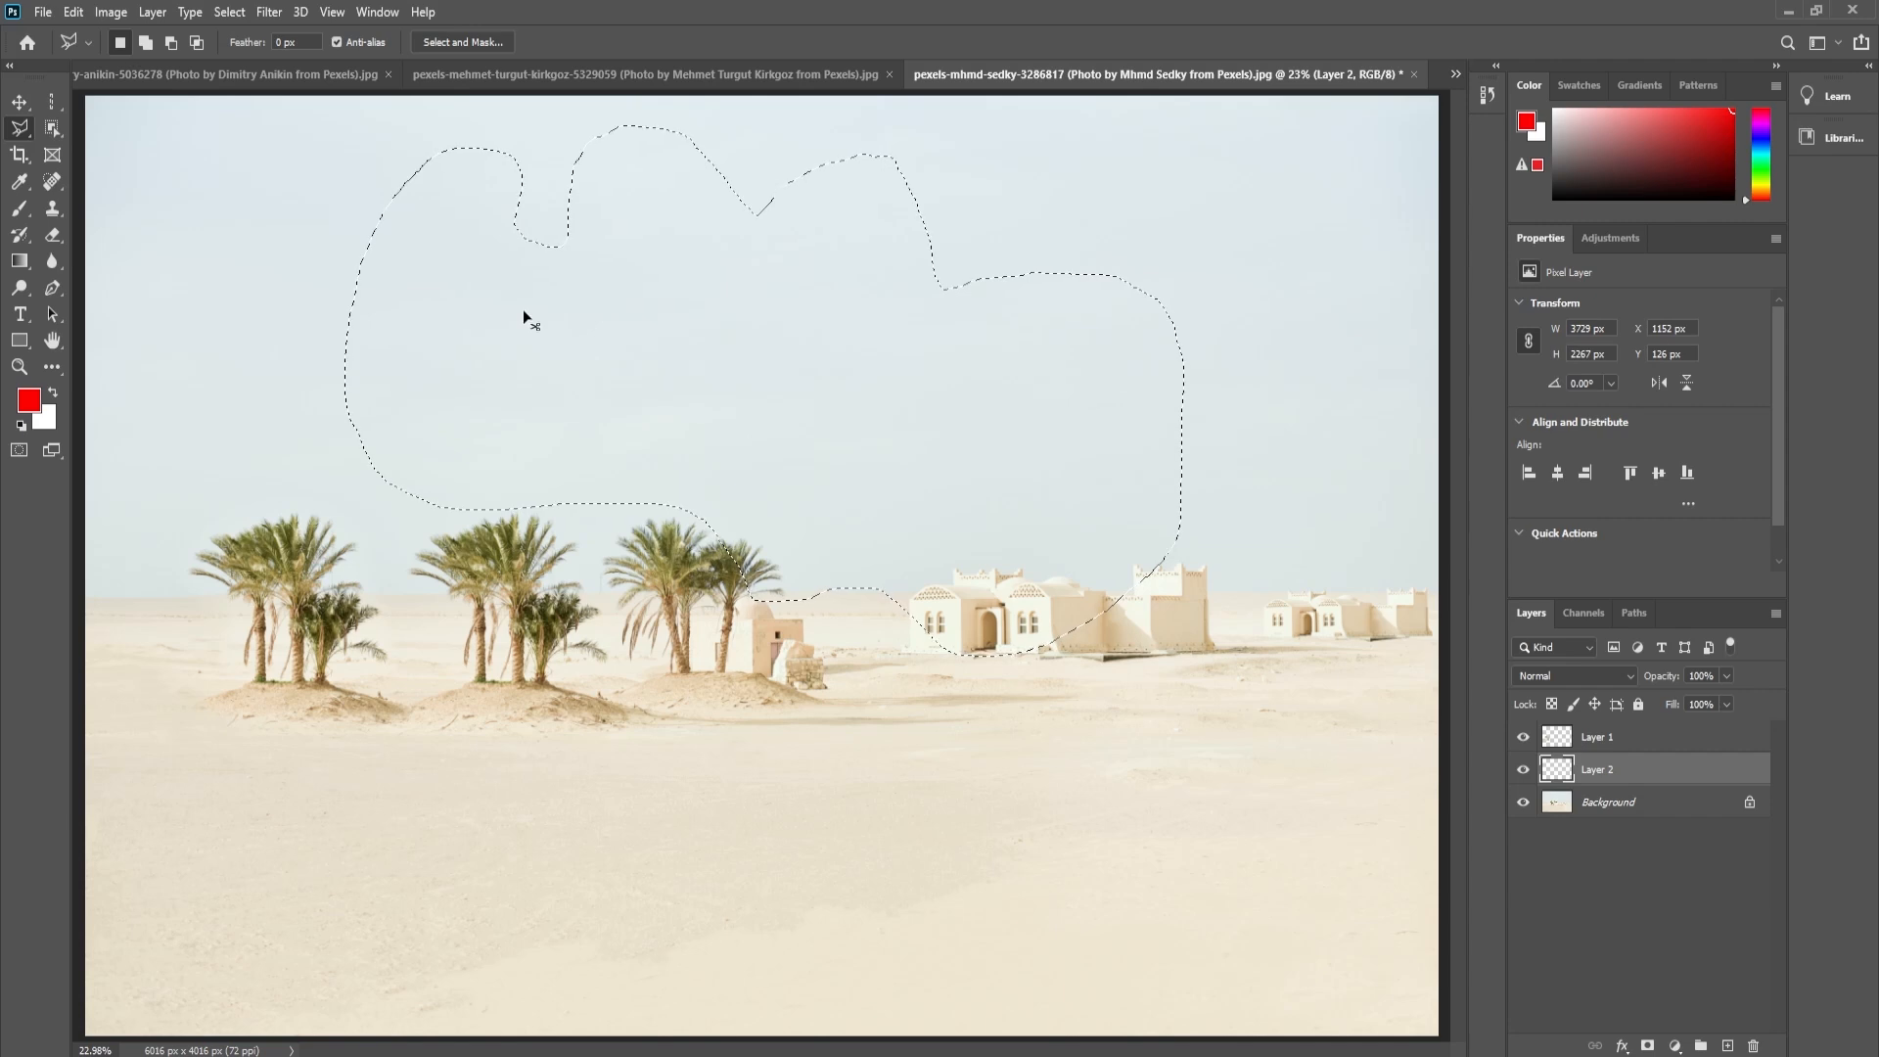
- Deselect, draw a sky selection about 2410 by 1136 px combining straight edges with a freehand curve, and deselect it
key(ctrl+d)
click(526, 230)
click(407, 460)
click(949, 422)
click(852, 223)
mouse_move(661, 313)
mouse_down()
mouse_move(818, 330)
mouse_move(690, 377)
mouse_move(548, 227)
mouse_up()
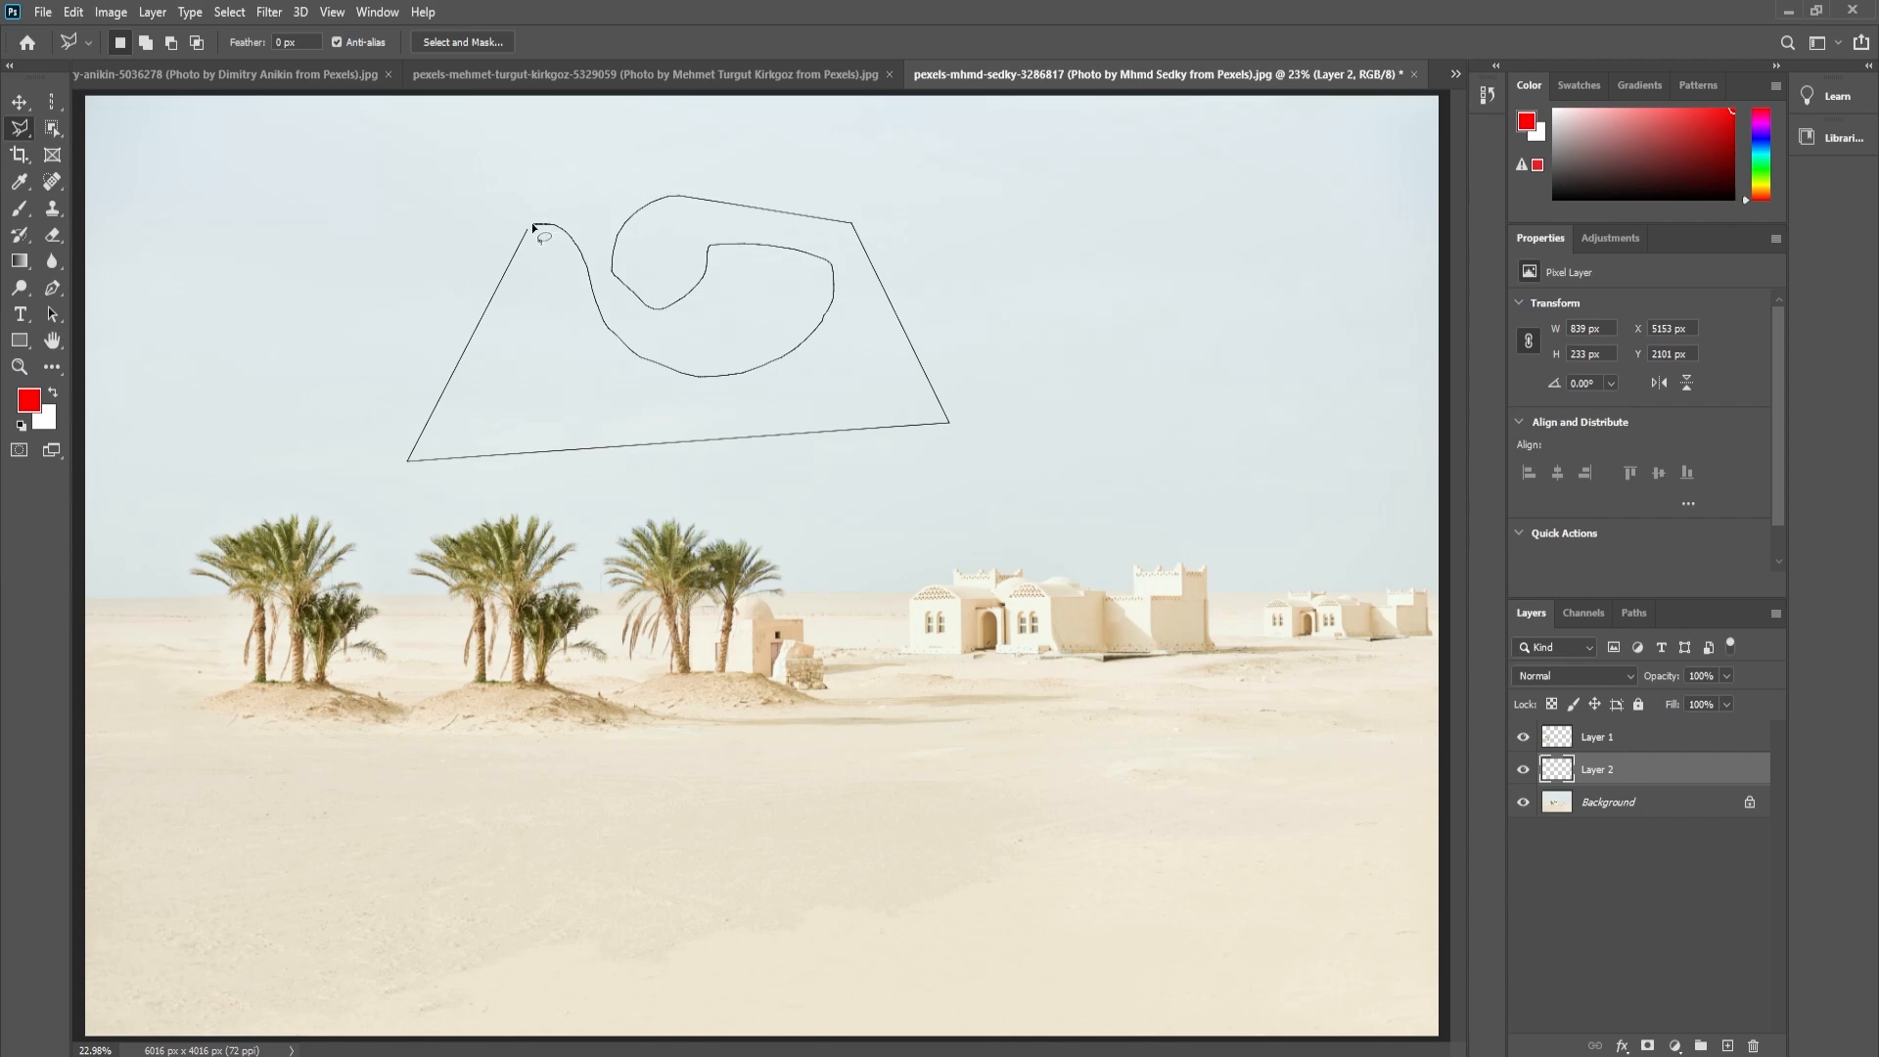
click(531, 228)
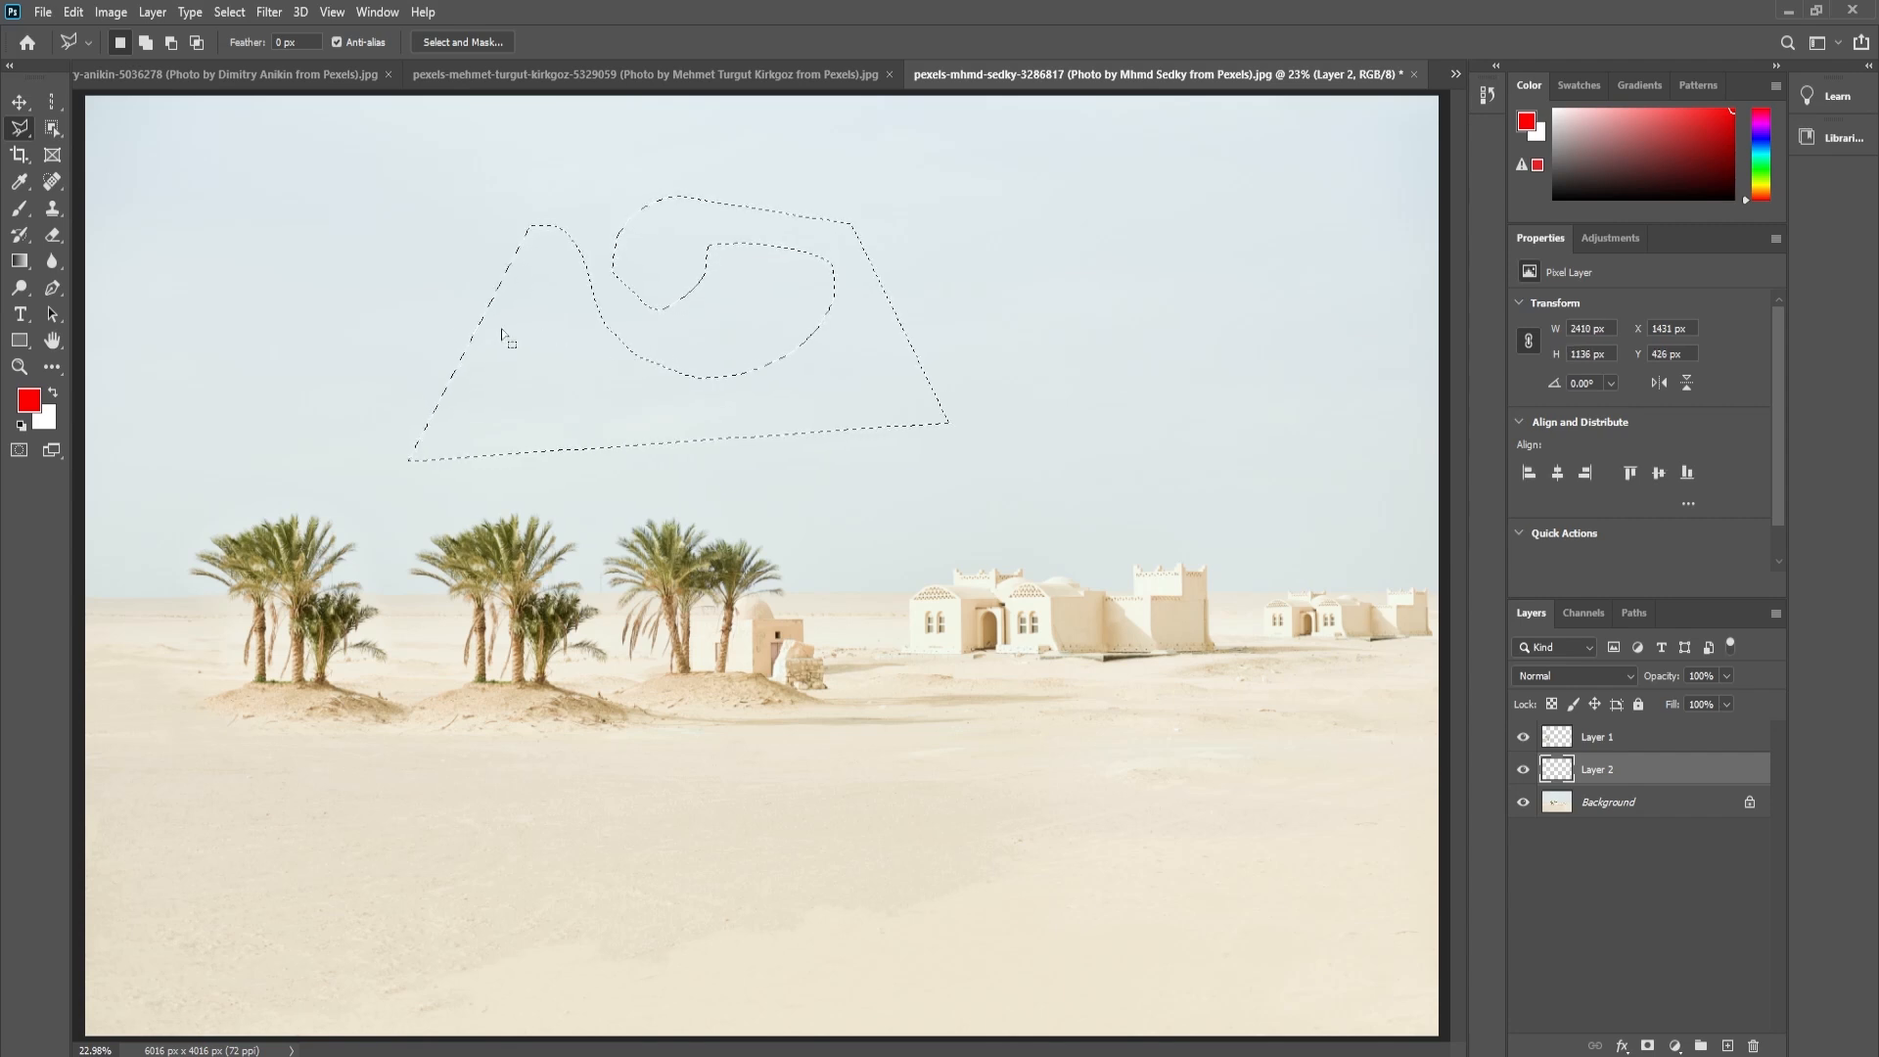
key(ctrl+d)
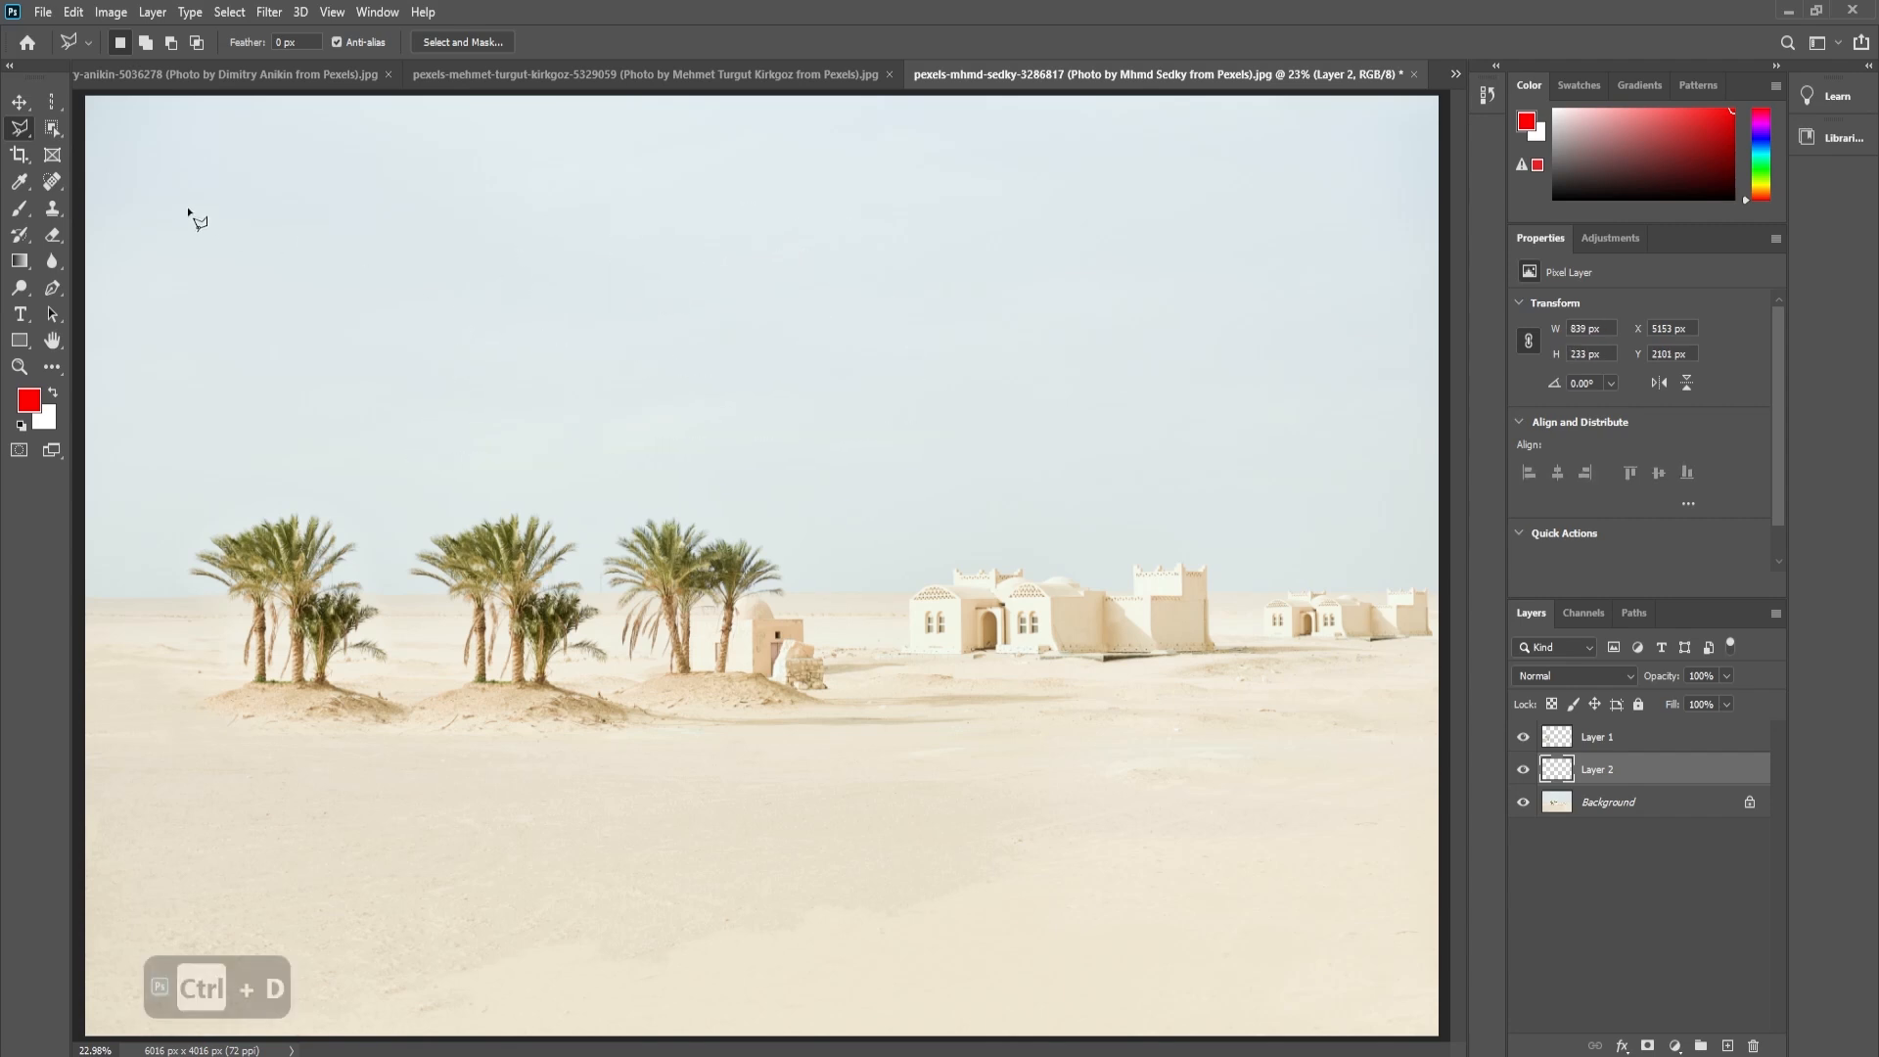
- Choose the Polygonal Lasso tool and switch from the desert photo to the city skyline photo
click(21, 137)
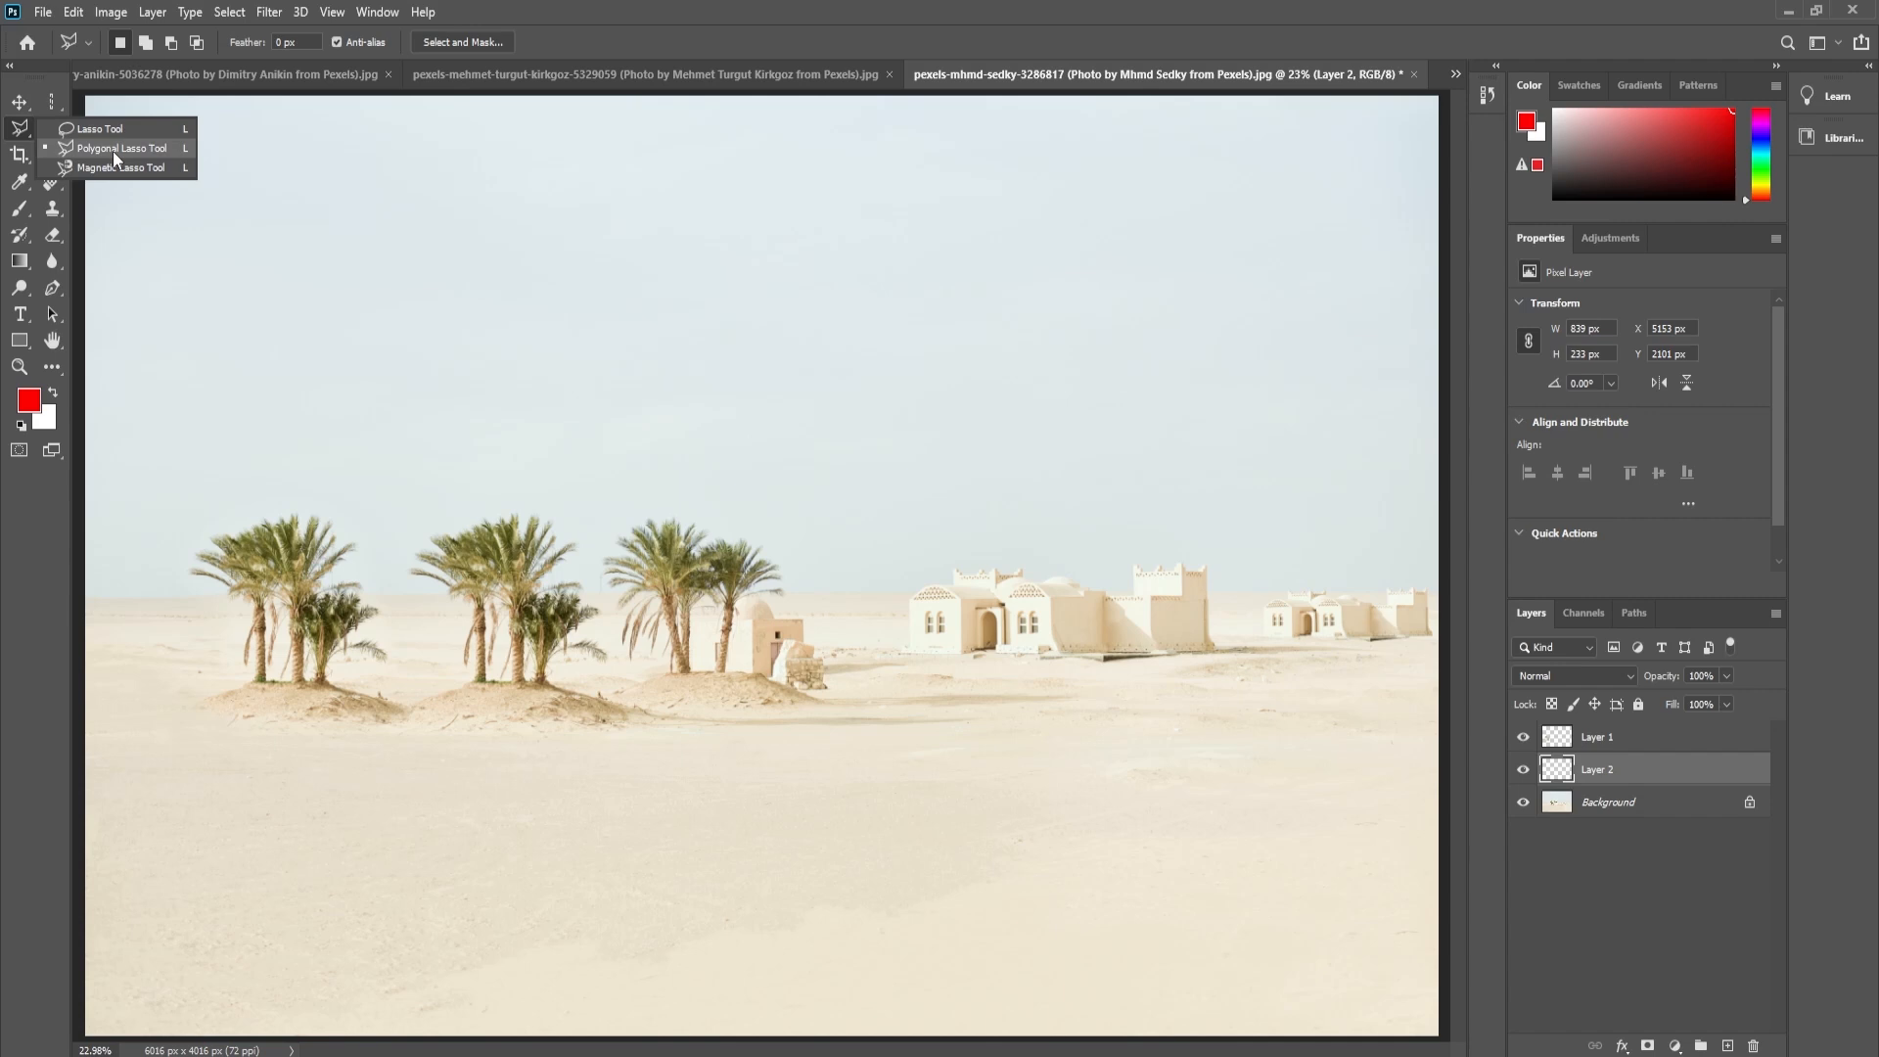
click(114, 150)
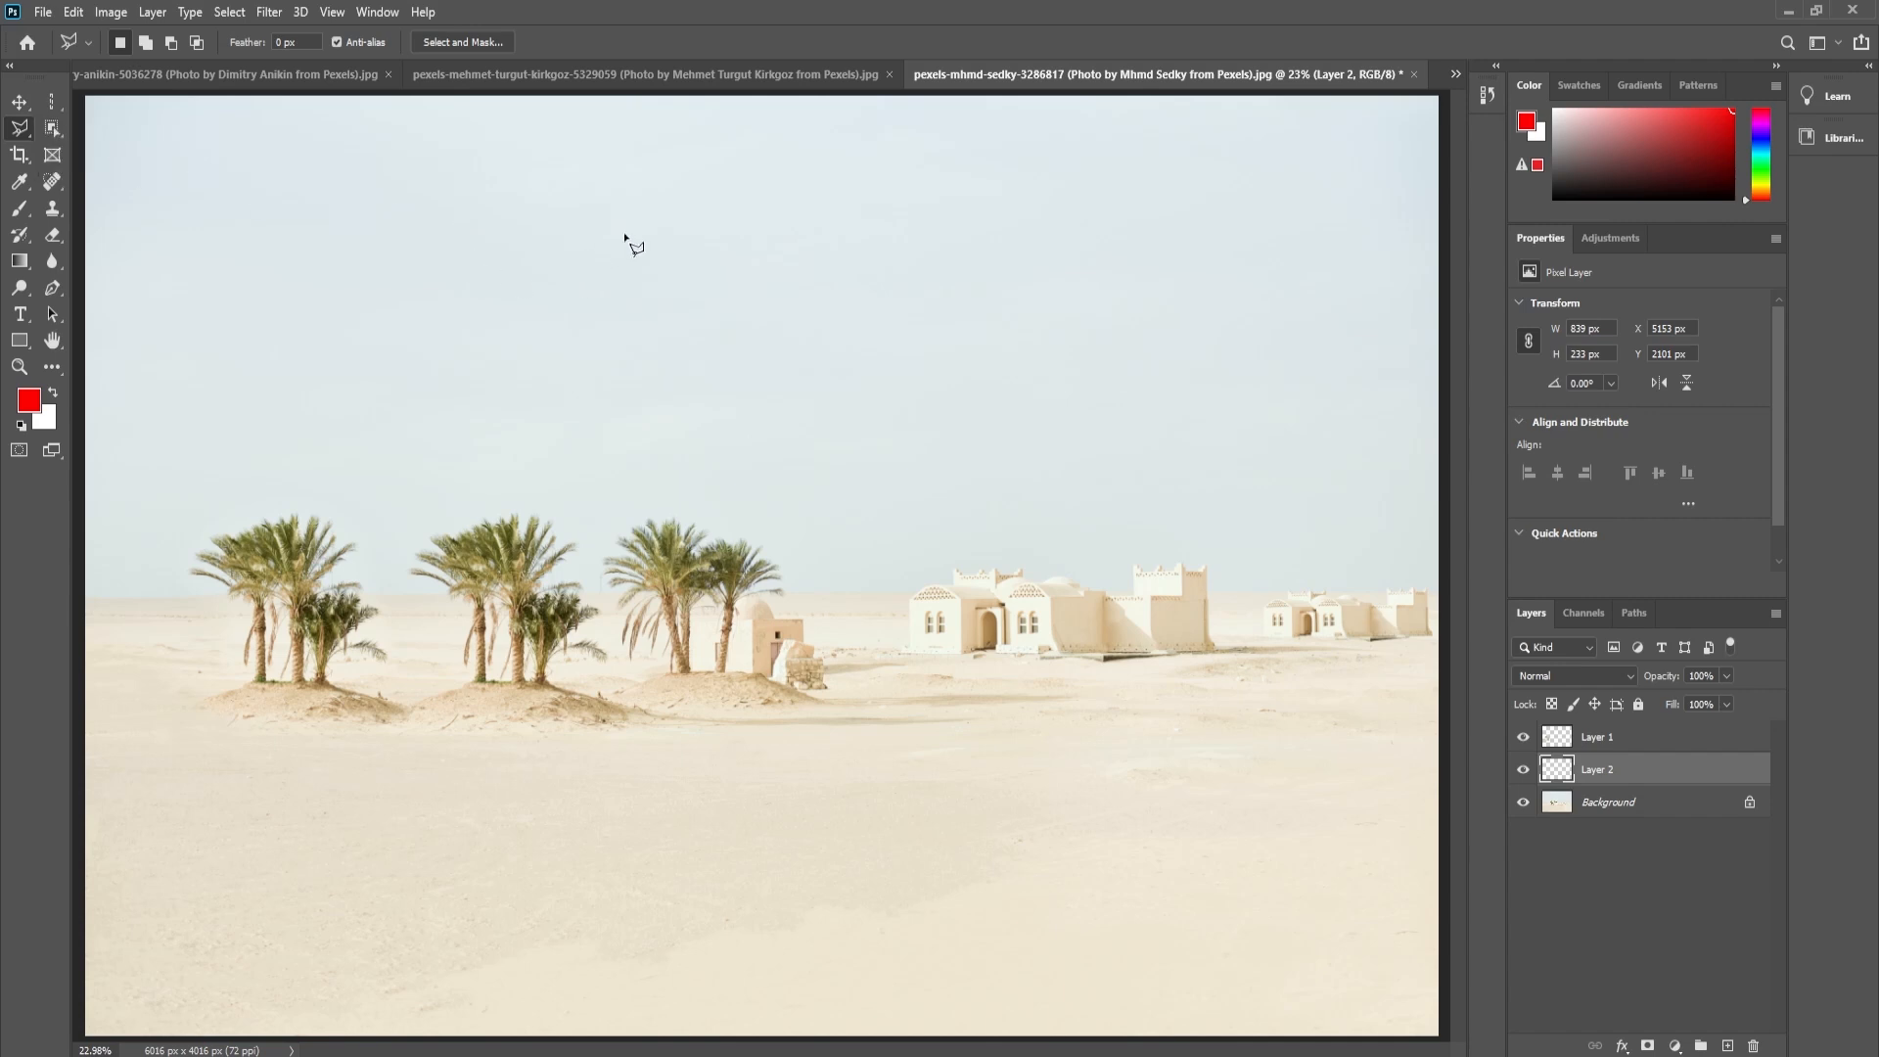
key(ctrl+Tab)
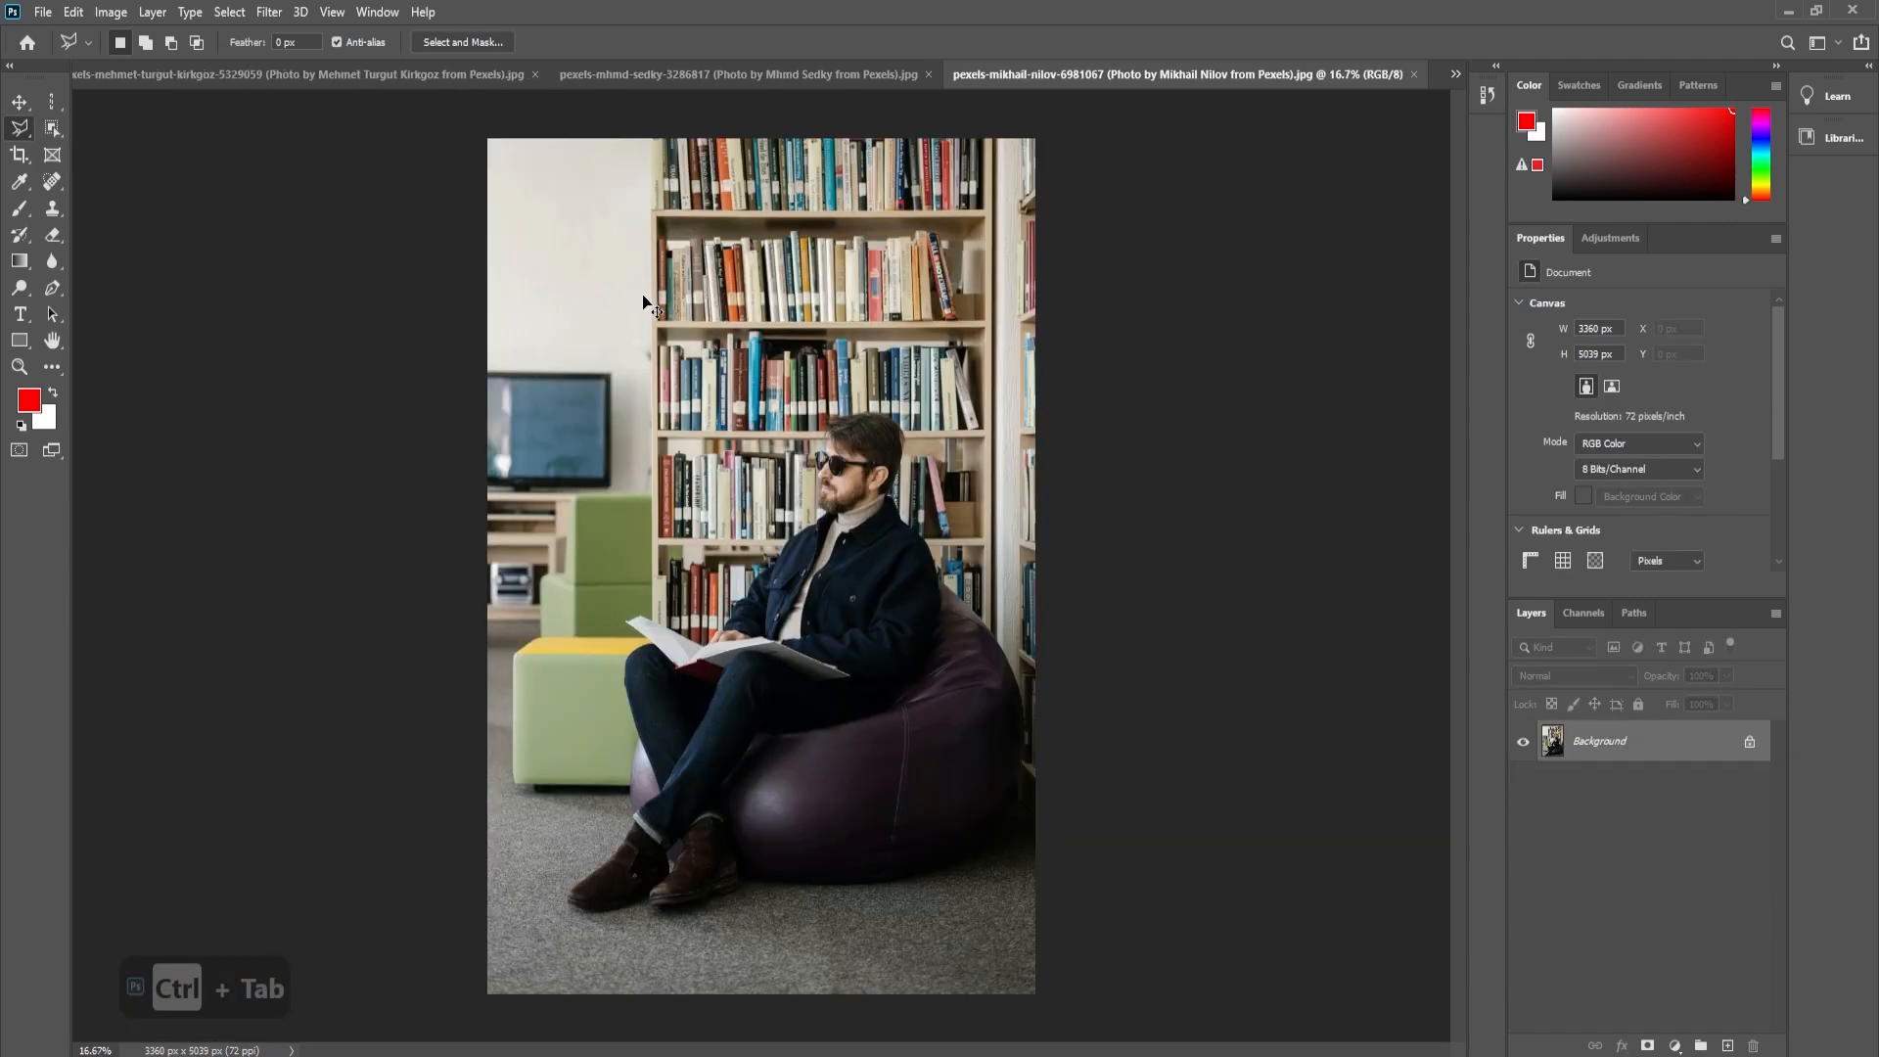
key(ctrl+Tab)
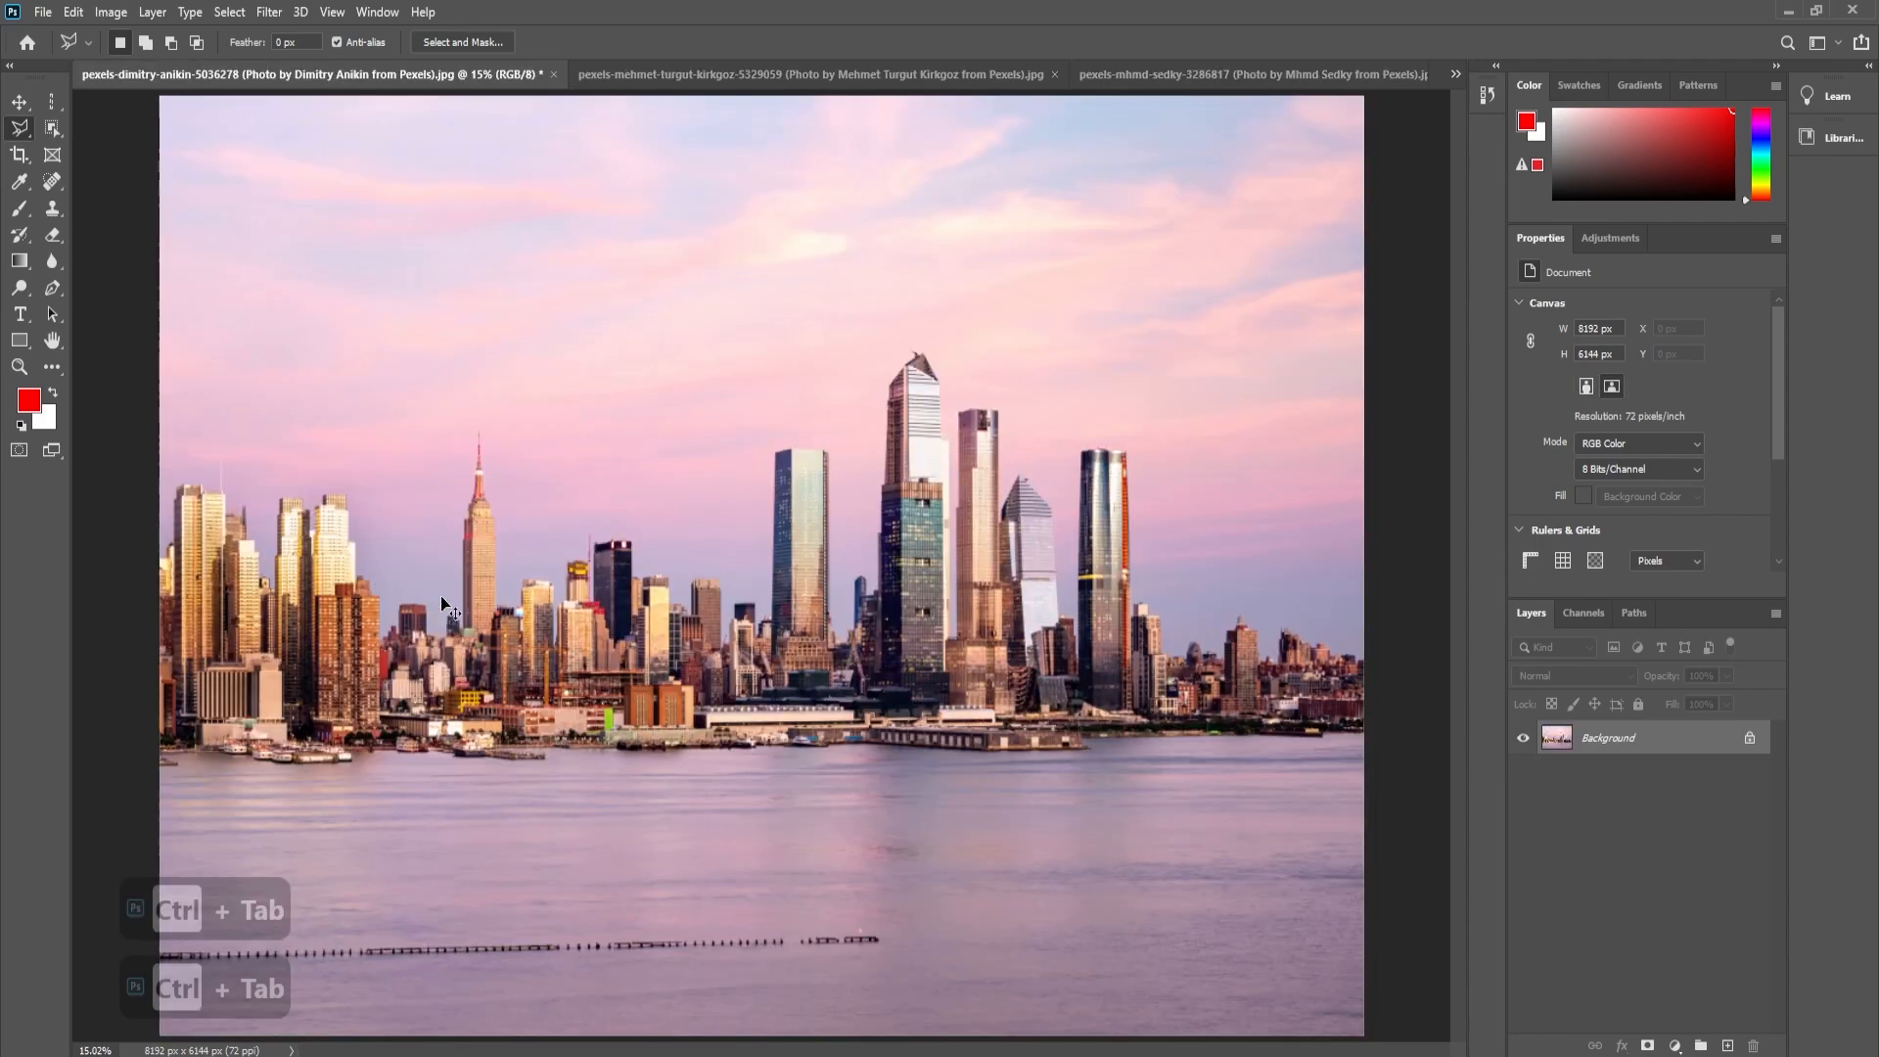
- Activate the Magnetic Lasso tool and trace the spired skyscraper's left edge upward from the green-roofed building at its base
key(ctrl+space)
key(ctrl+0)
drag(443, 595, 627, 609)
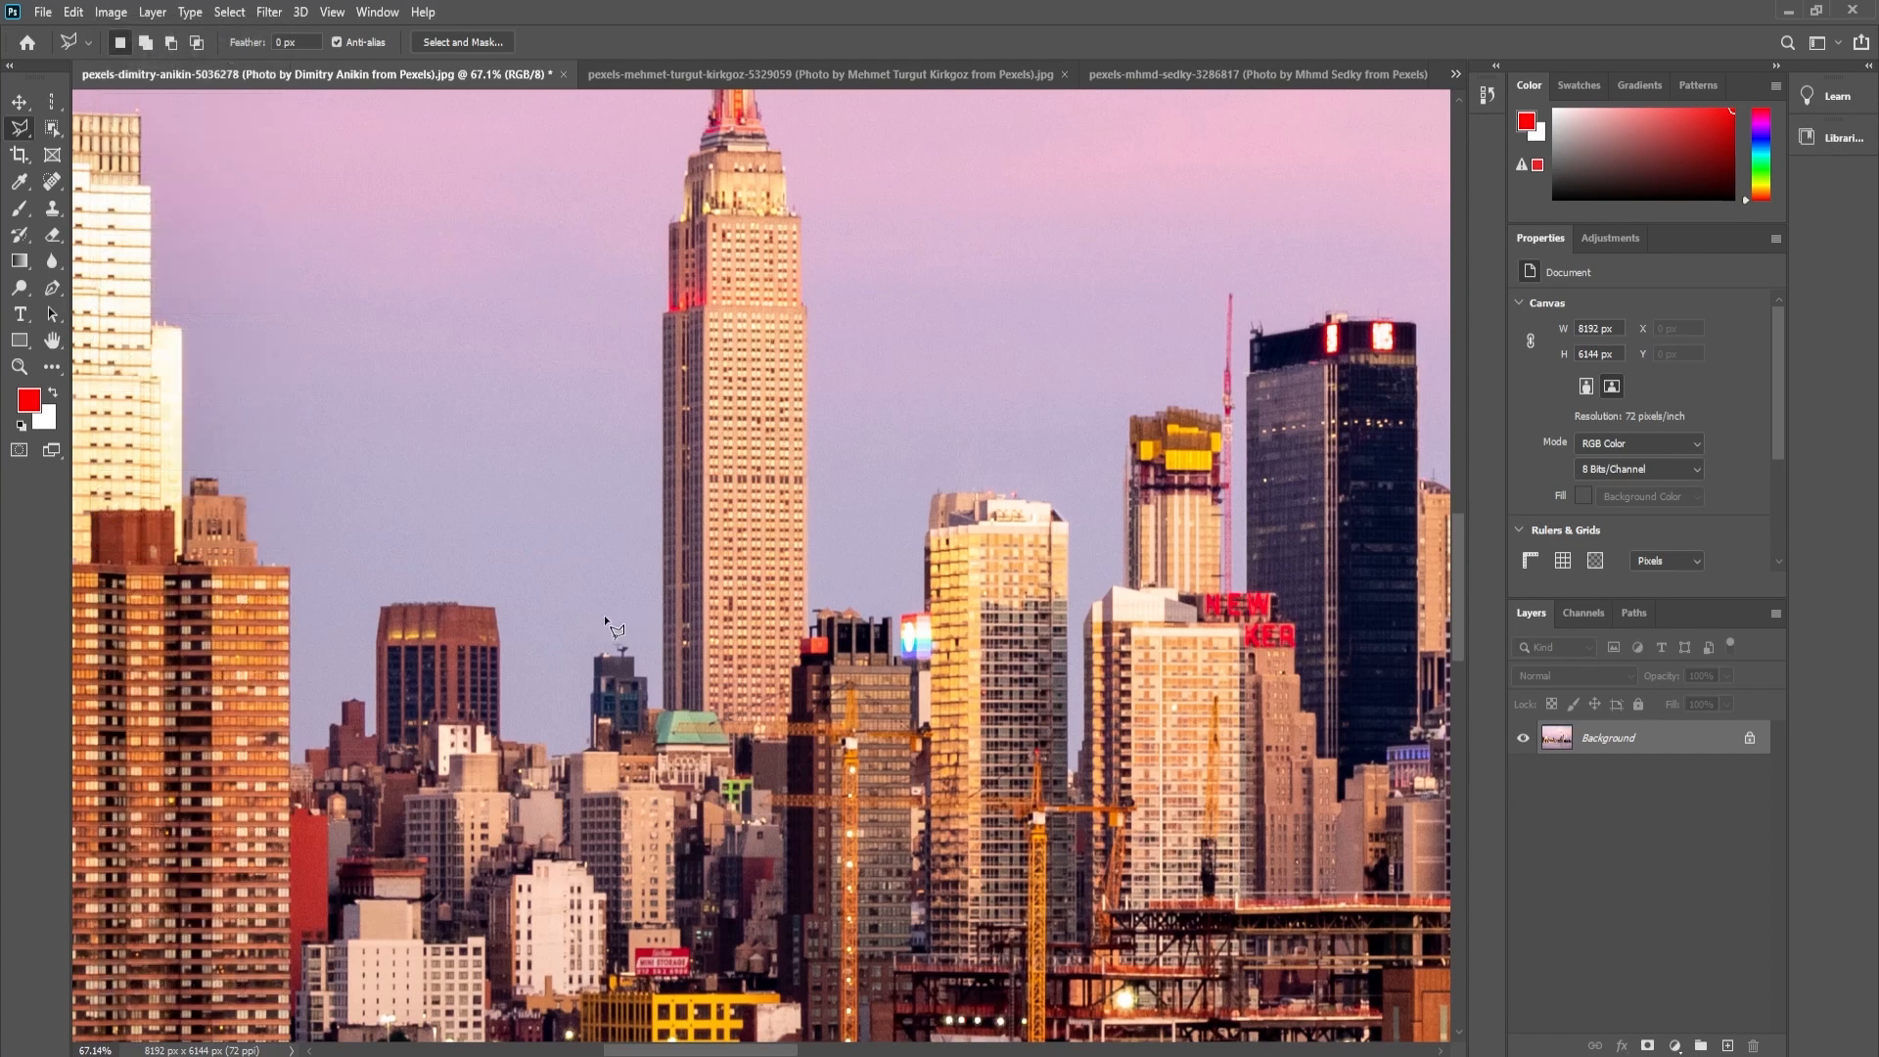
drag(601, 619, 832, 713)
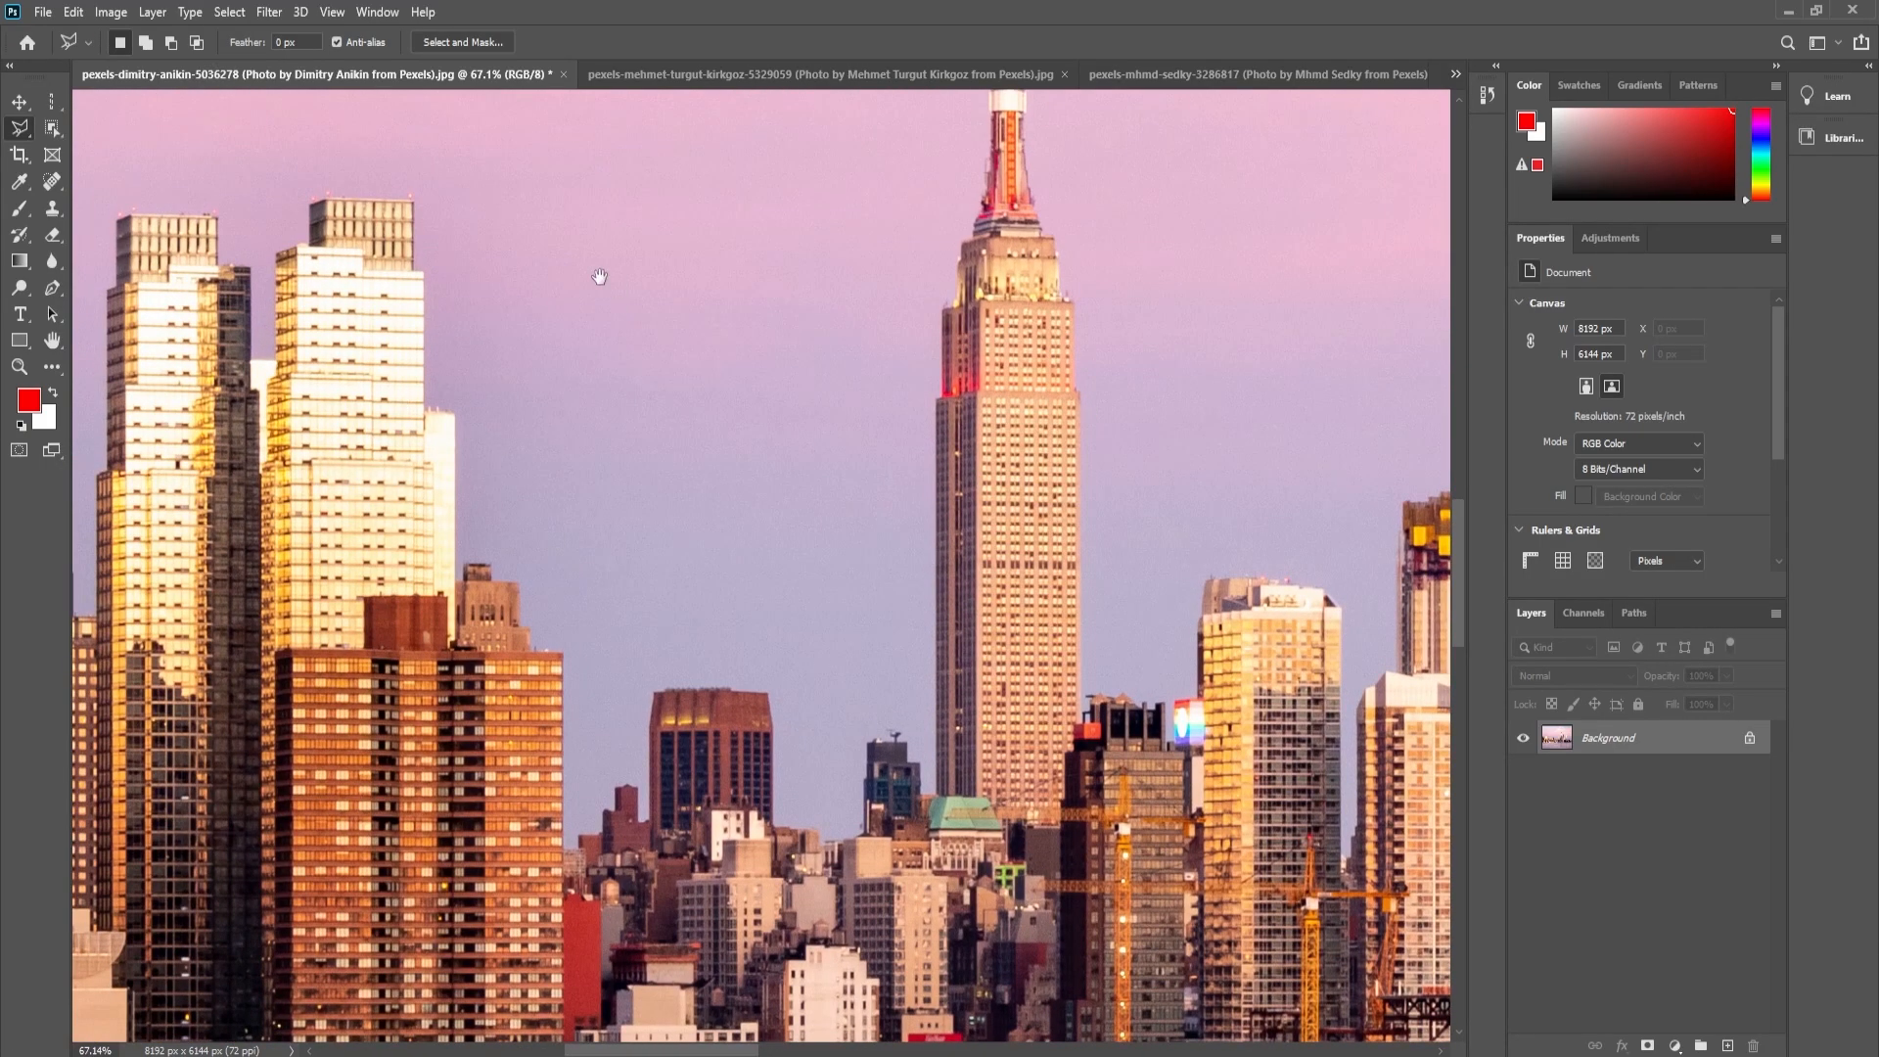
drag(878, 320, 760, 438)
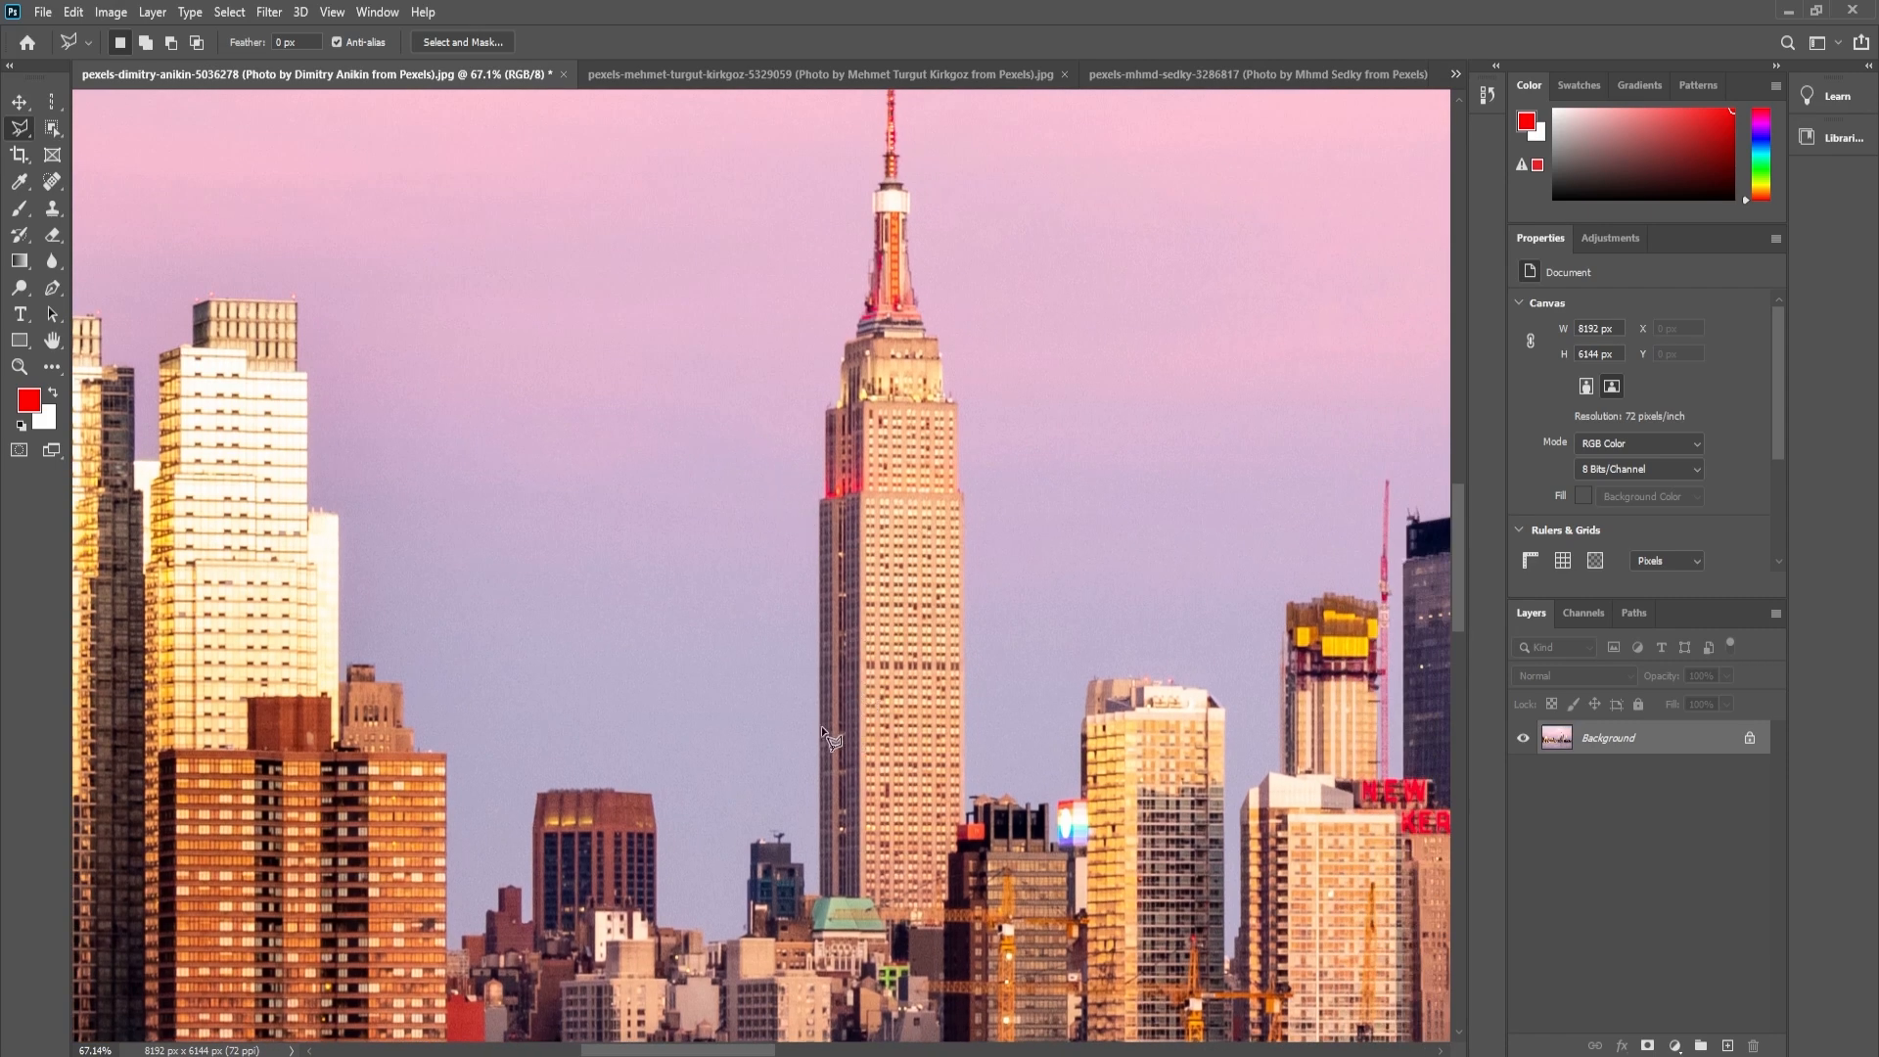
key(ctrl+space)
drag(818, 595, 878, 512)
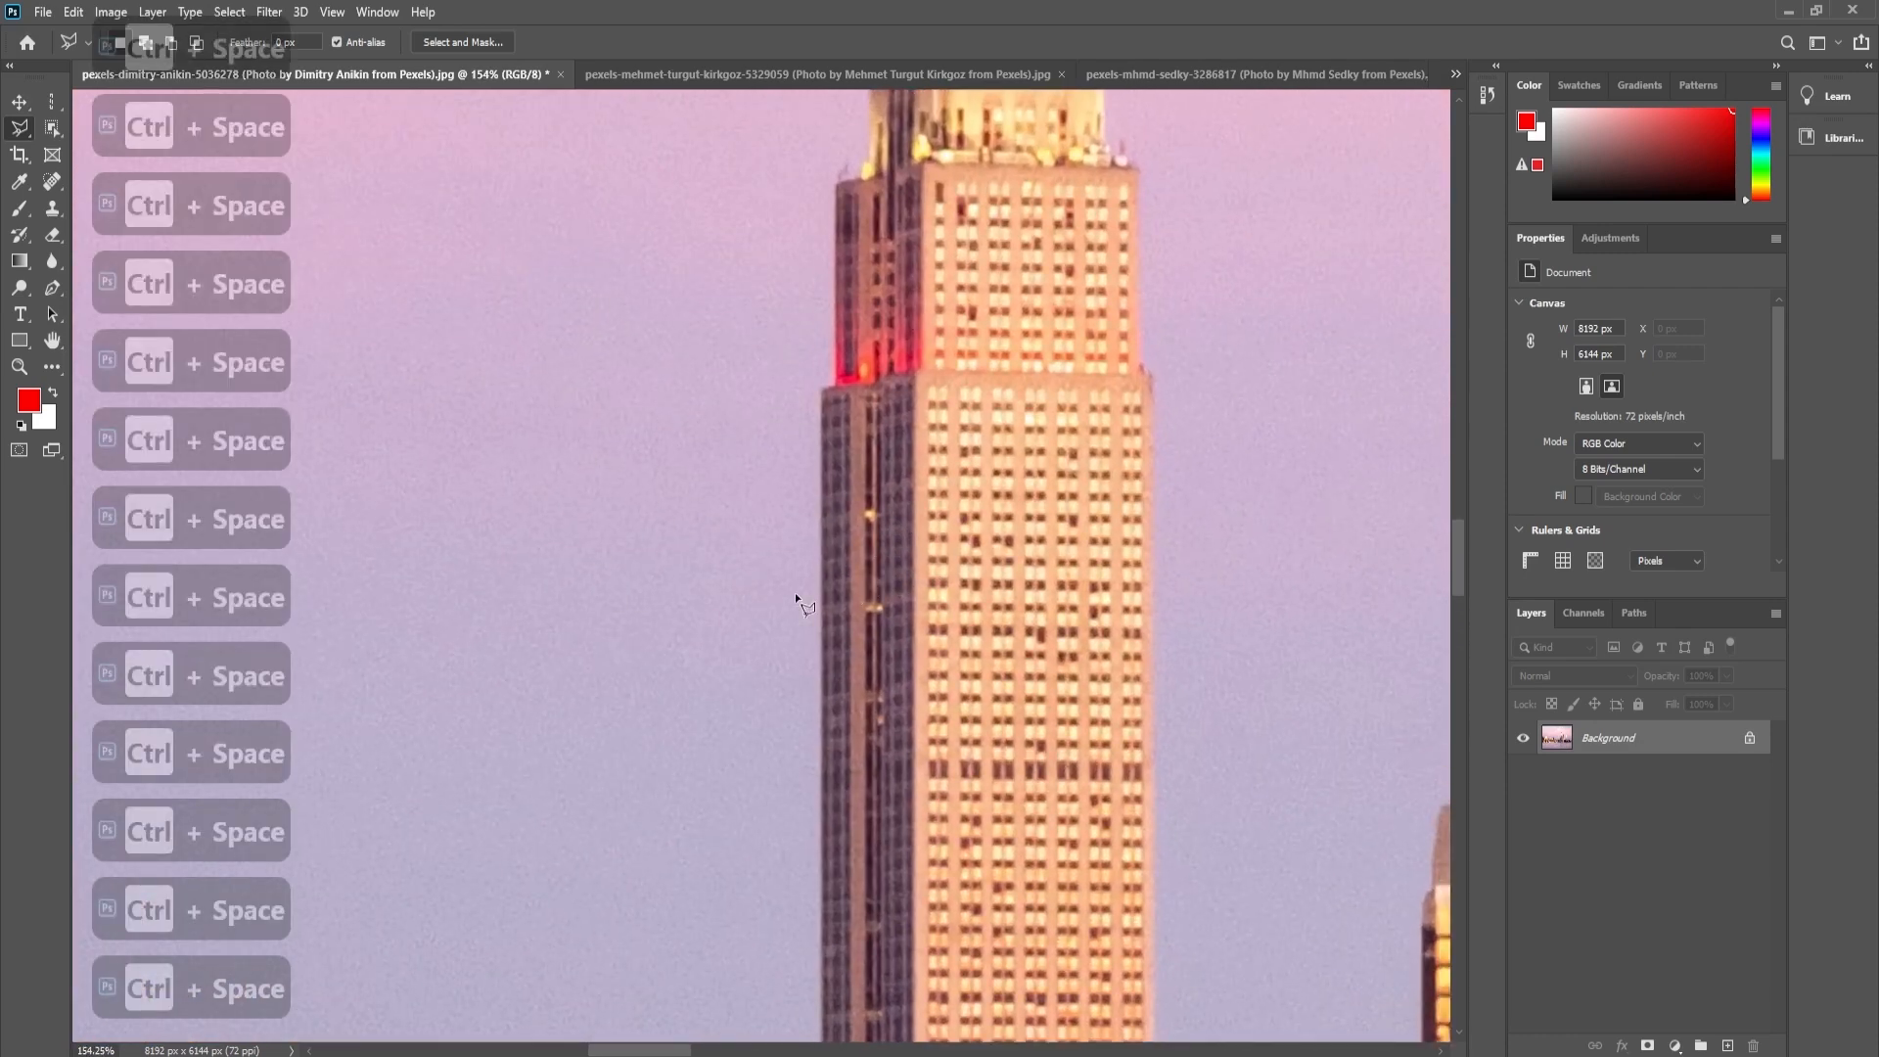
right_click(20, 125)
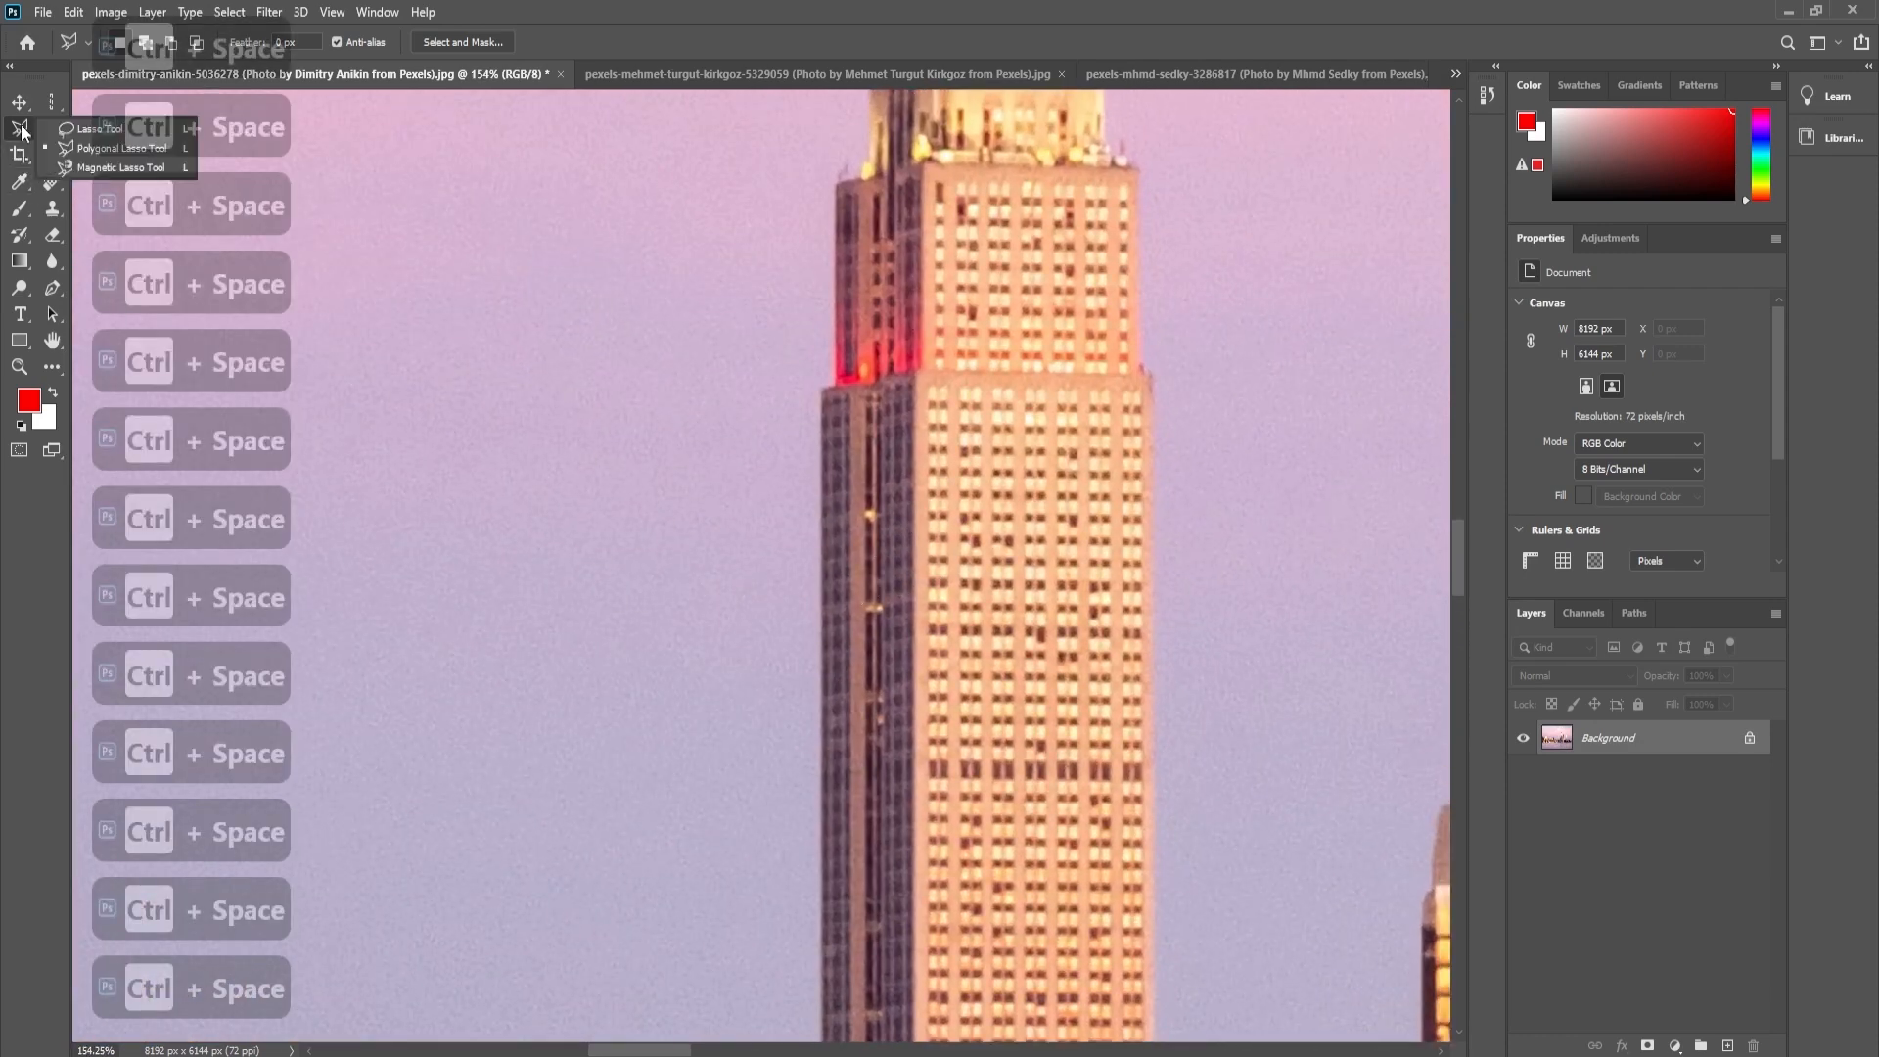
click(96, 168)
scroll(811, 787, down, 5)
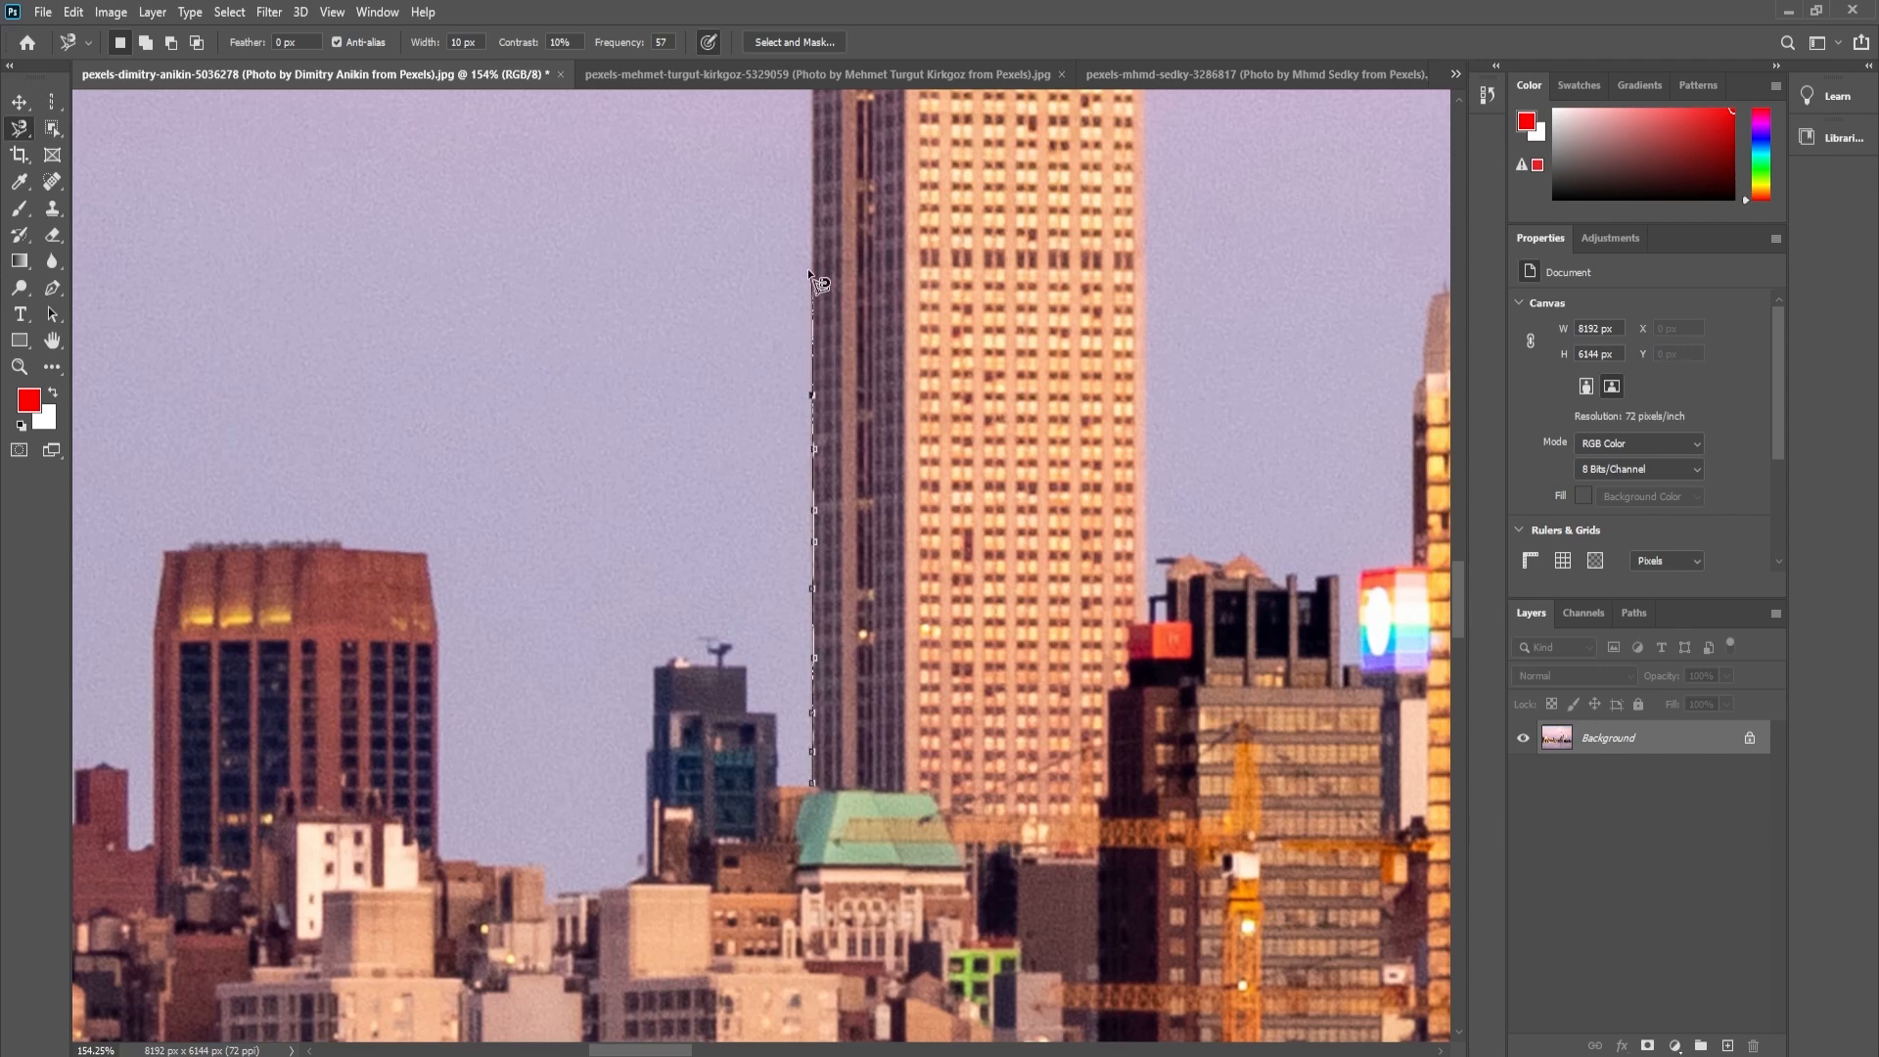
drag(814, 152, 817, 555)
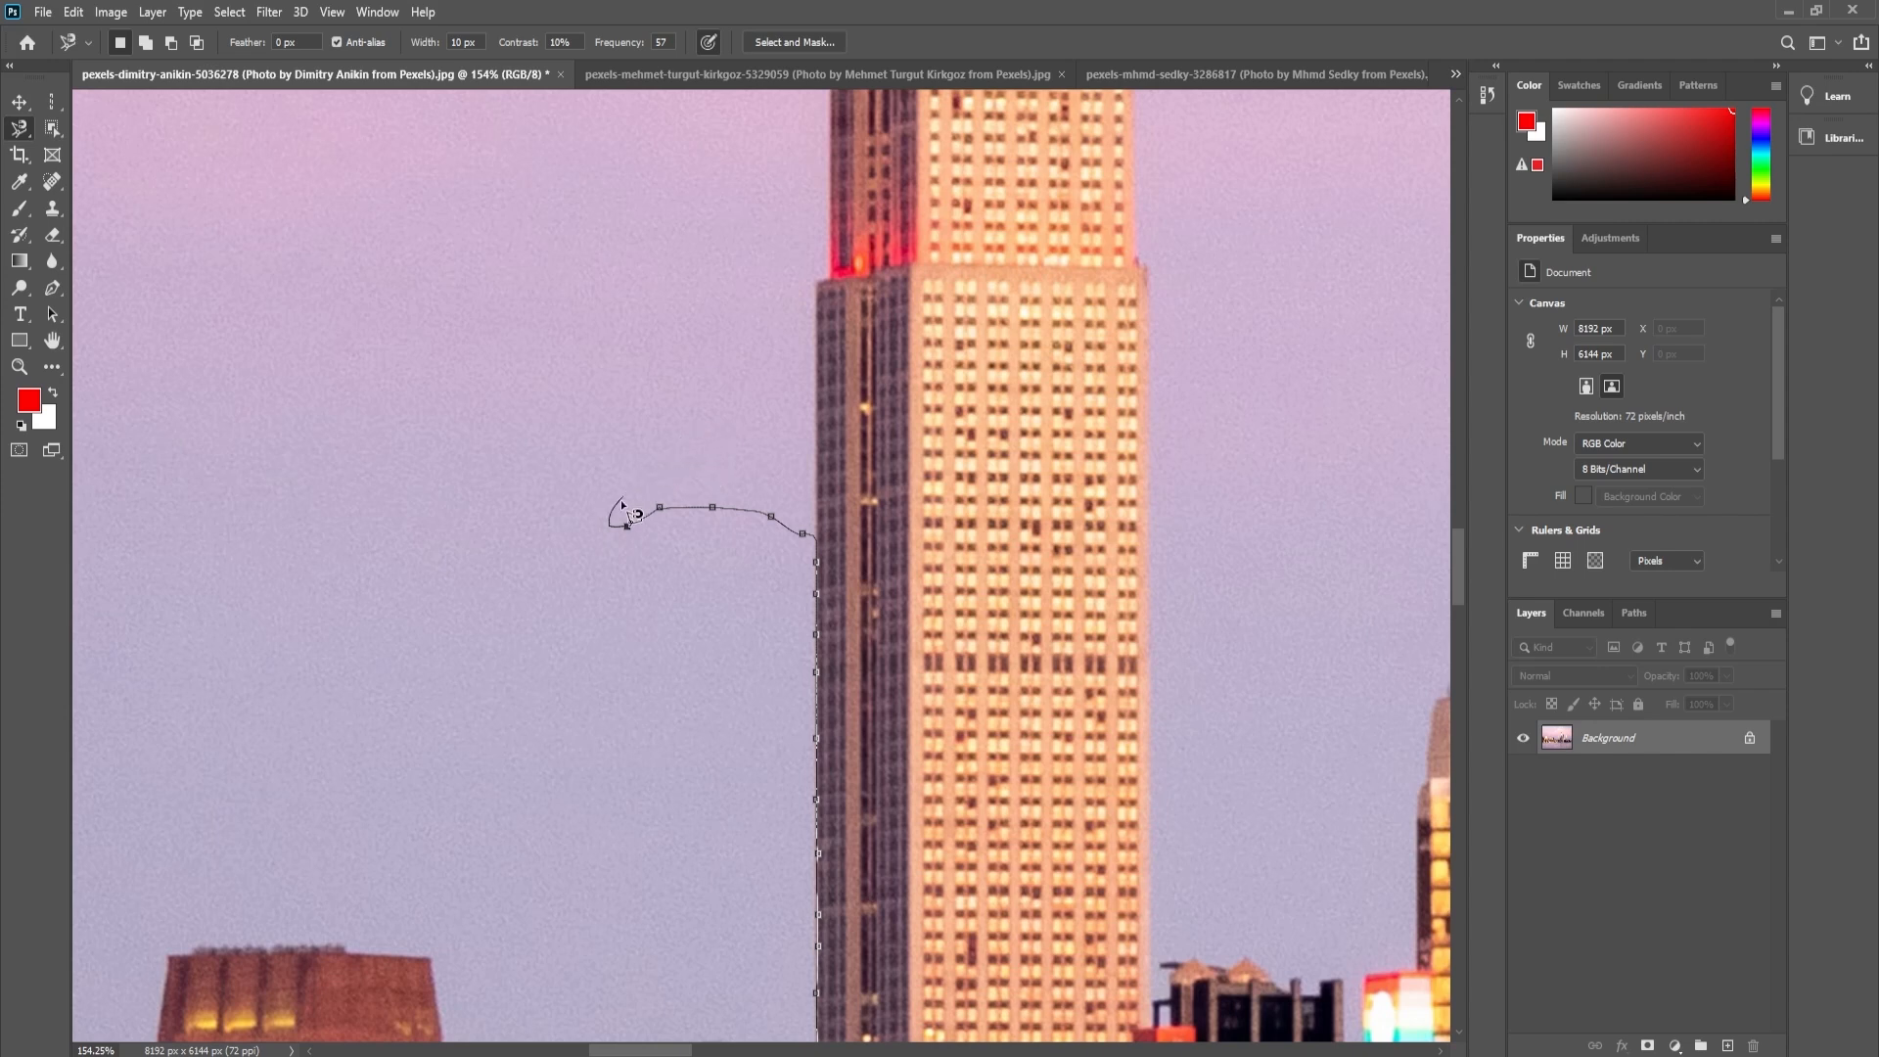
- Remove the stray Magnetic Lasso points in the sky and continue tracing the skyscraper's left edge up to its crown
key(BackSpace)
key(BackSpace)
scroll(830, 441, up, 4)
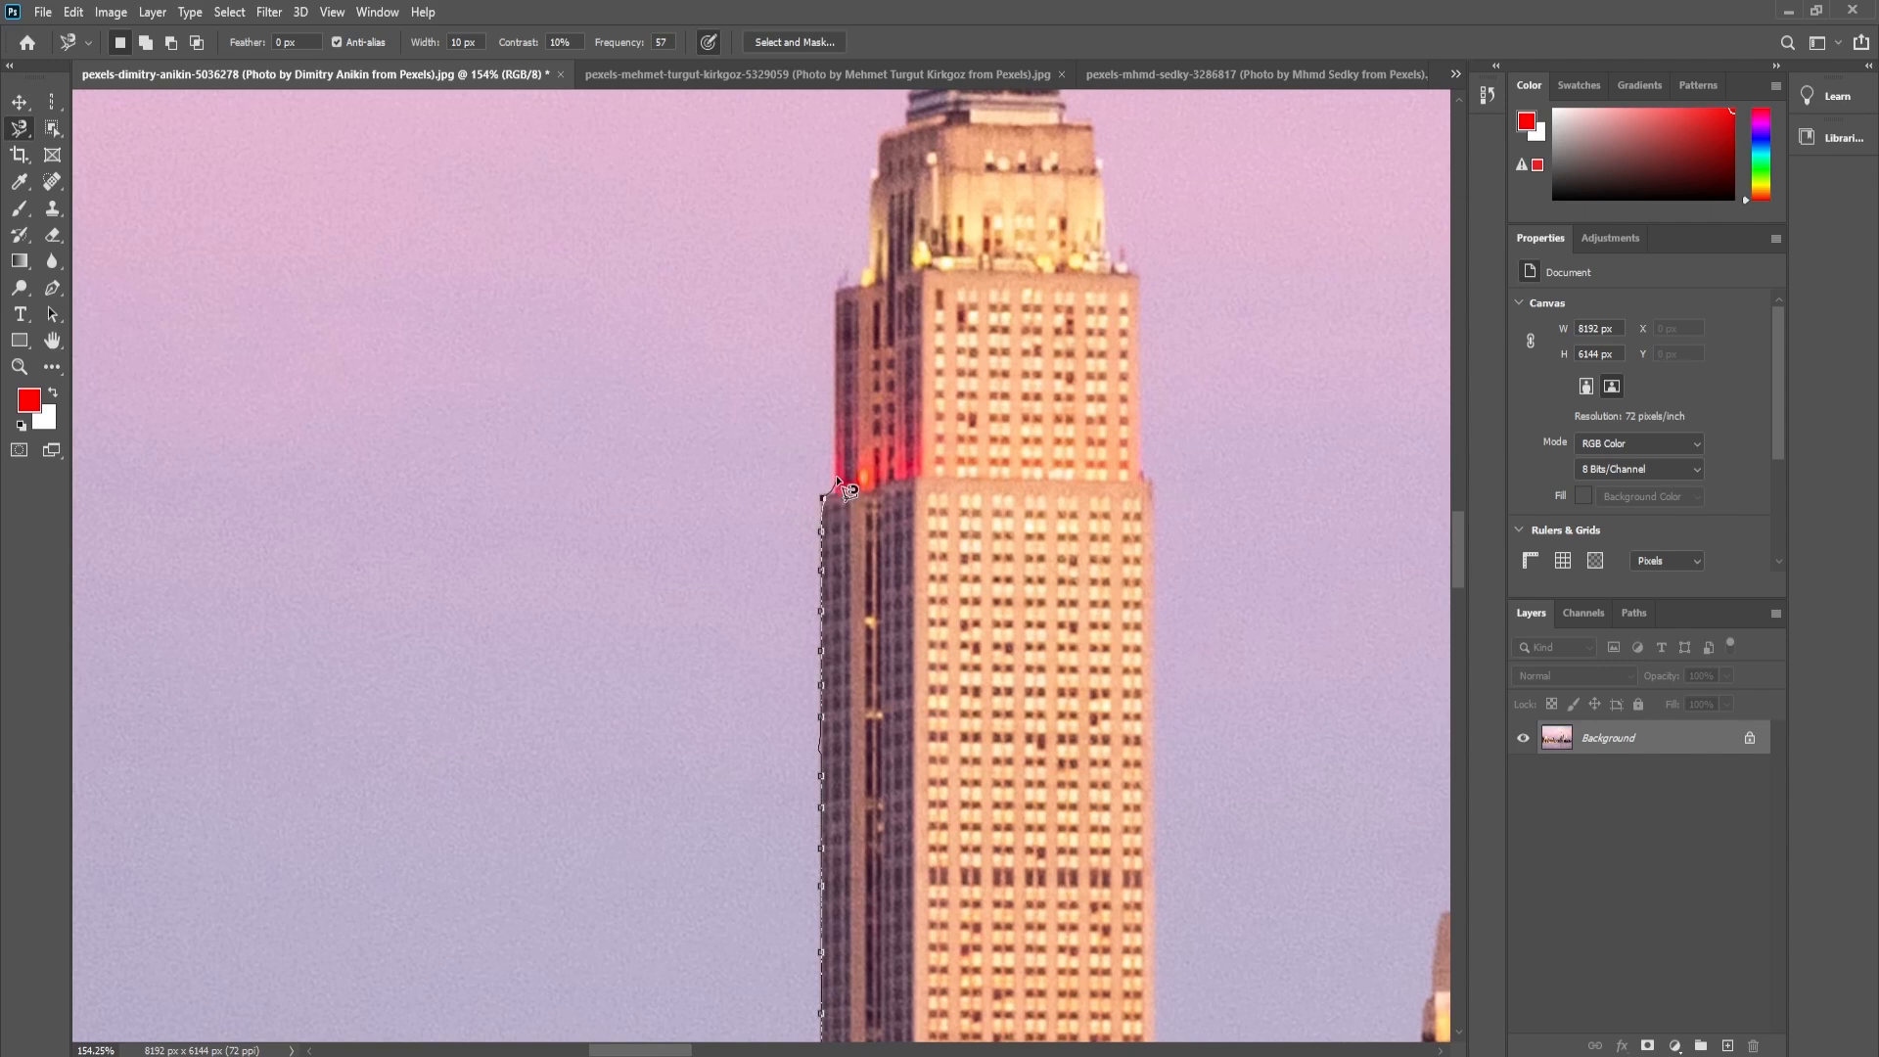
scroll(839, 333, up, 3)
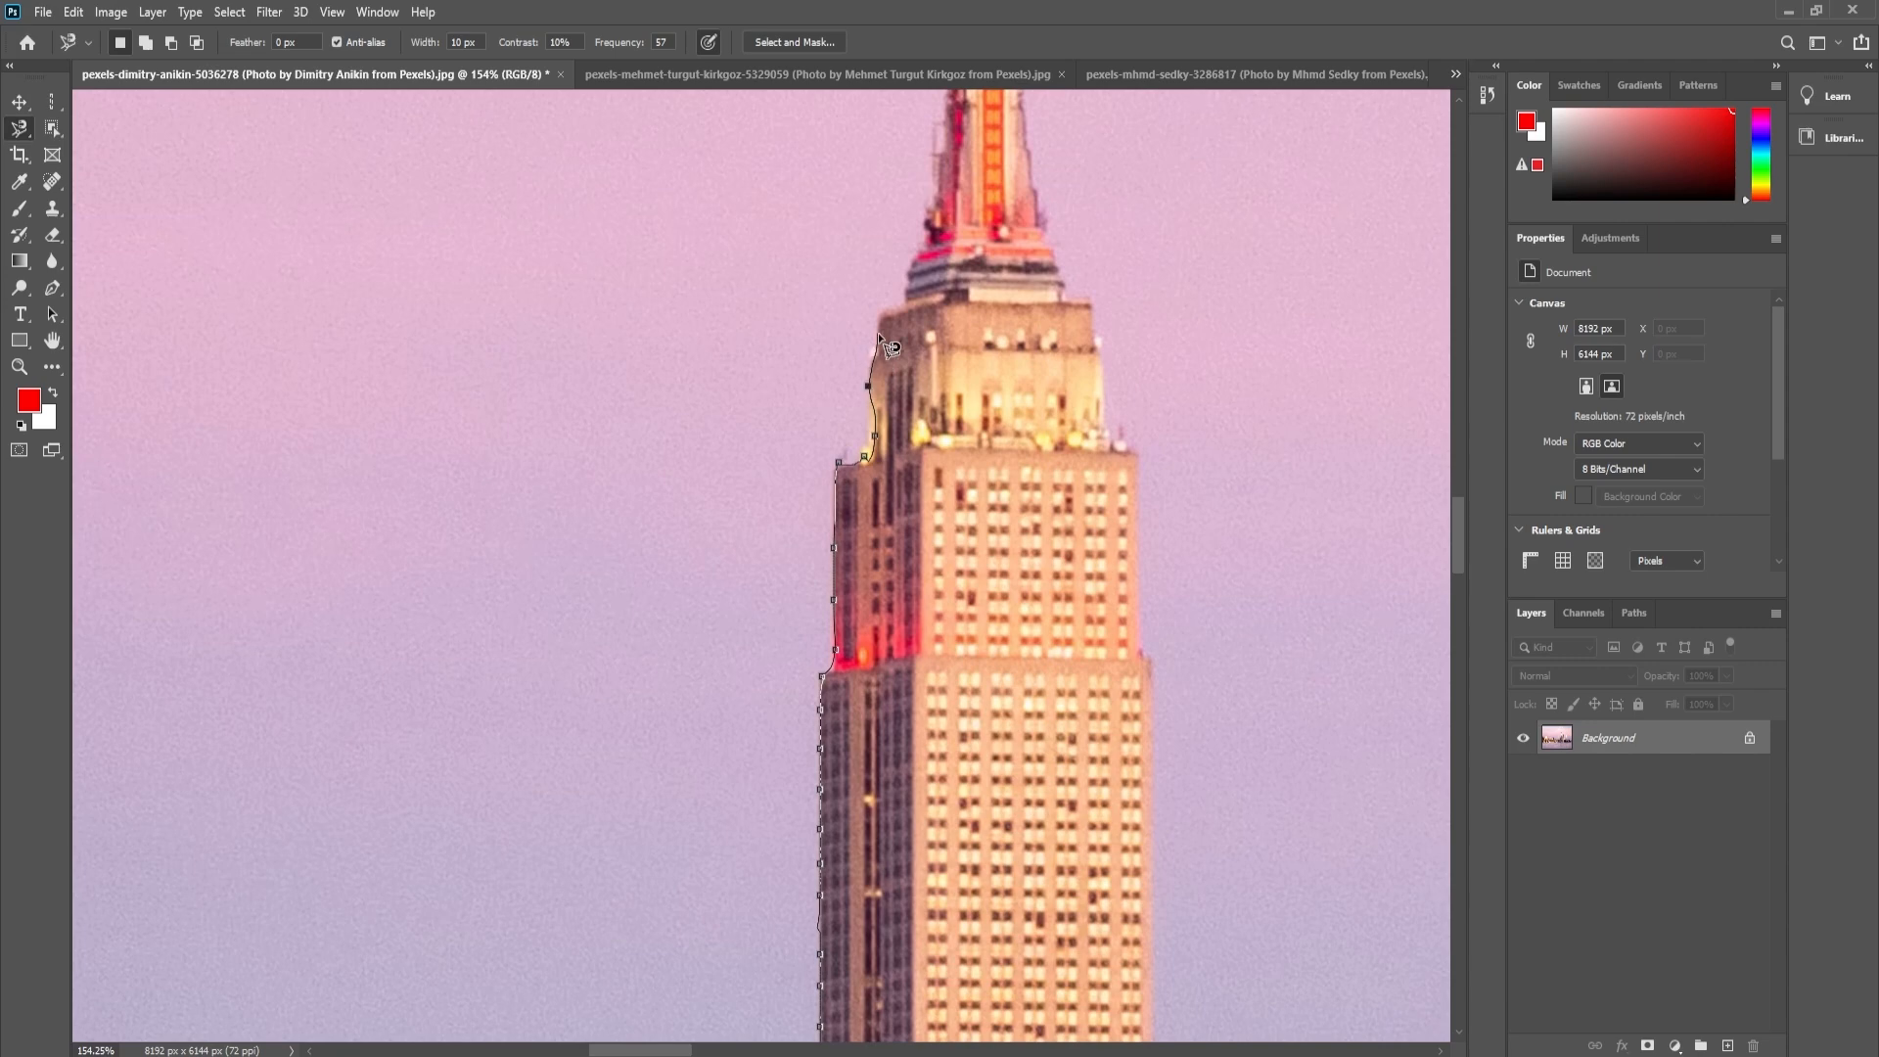
- Delete the misplaced Magnetic Lasso points beside the crown and place a manual anchor point at the ledge corner
key(ctrl+space)
ctrl+click(870, 439)
mouse_move(995, 549)
mouse_down()
mouse_move(445, 444)
mouse_move(427, 425)
mouse_up()
drag(701, 637, 747, 478)
drag(756, 726, 756, 465)
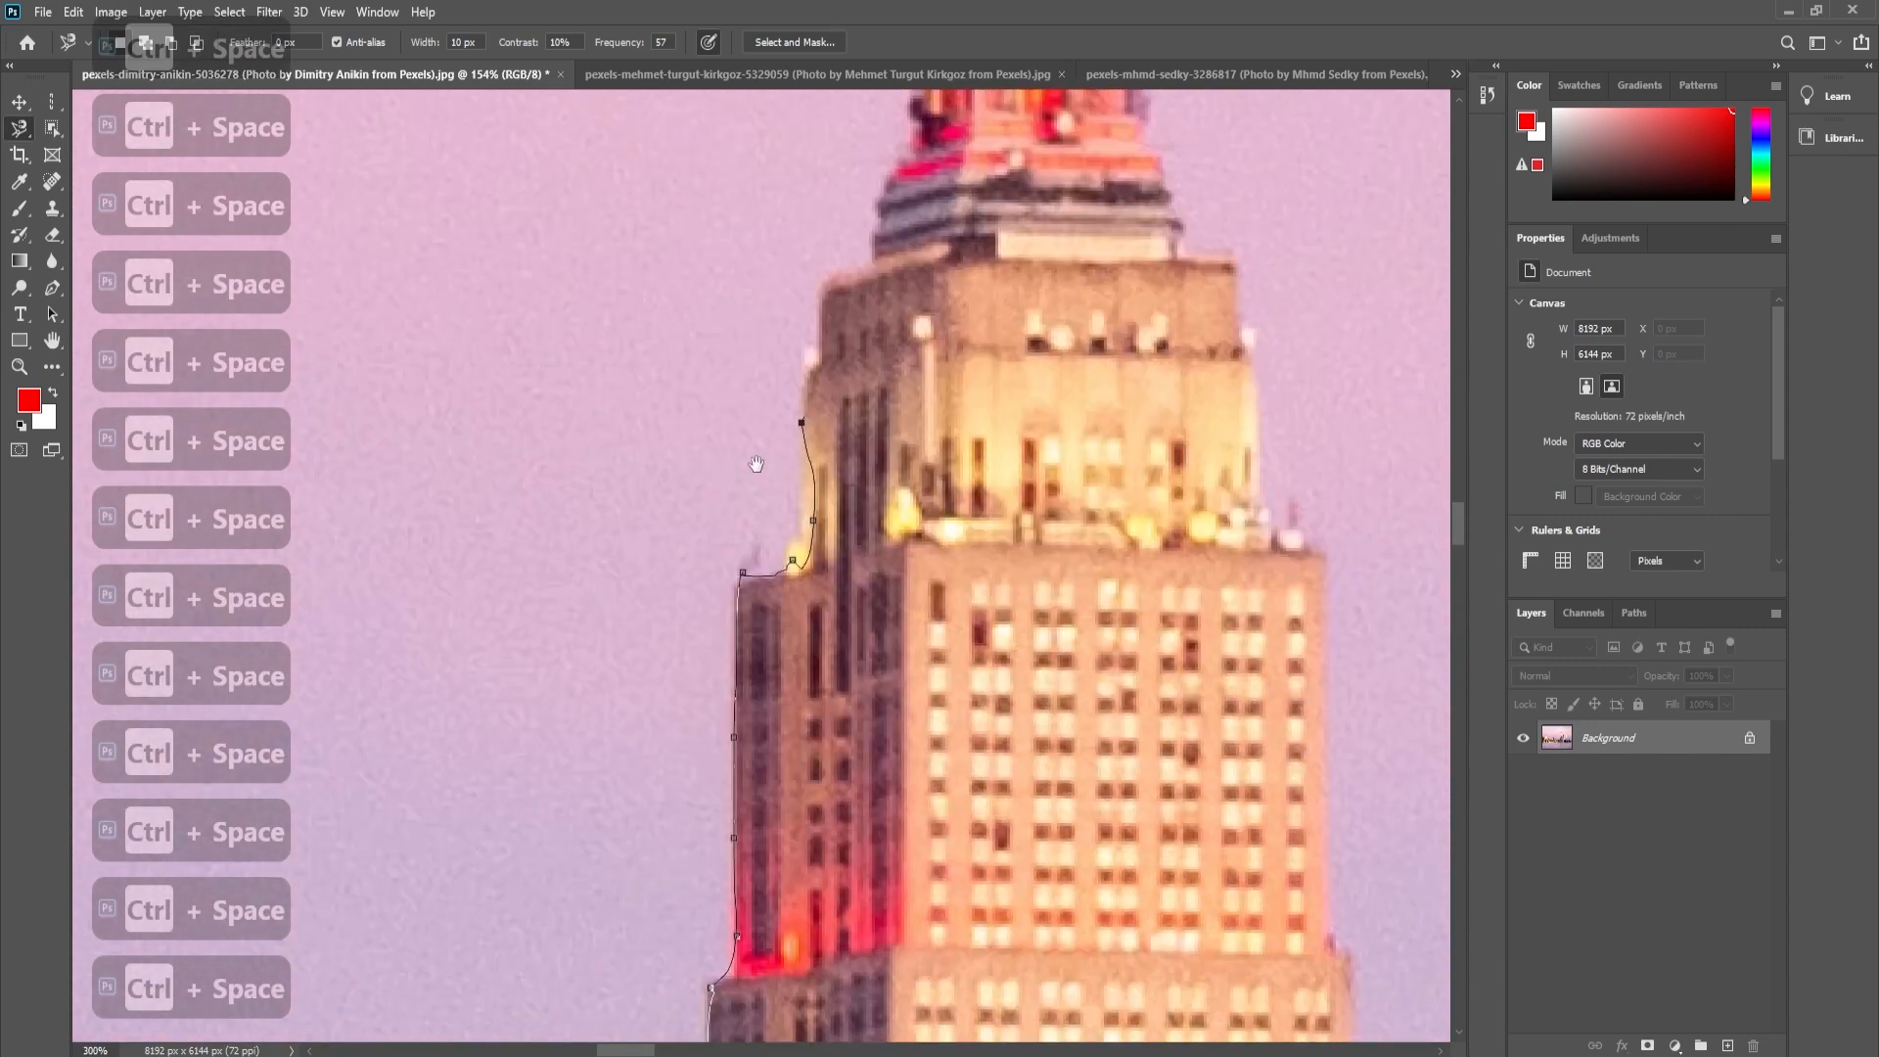
click(776, 489)
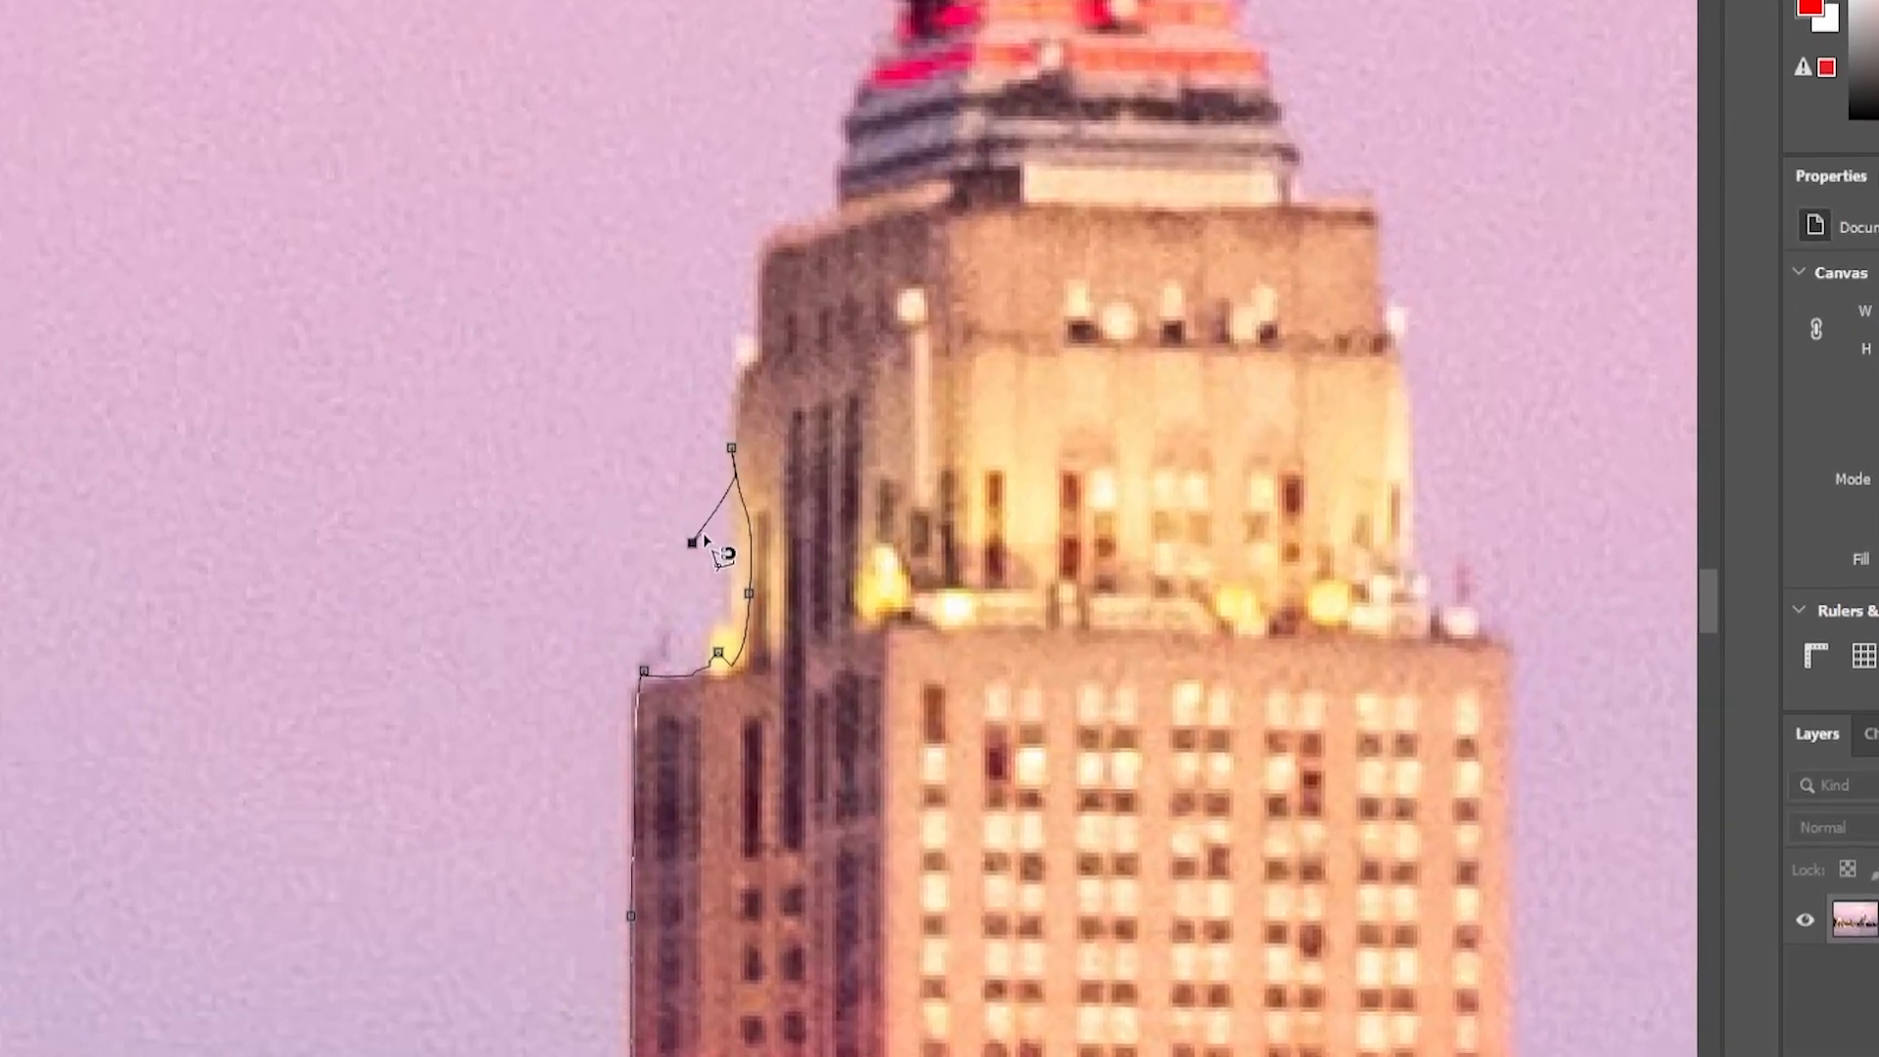
key(BackSpace)
key(BackSpace)
key(BackSpace)
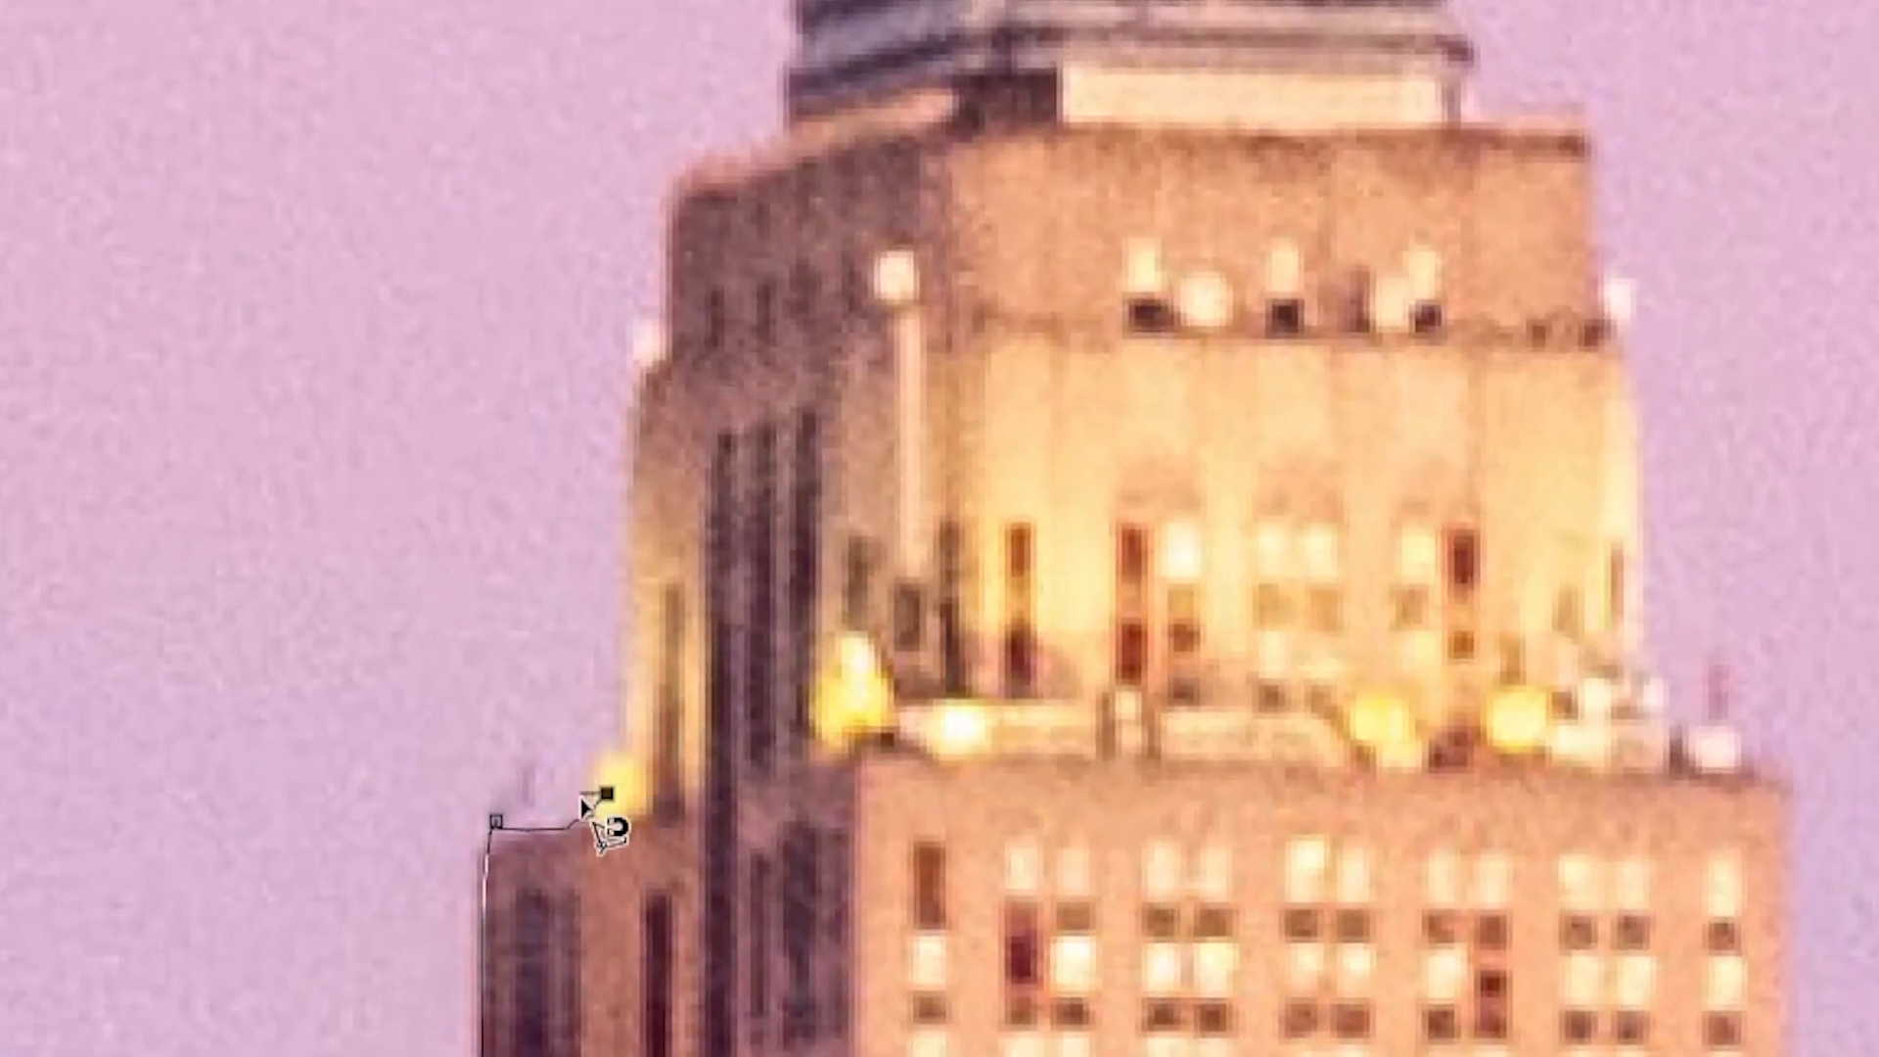
key(BackSpace)
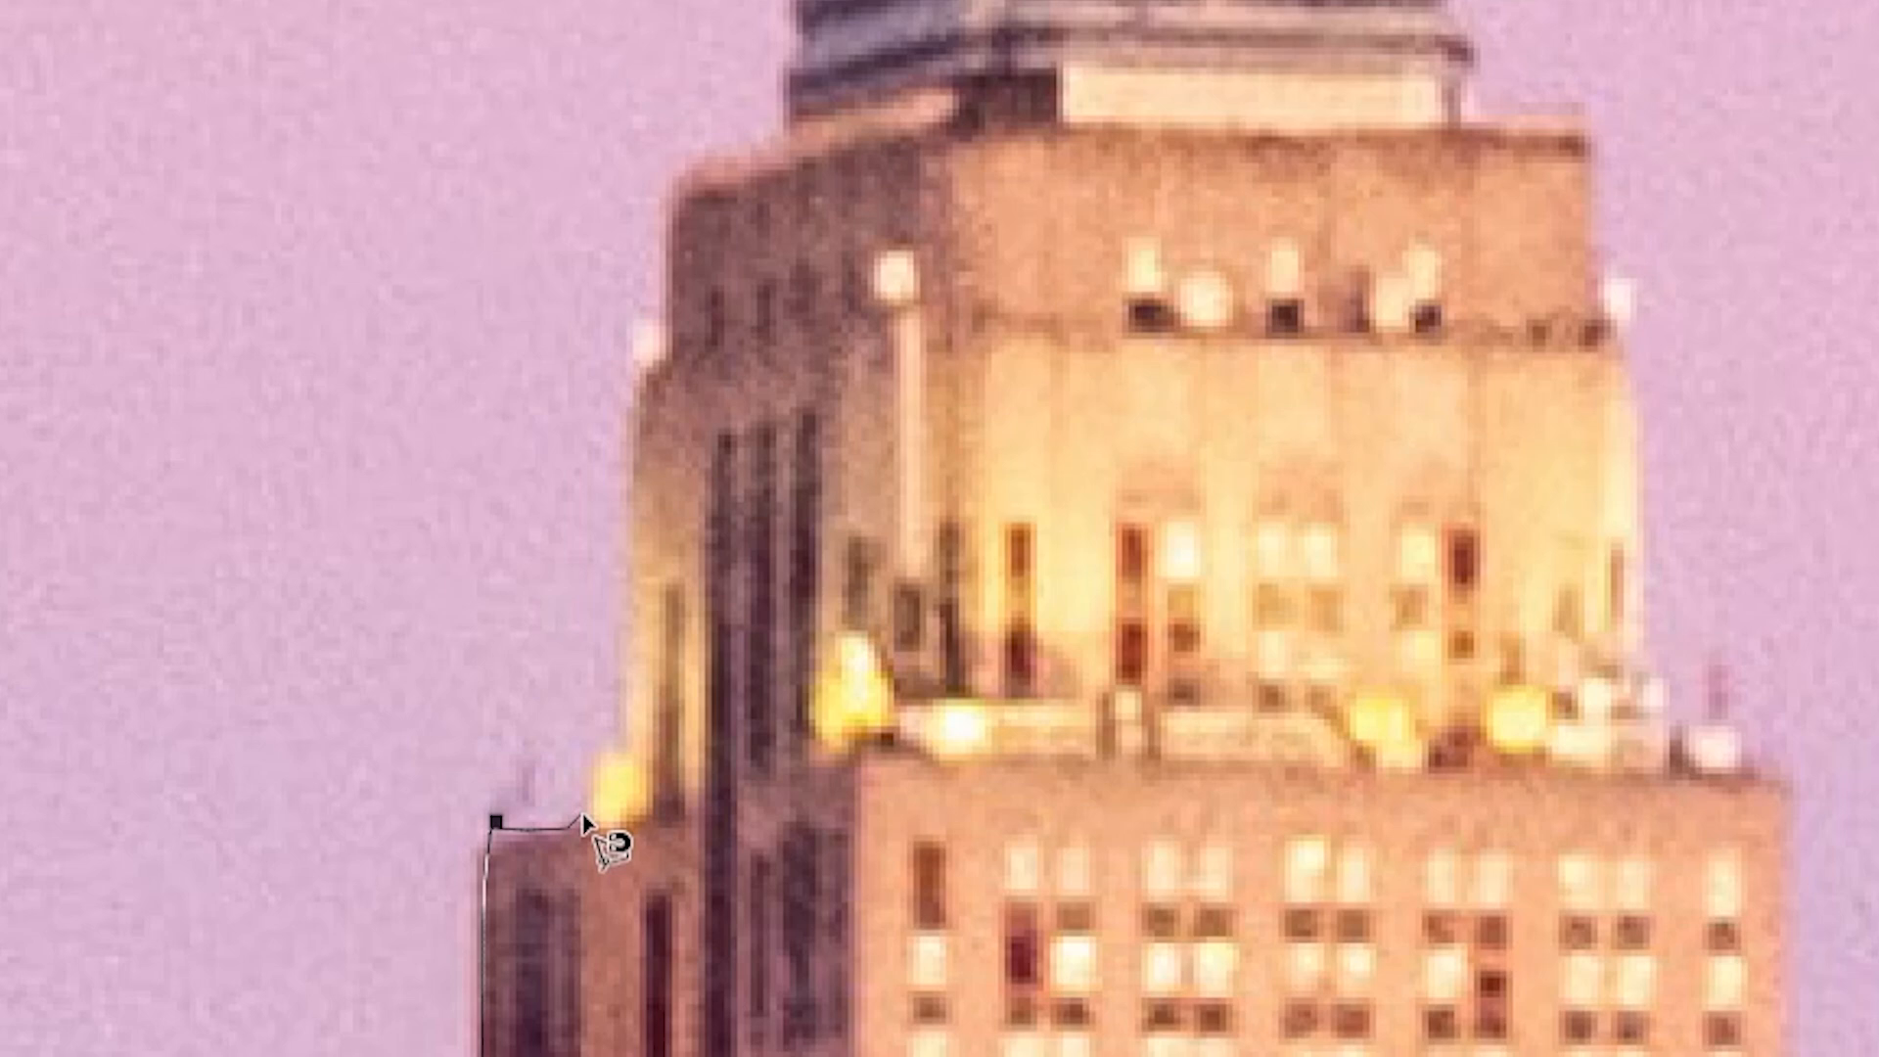
click(581, 816)
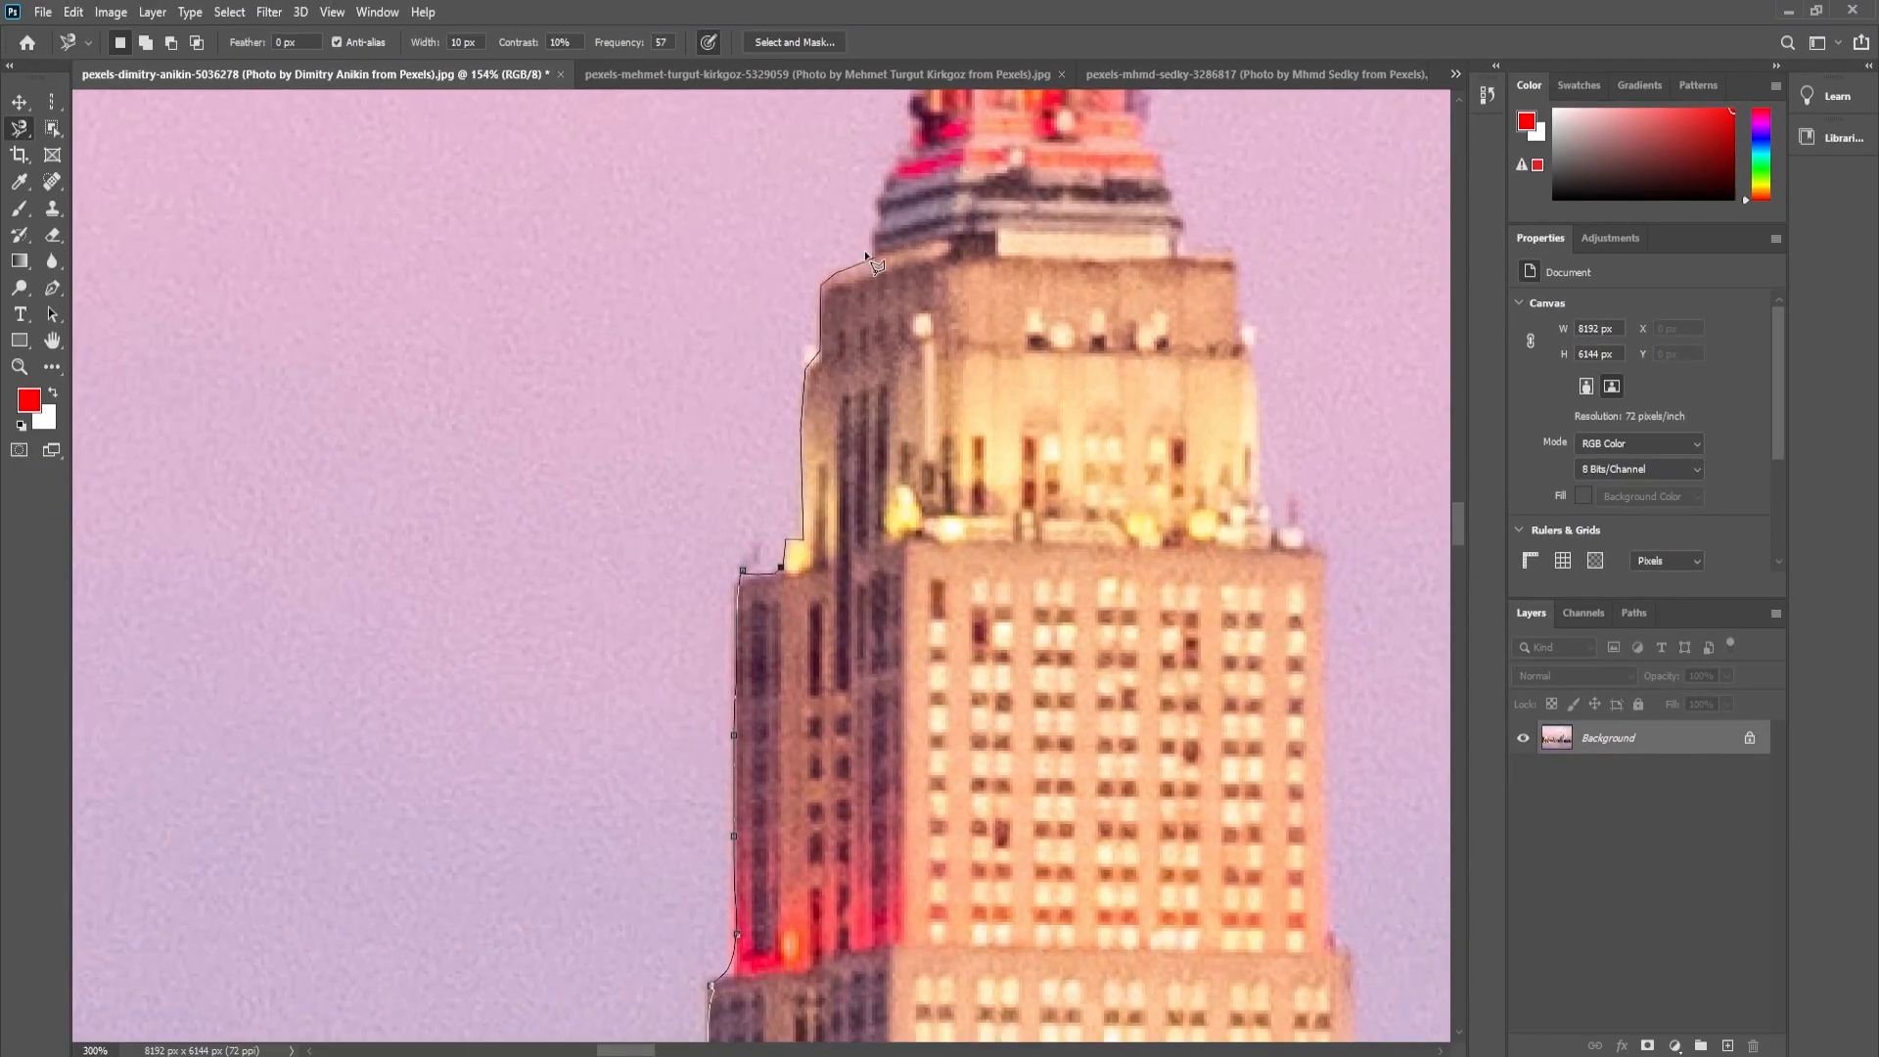
- Continue the Magnetic Lasso trace up the left side of the crown and mast to the spire tip
drag(880, 219, 866, 551)
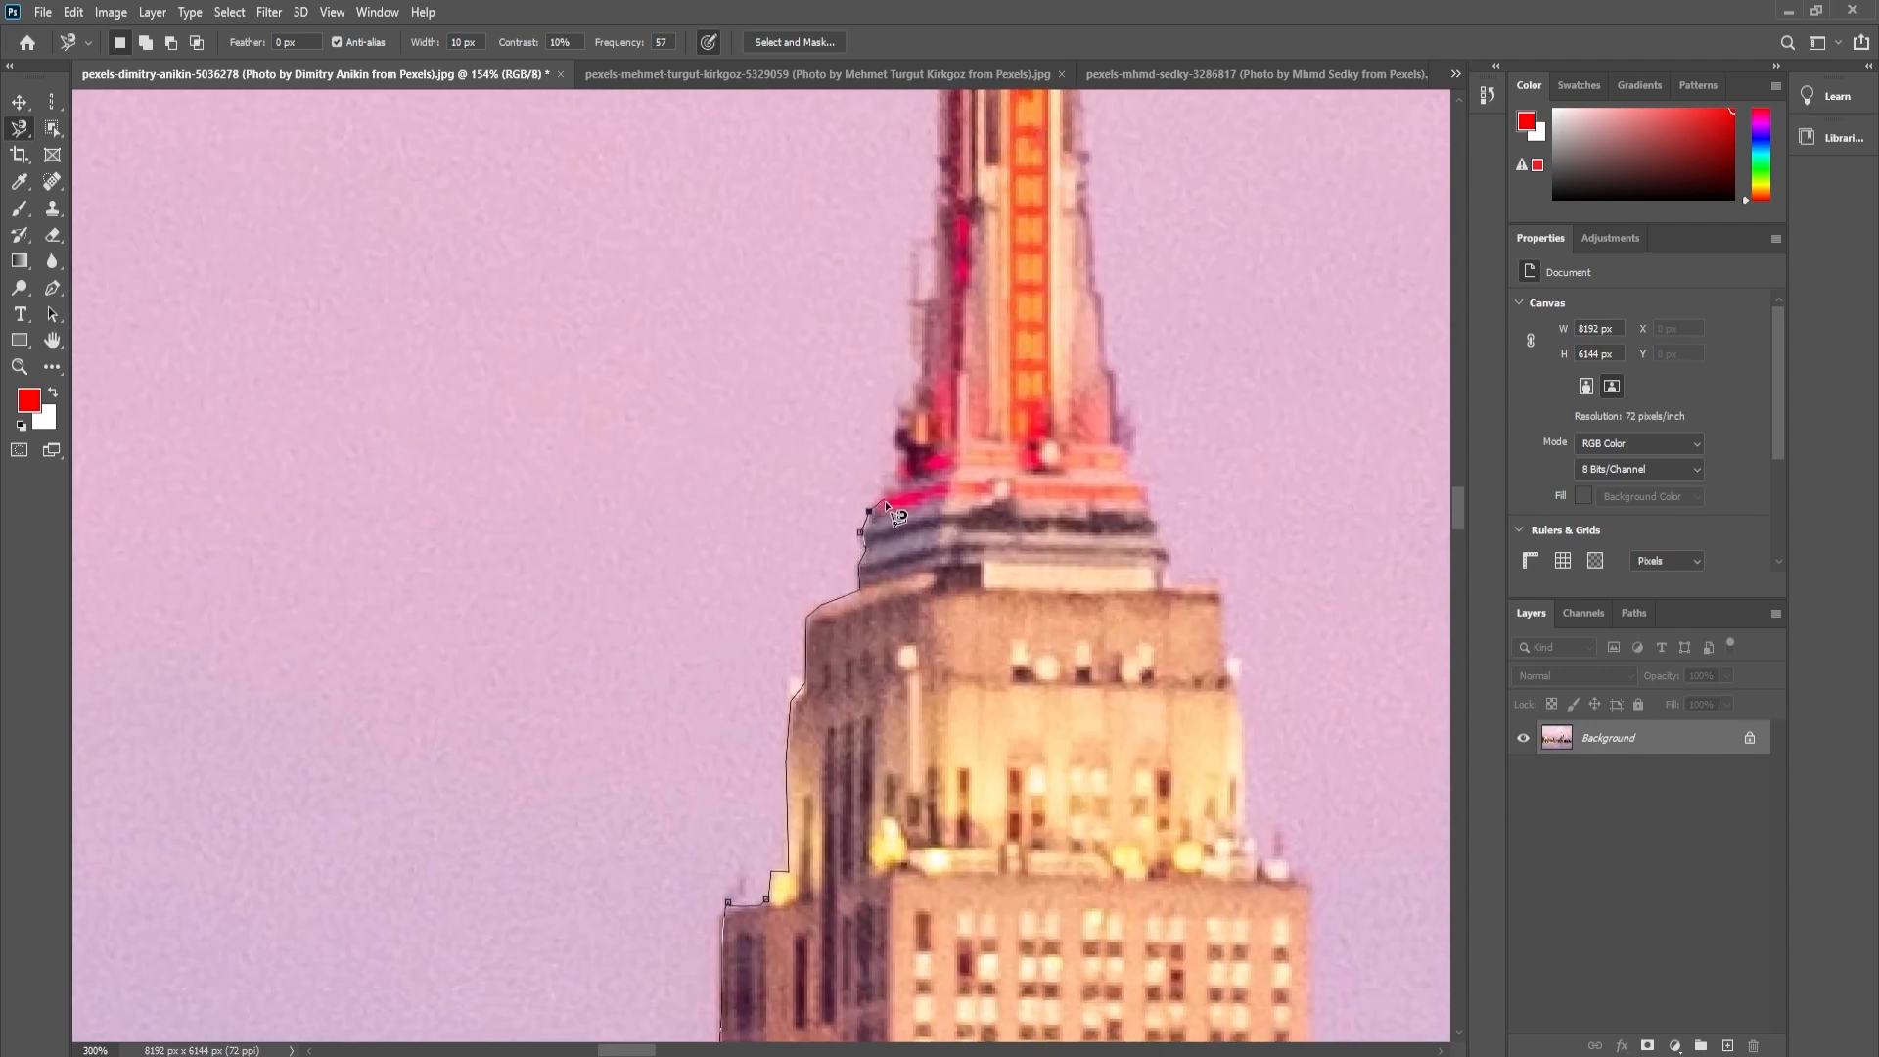
drag(914, 453, 887, 565)
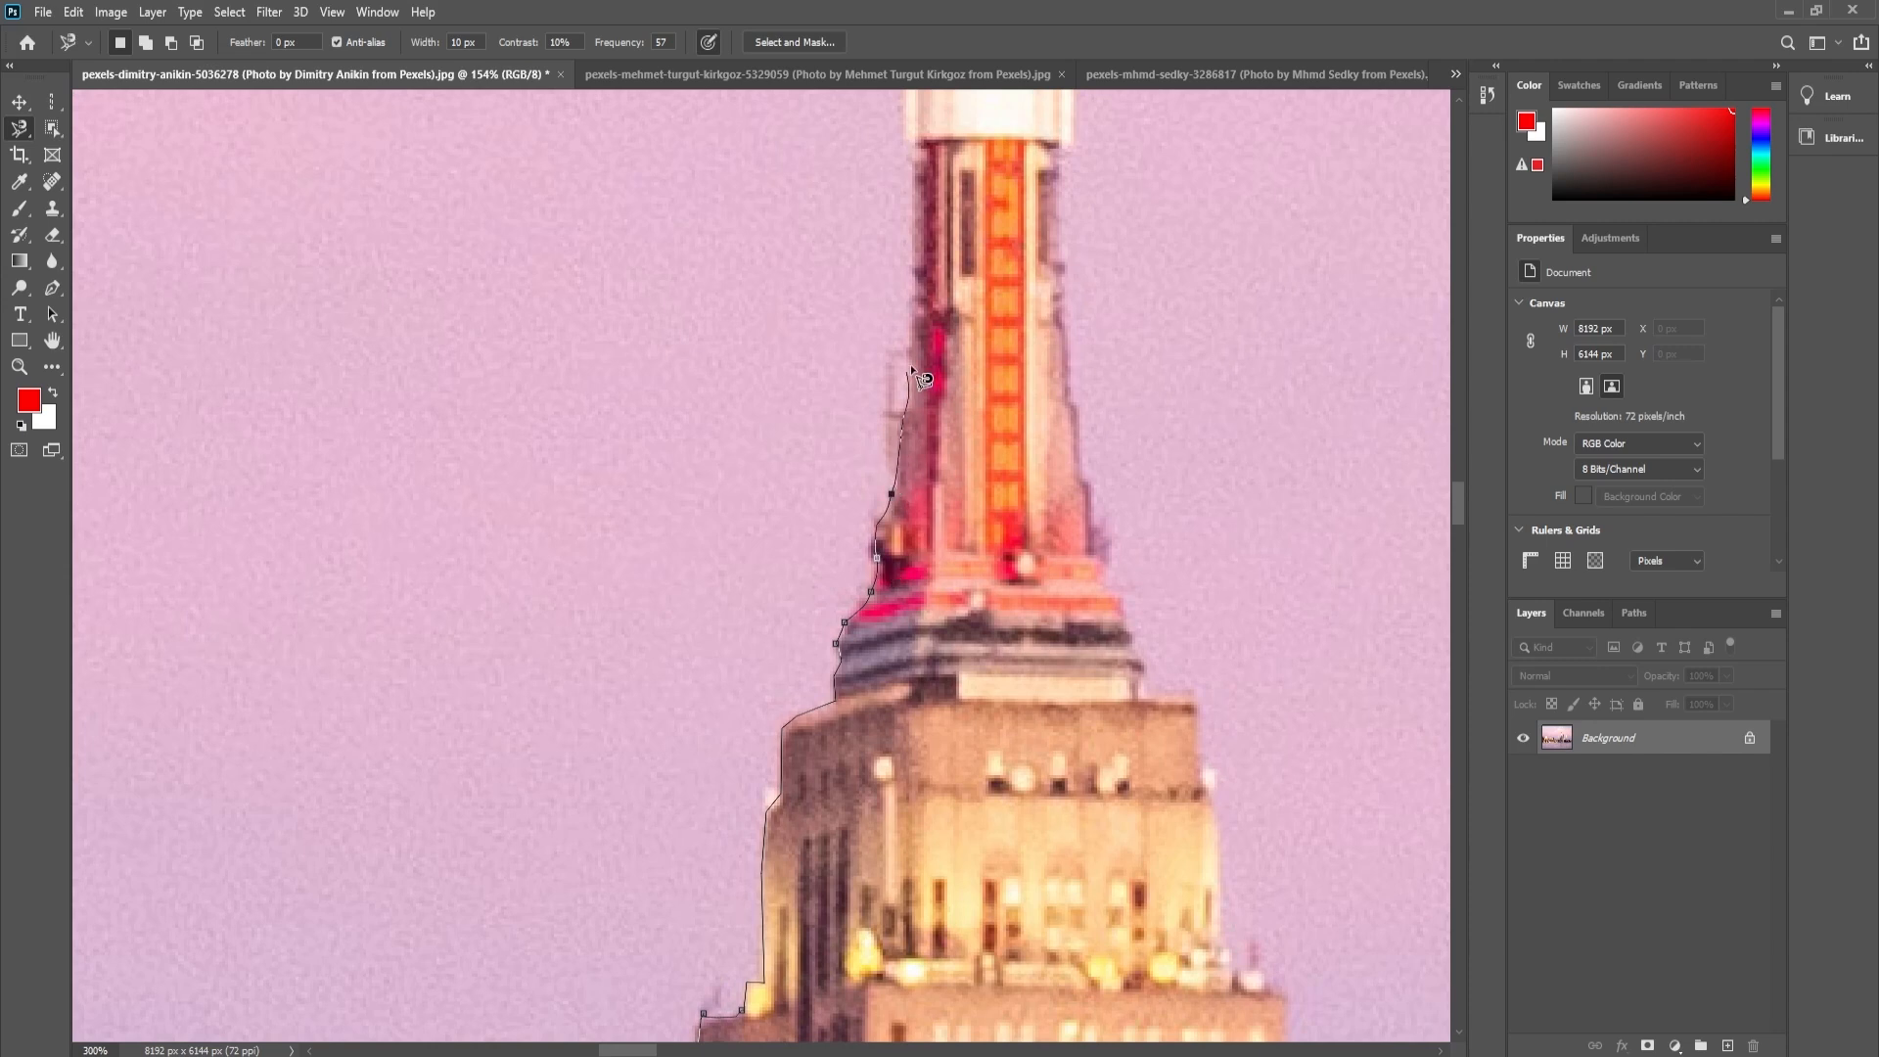
drag(922, 305, 935, 605)
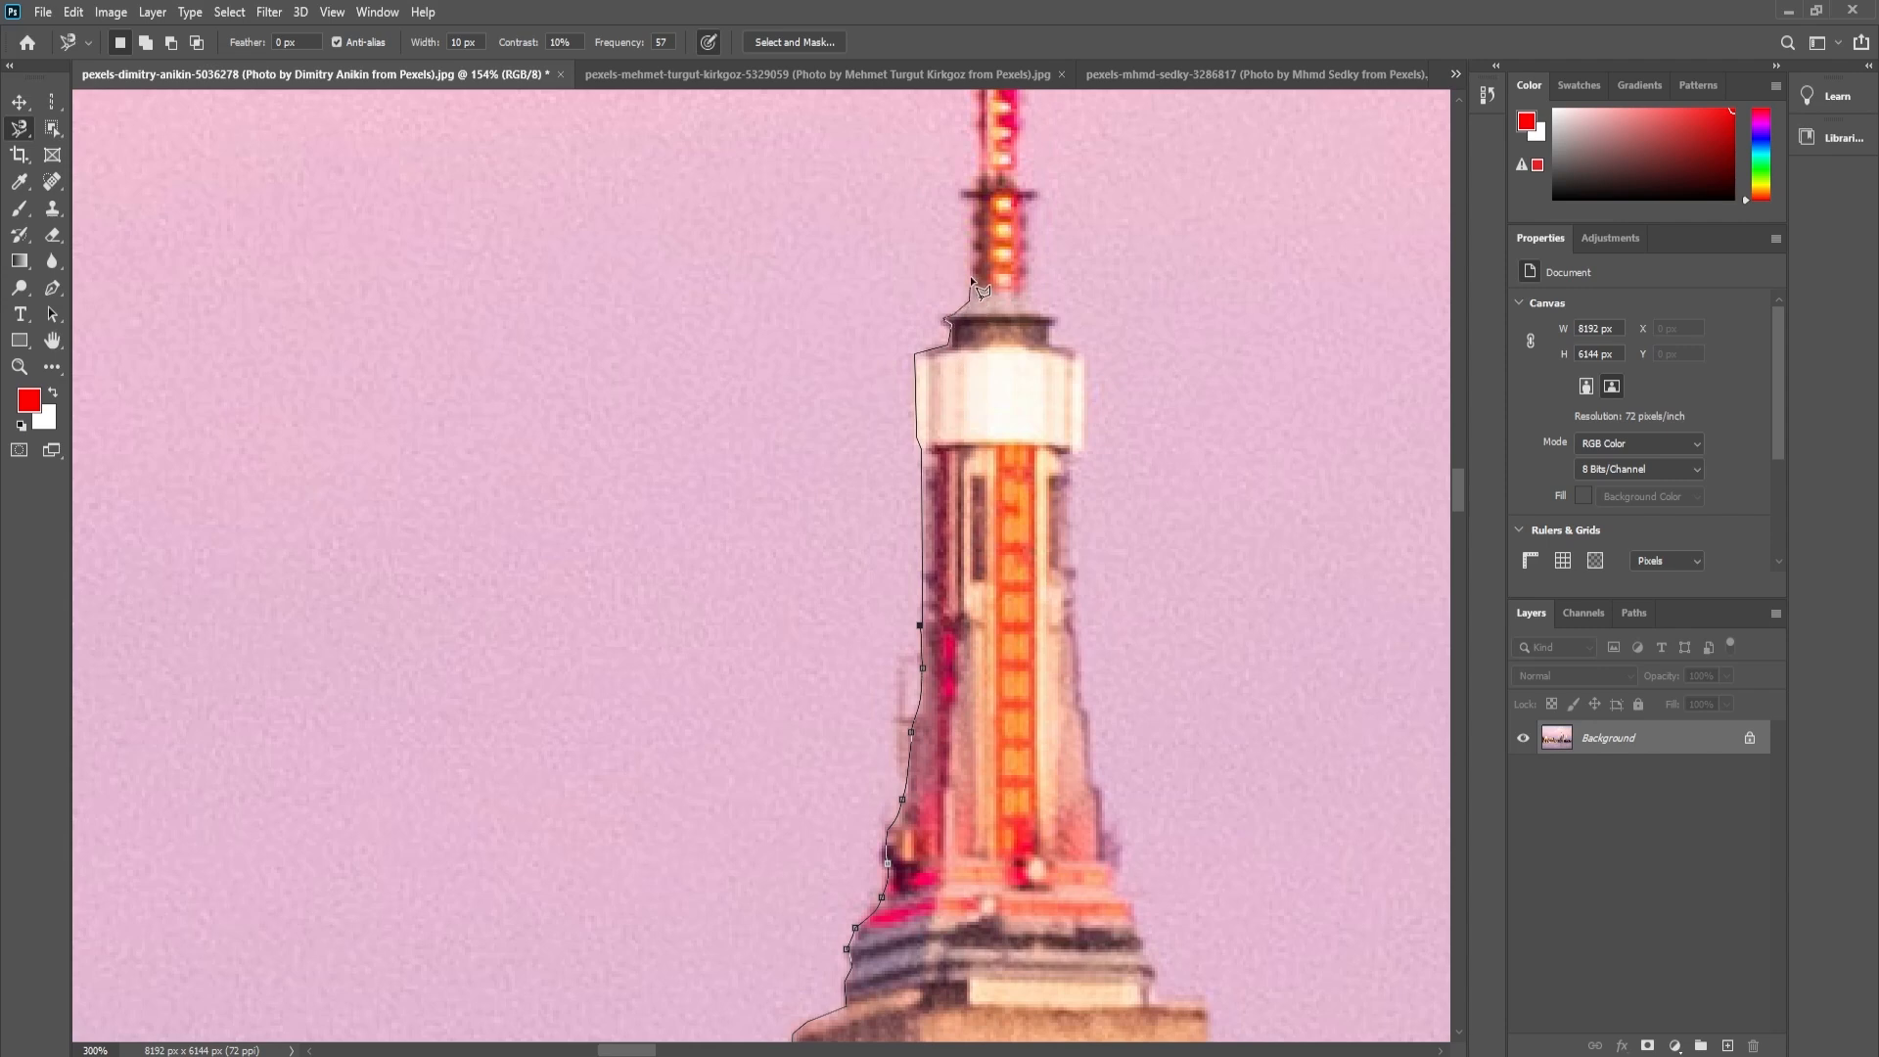
scroll(972, 284, up, 3)
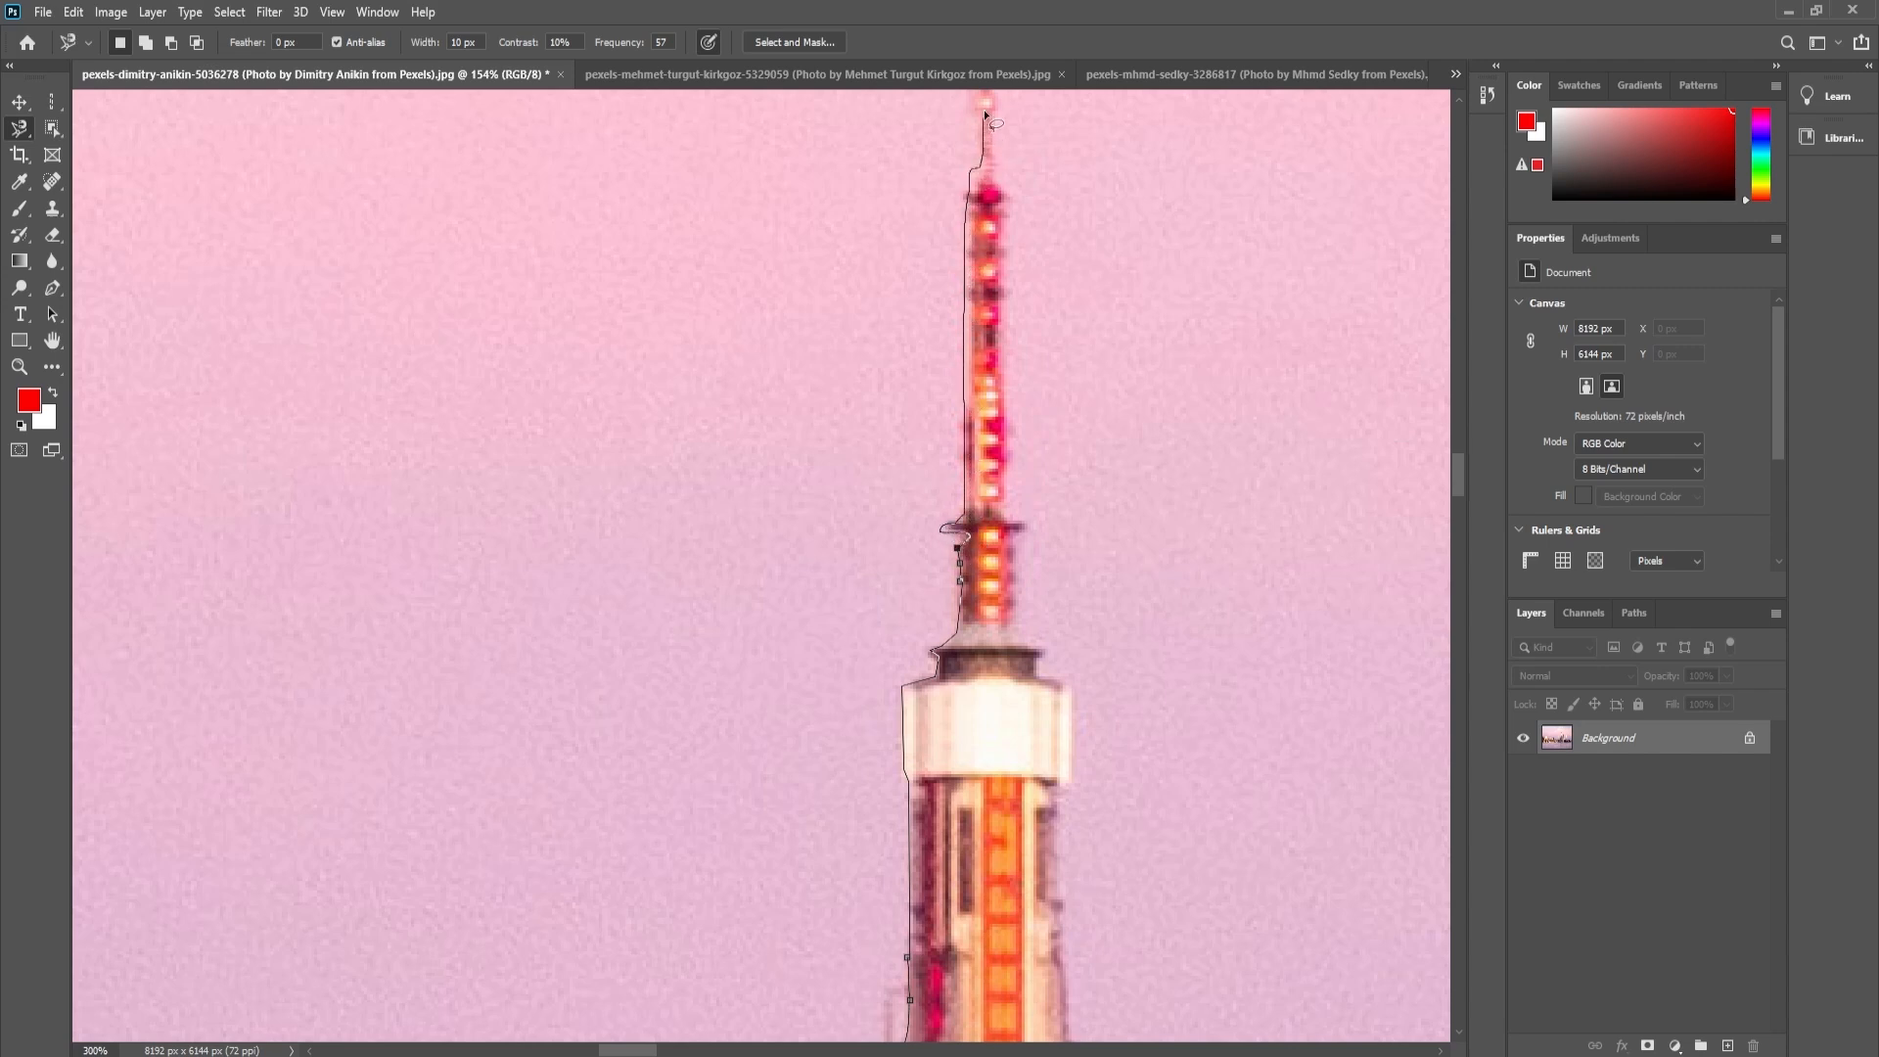
- Extend the trace loosely around the rest of the skyline and along the water, close the selection, and deselect it
mouse_move(985, 111)
mouse_down()
mouse_move(1250, 459)
mouse_move(1248, 669)
mouse_up()
double_click(1248, 670)
key(ctrl+0)
key(ctrl+d)
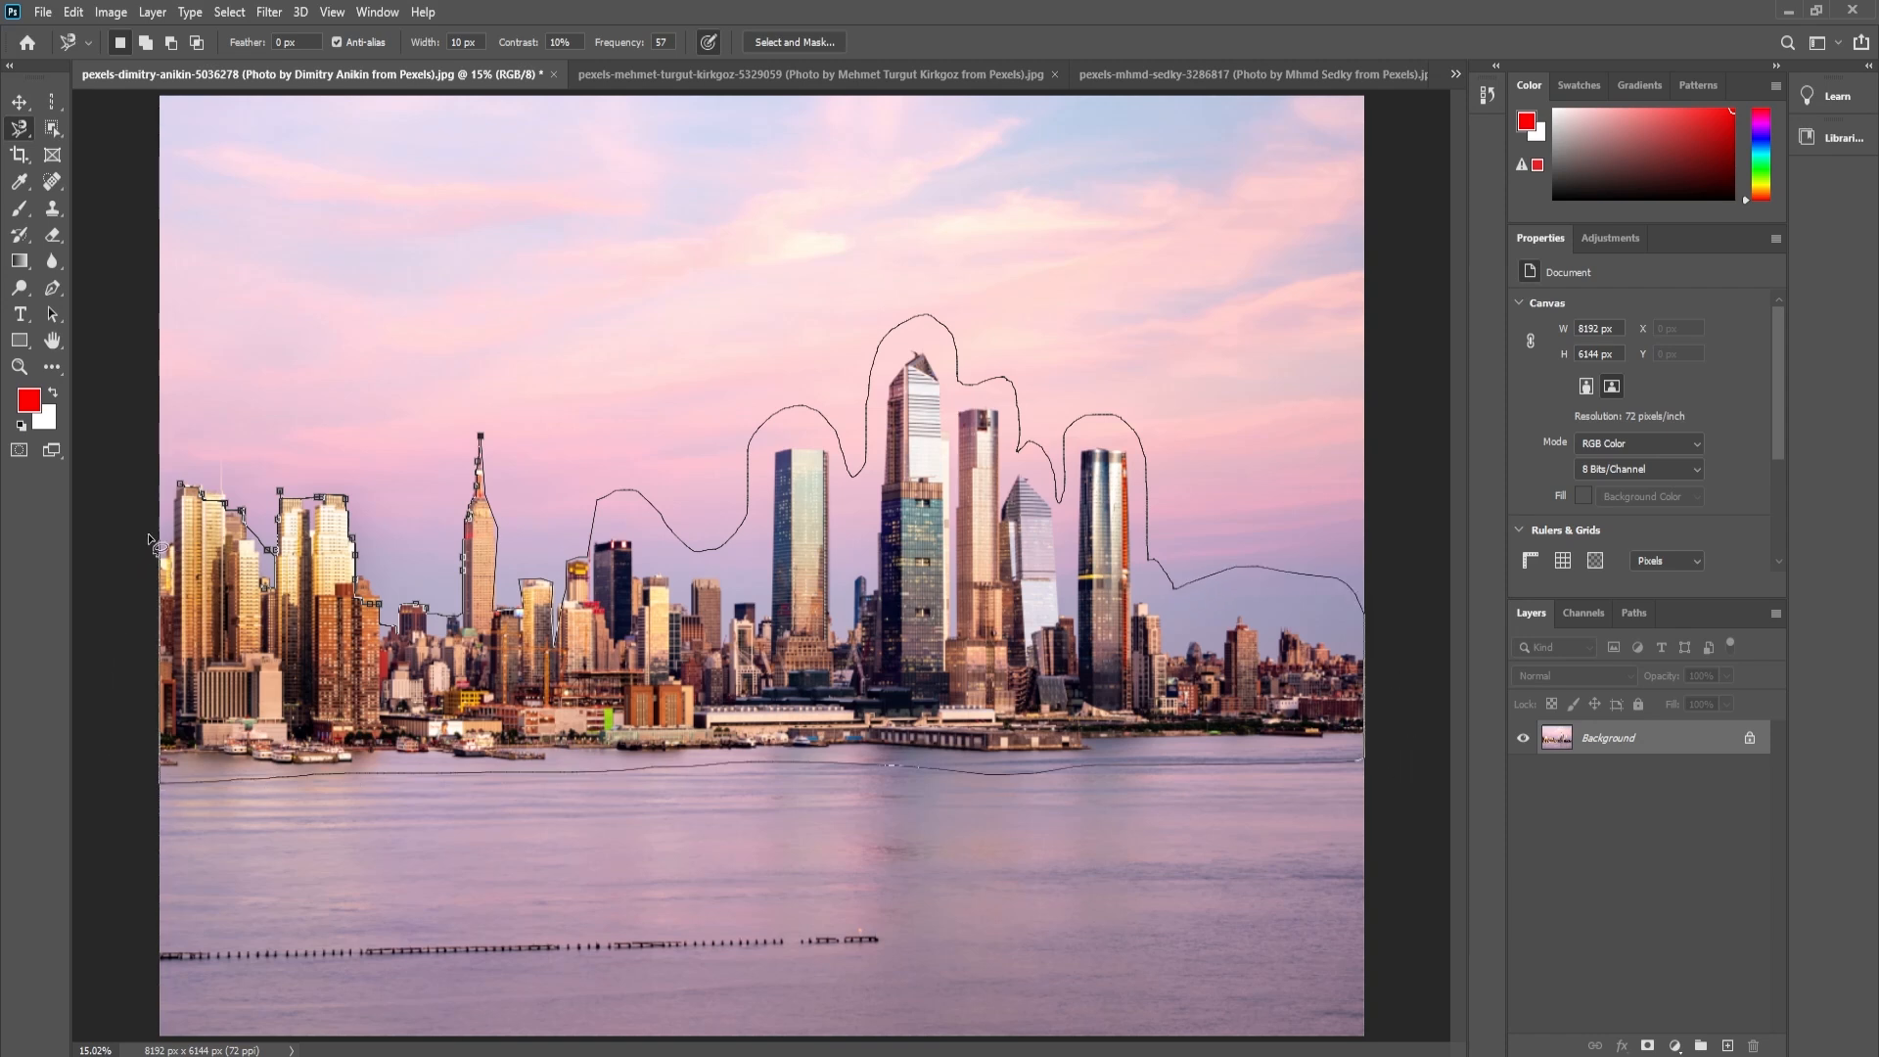
click(176, 501)
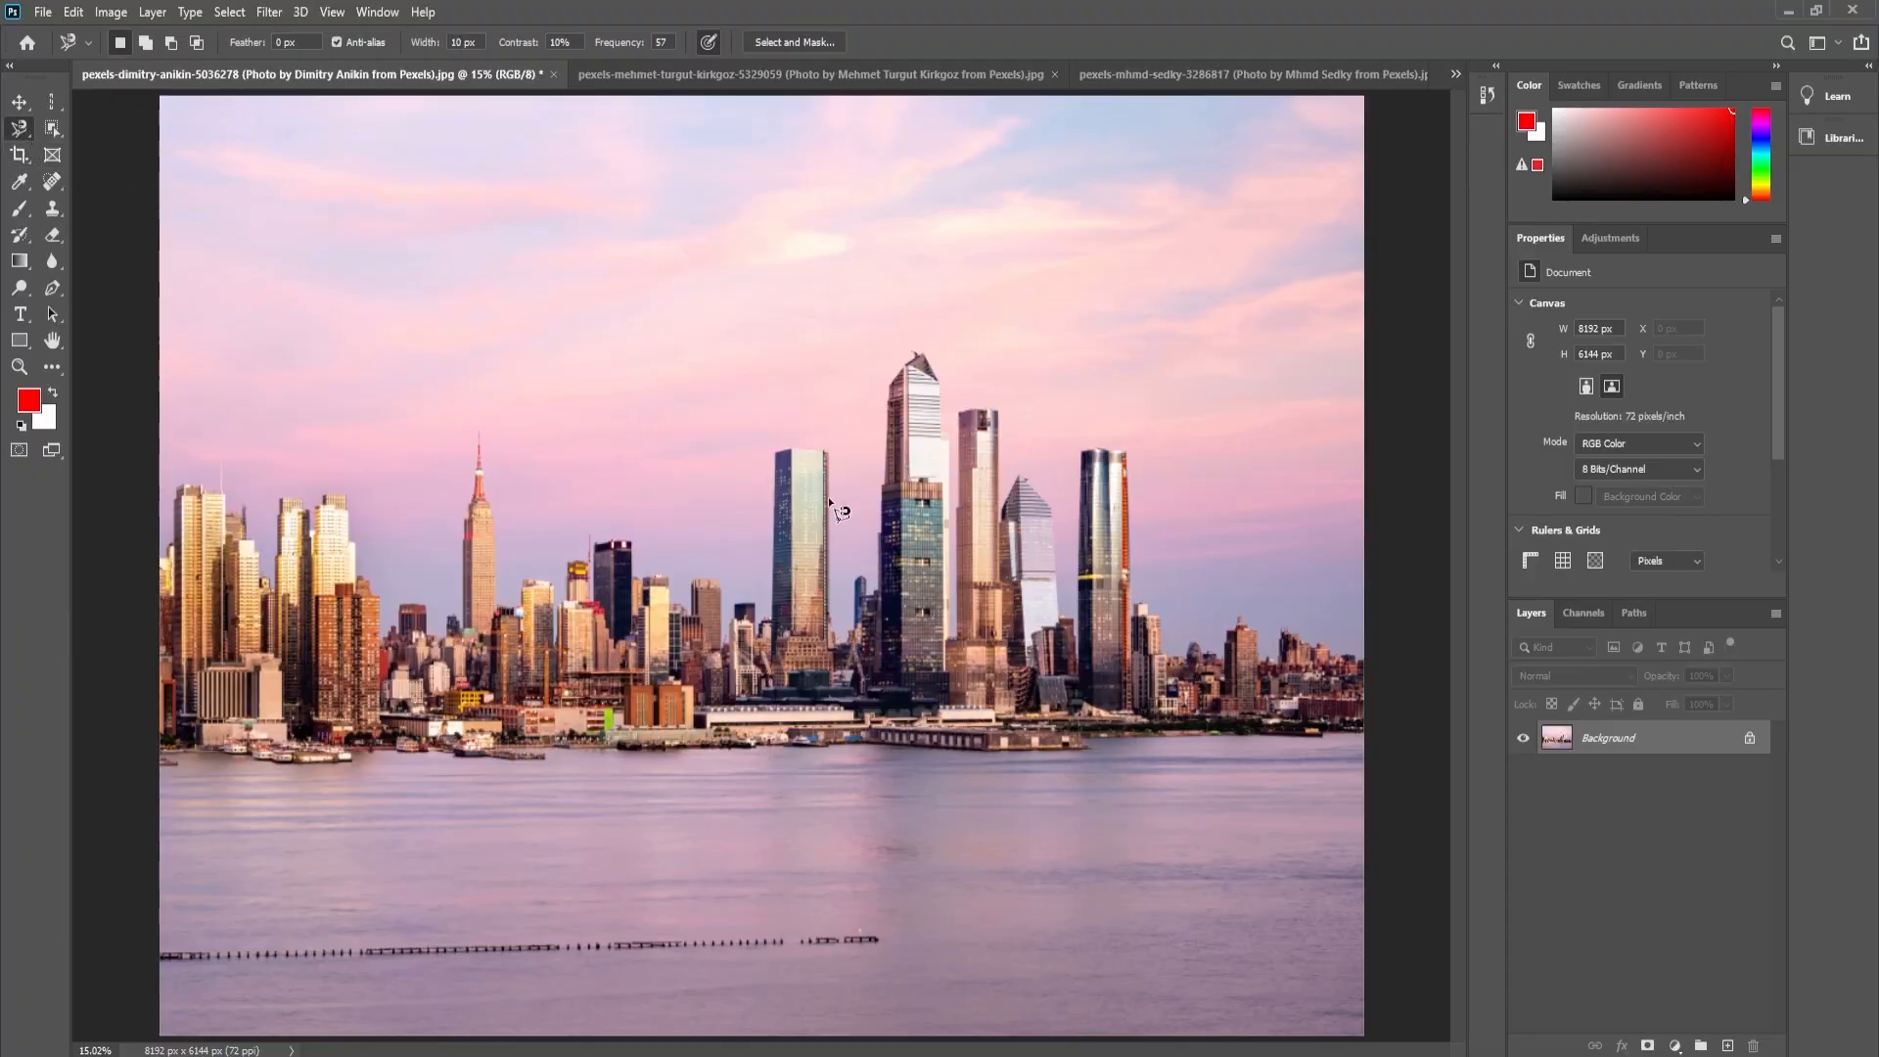
- Try a Magnetic Lasso trace up the left edge of the tallest tower above its dark ledge, then cancel it
key(ctrl+space)
drag(870, 474, 950, 650)
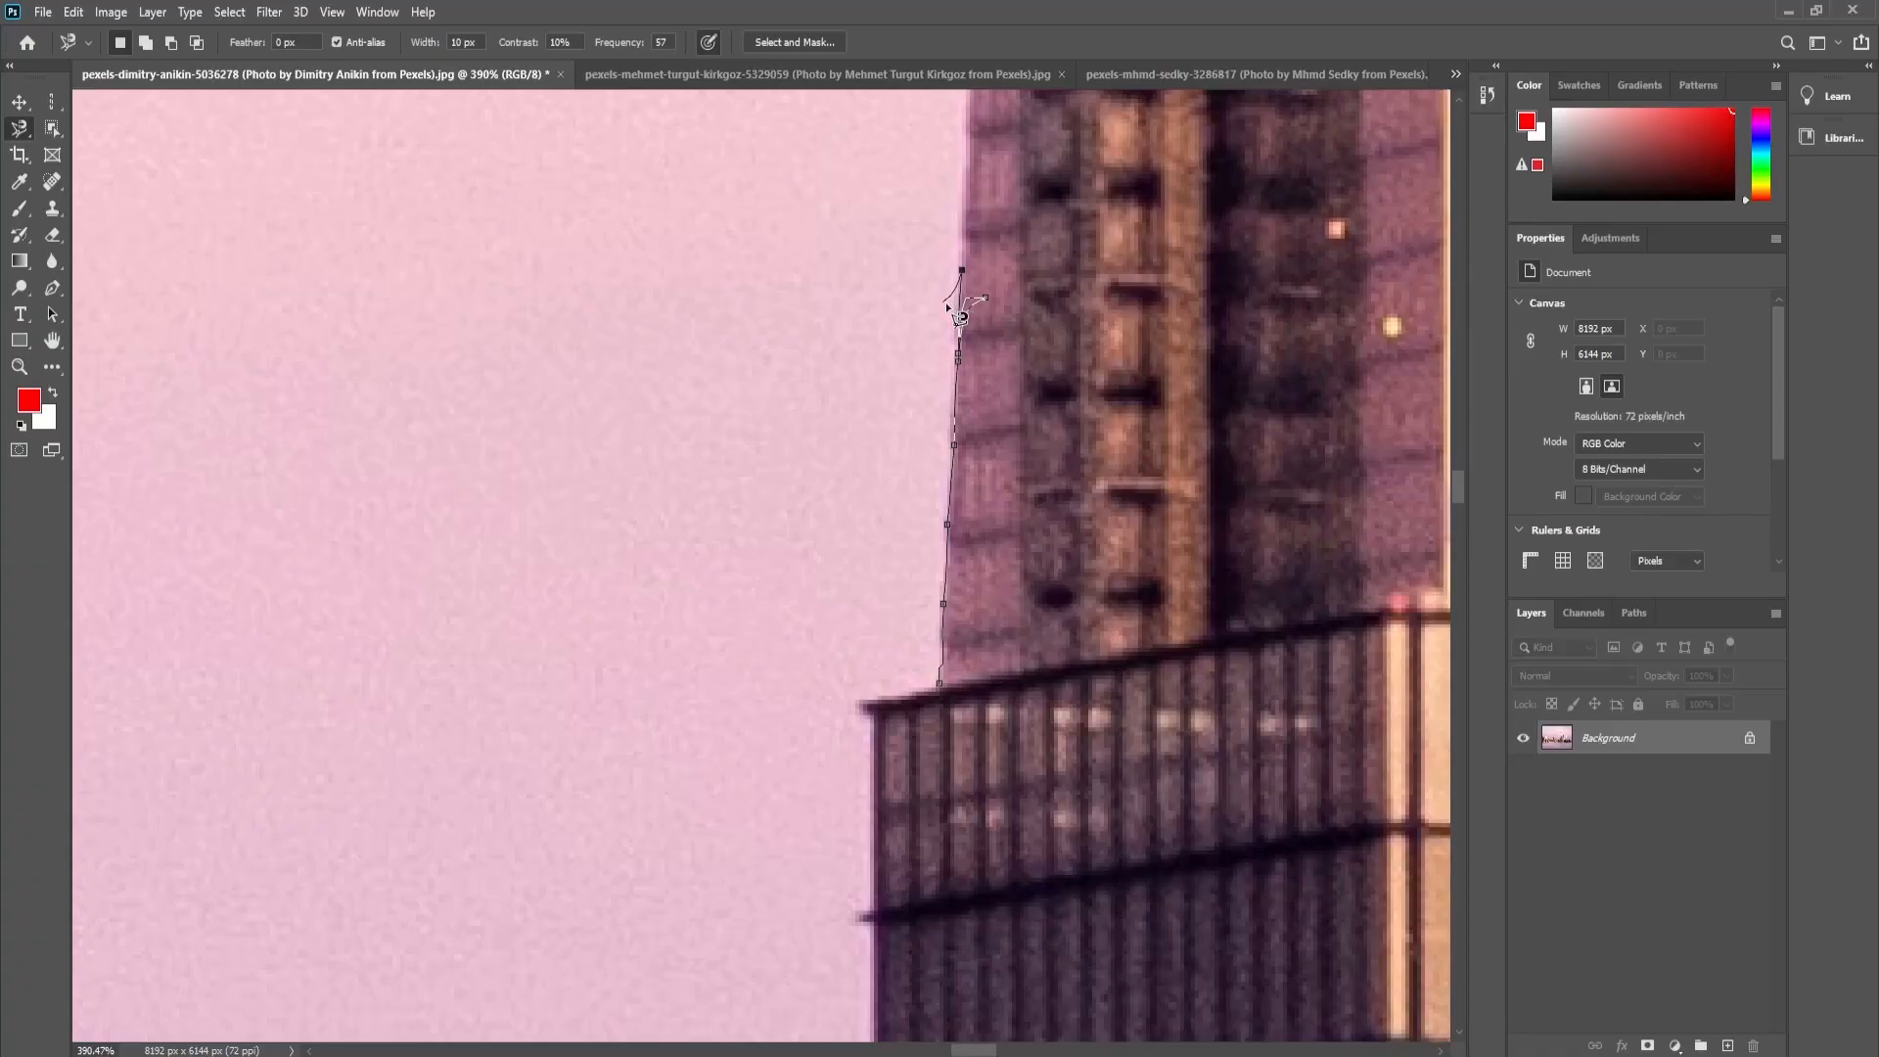
key(Escape)
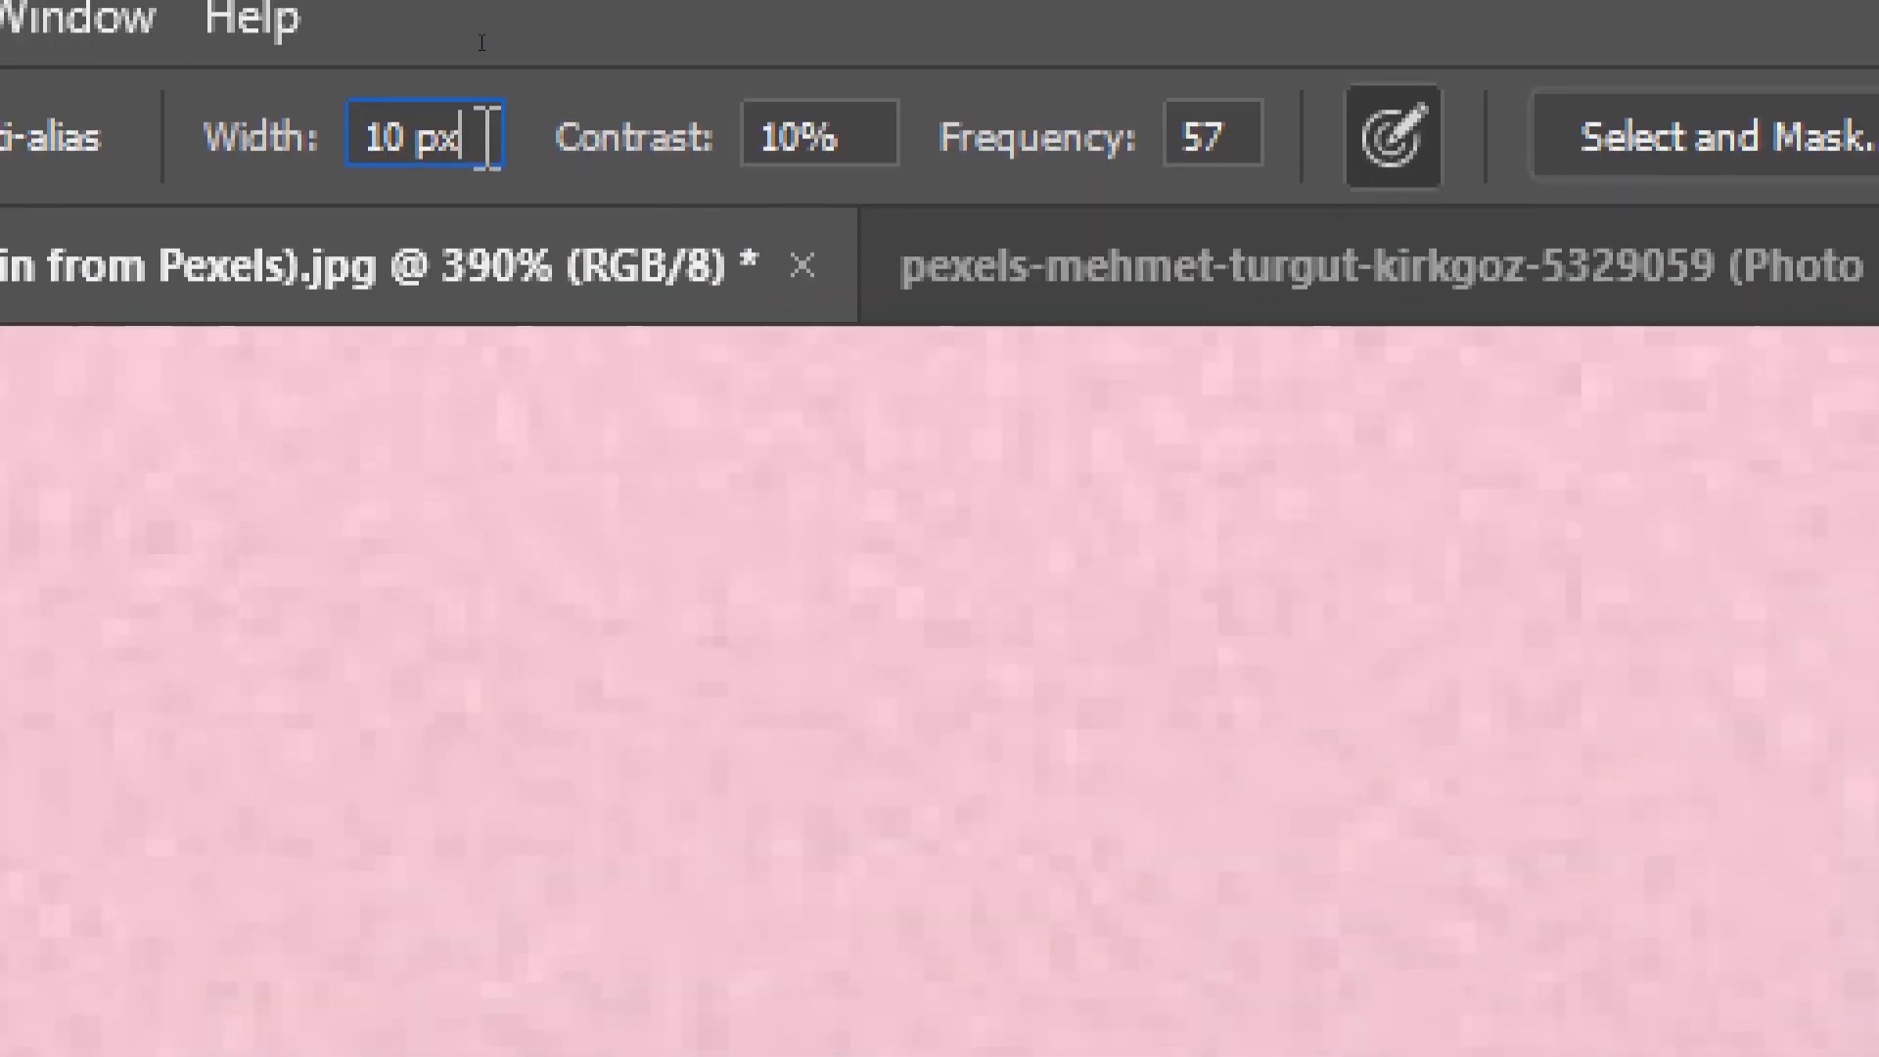
- Set the Magnetic Lasso width to 20 px and examine the tower's edge at the dark ledge up close
click(431, 43)
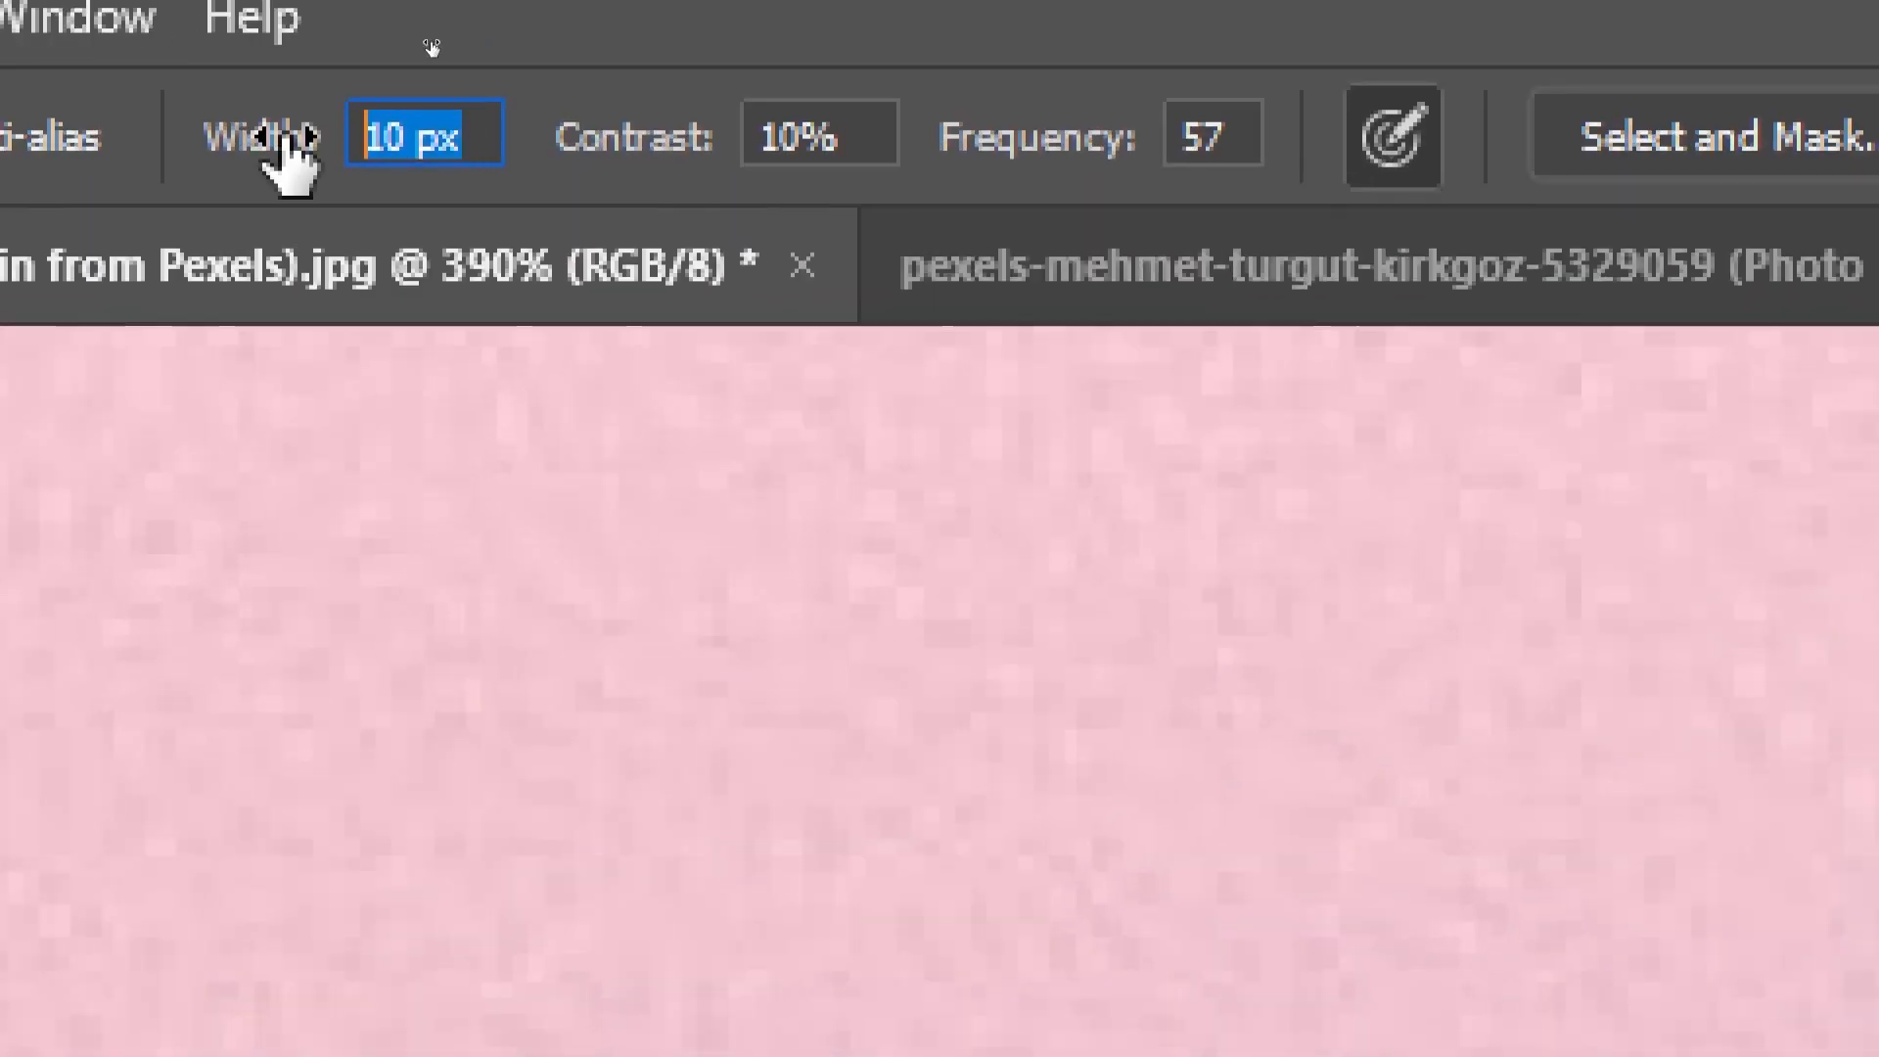
text(20)
key(Return)
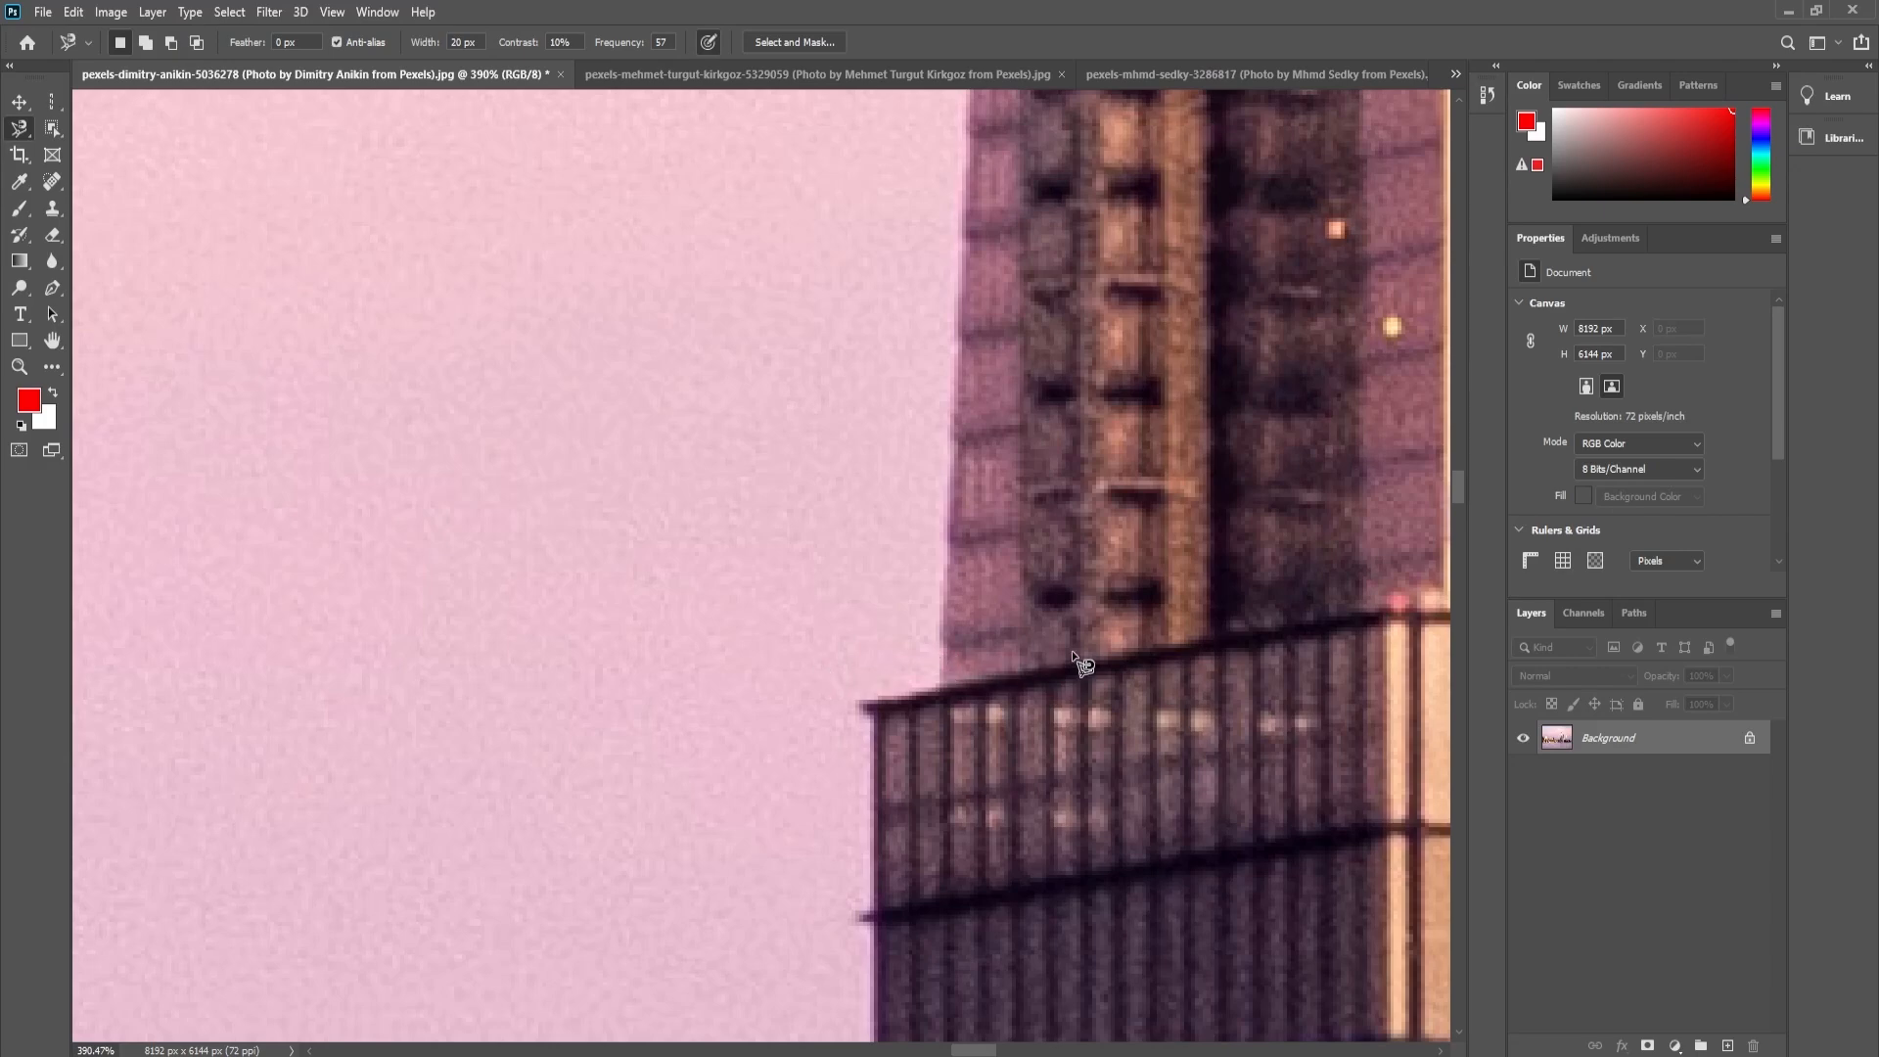
key(ctrl+space)
drag(979, 661, 1015, 663)
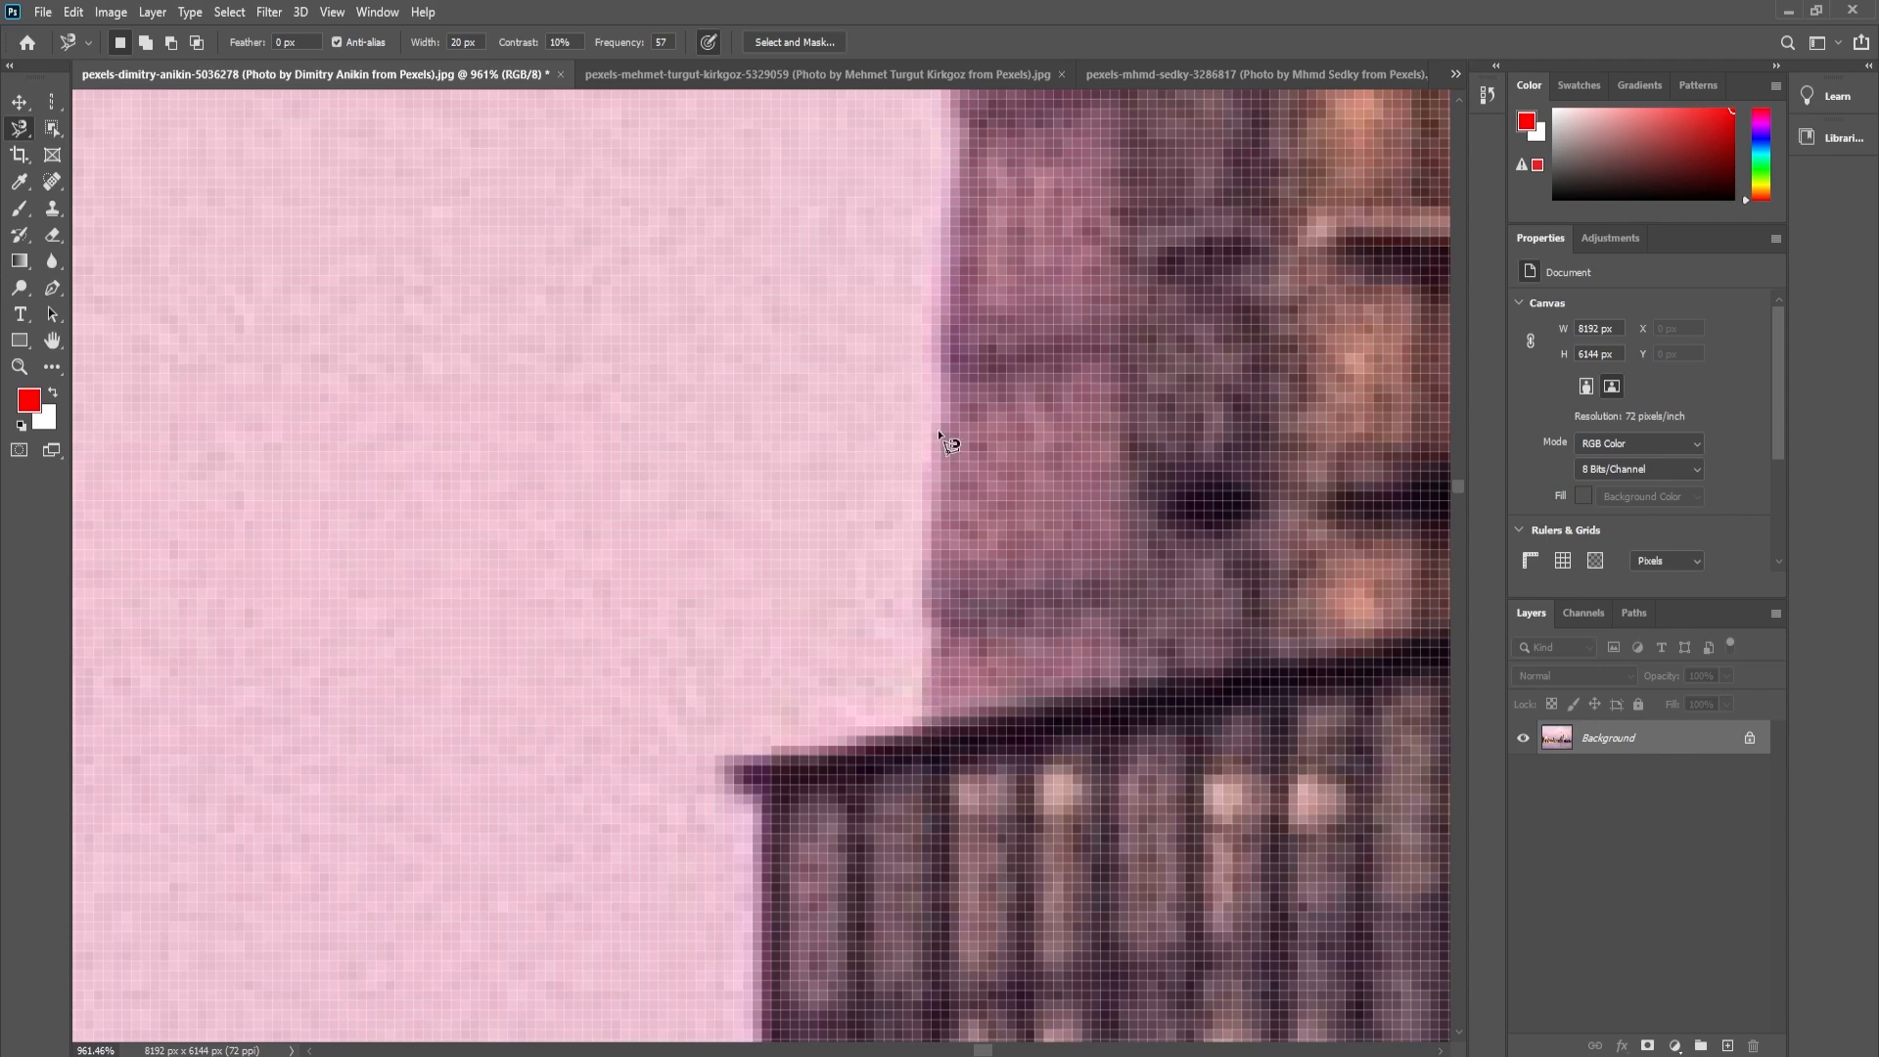
- Set the Magnetic Lasso width to 10 px
click(487, 41)
text(10)
key(Return)
- Try tracing upward with the Magnetic Lasso from where the tallest tower's left edge meets the dark ledge, then cancel the trace
key(ctrl+minus)
key(ctrl+minus)
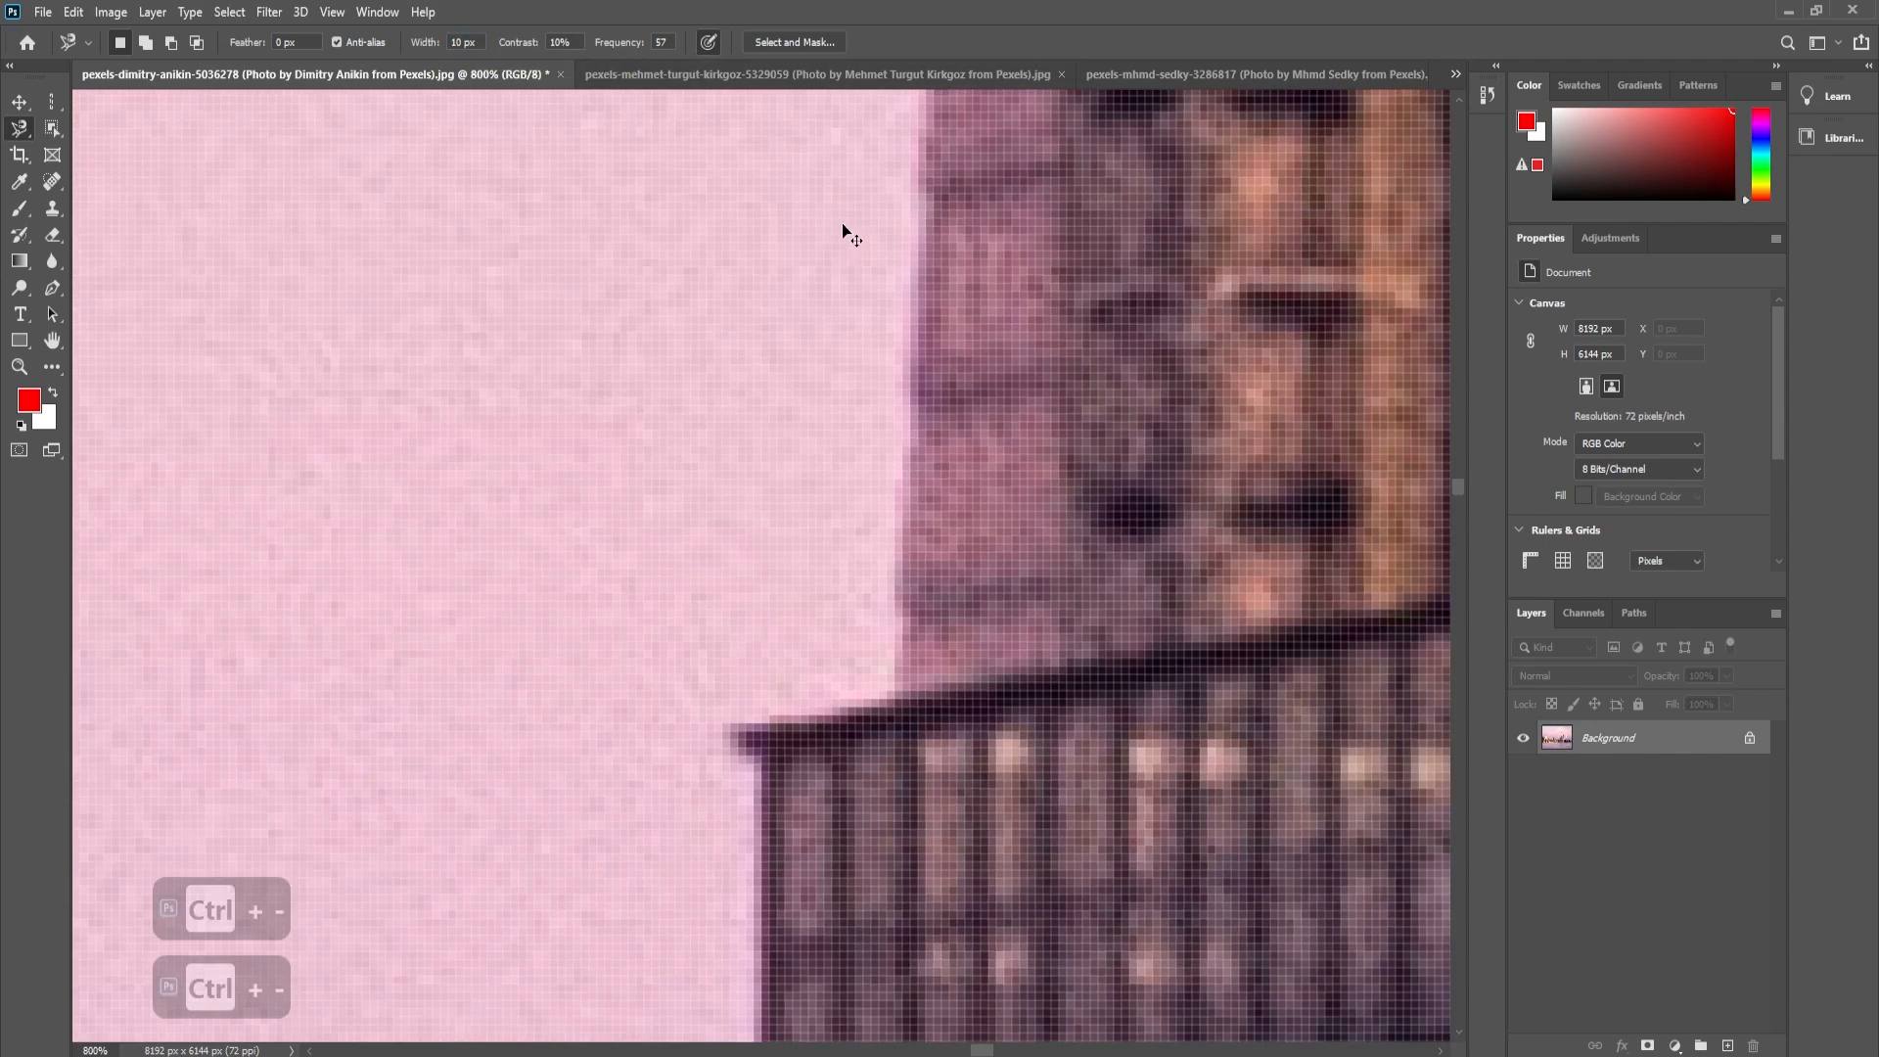
key(ctrl+minus)
scroll(930, 323, up, 3)
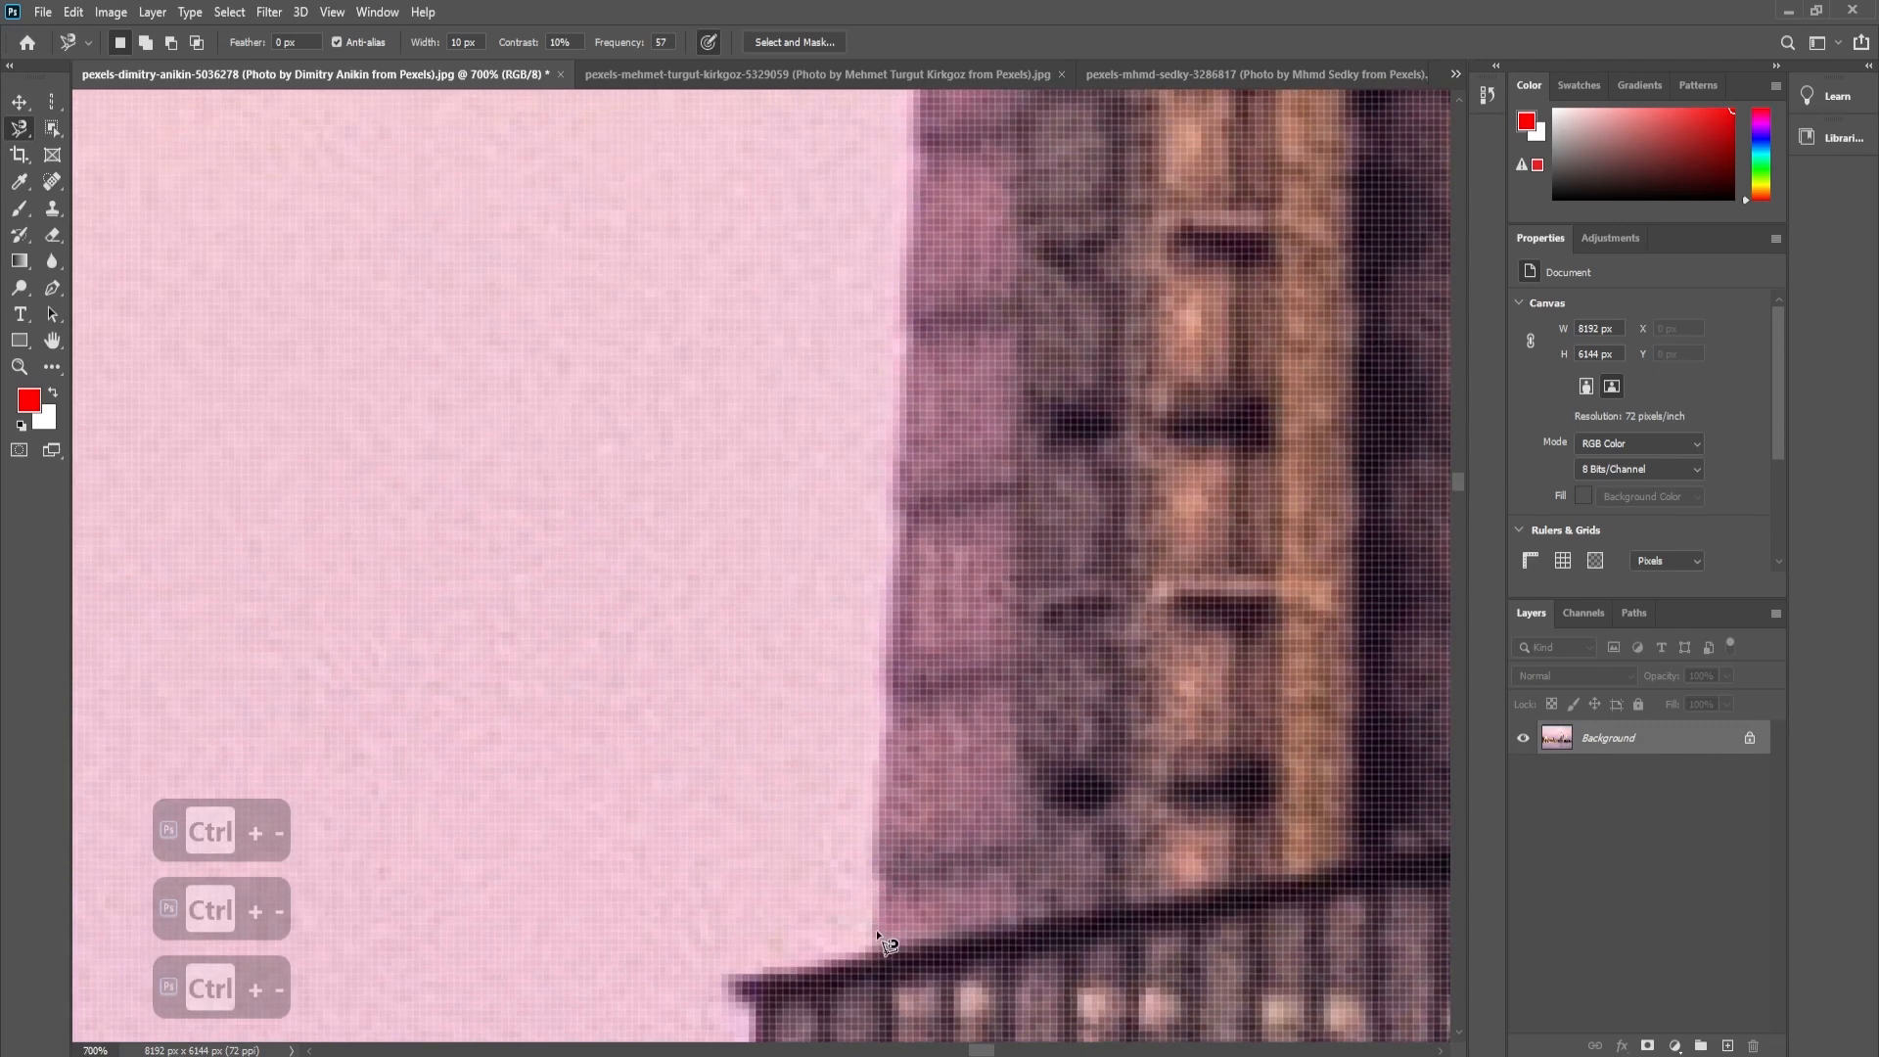
key(ctrl+minus)
key(ctrl+minus)
key(ctrl+minus)
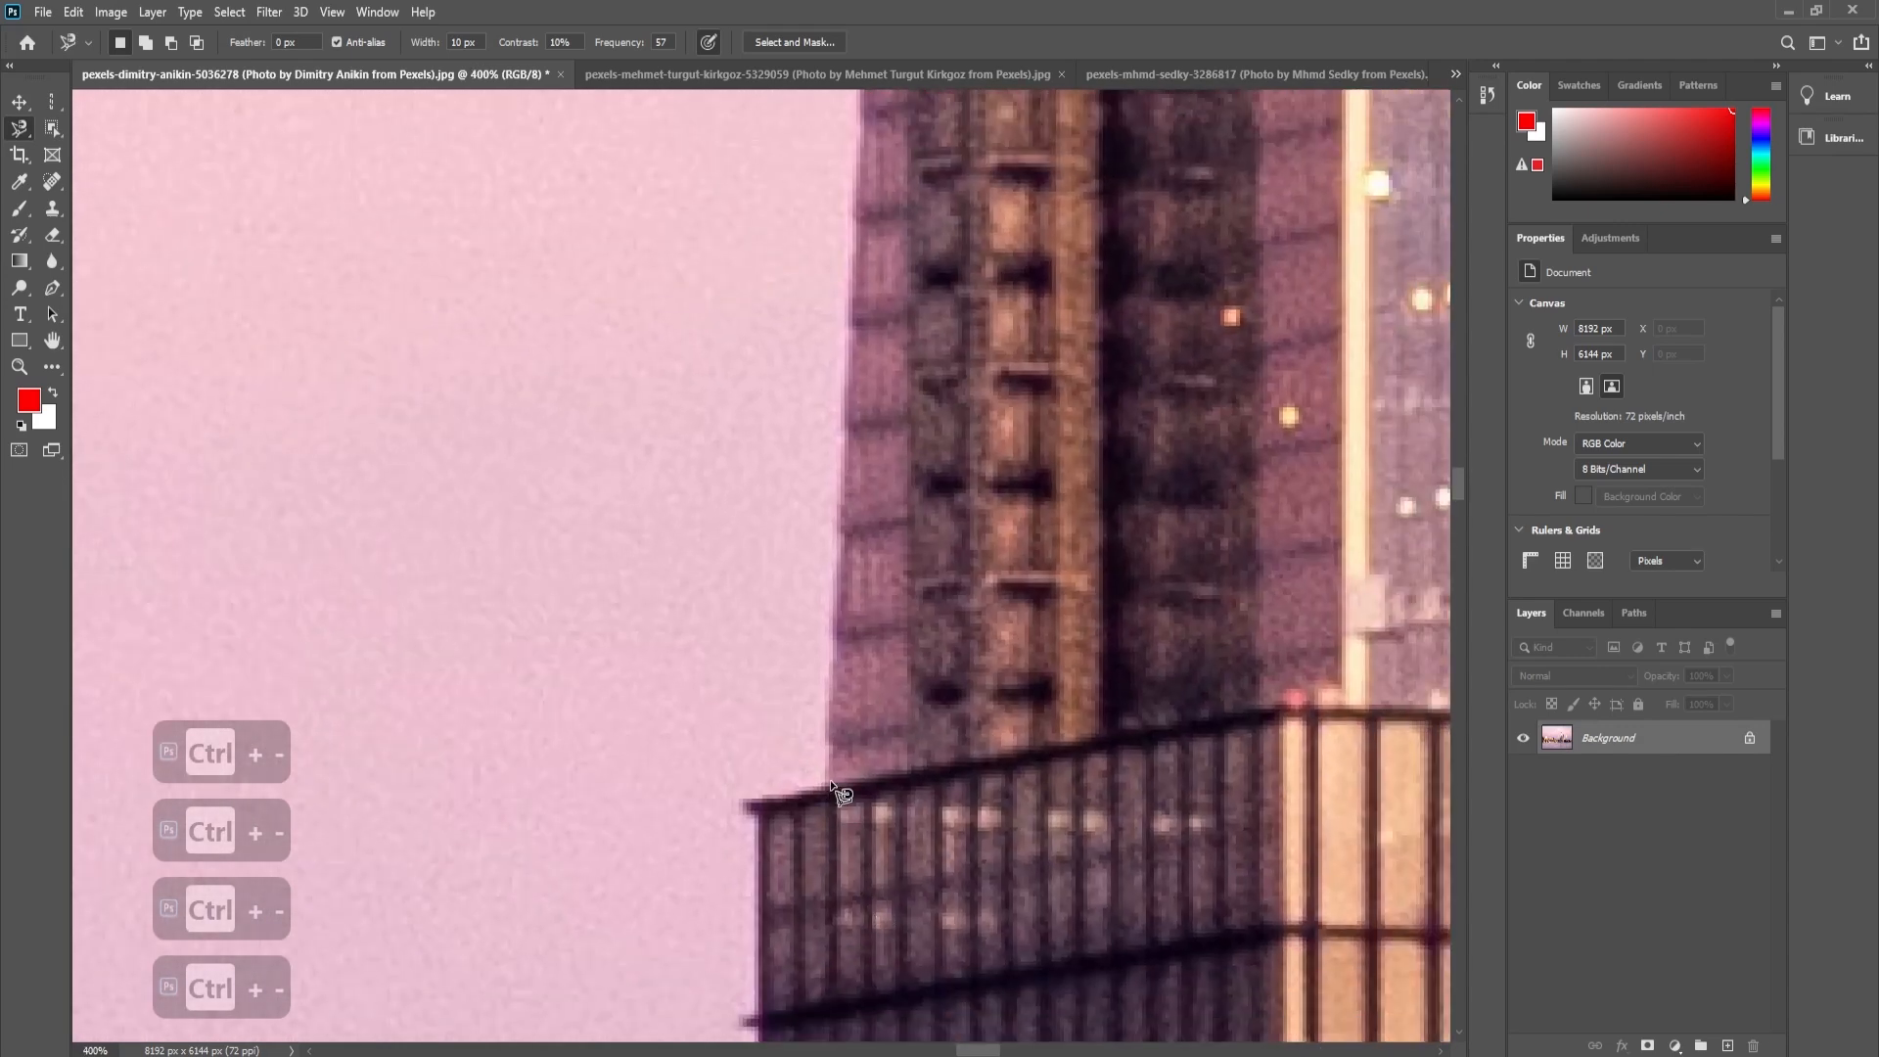
click(825, 778)
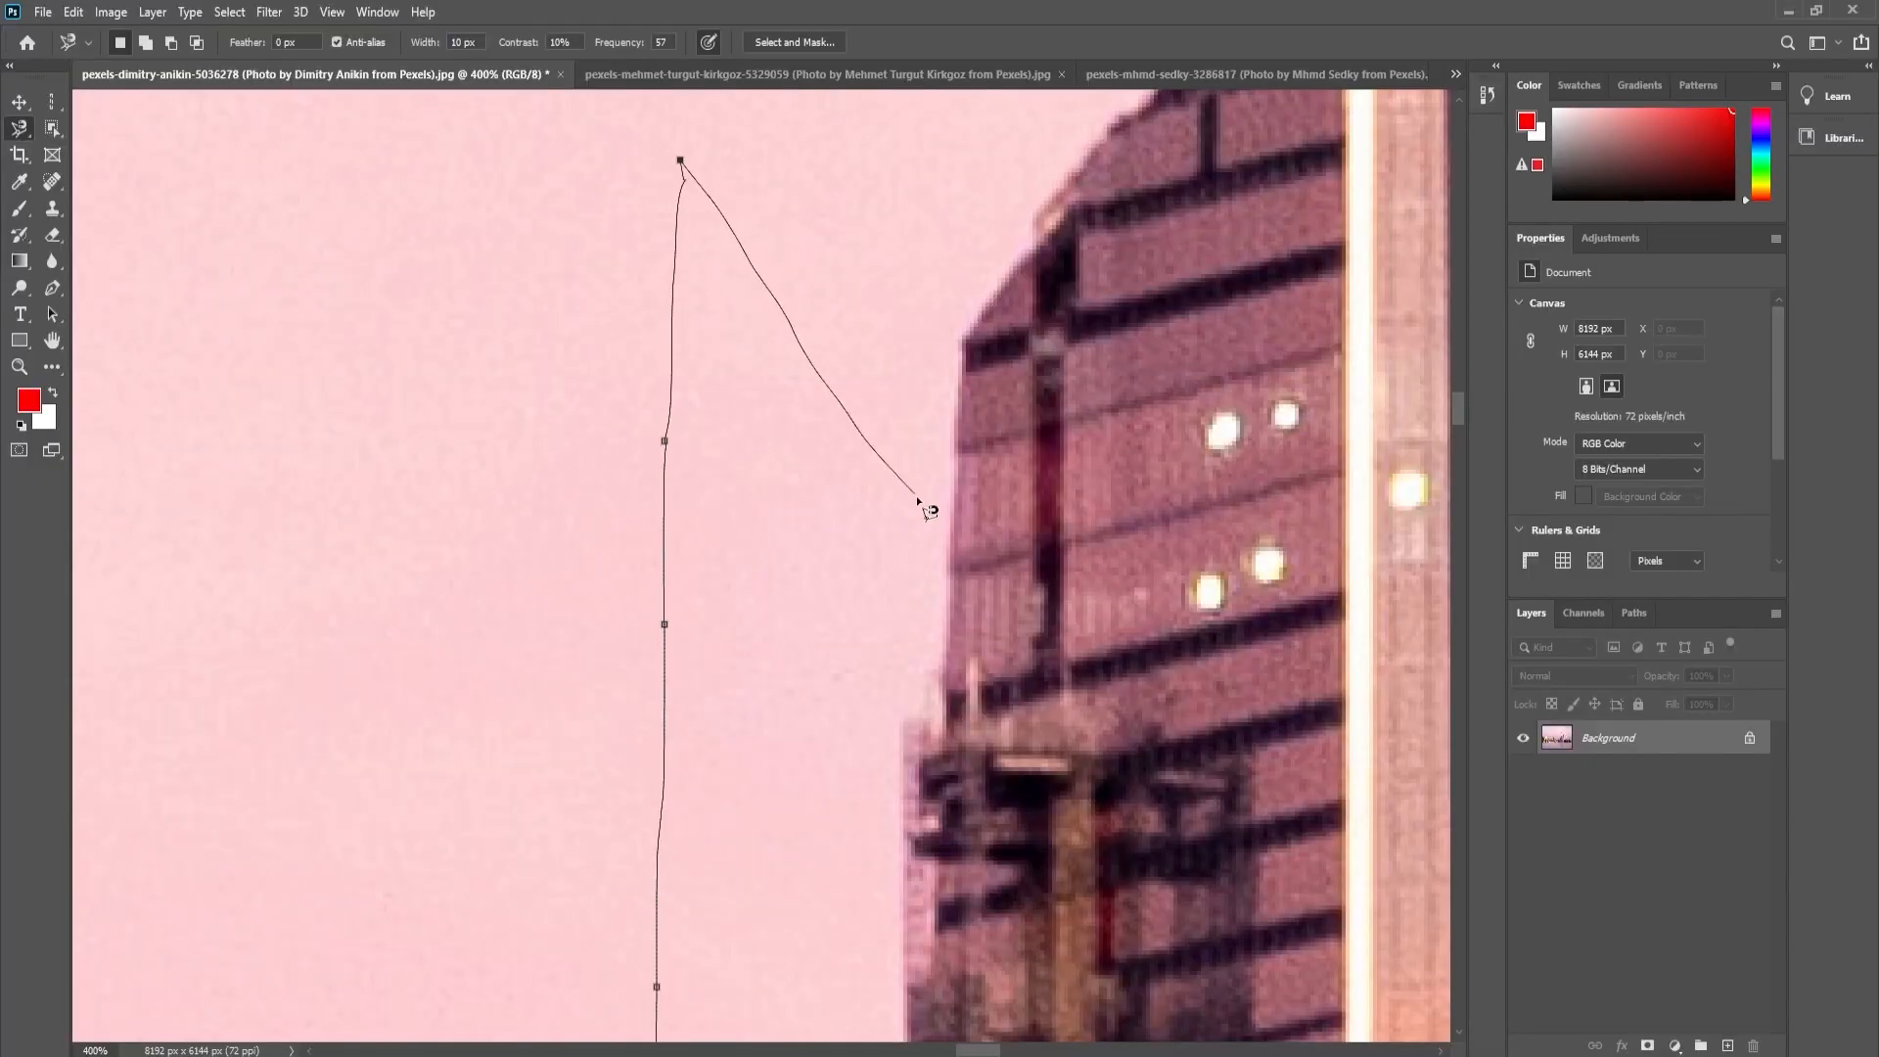
key(Escape)
- Trace the right edge of the flat-topped tower beside the pyramid-roofed building up to its top corner, then cancel the trace
key(ctrl+minus)
key(ctrl+minus)
key(ctrl+minus)
key(ctrl+minus)
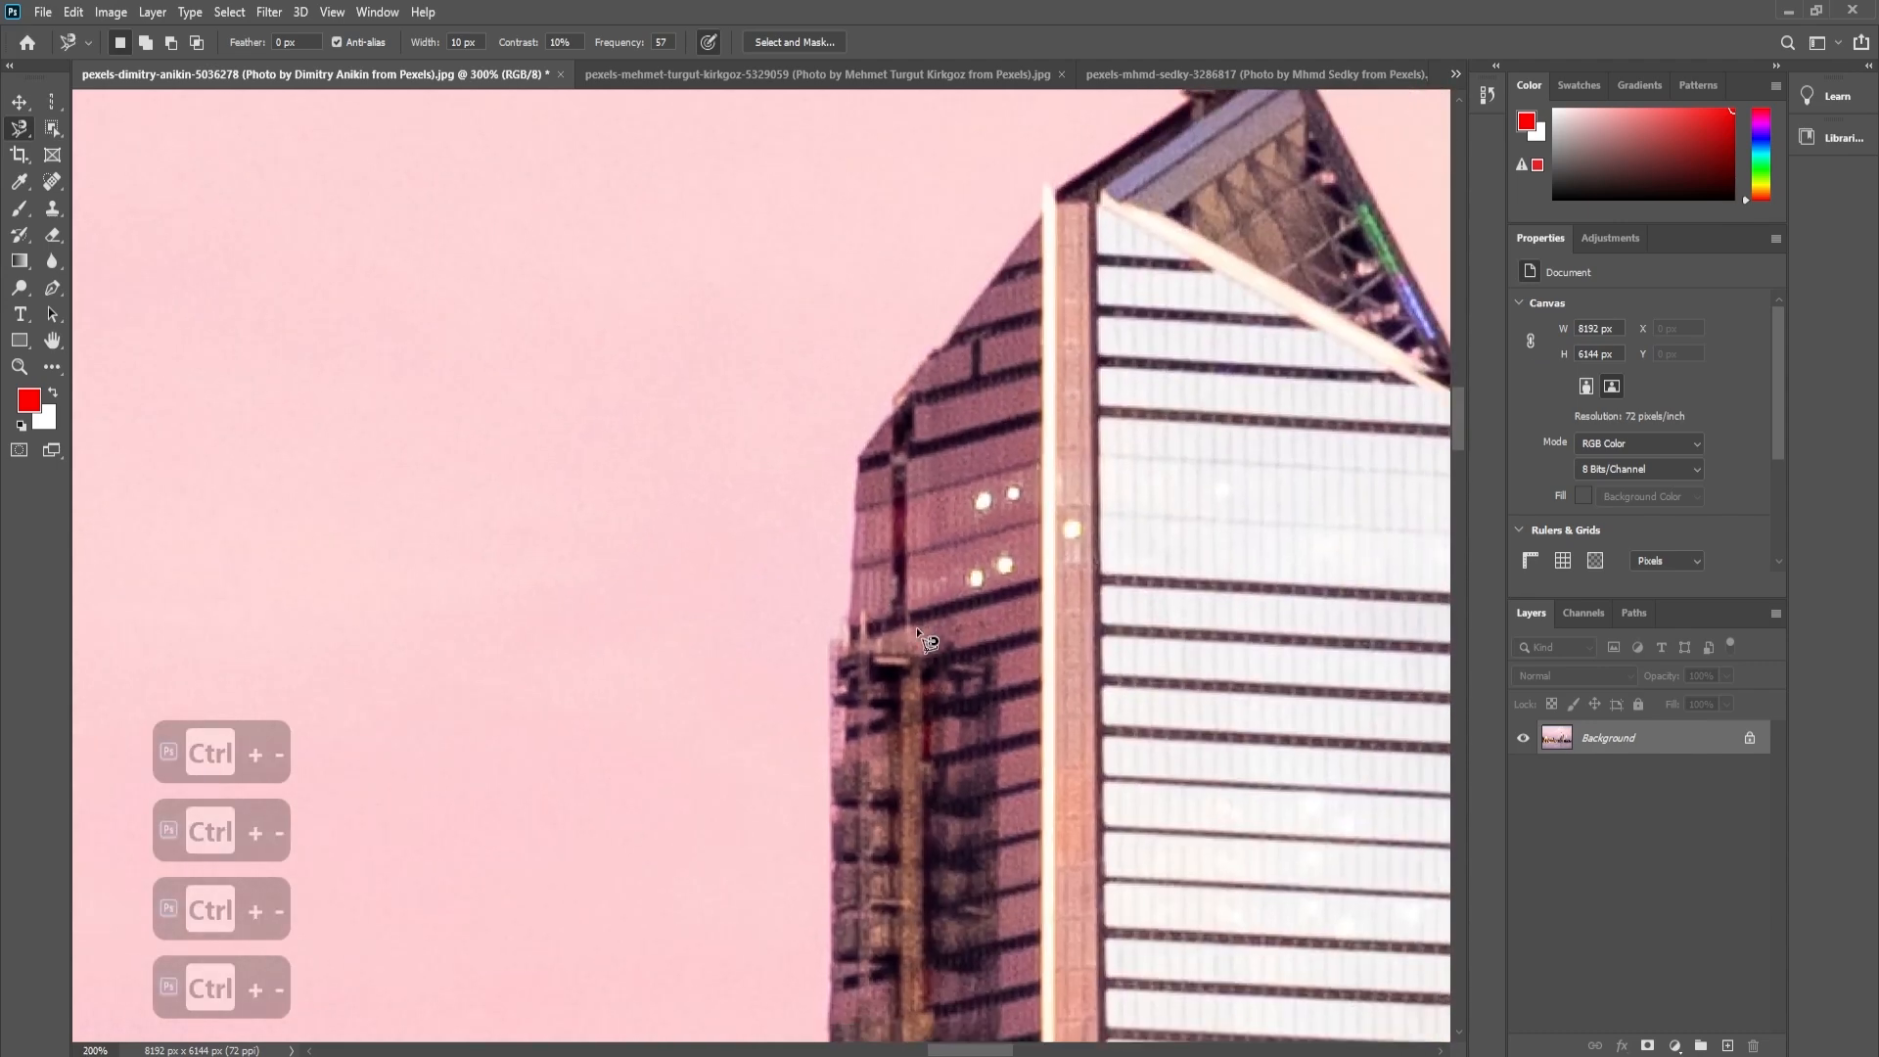
drag(1116, 718, 900, 431)
drag(1290, 664, 995, 596)
mouse_move(993, 765)
ctrl+space+mouse_down()
mouse_move(1032, 760)
mouse_move(1017, 763)
ctrl+space+mouse_up()
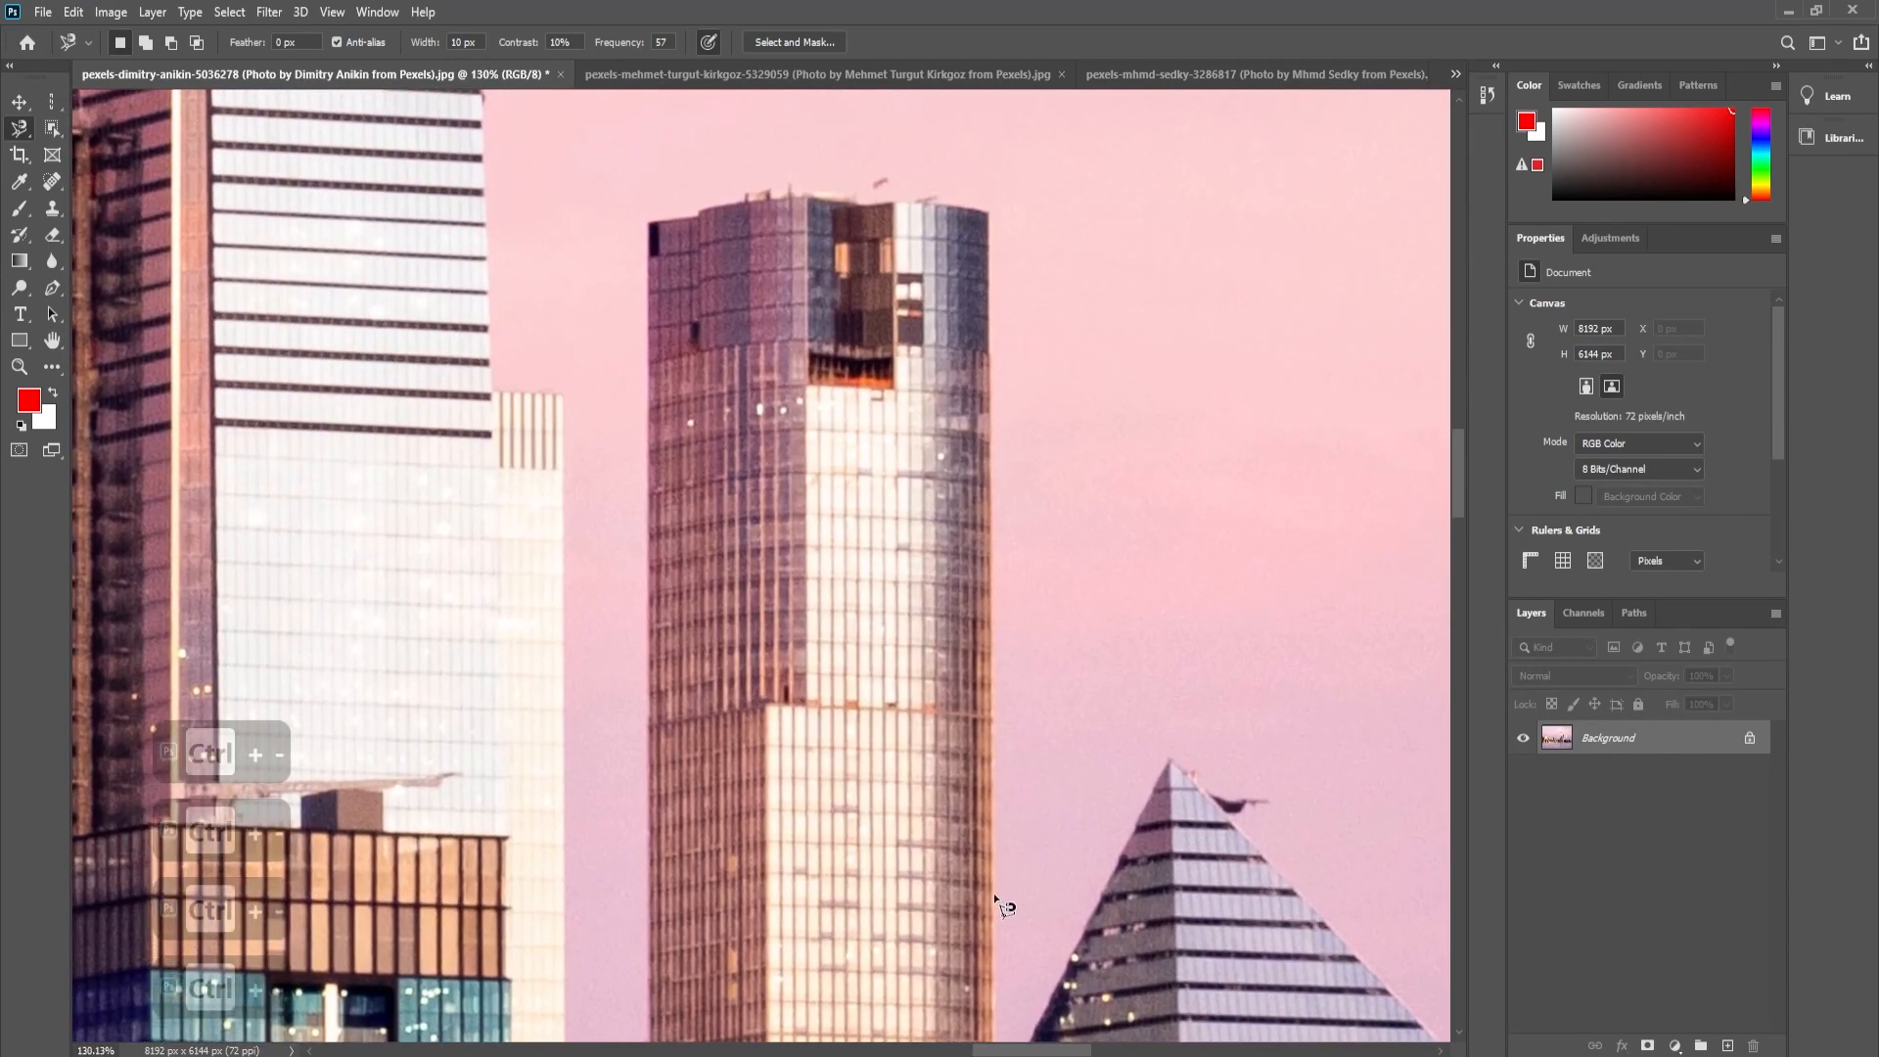
click(992, 924)
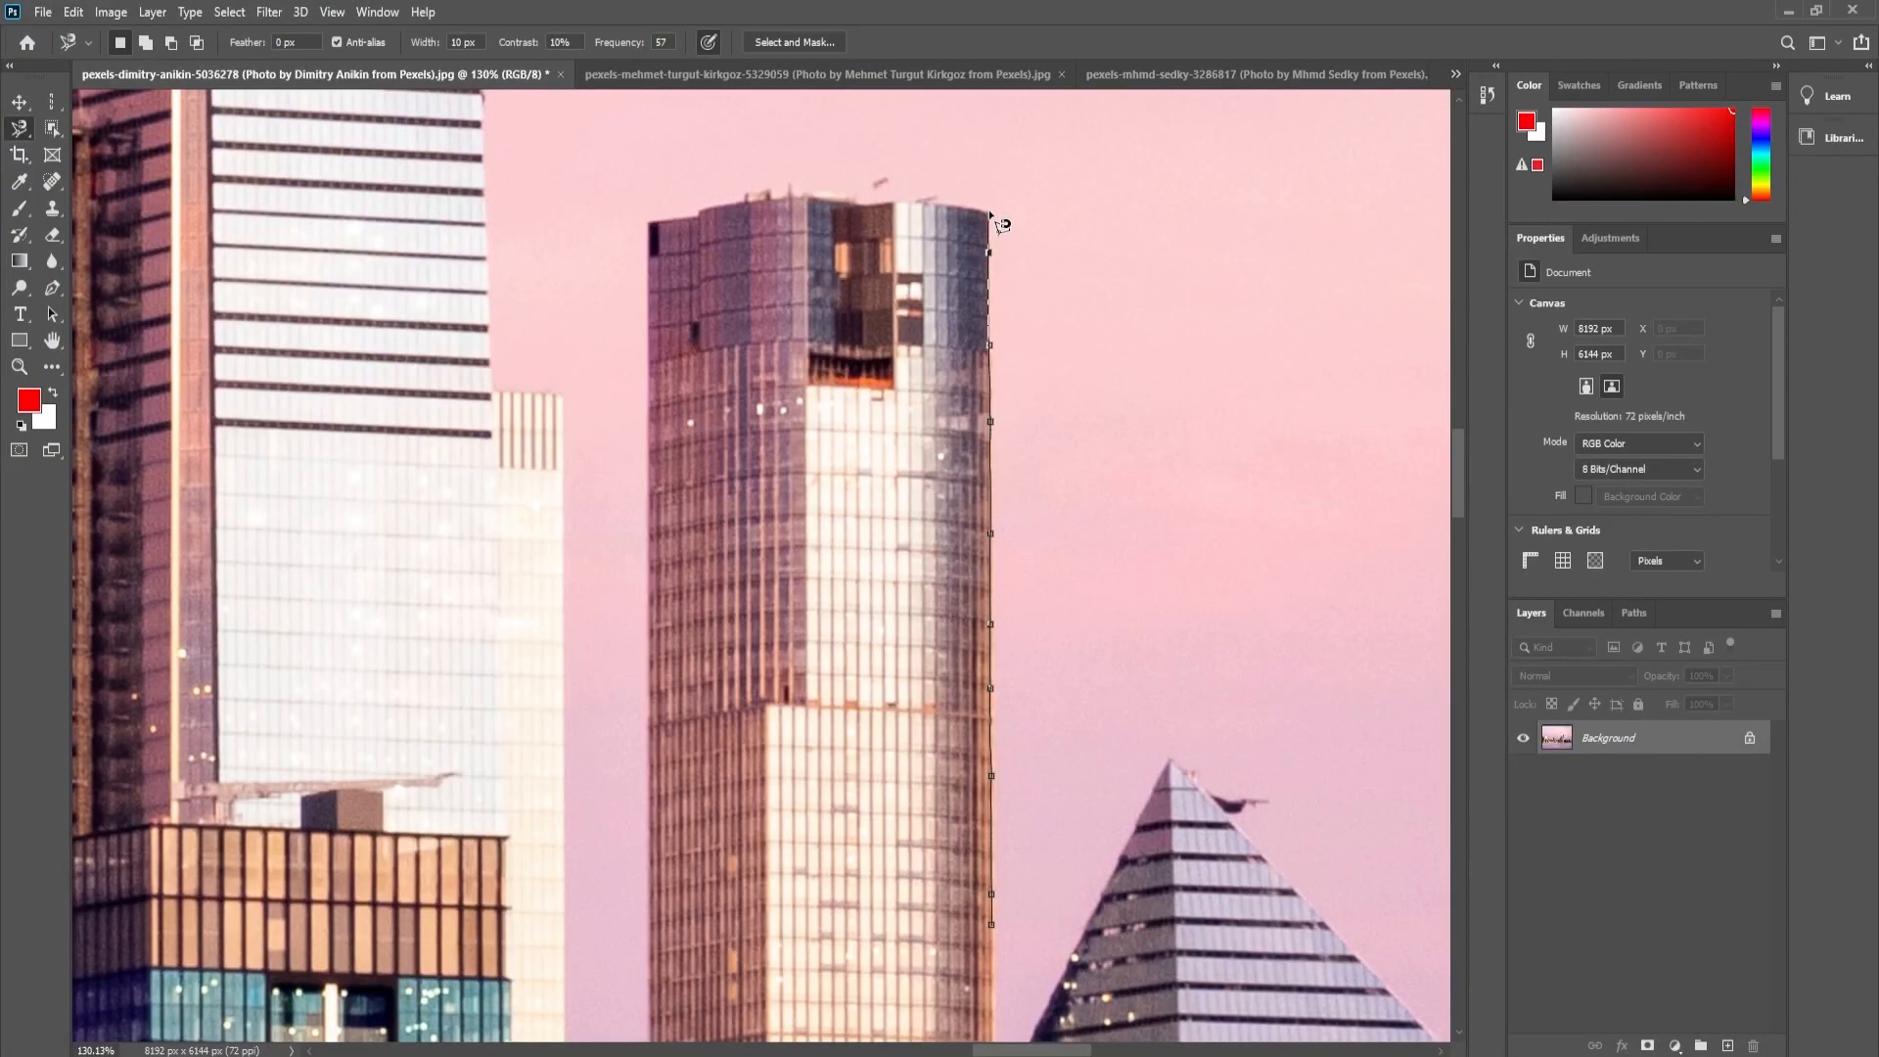
key(Escape)
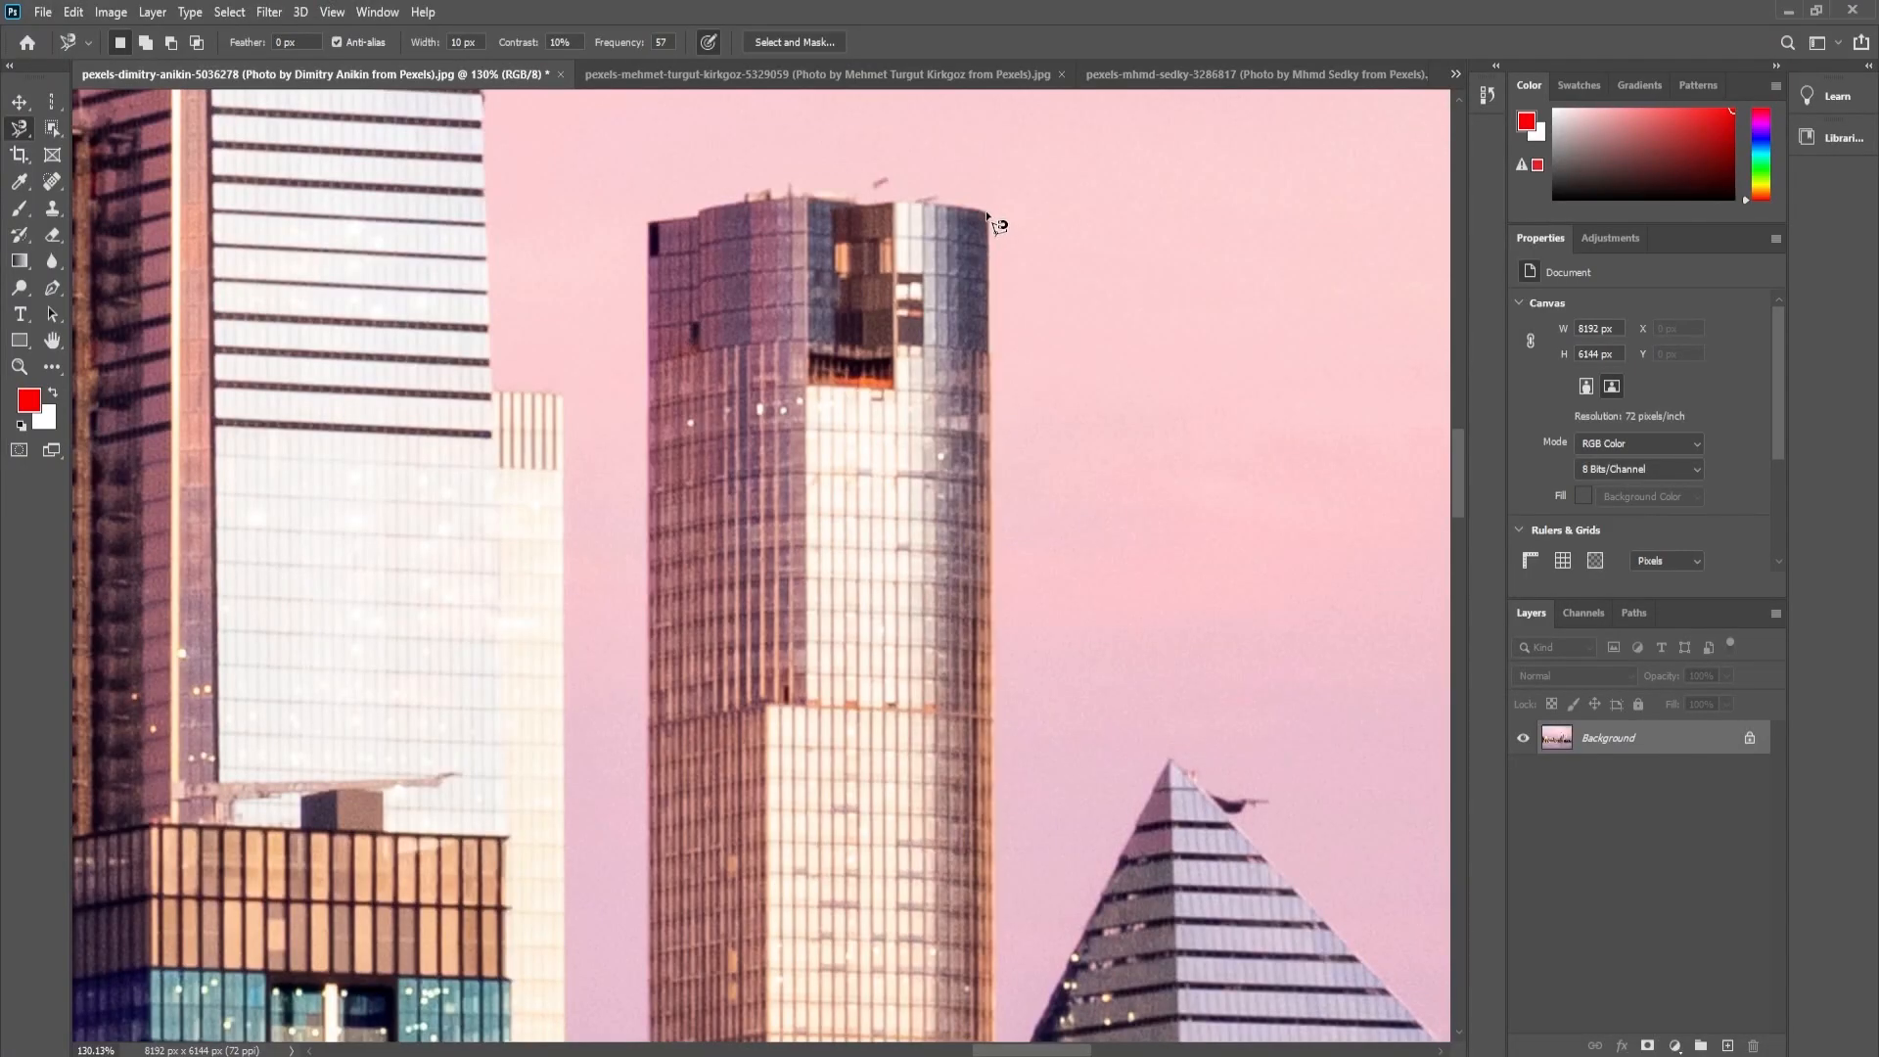
- Set the Magnetic Lasso frequency to 100, test-trace the flat-topped tower's right edge up to its top corner, and cancel the trace
click(663, 42)
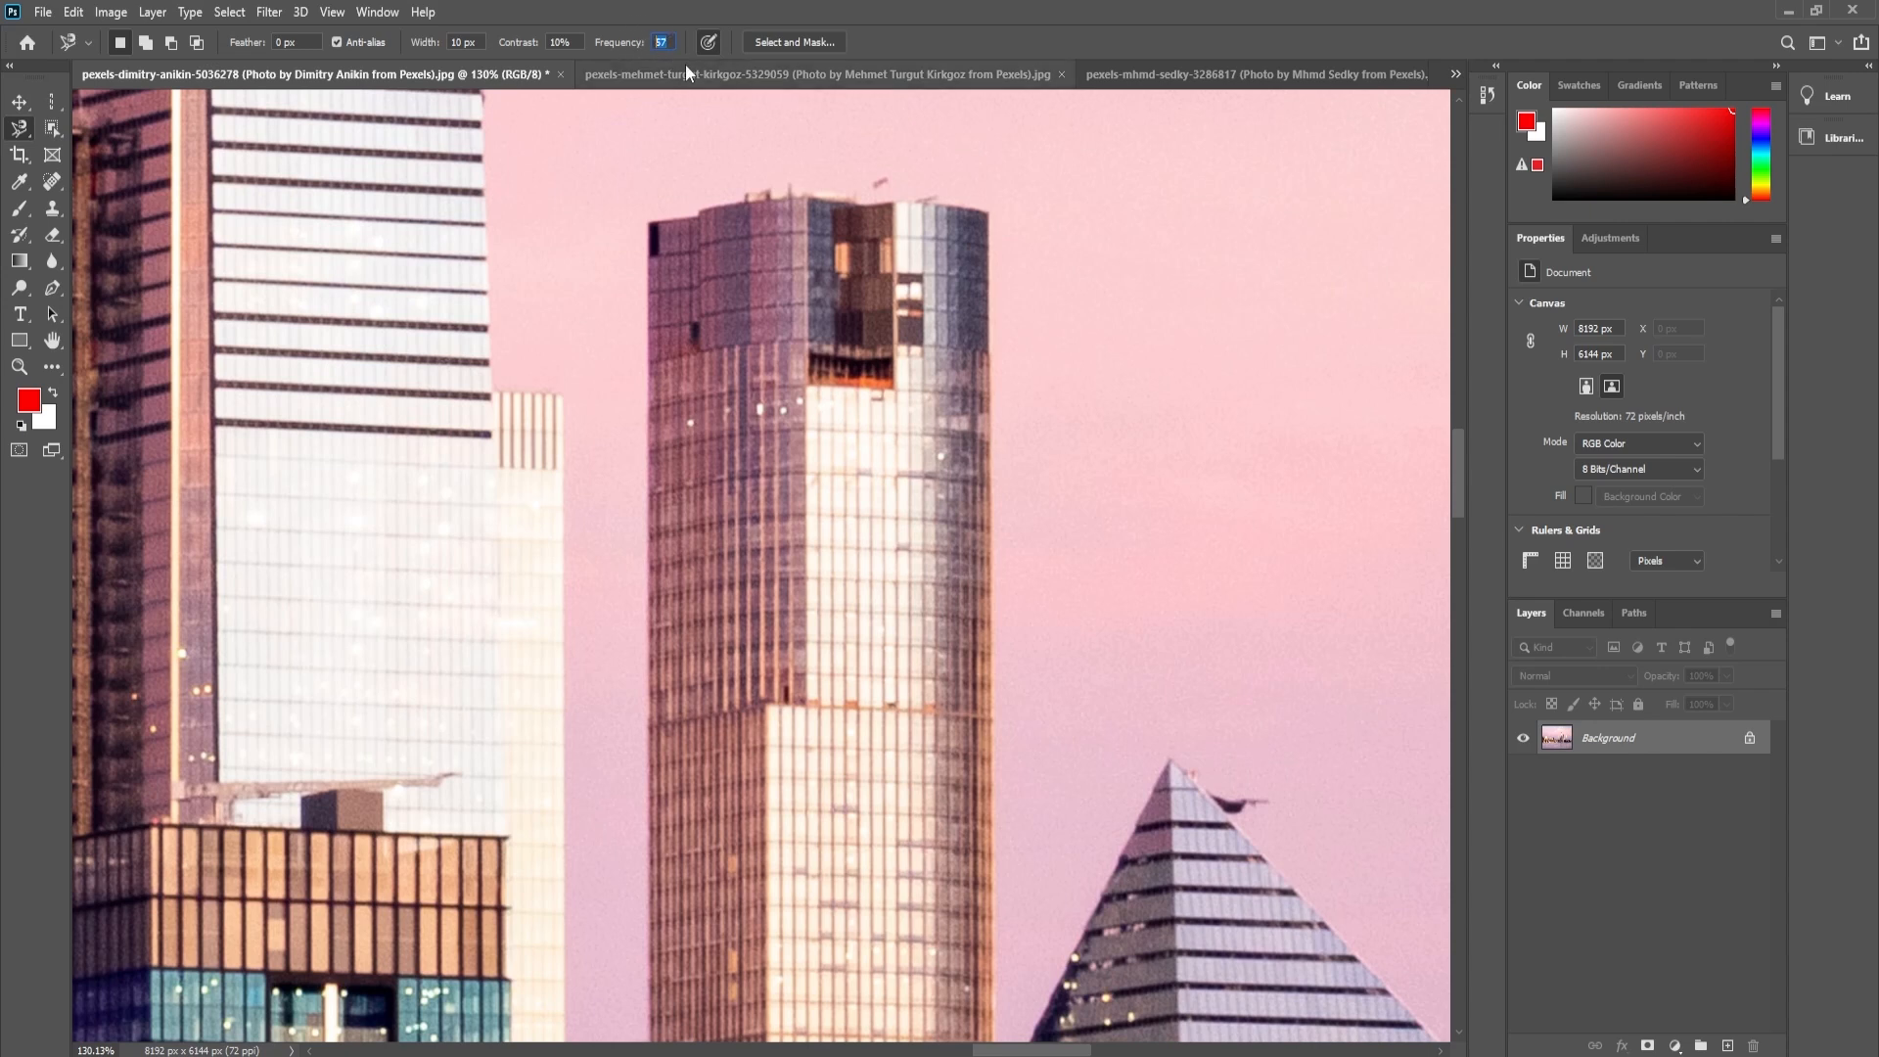
text(100)
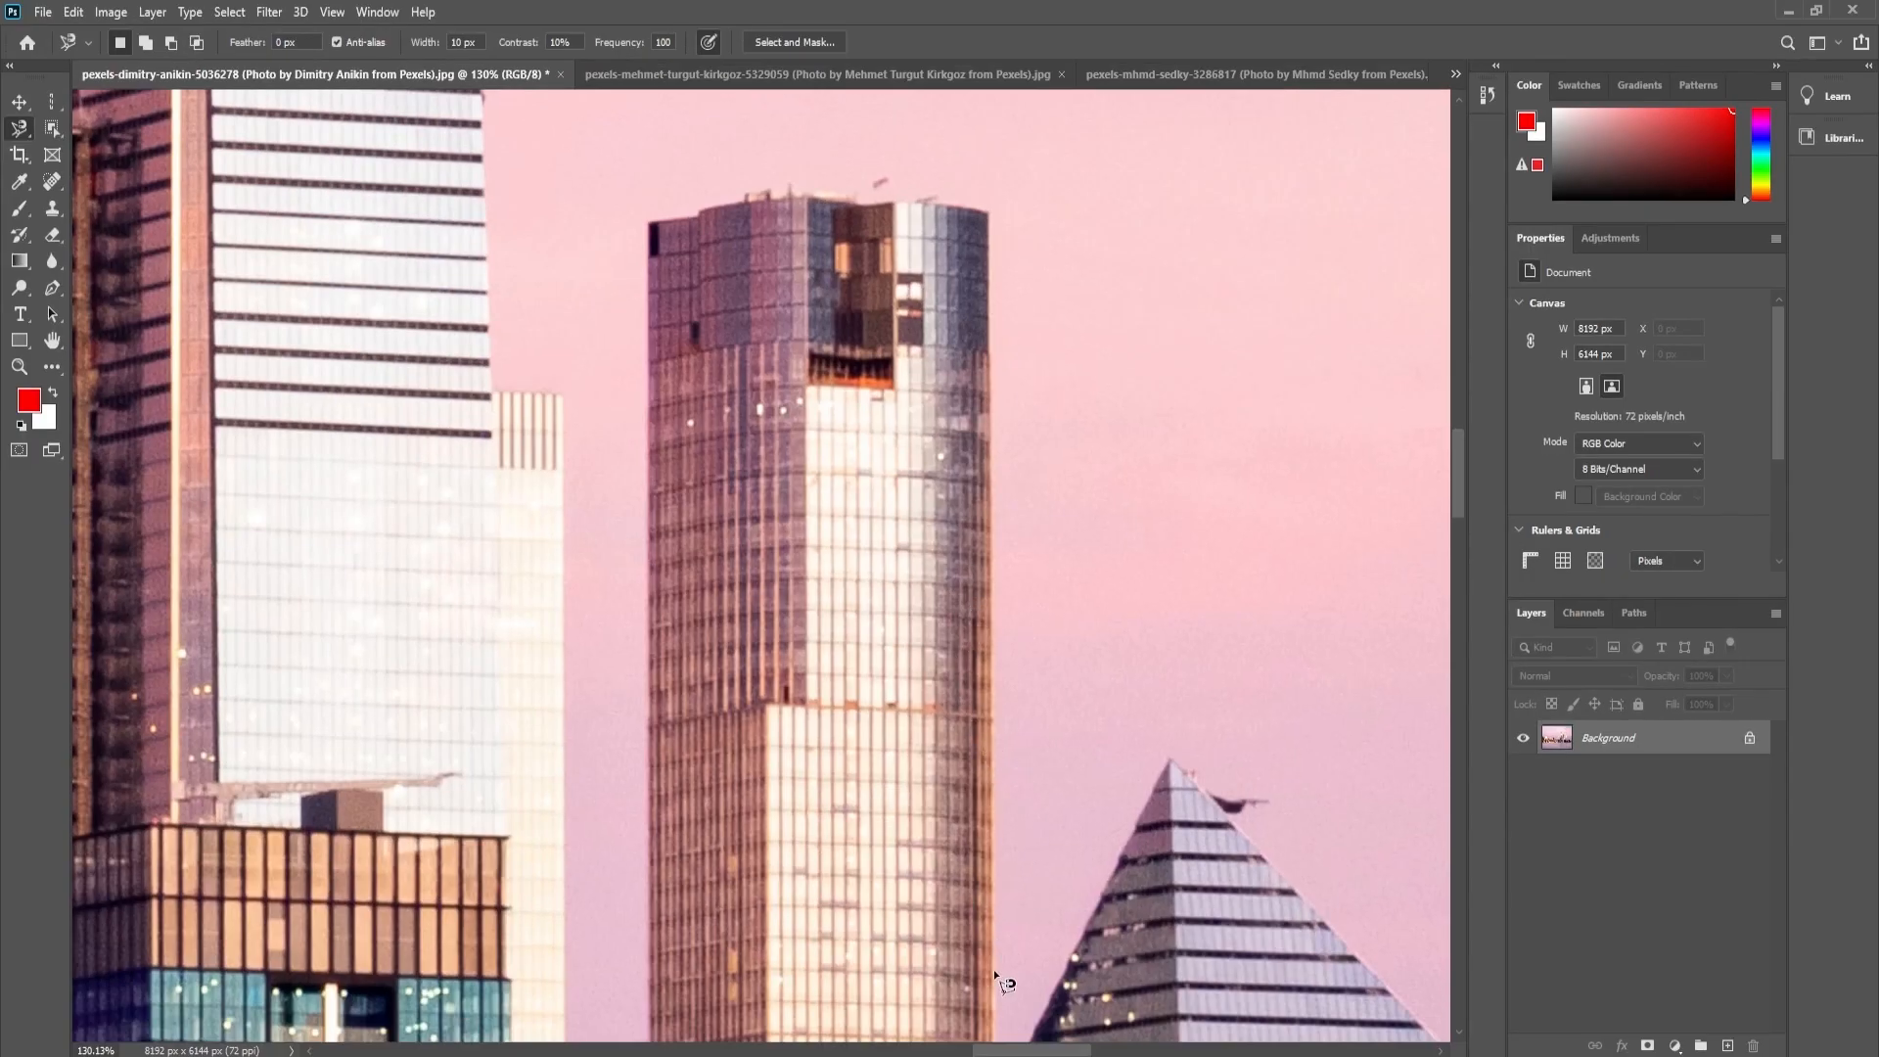
click(993, 979)
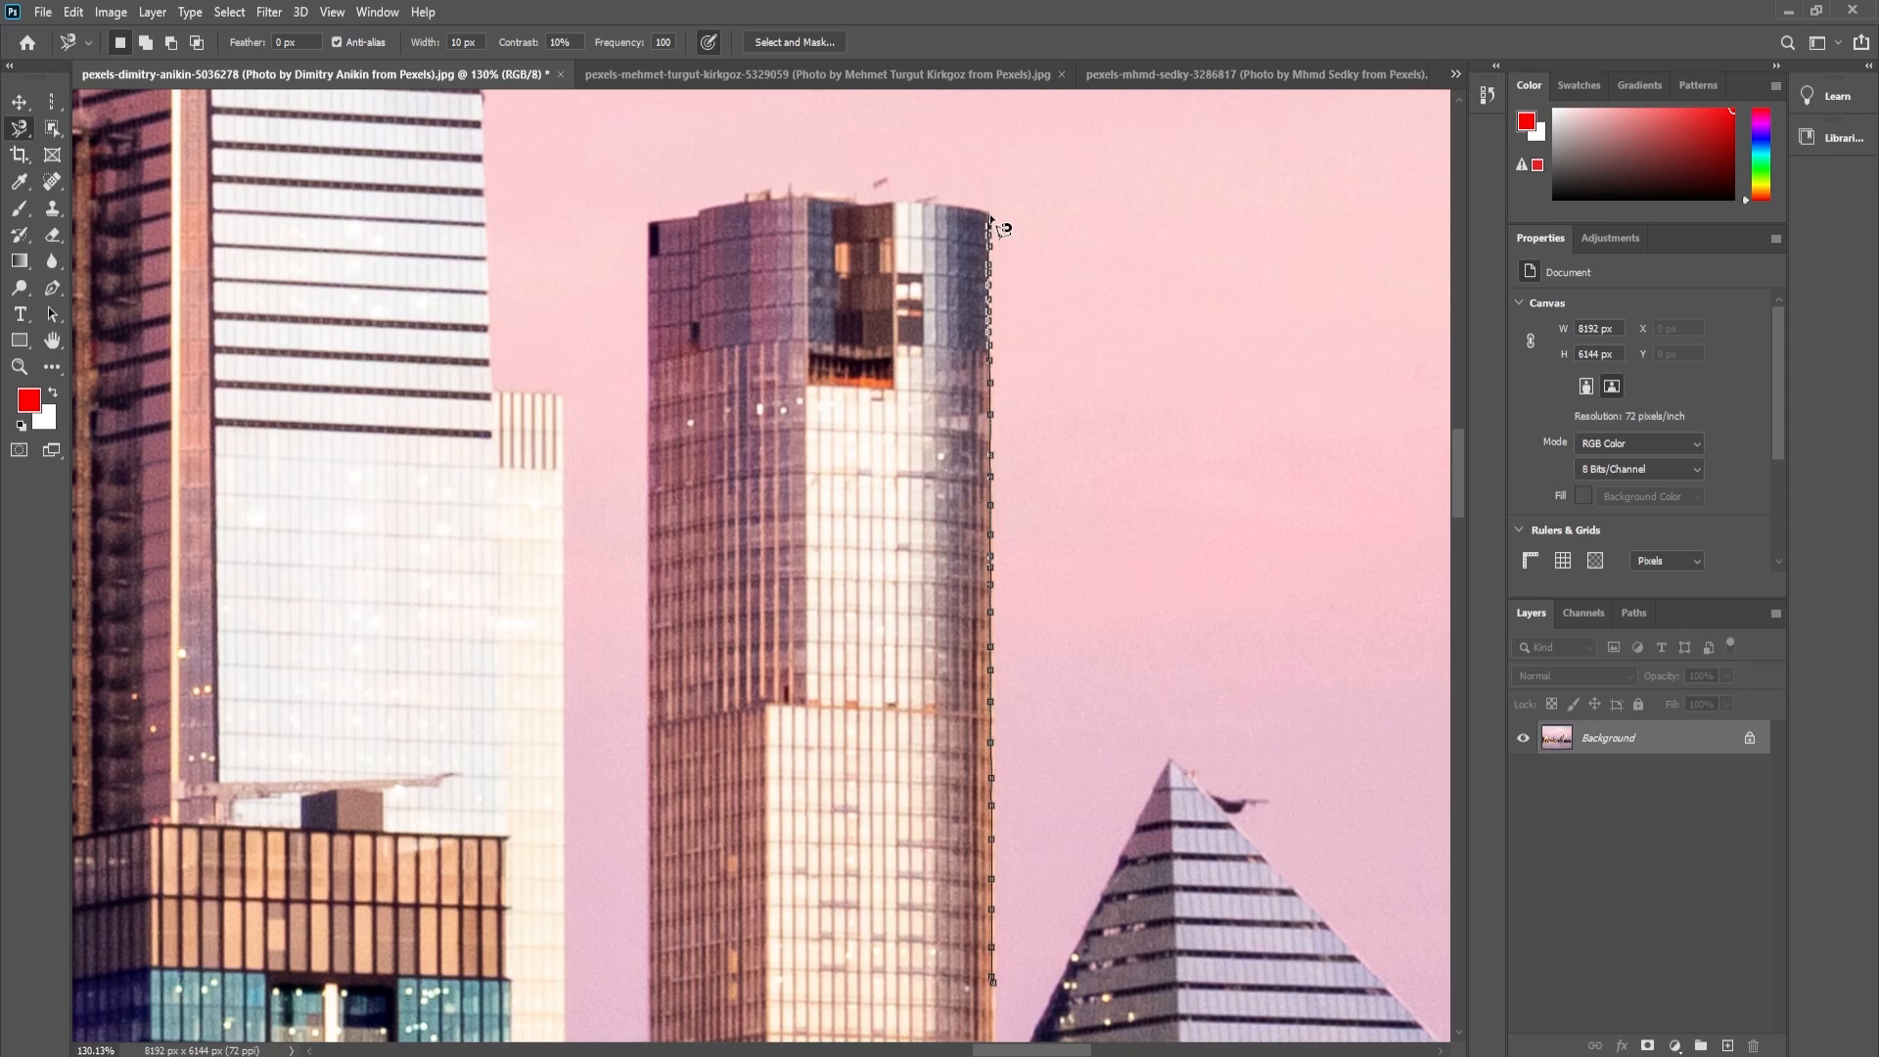
key(Escape)
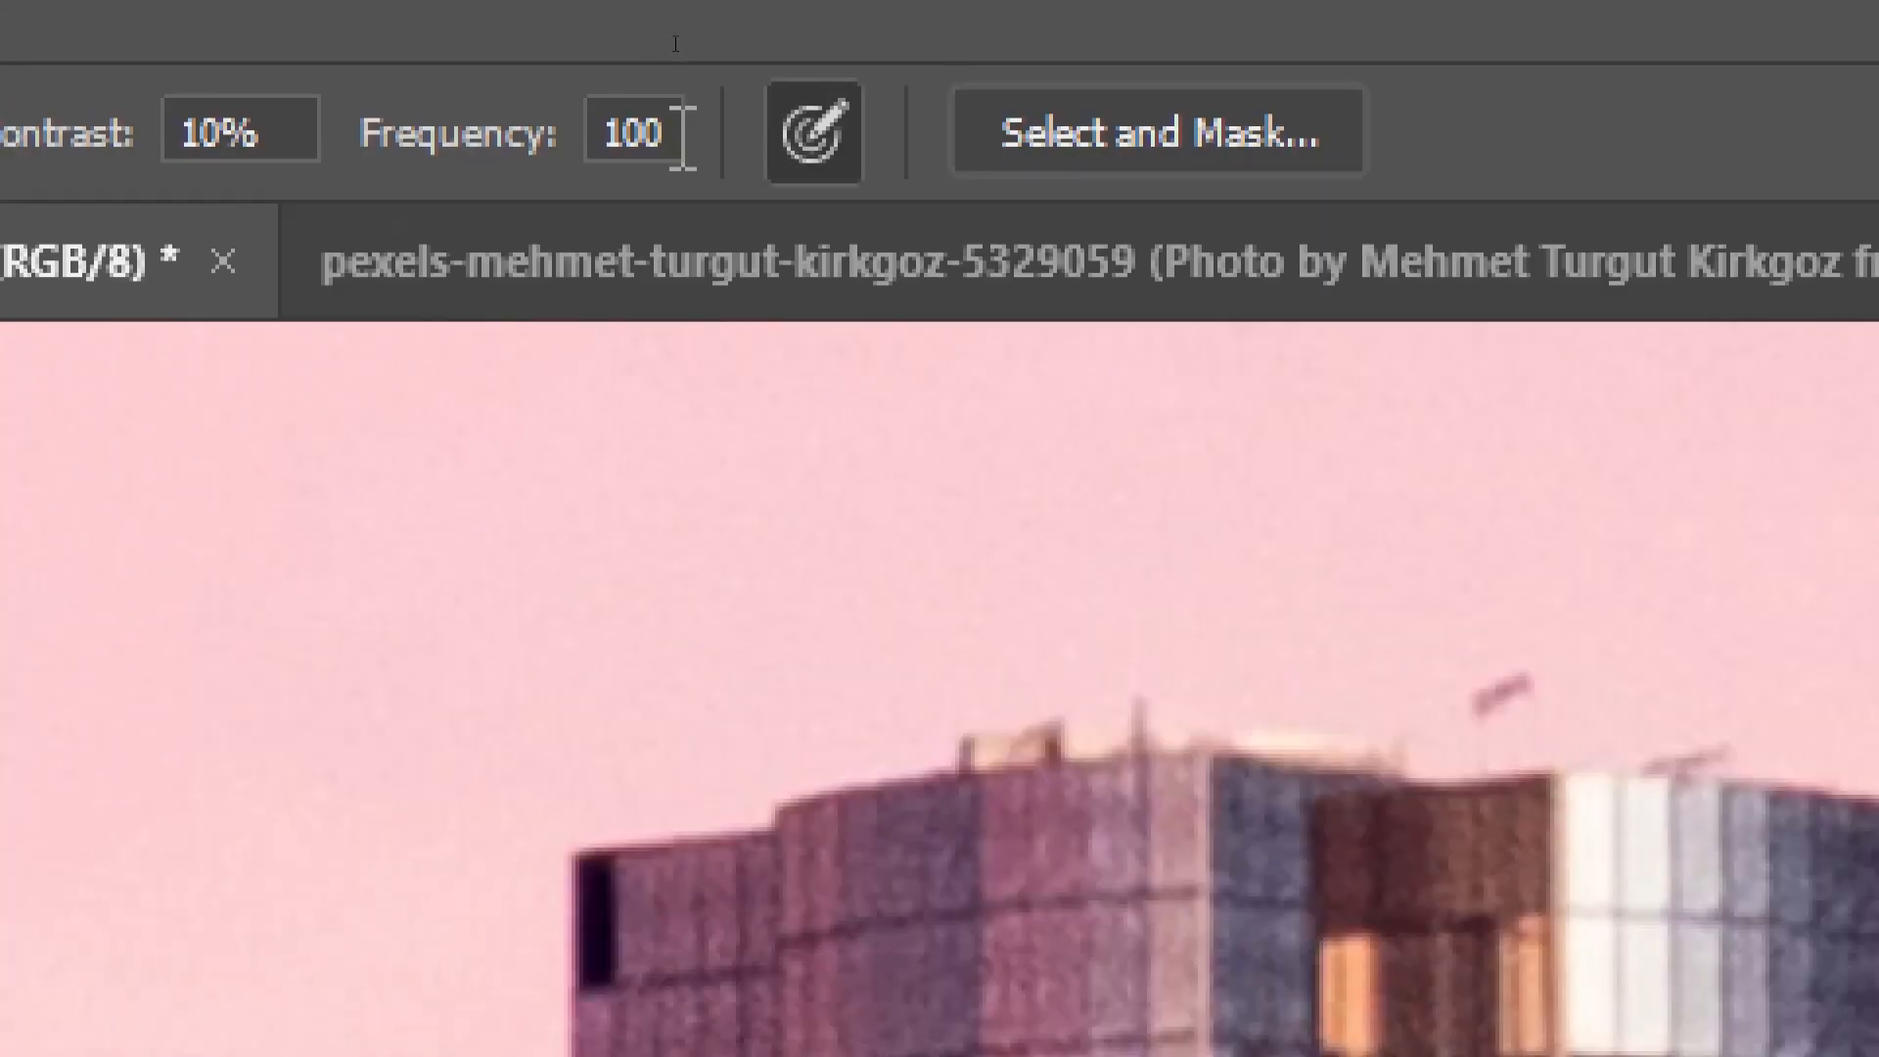
double_click(662, 43)
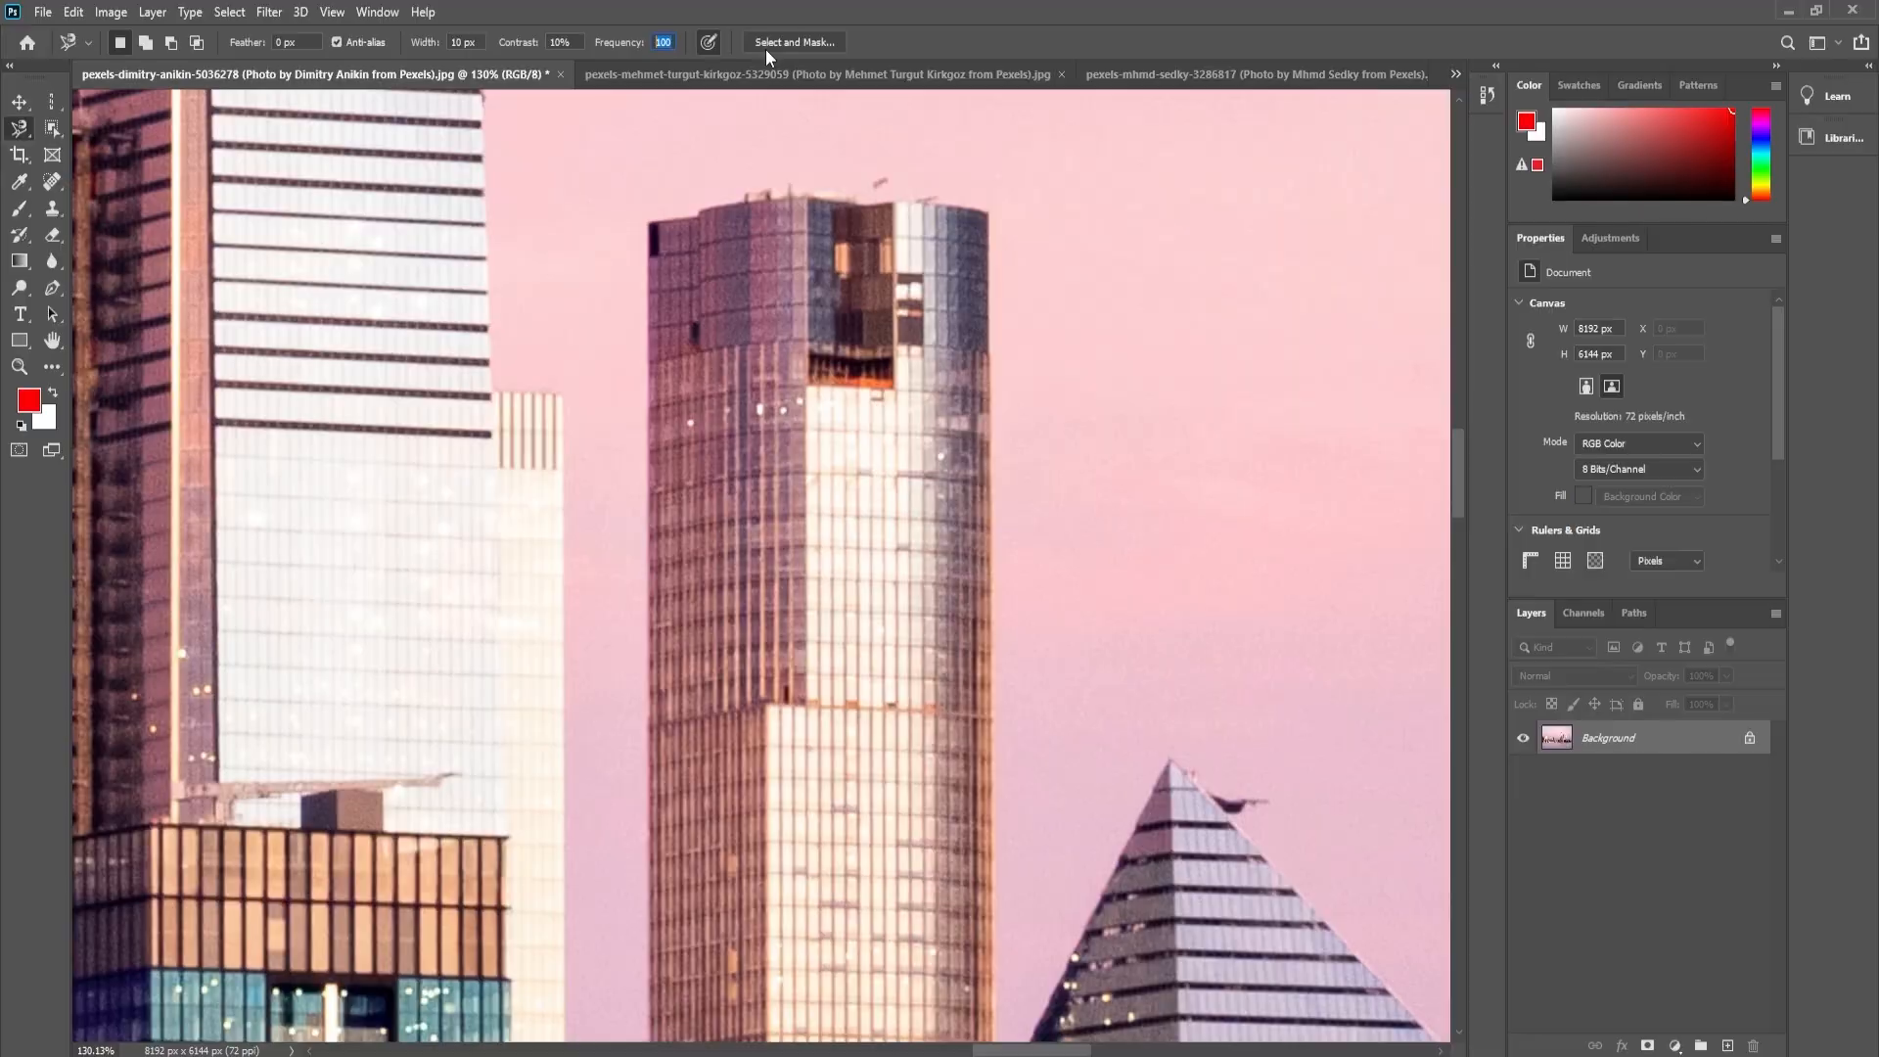
- Locate the Select and Mask command, then switch to the Rectangular Marquee tool to check that it offers the same option
click(235, 17)
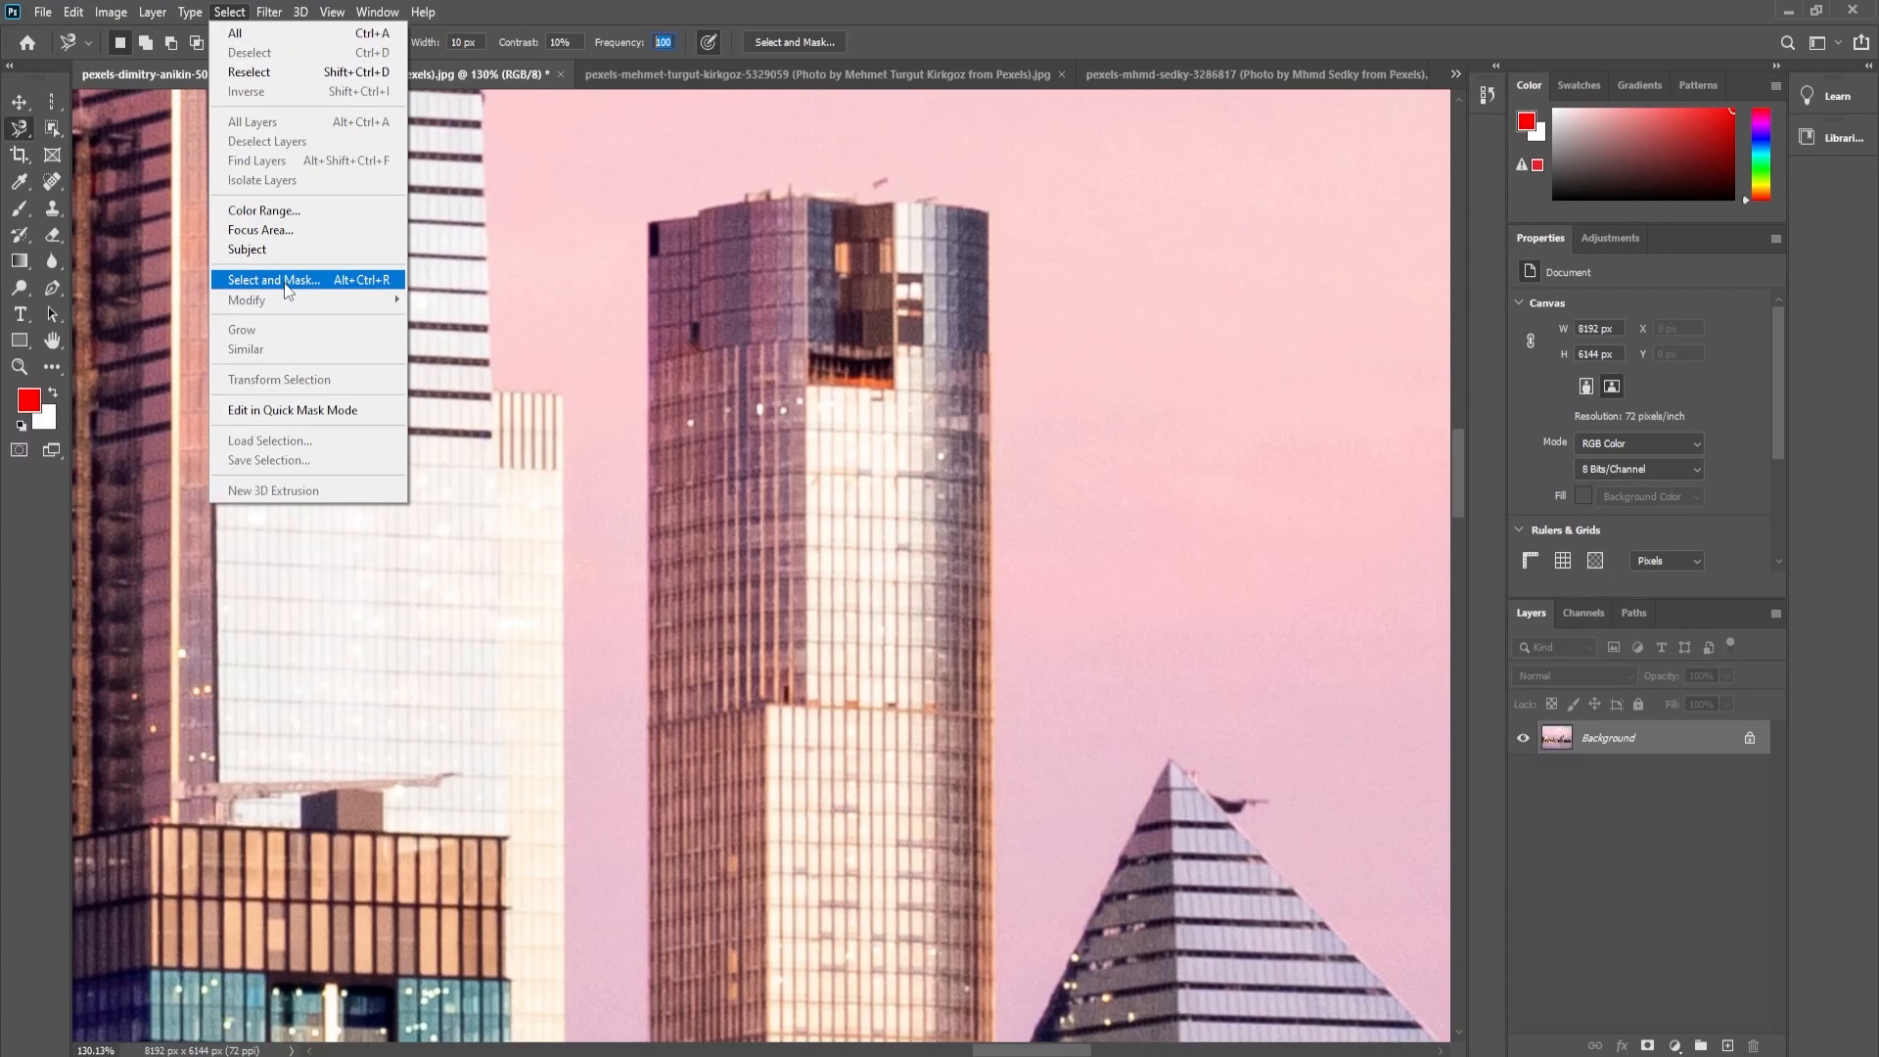
click(289, 286)
click(51, 106)
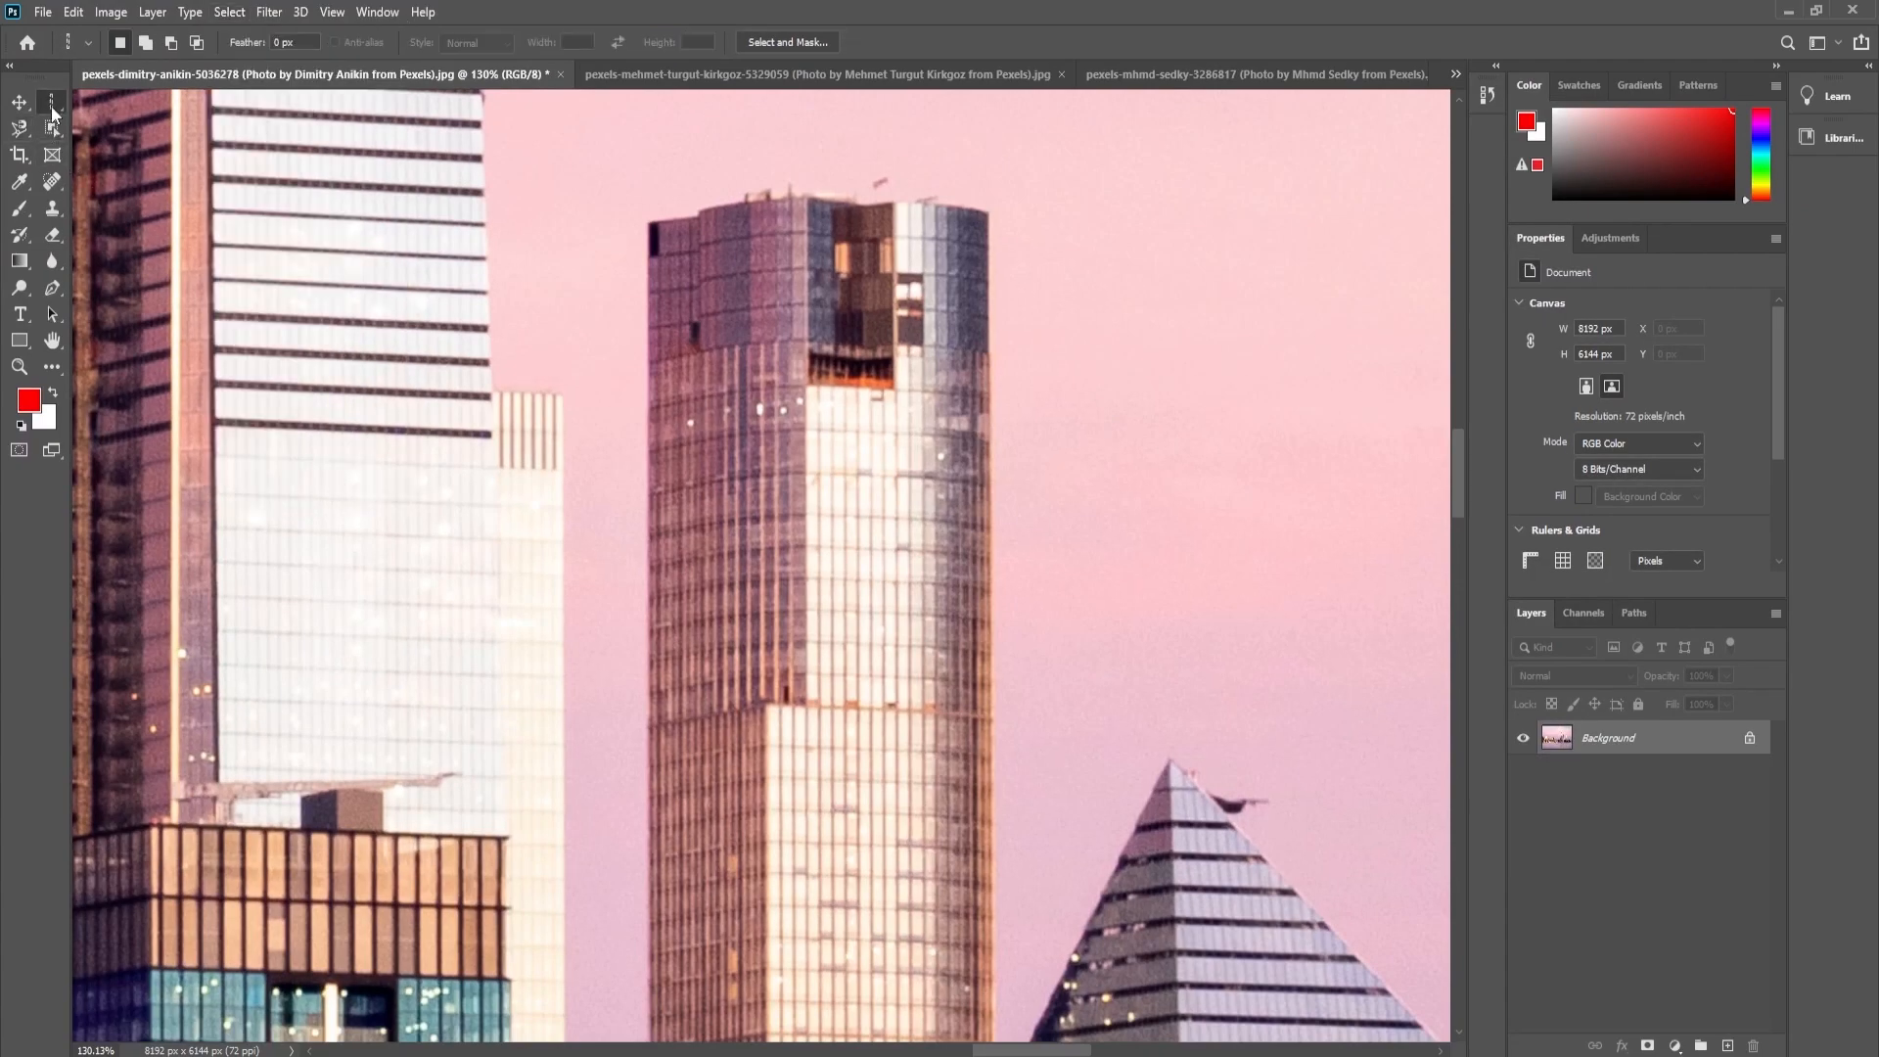
click(120, 102)
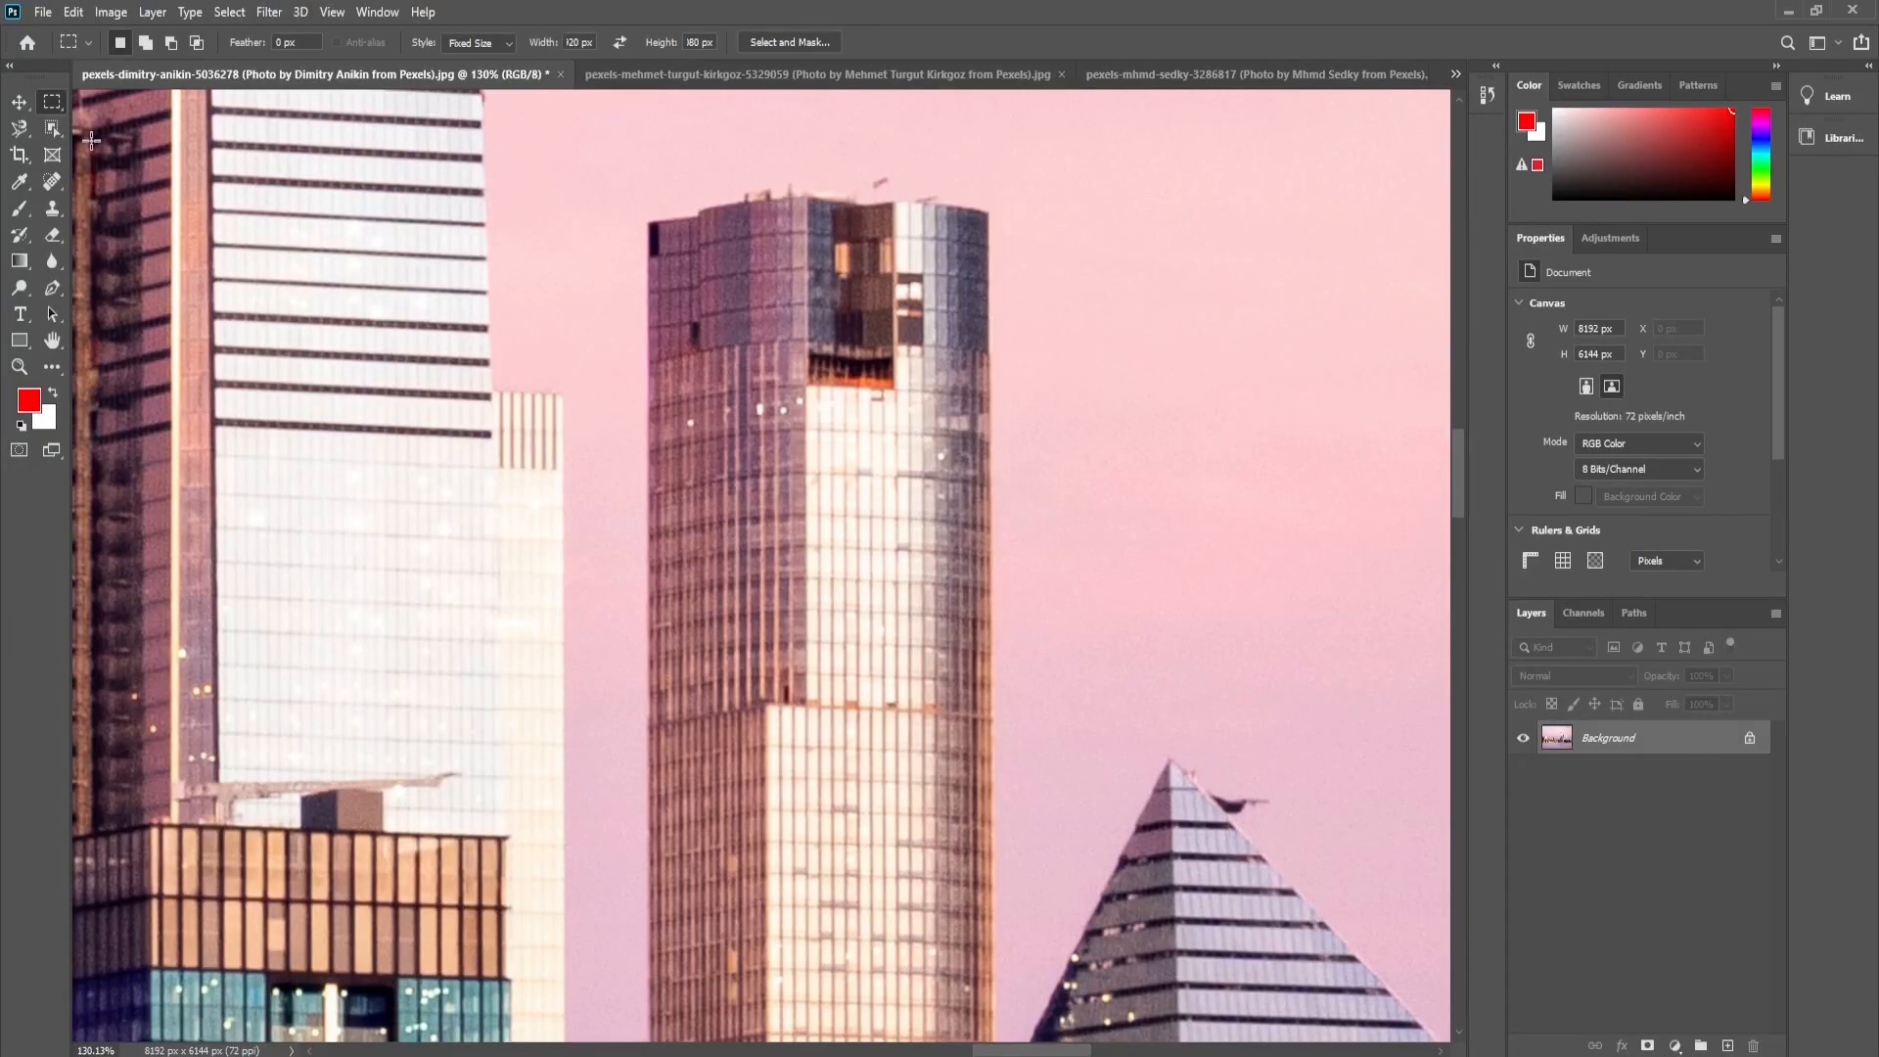
- Switch from the Magnetic Lasso to the standard Lasso tool and fit the whole skyline photo in view
click(19, 128)
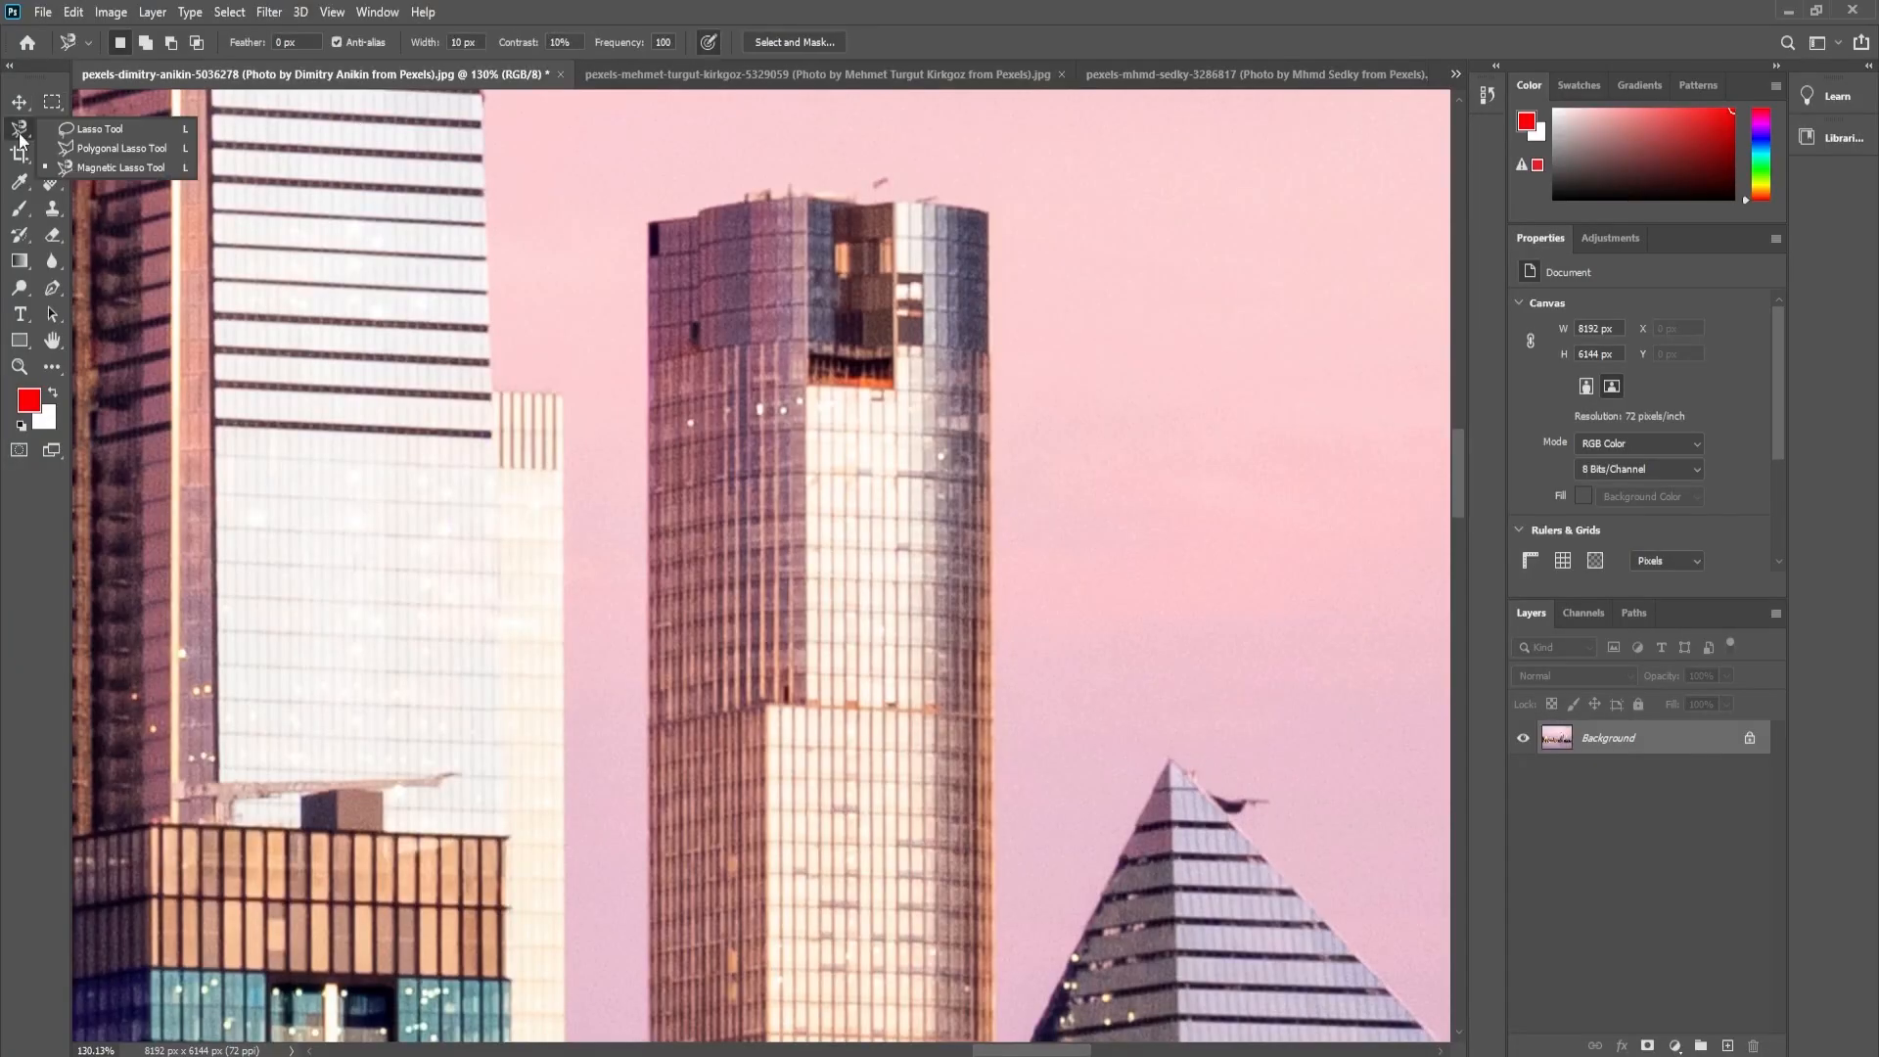
click(81, 133)
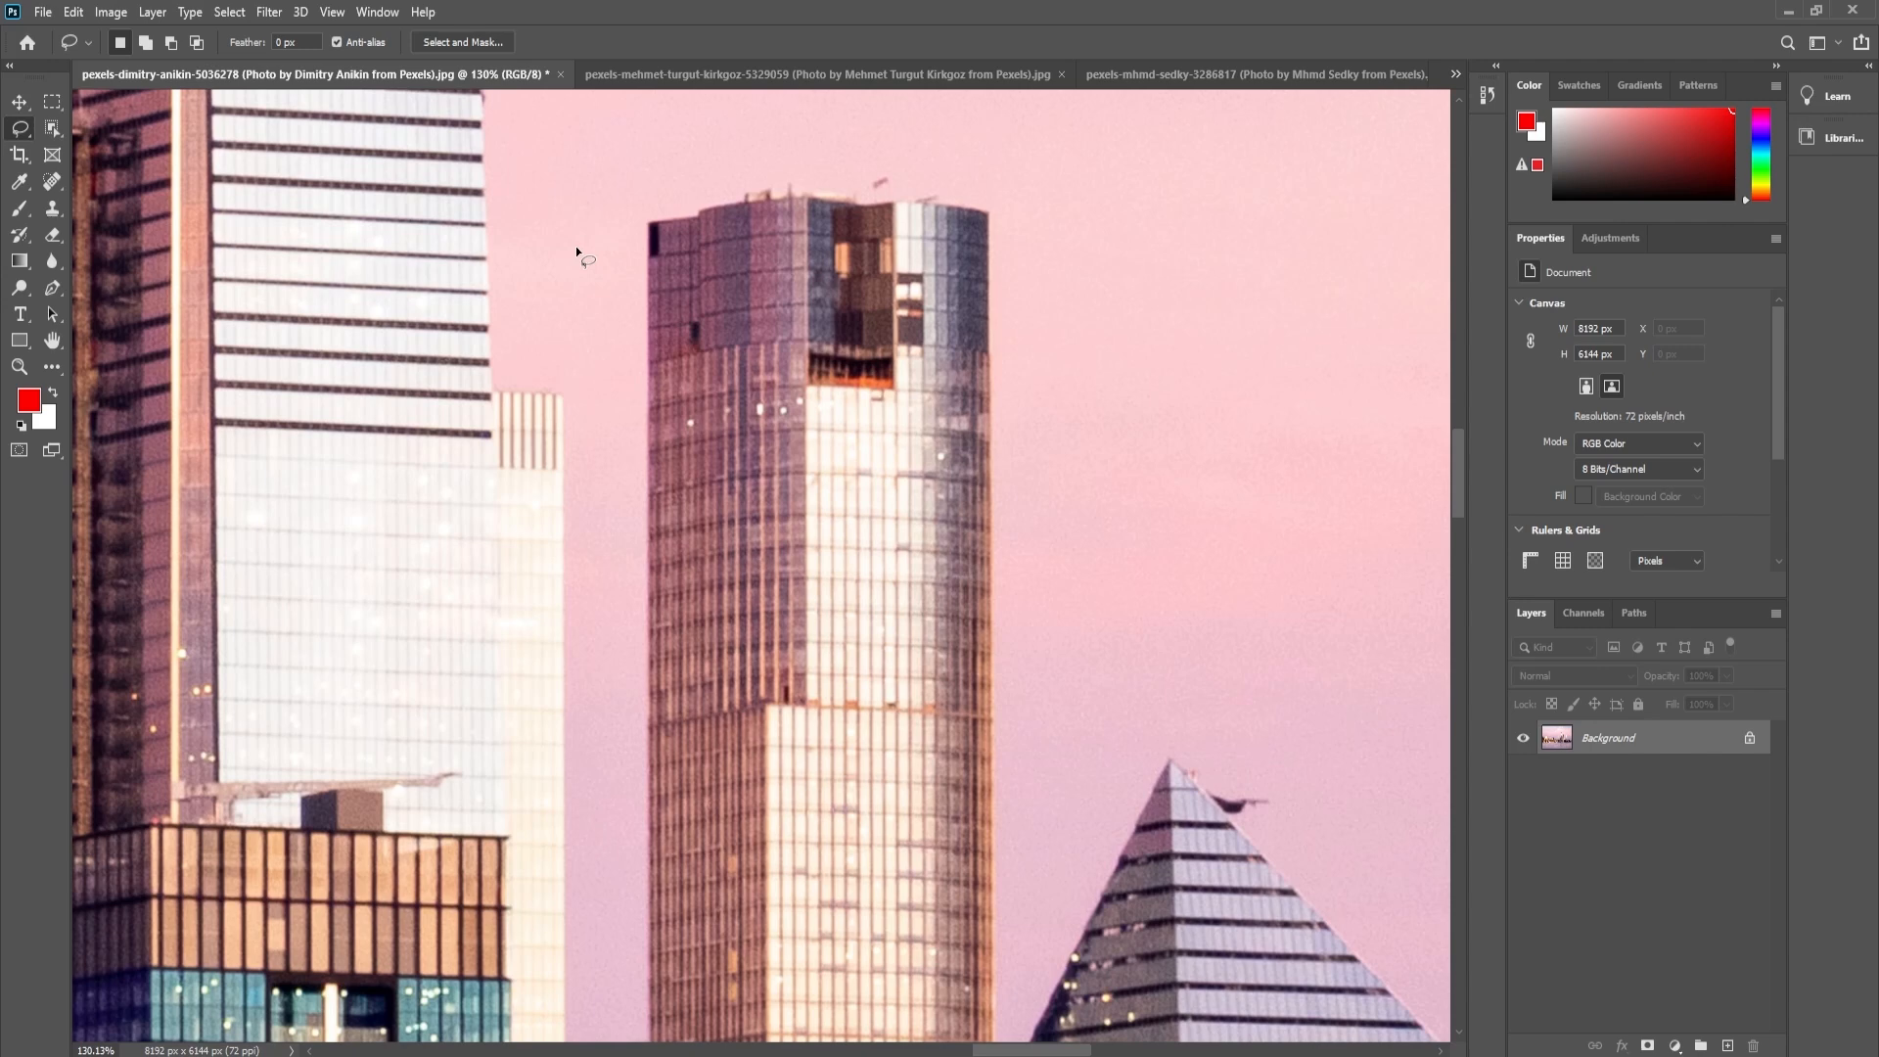
key(ctrl+0)
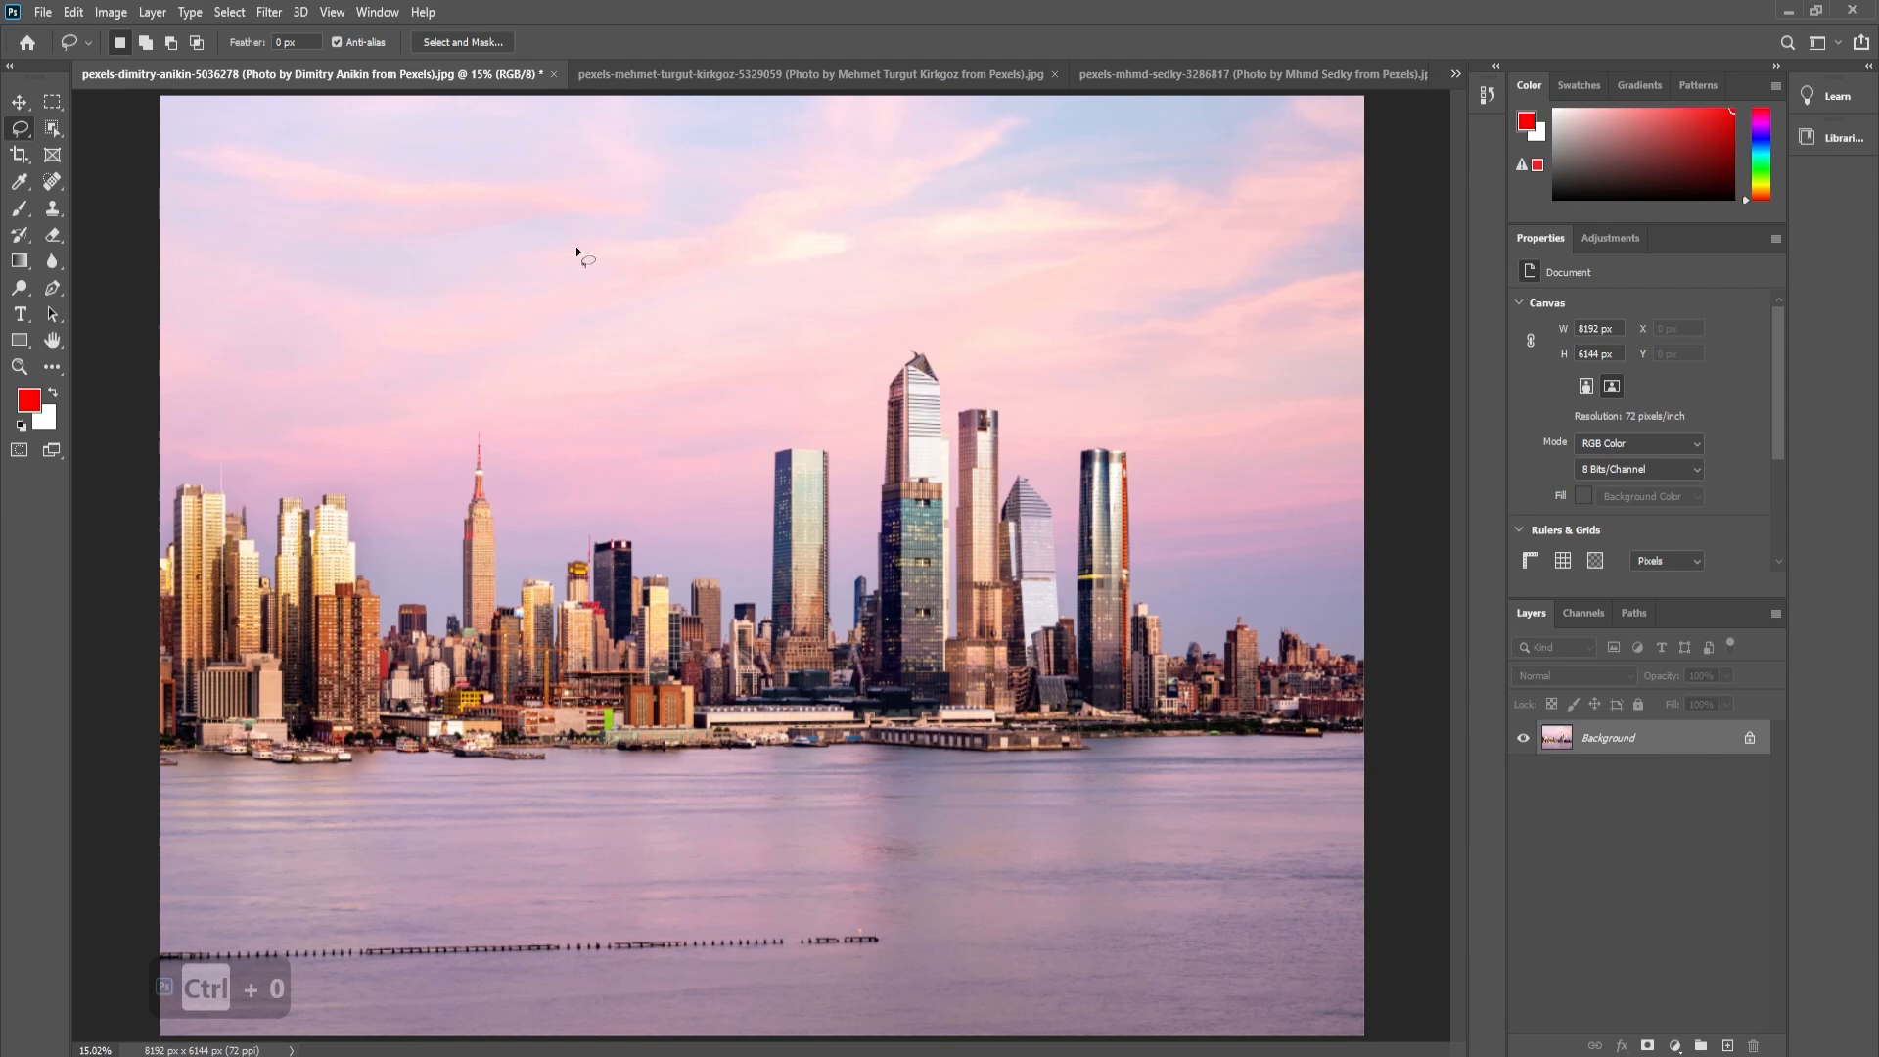